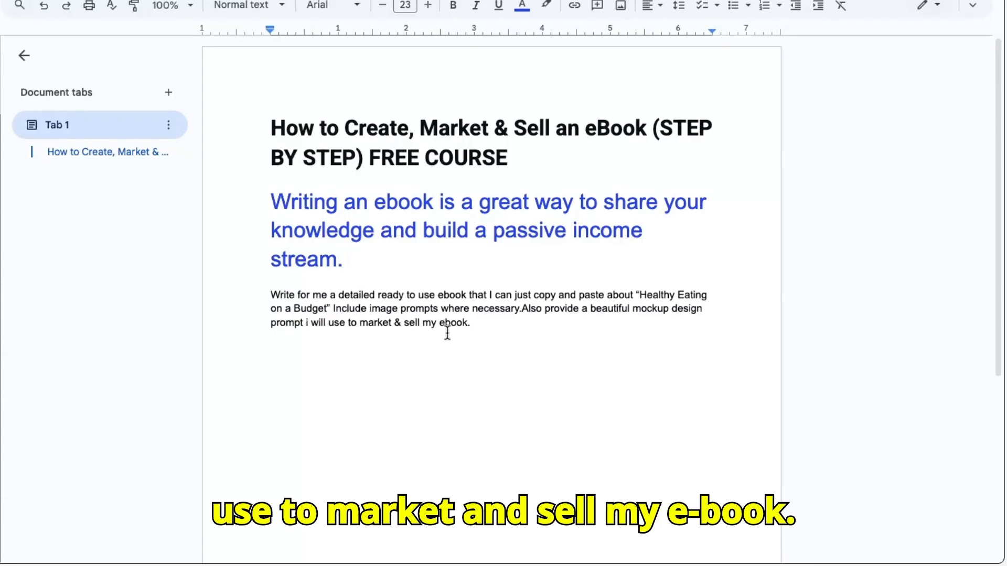
# - Copy the "Healthy Eating on a Budget" ebook prompt paragraph from the document
pyautogui.moveTo(271, 294); pyautogui.dragTo(479, 328)
pyautogui.hotkey('ctrl', 'c')
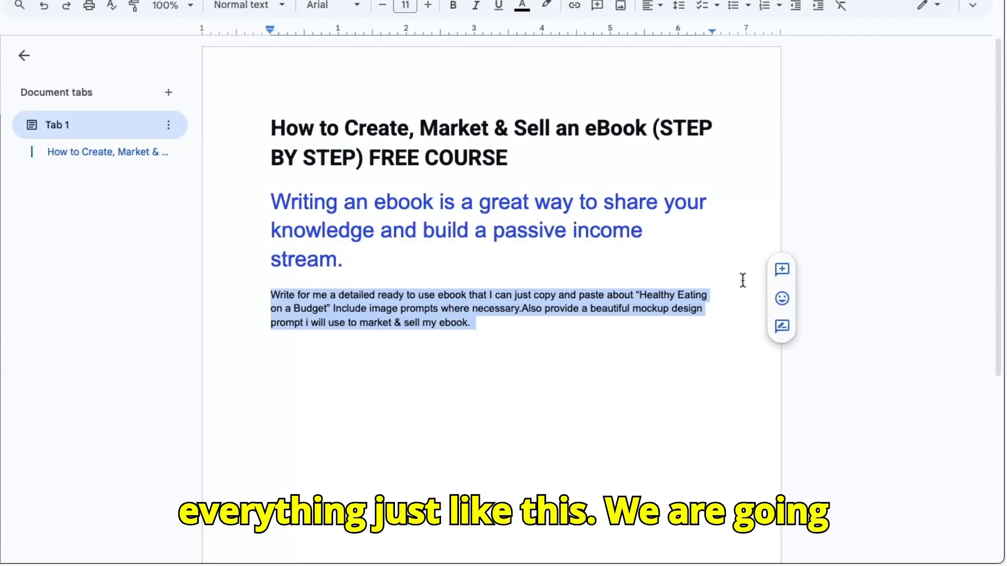
pyautogui.rightClick(545, 308)
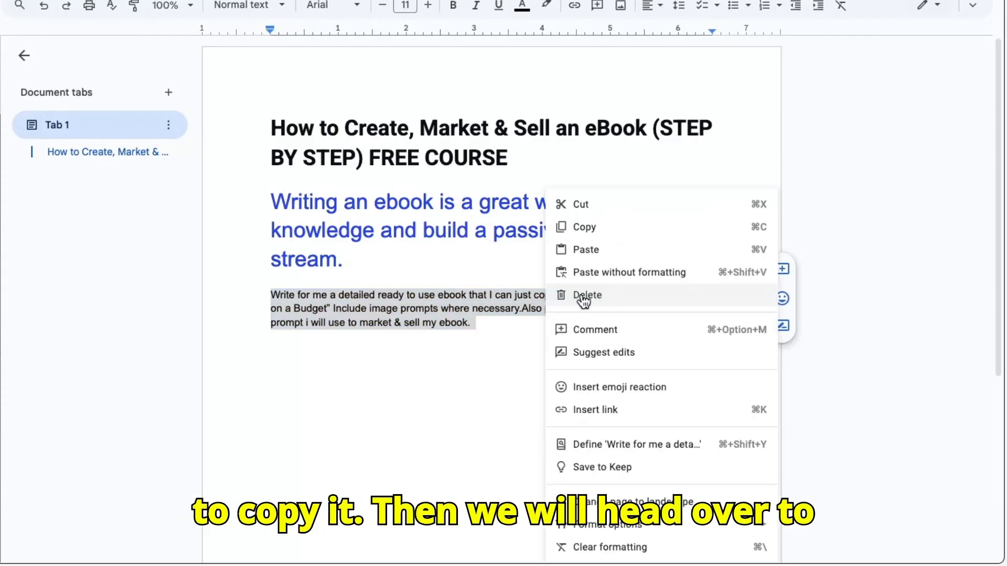
pyautogui.click(590, 227)
# - Switch to ChatGPT, paste the copied ebook prompt into the empty chat and submit it
pyautogui.hotkey('ctrl', 'Tab')
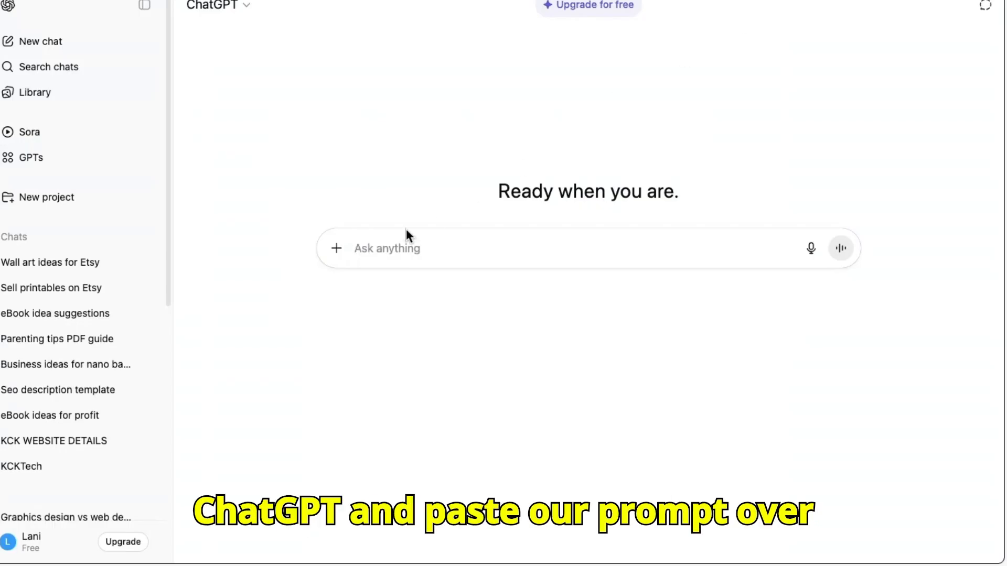
pyautogui.click(373, 255)
pyautogui.rightClick(374, 256)
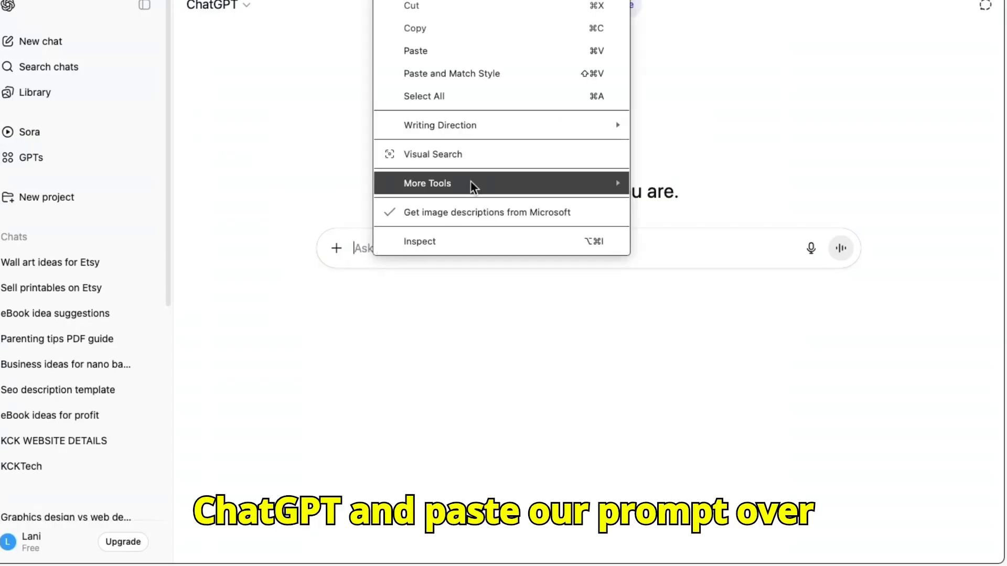
pyautogui.click(463, 51)
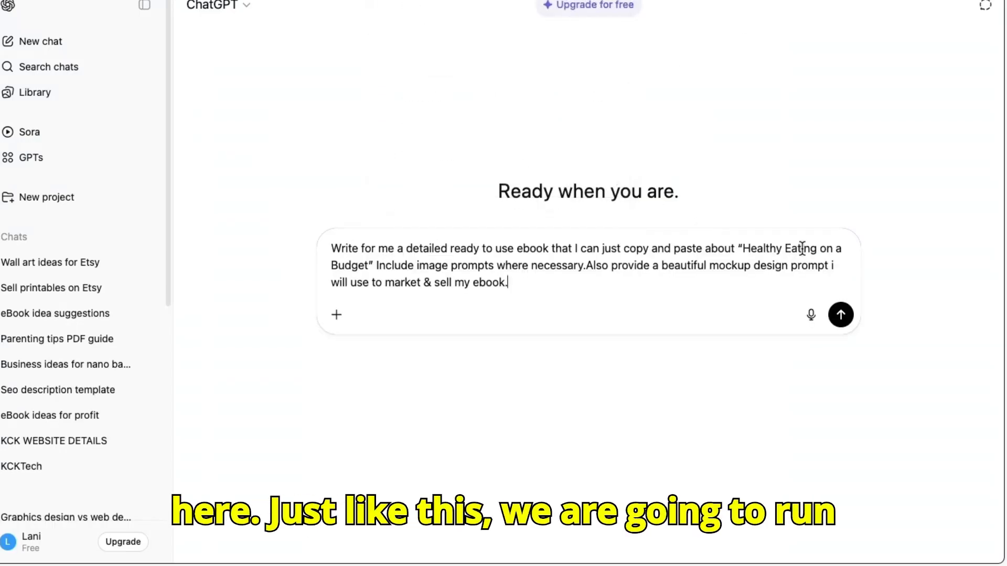
pyautogui.click(841, 315)
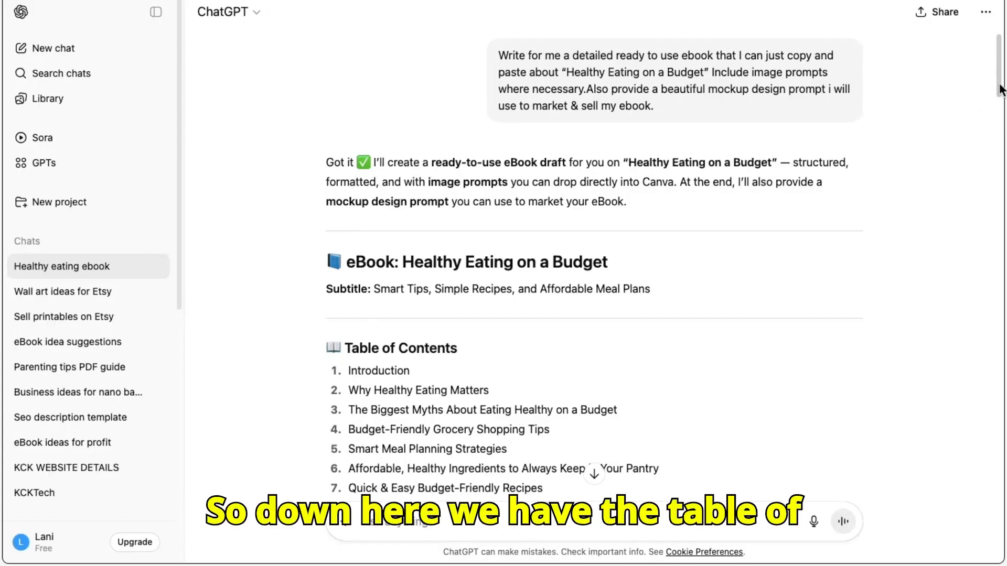
# - Review the generated ebook draft from the table of contents through the chapters and image prompts to the marketing mockup design prompt
pyautogui.scroll(-5, 997, 90)
pyautogui.scroll(-6, 594, 268)
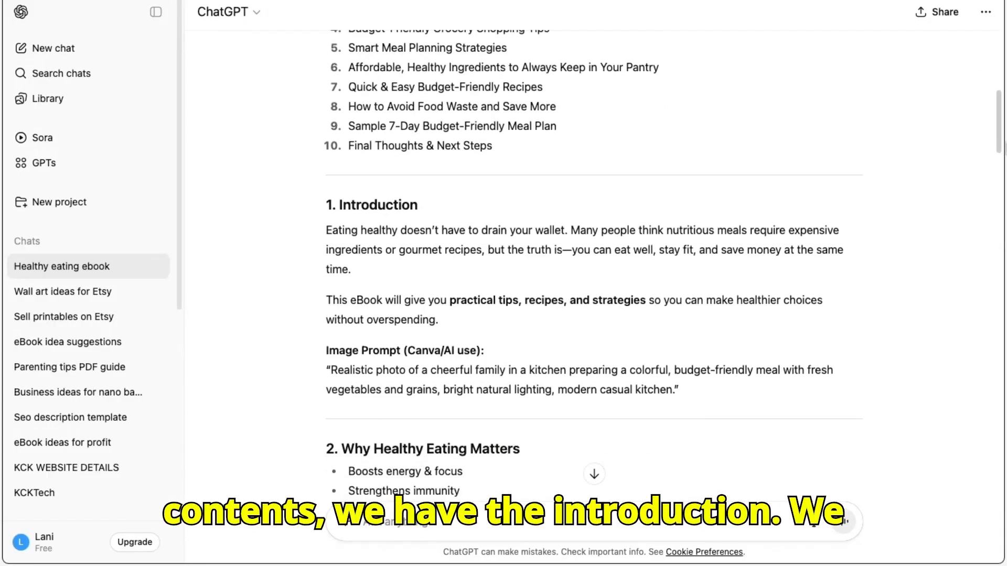
pyautogui.scroll(-6, 584, 496)
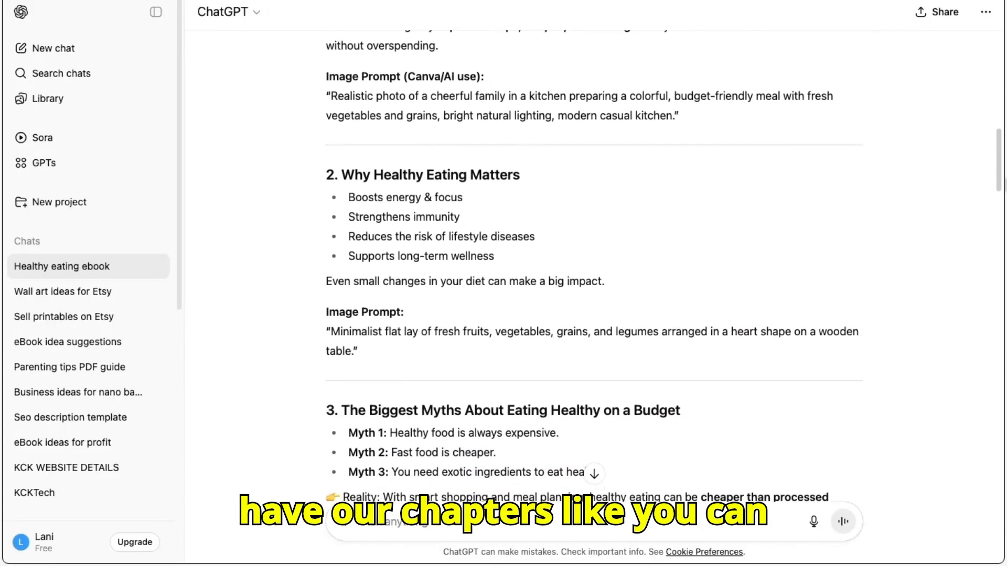
pyautogui.scroll(-18, 594, 268)
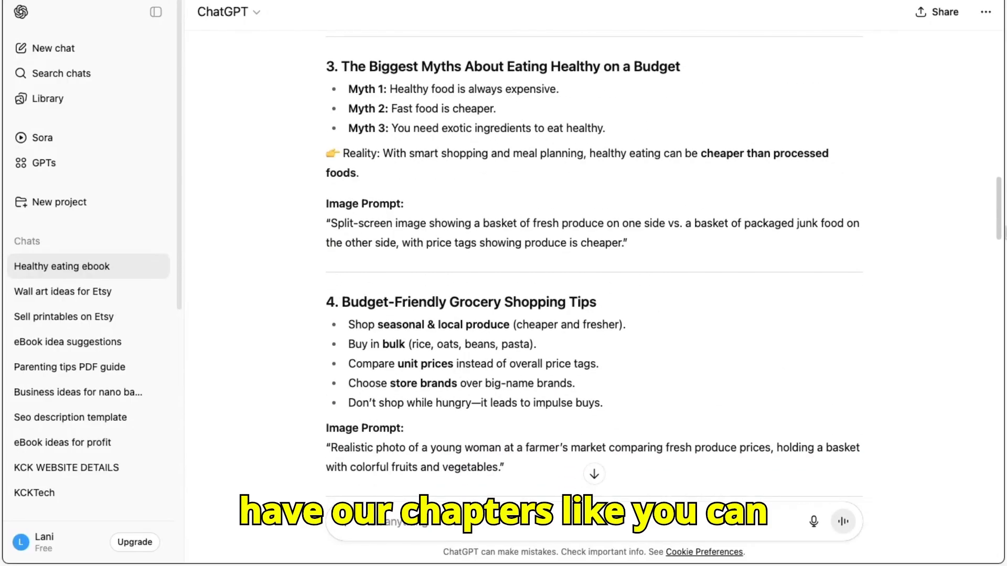
pyautogui.scroll(-9, 593, 268)
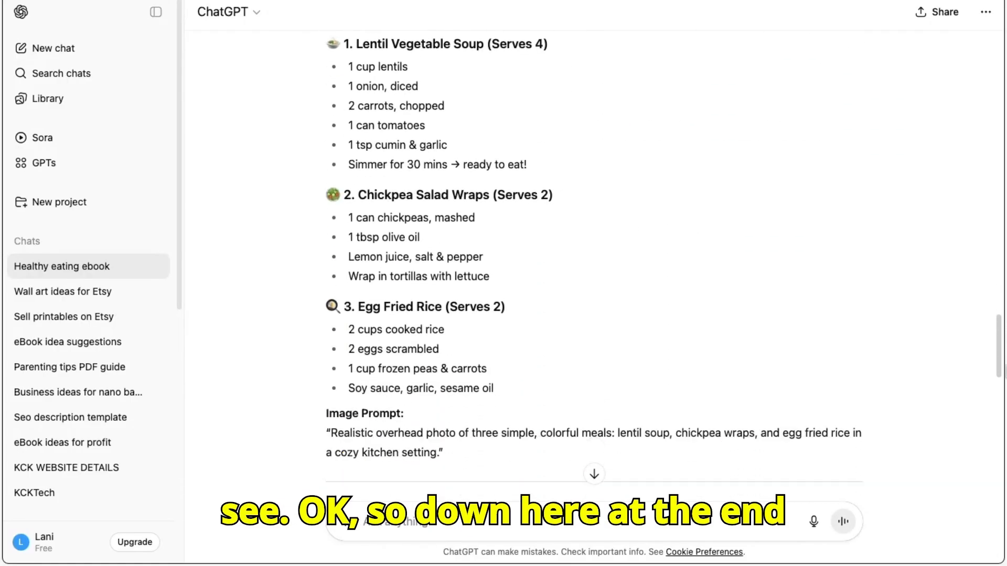
pyautogui.scroll(-4, 594, 267)
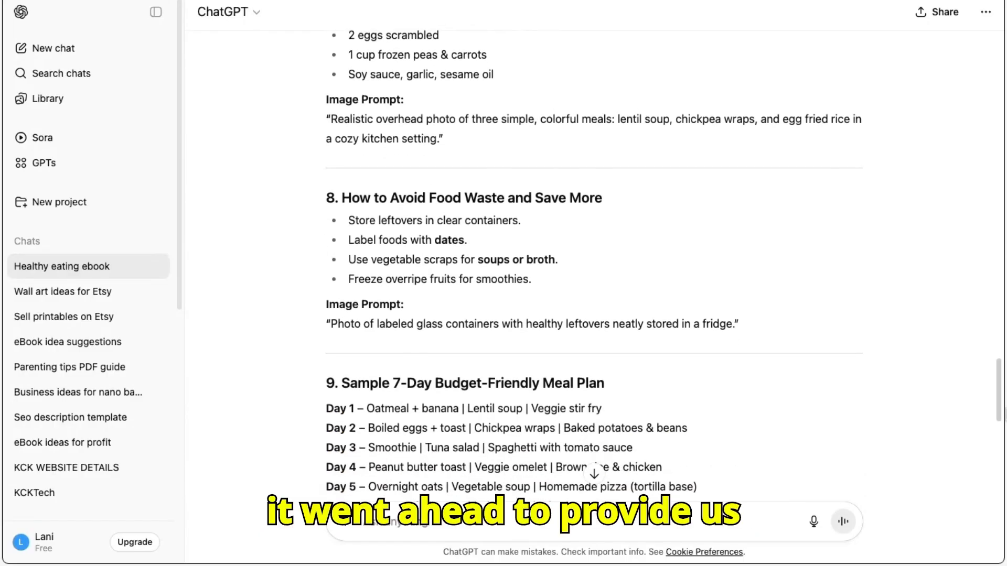
pyautogui.scroll(-7, 624, 389)
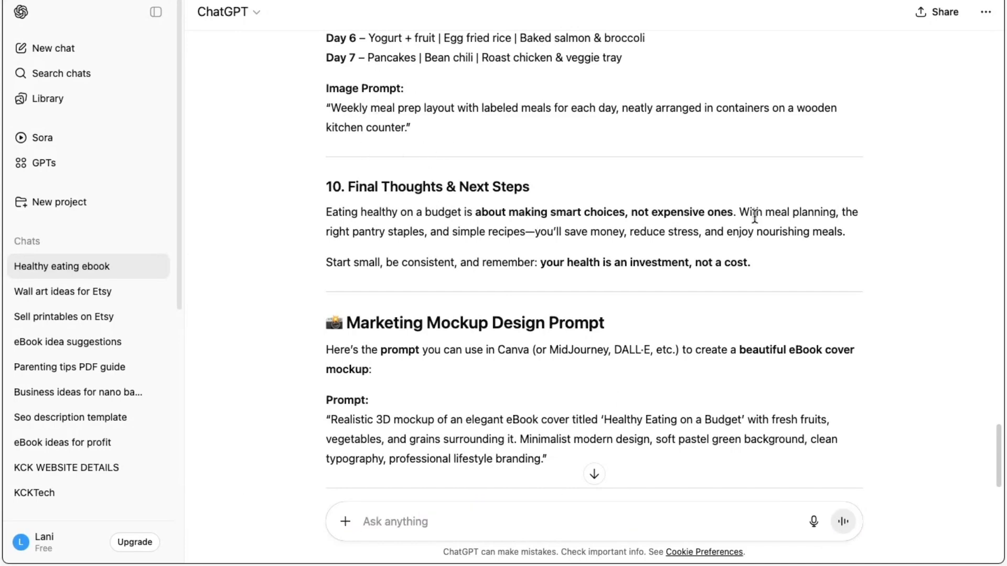
pyautogui.scroll(1, 1000, 425)
pyautogui.moveTo(1000, 425); pyautogui.dragTo(1003, 391)
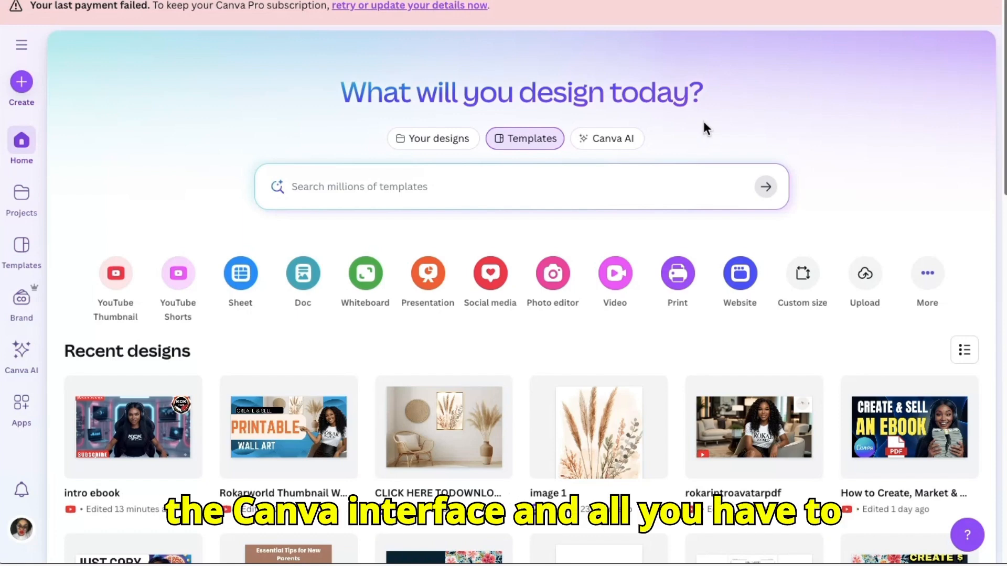
# - Switch to Canva and search the templates for "ebook"
pyautogui.click(541, 143)
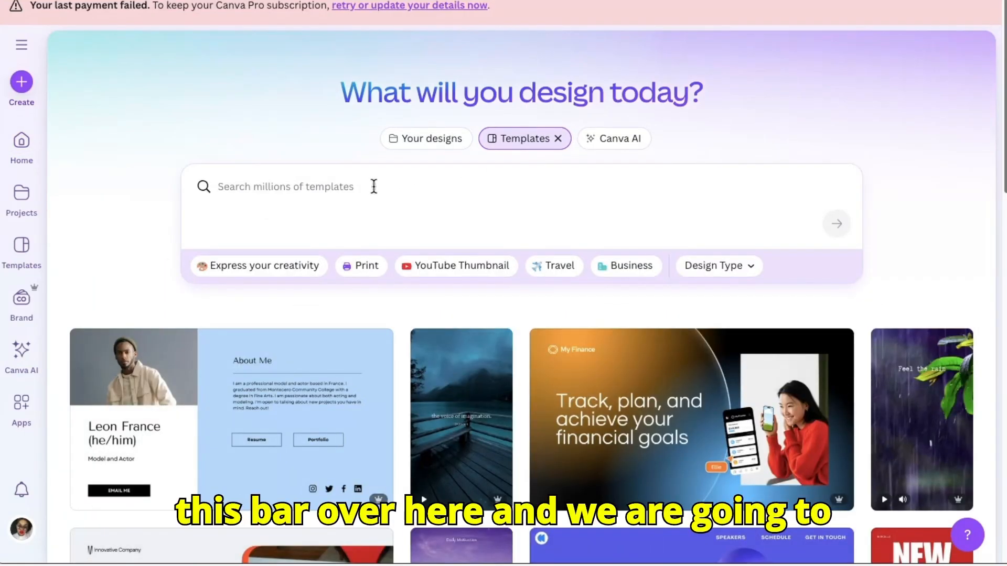
pyautogui.click(322, 189)
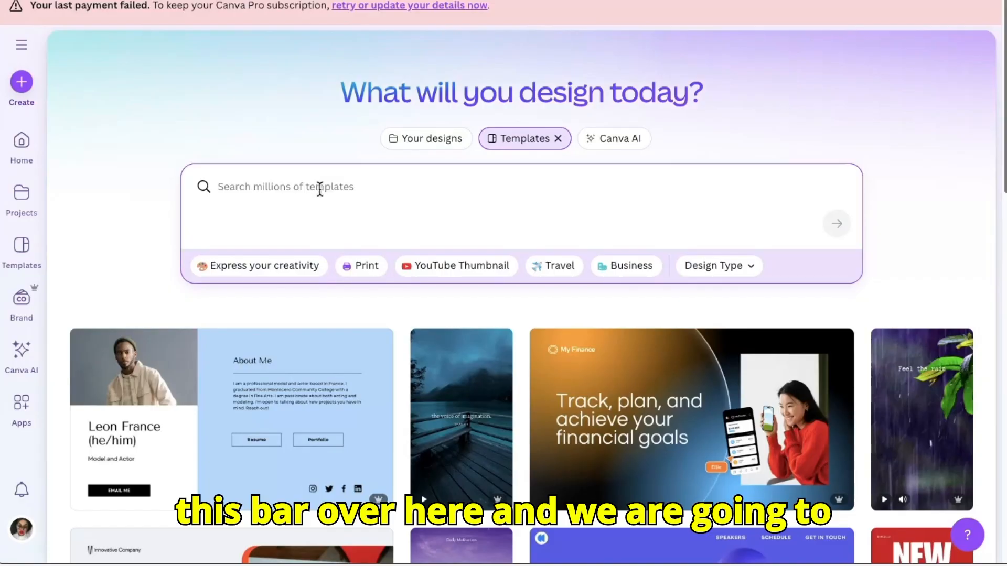
pyautogui.write('ebook')
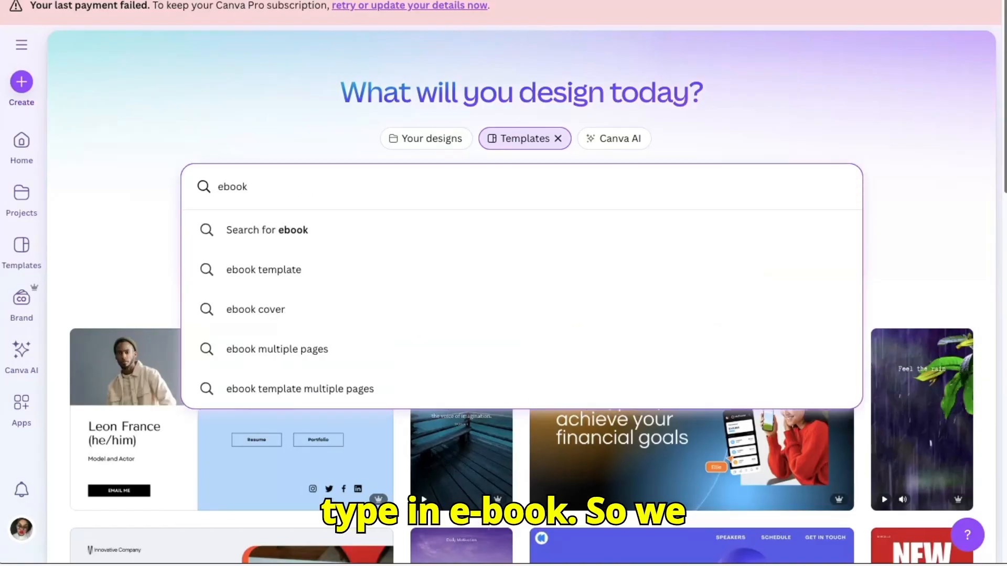
pyautogui.press('Return')
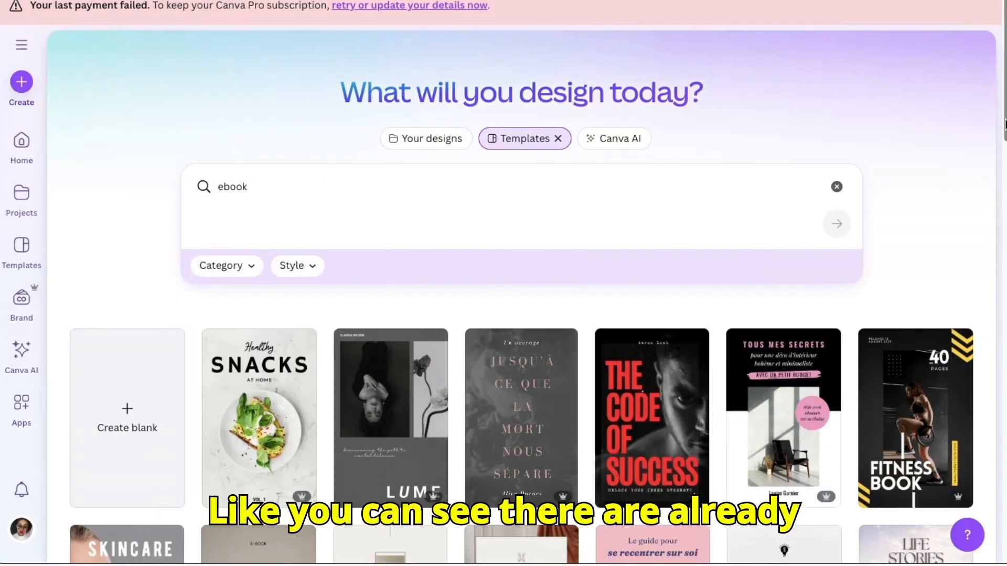
# - Browse the ebook template results to examine the available cover designs
pyautogui.scroll(-5, 1004, 124)
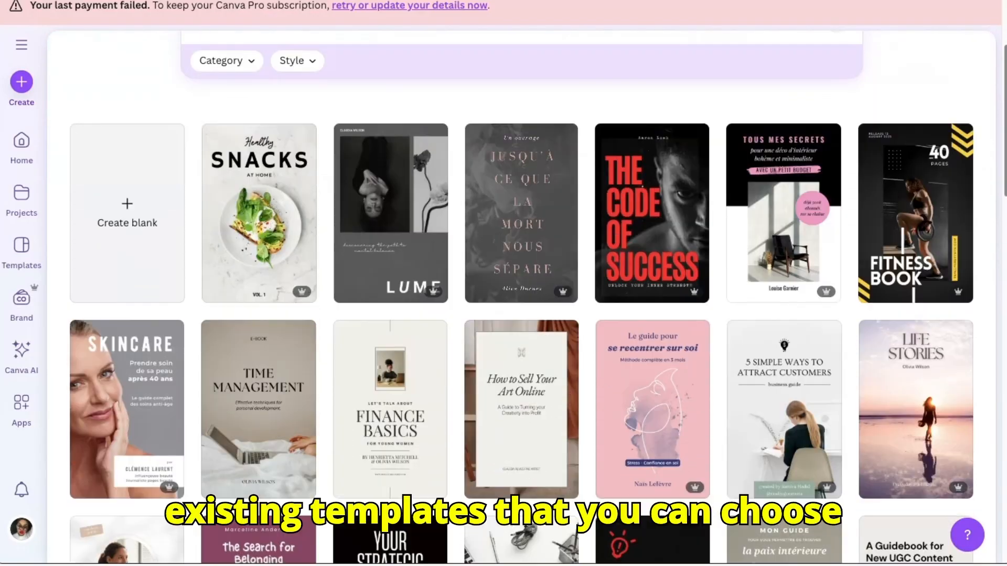
pyautogui.scroll(-6, 521, 297)
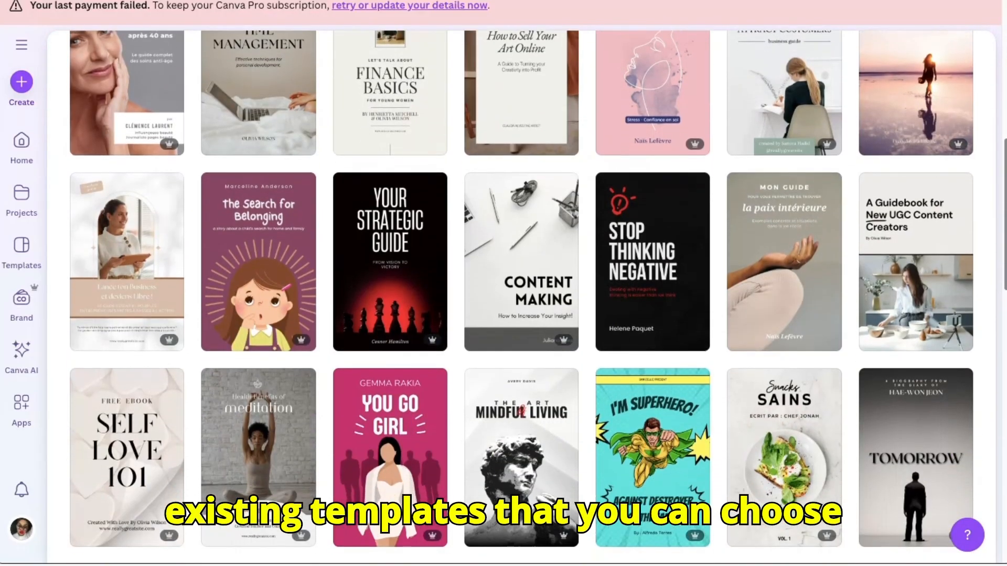
pyautogui.scroll(-2, 521, 298)
pyautogui.scroll(-7, 521, 297)
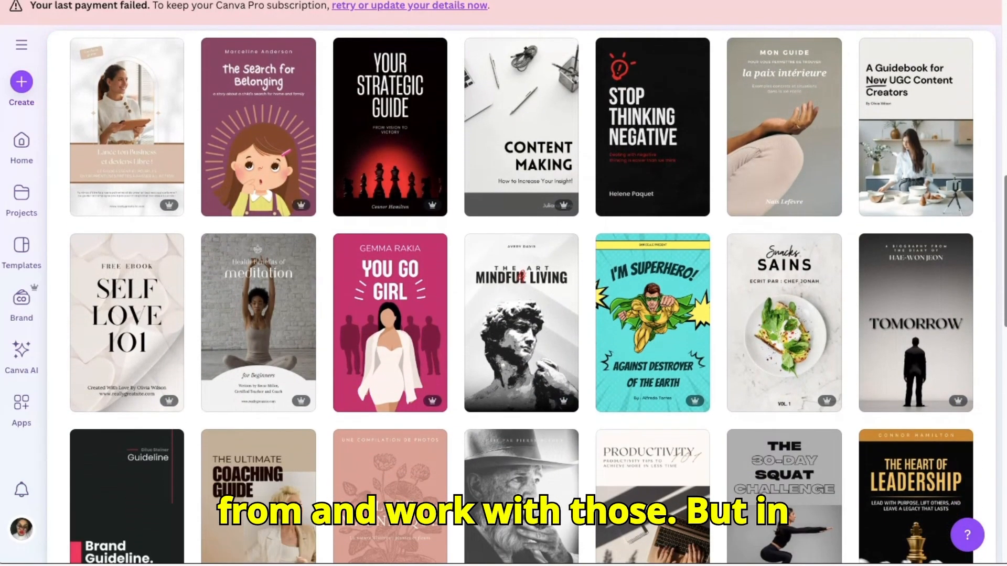
pyautogui.scroll(8, 522, 297)
pyautogui.scroll(-8, 522, 297)
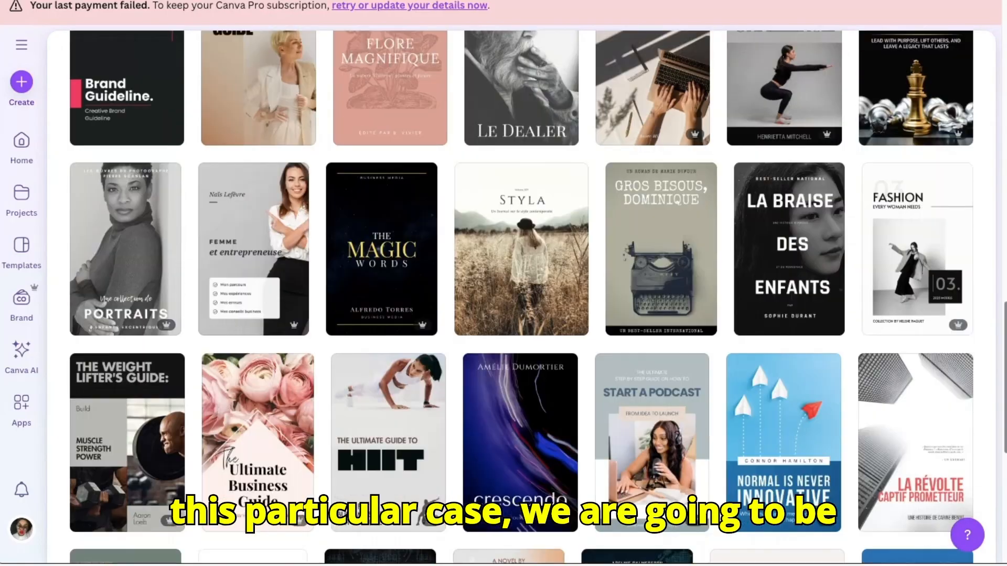
# - Create a blank design from the ebook template results
pyautogui.scroll(14, 521, 298)
pyautogui.scroll(6, 944, 234)
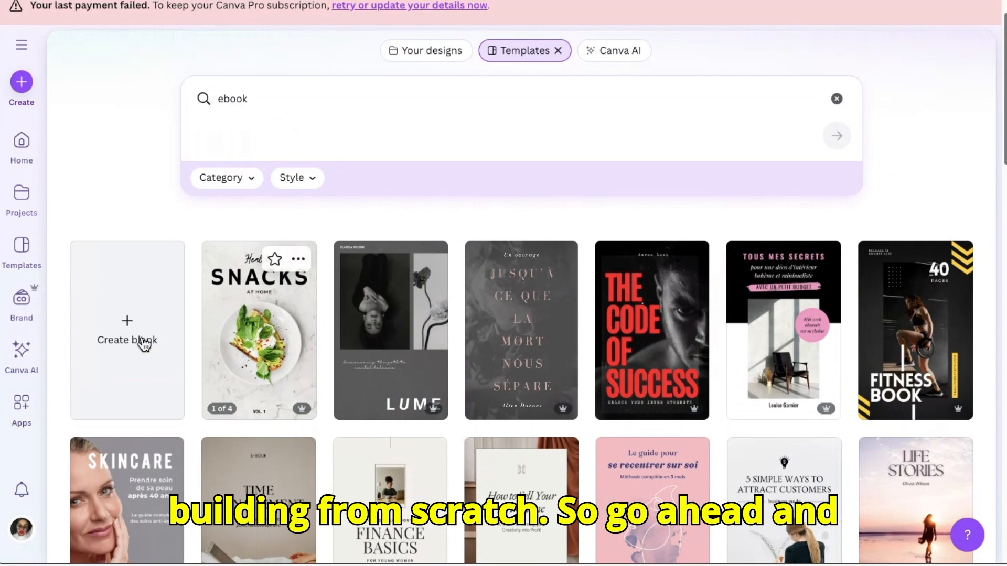
pyautogui.click(128, 325)
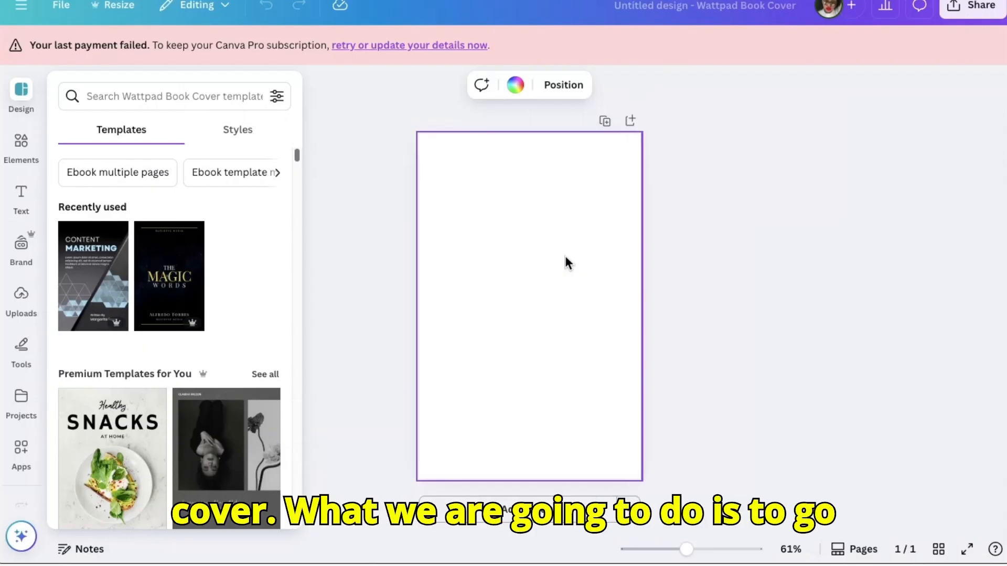
# - Switch to ChatGPT and draft the request "with our title and subtitle for the ebook generate an image prompt design for our ebook cover"
pyautogui.click(889, 1)
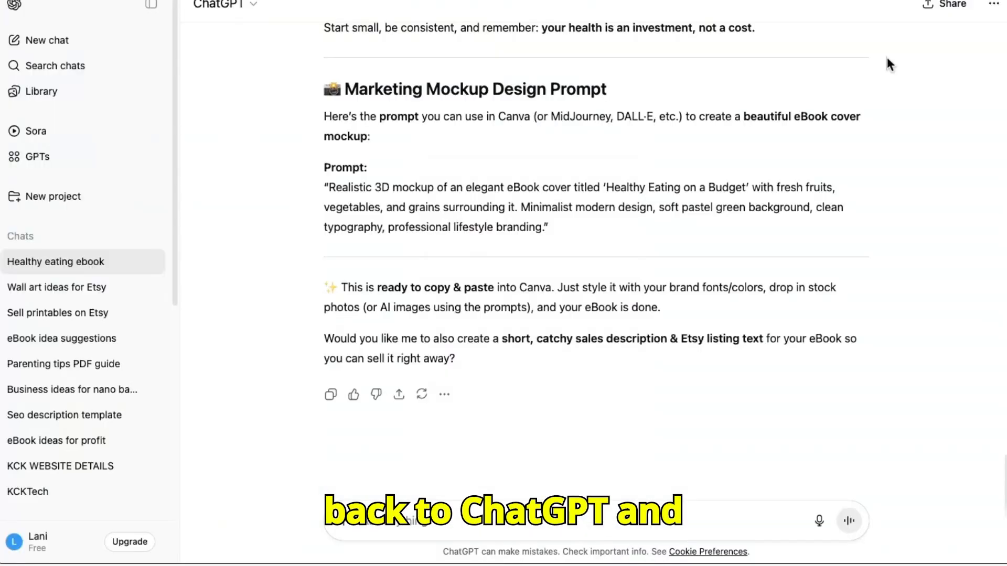
pyautogui.click(407, 531)
pyautogui.write('with o')
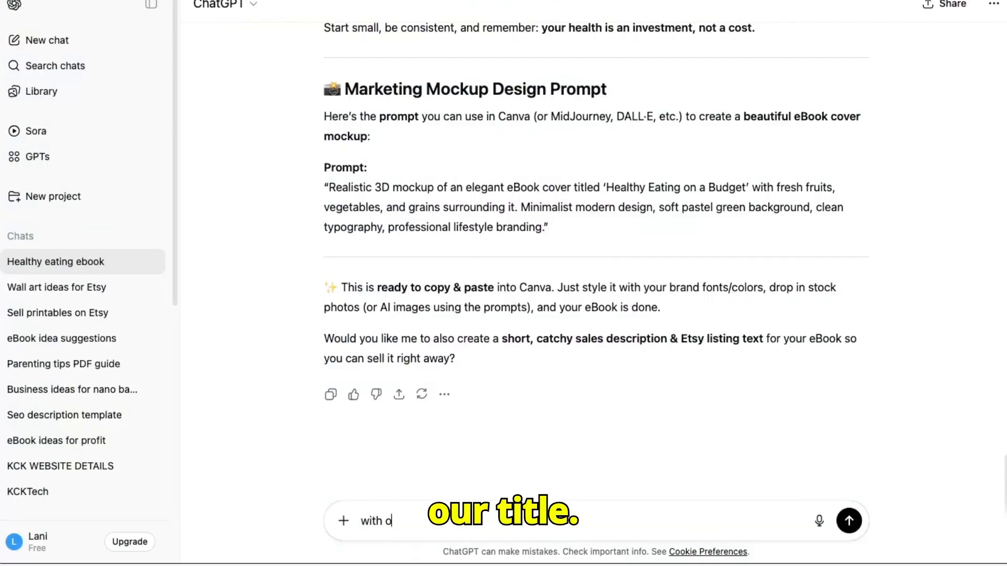
pyautogui.write('ur tit')
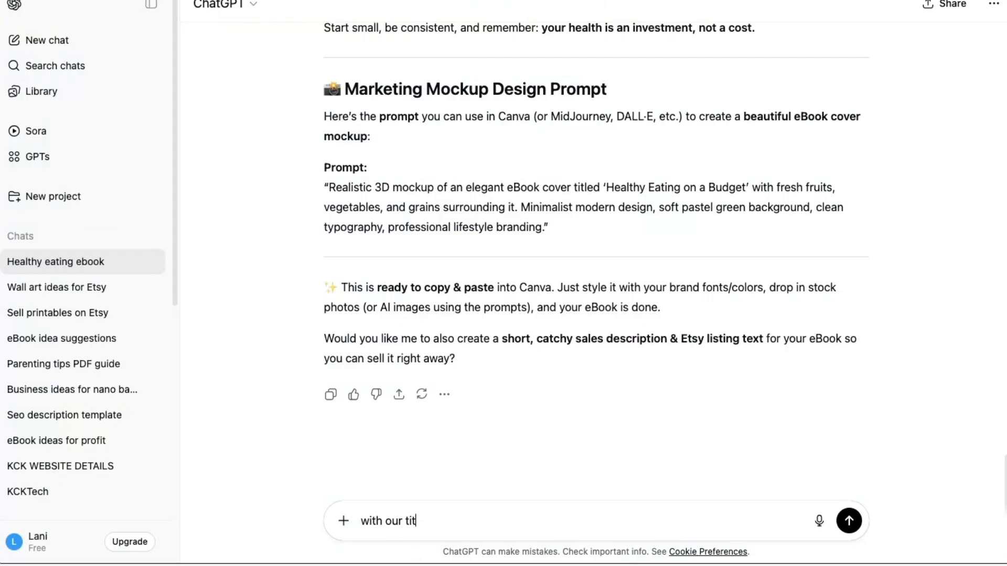
pyautogui.write('t')
pyautogui.press('BackSpace')
pyautogui.write('le ')
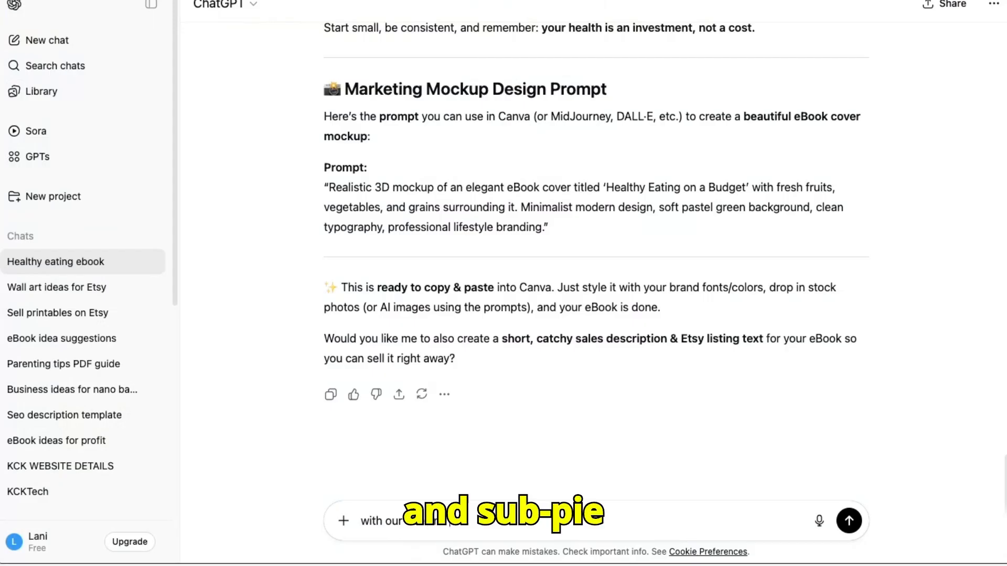
pyautogui.write('and subti')
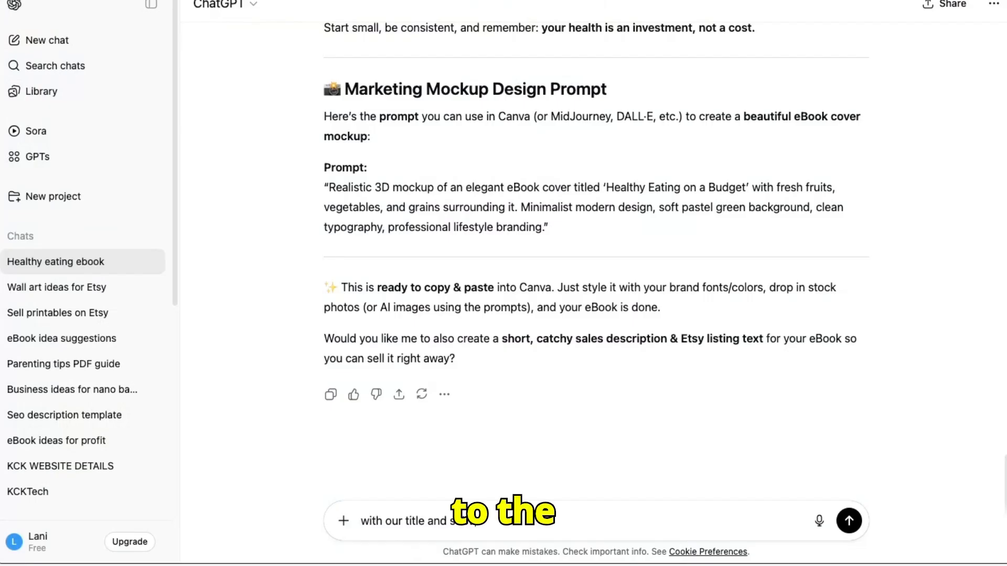
pyautogui.write('tle for thr')
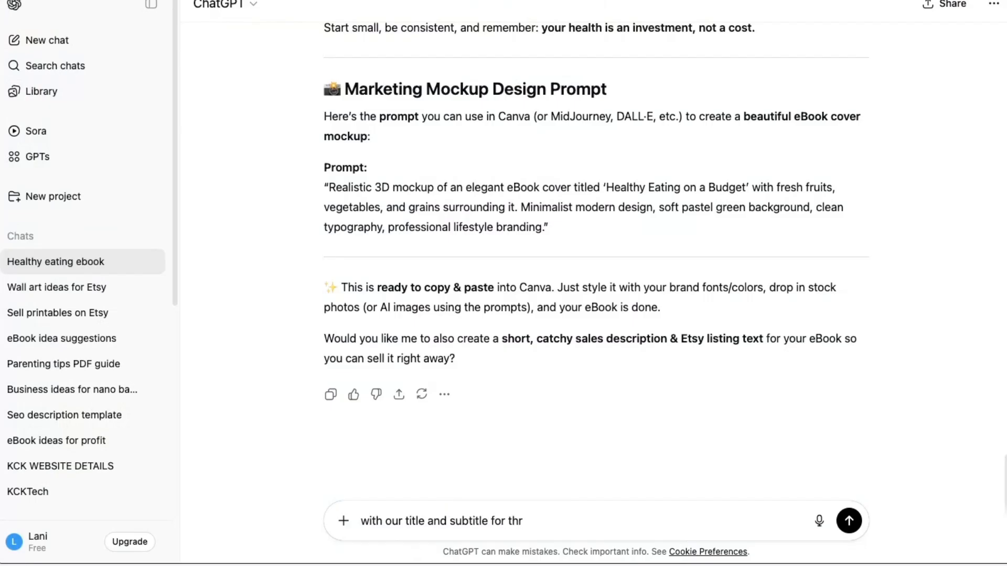
pyautogui.write('e ebook generate ')
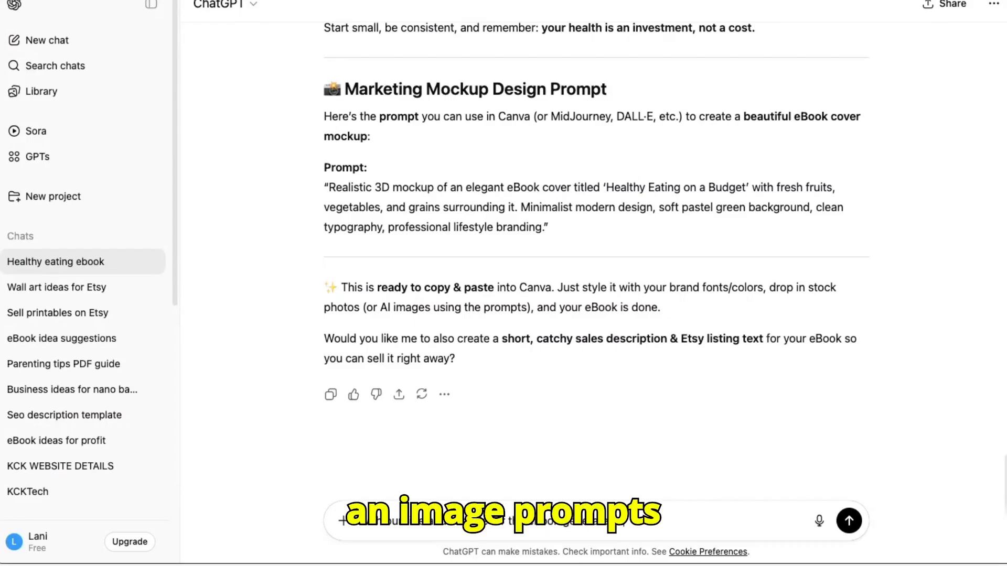
pyautogui.write('an ima')
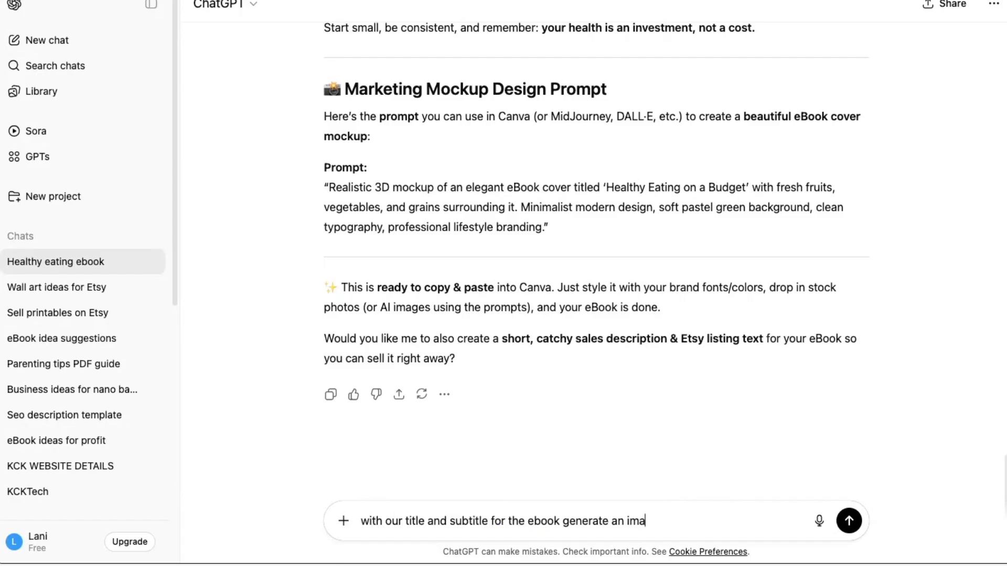
pyautogui.write('ge prompt design')
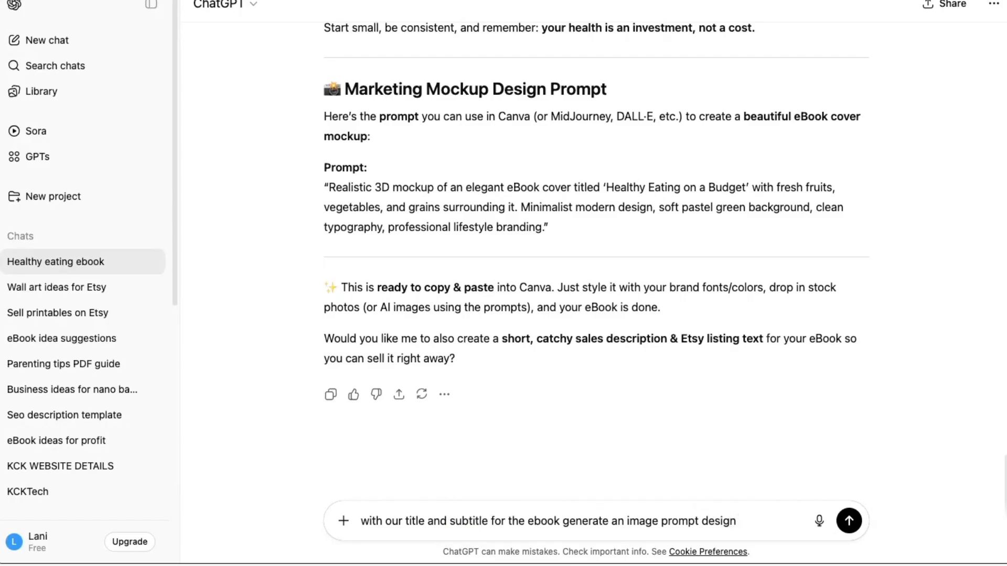
pyautogui.write(' for ou')
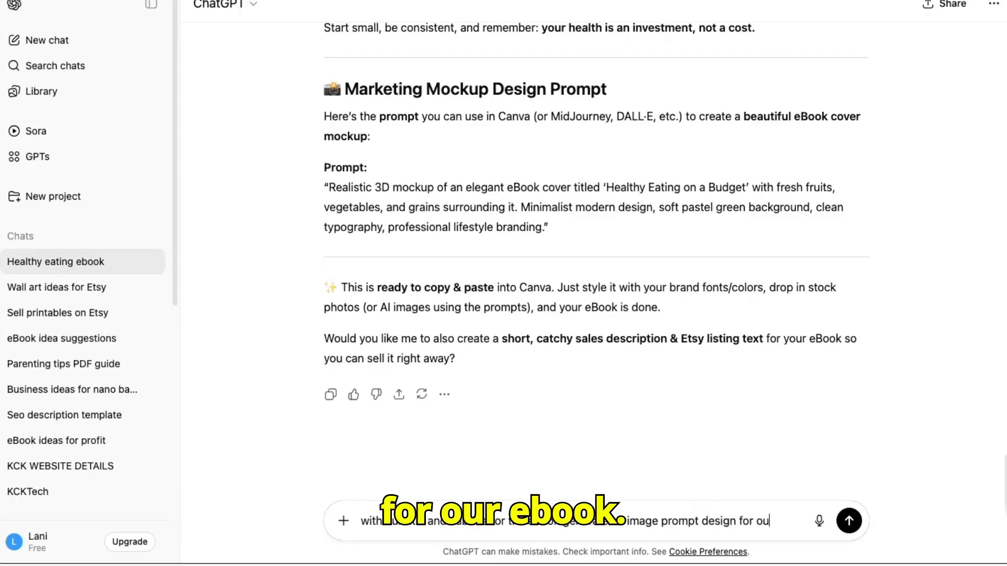
pyautogui.write('r ebook cover')
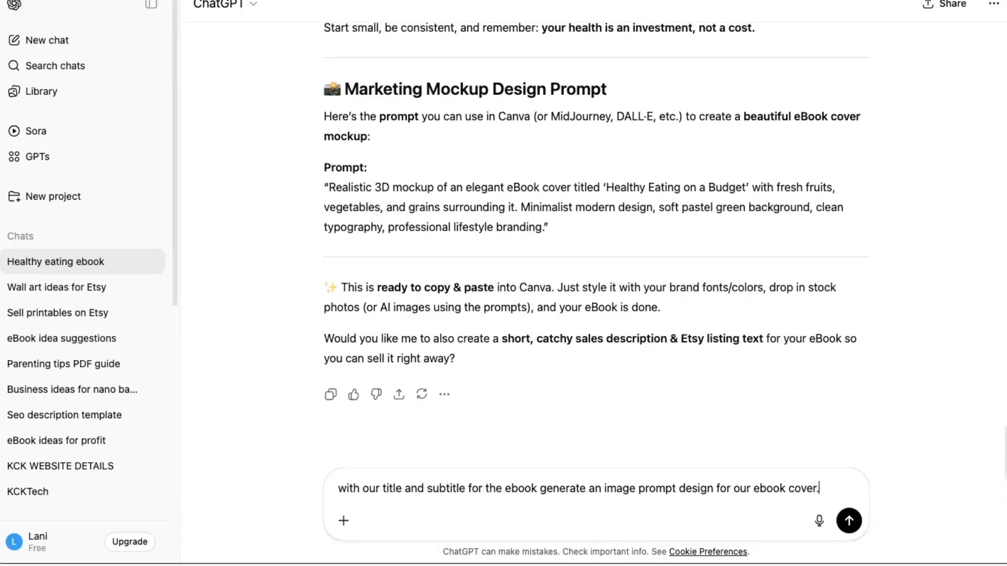
# - Add "use beautiful typography and realistic meal images." to the end of the cover prompt request
pyautogui.write('. use b')
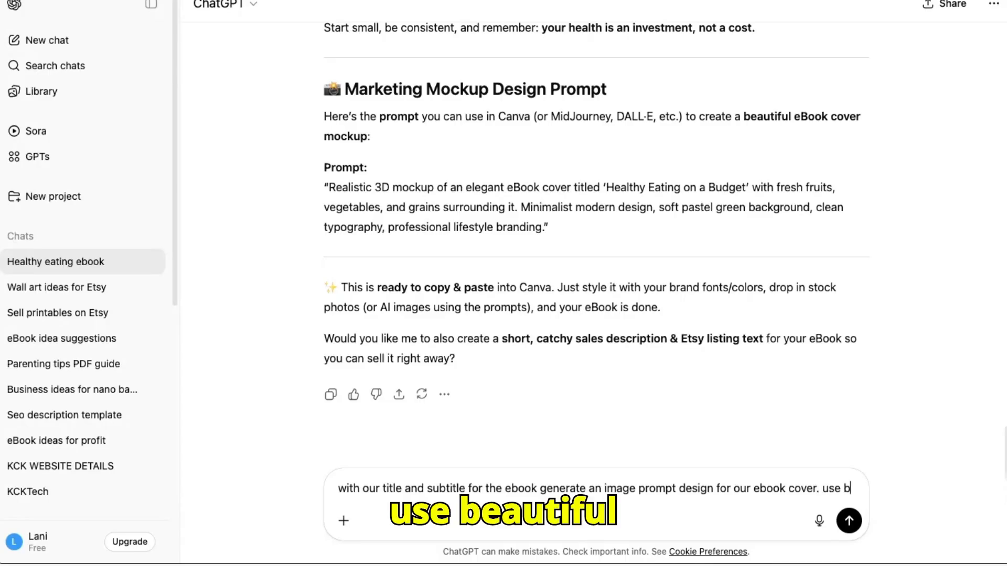
pyautogui.write('eauti')
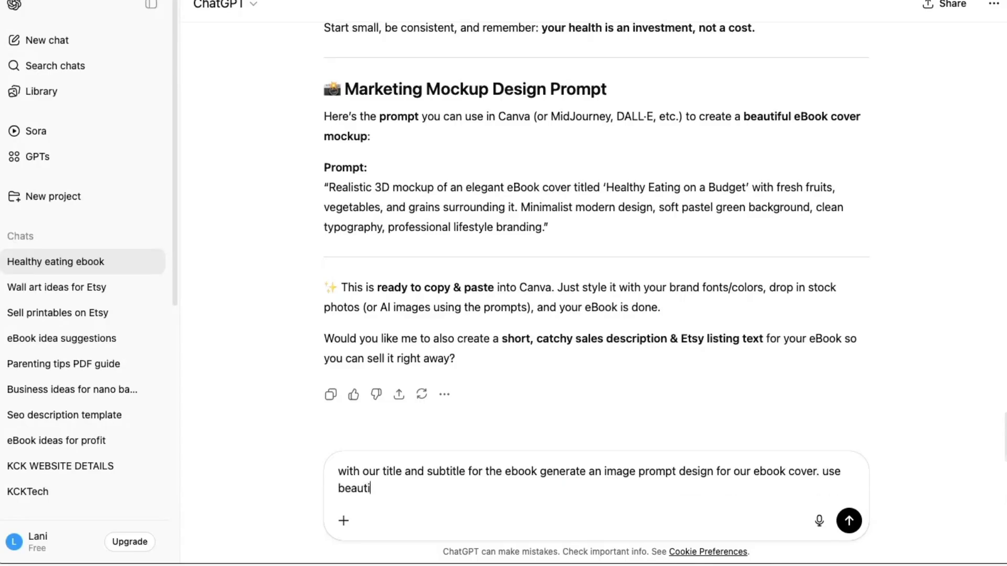
pyautogui.write('ful typography')
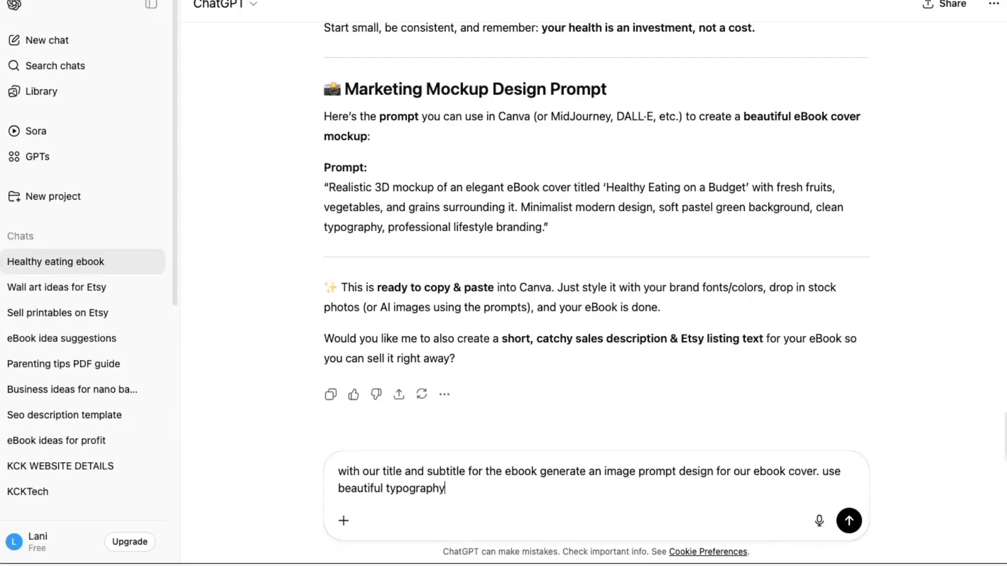
pyautogui.write(' and re')
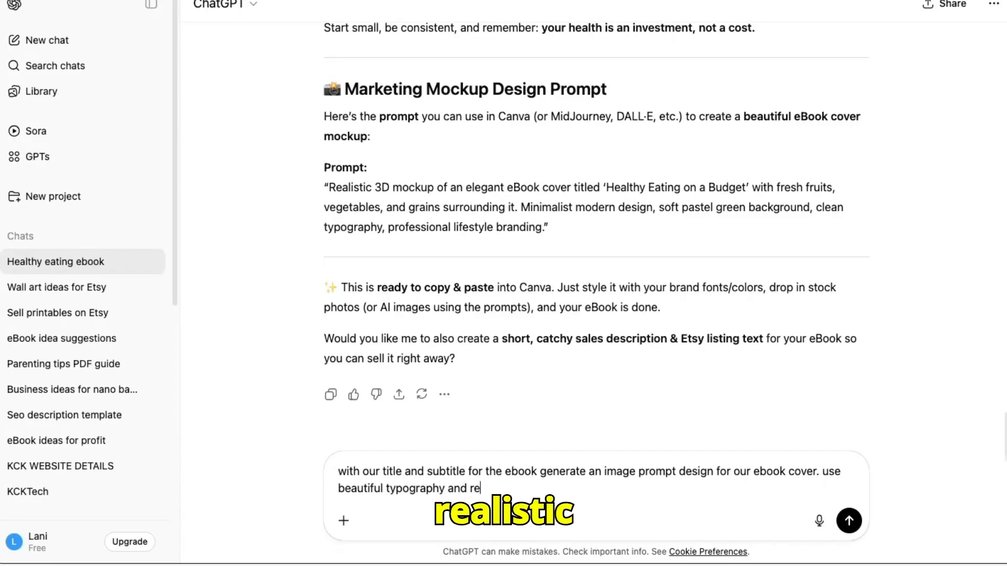
pyautogui.write('alist')
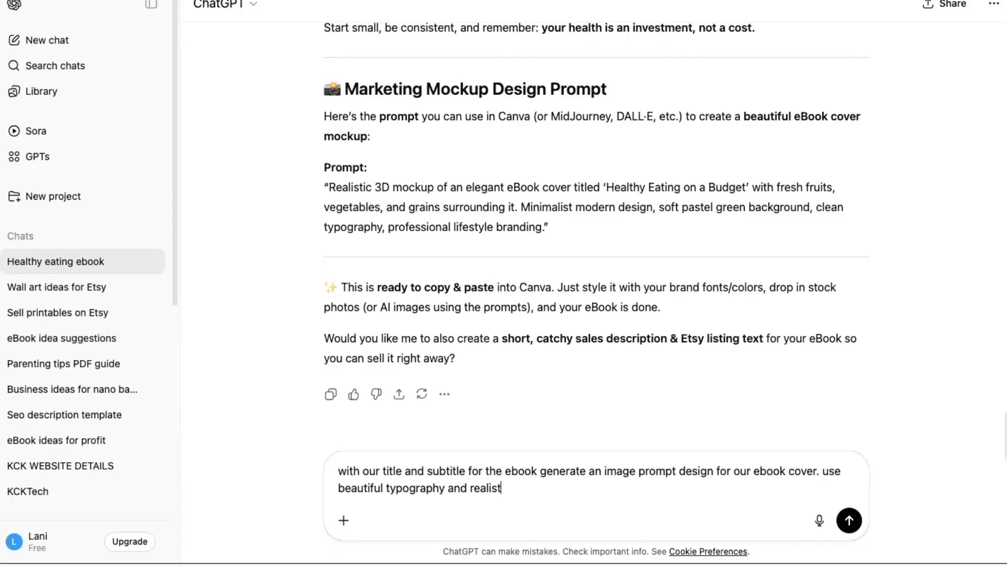
pyautogui.write('ic meal images.')
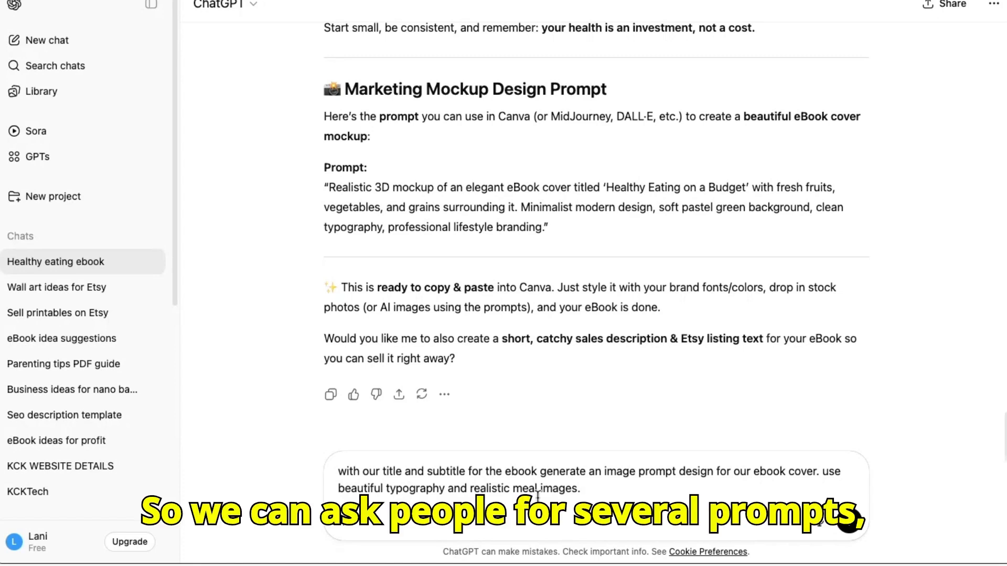
# - Change the request to ask for 5 image prompts by replacing "an" with "5"
pyautogui.click(603, 474)
pyautogui.press('BackSpace')
pyautogui.press('BackSpace')
pyautogui.press('BackSpace')
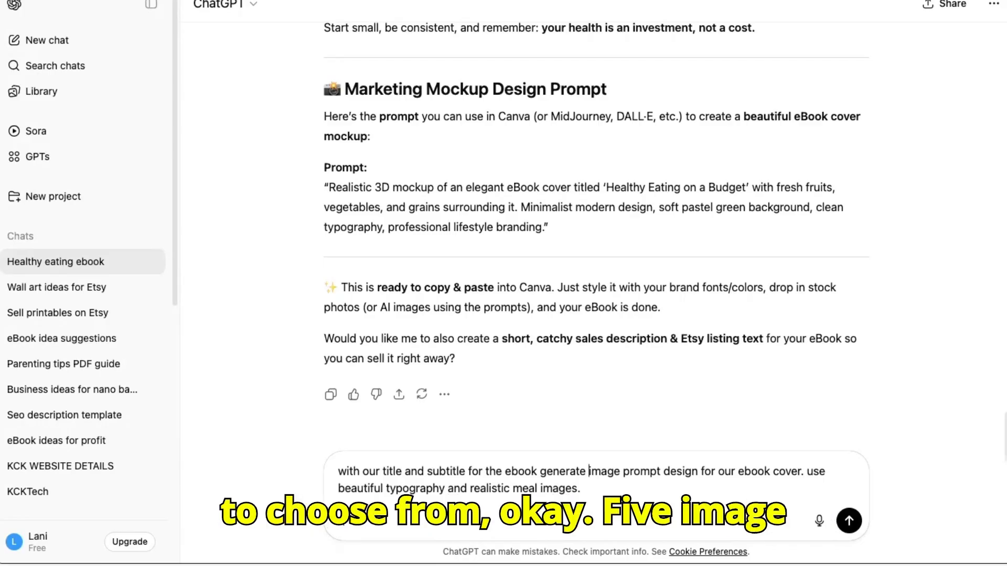
pyautogui.write('5')
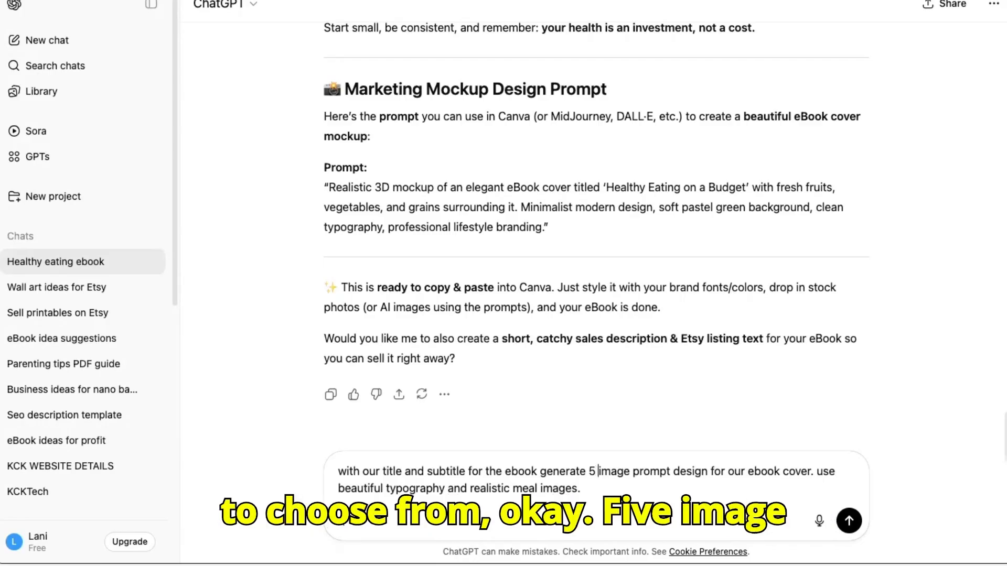
# - Insert "with different concepts" after "image prompt design" in the request
pyautogui.click(706, 476)
pyautogui.write('with d')
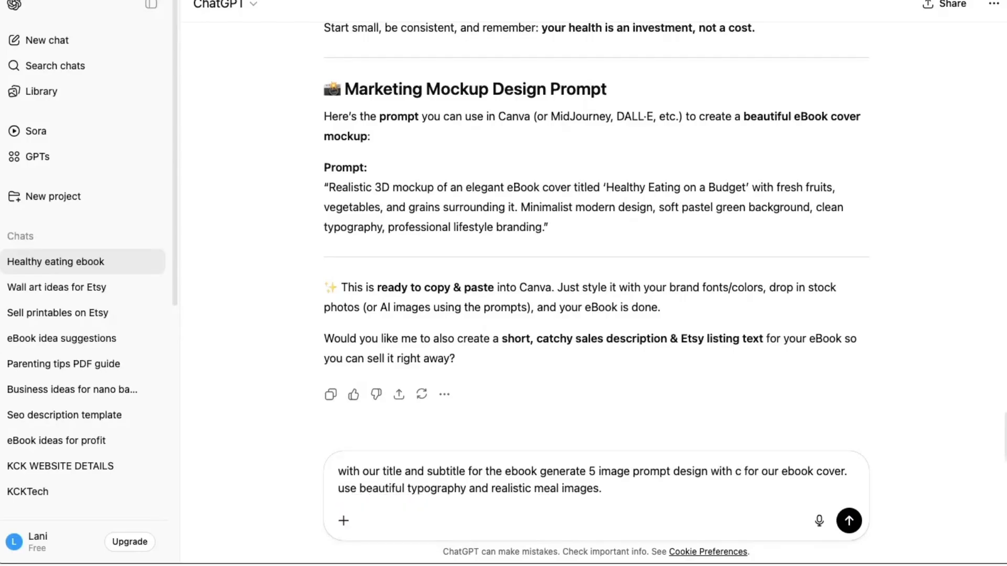
pyautogui.write('iffe')
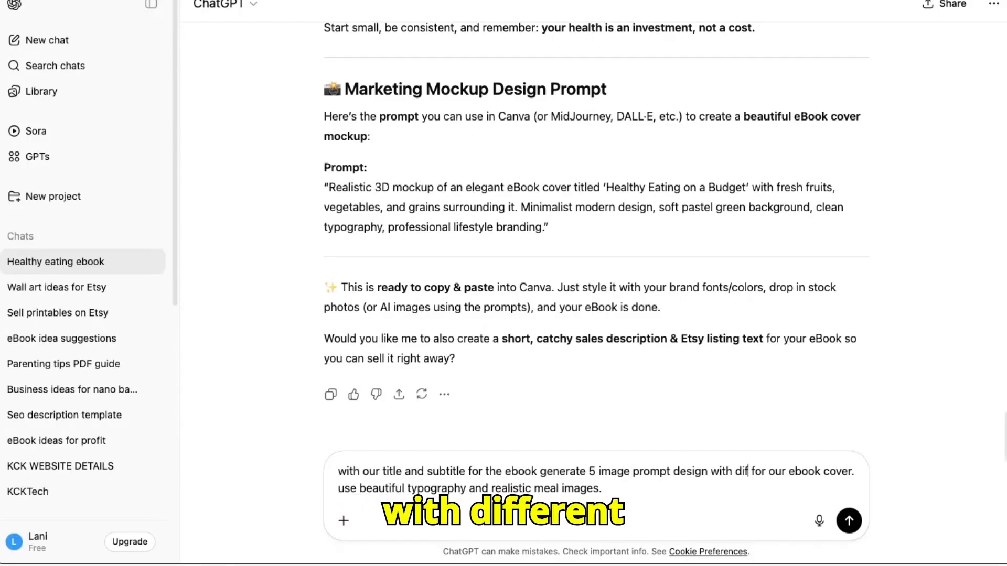
pyautogui.write('rent co')
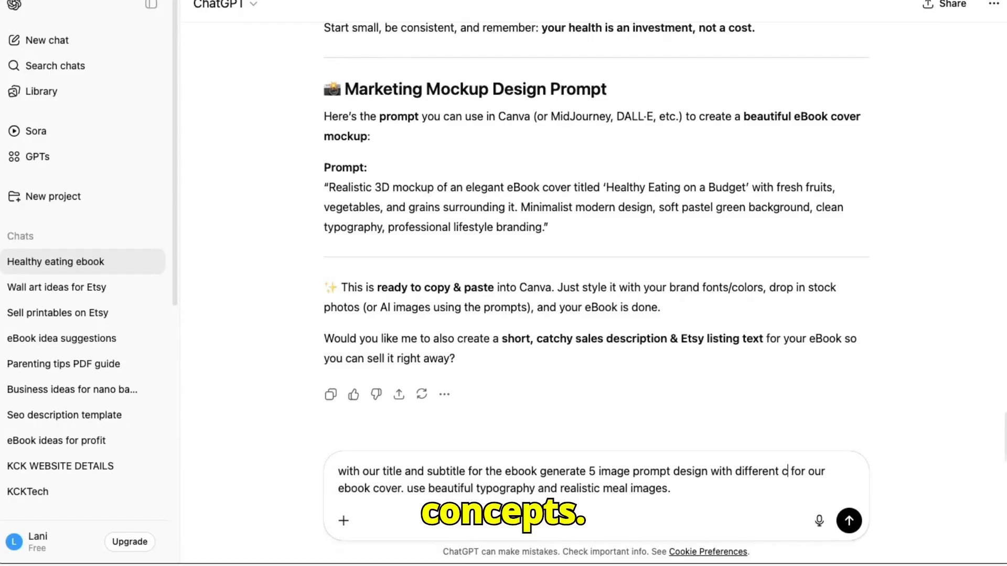
pyautogui.write('ncept')
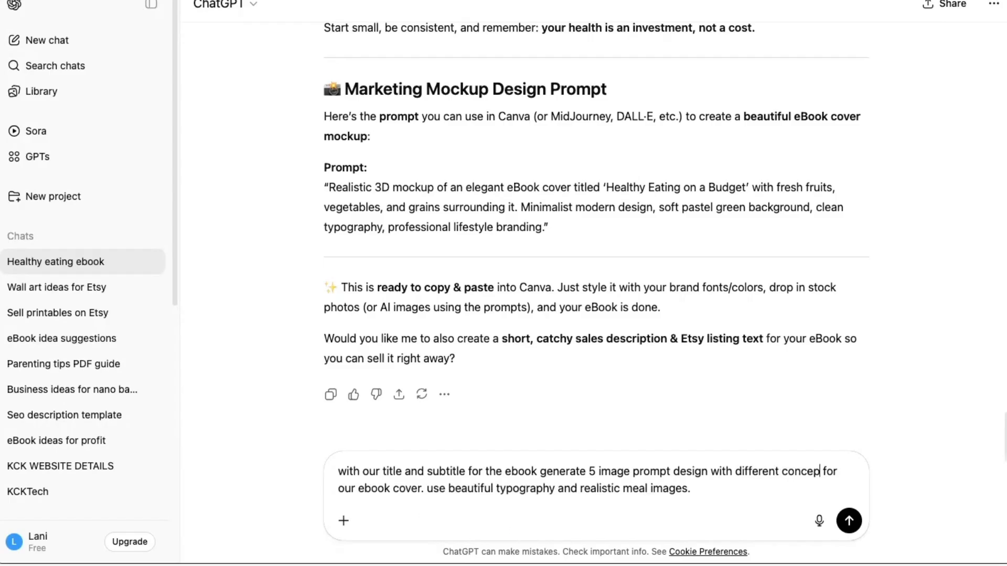
pyautogui.write('s')
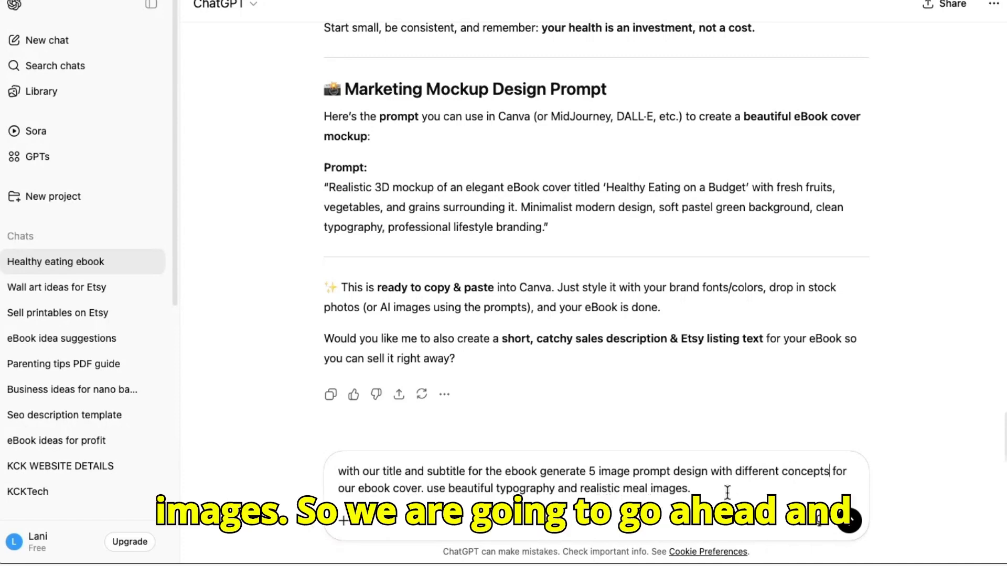
# - Send the cover prompt request and look through the first generated cover concepts
pyautogui.click(853, 527)
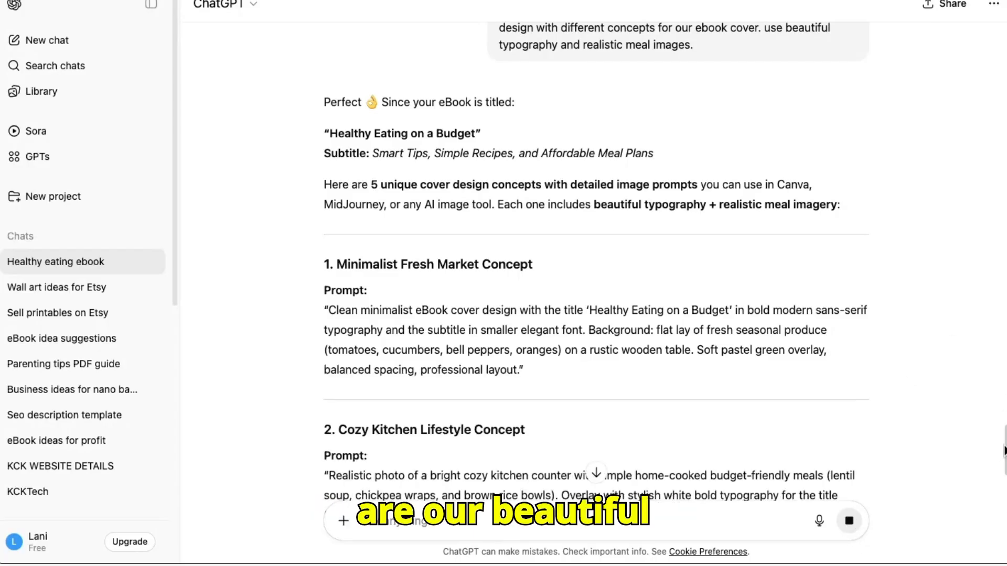
pyautogui.scroll(-3, 596, 263)
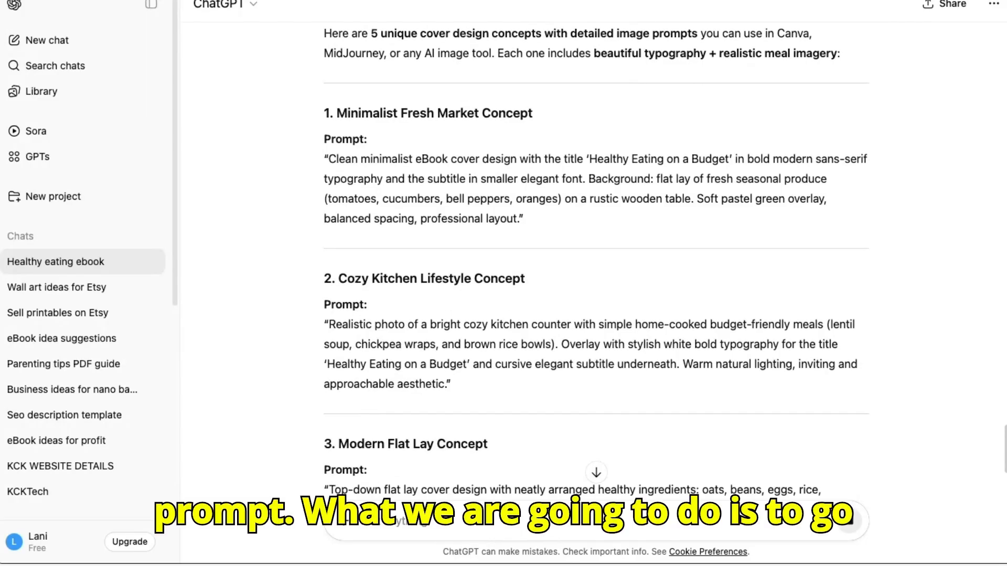
pyautogui.scroll(-1, 596, 262)
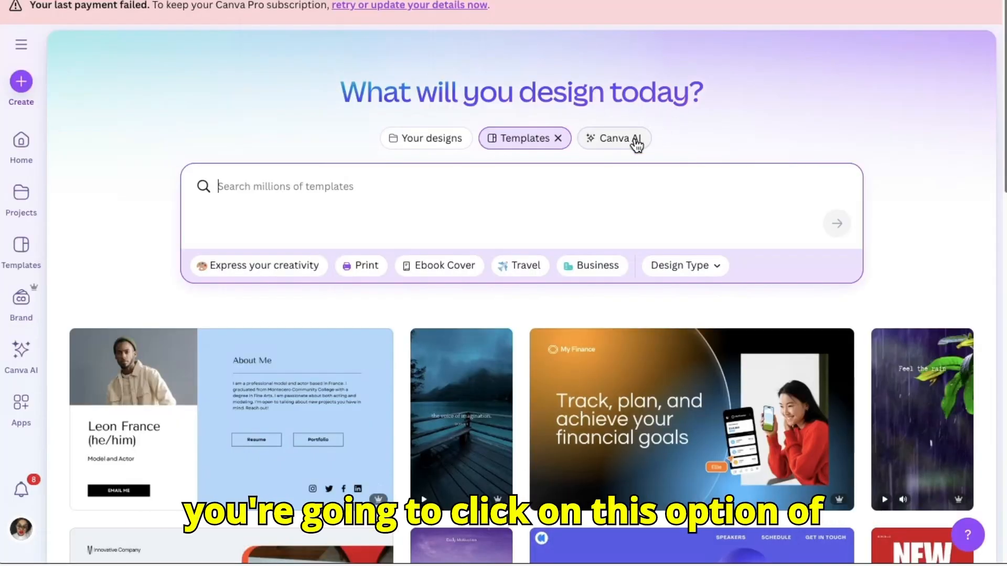
# - Set Canva AI to create an image with a 3:4 aspect ratio
pyautogui.click(620, 139)
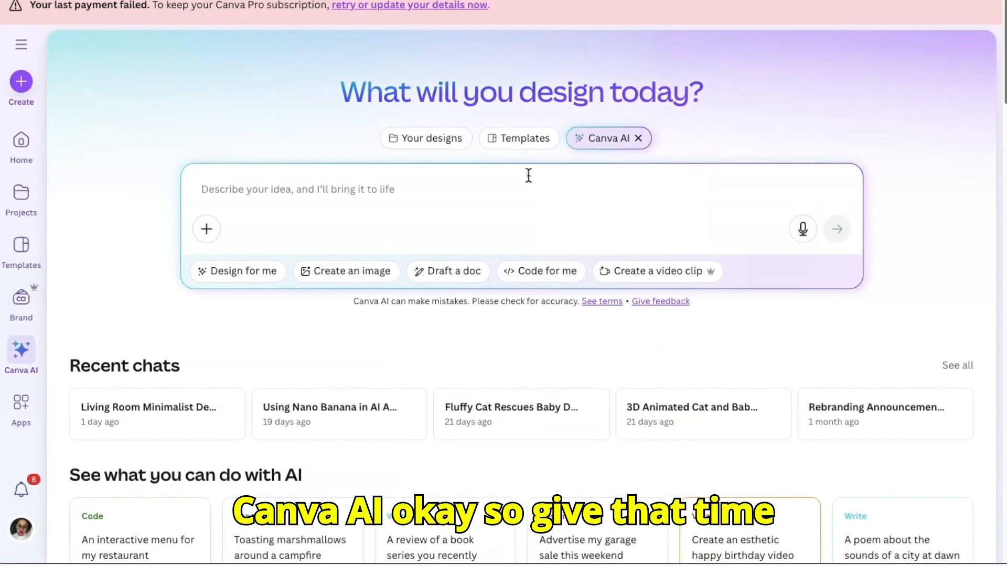
pyautogui.click(371, 272)
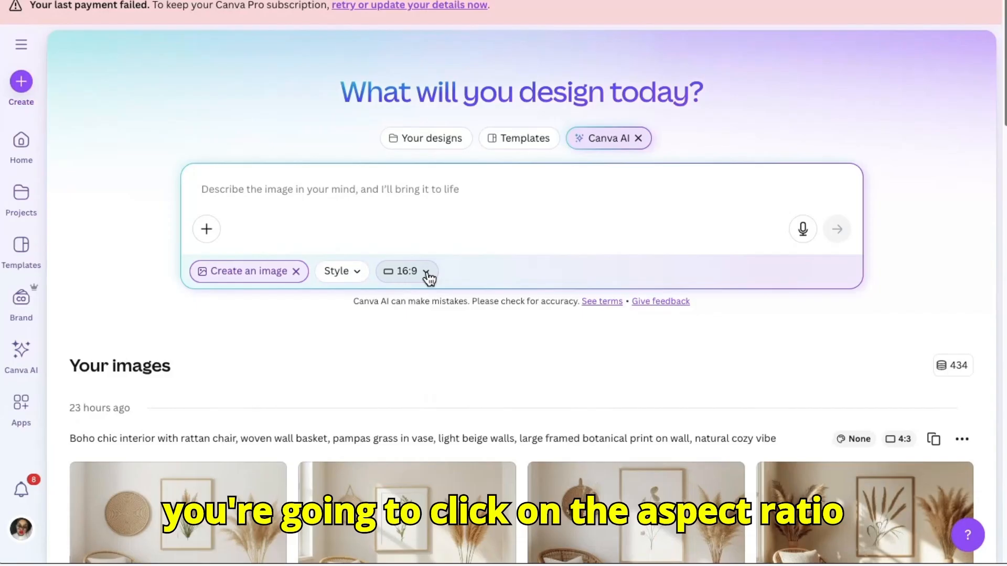
pyautogui.click(427, 274)
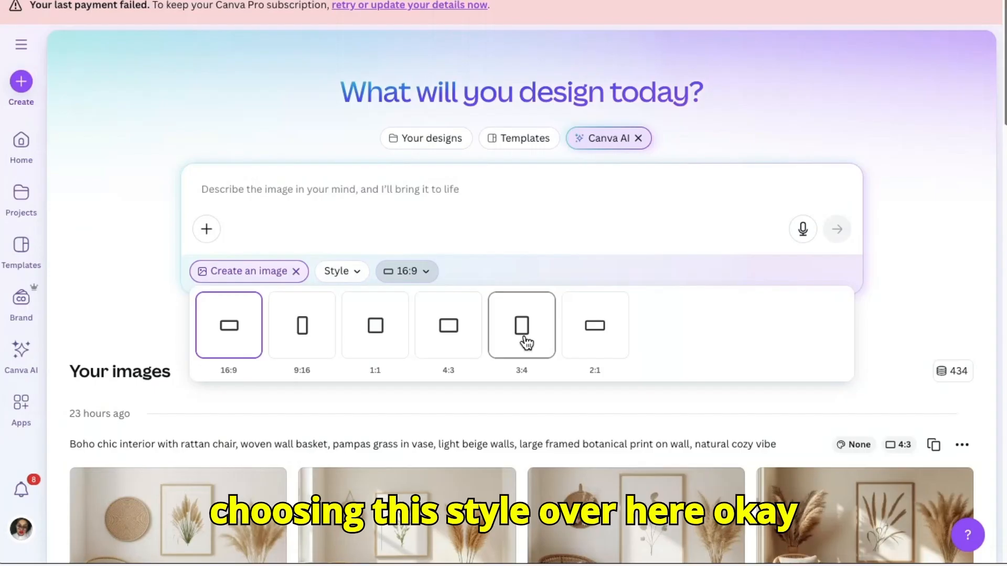
pyautogui.click(526, 343)
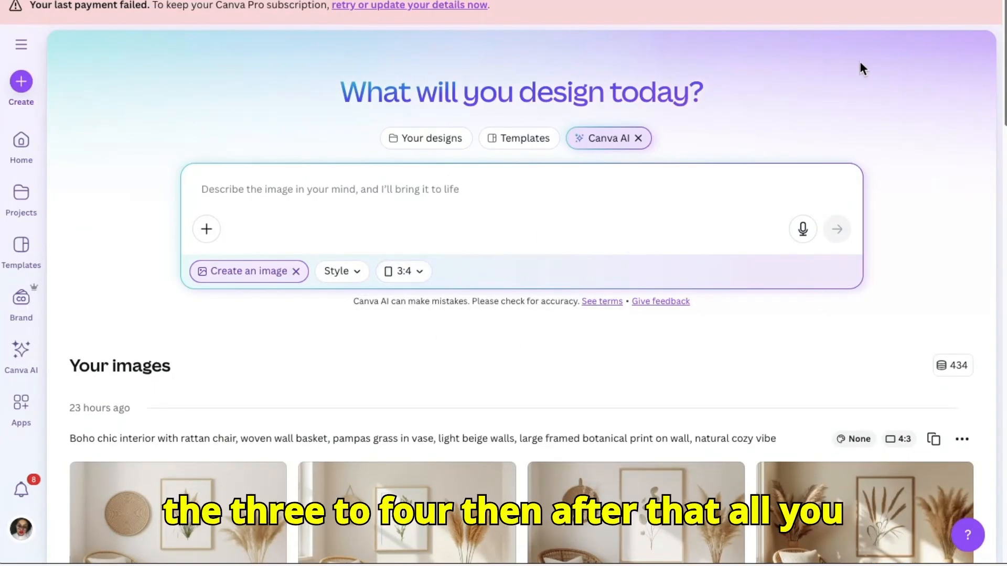
# - Copy the Minimalist Fresh Market Concept prompt from ChatGPT and paste it into the Canva AI image description
pyautogui.hotkey('ctrl', 'Tab')
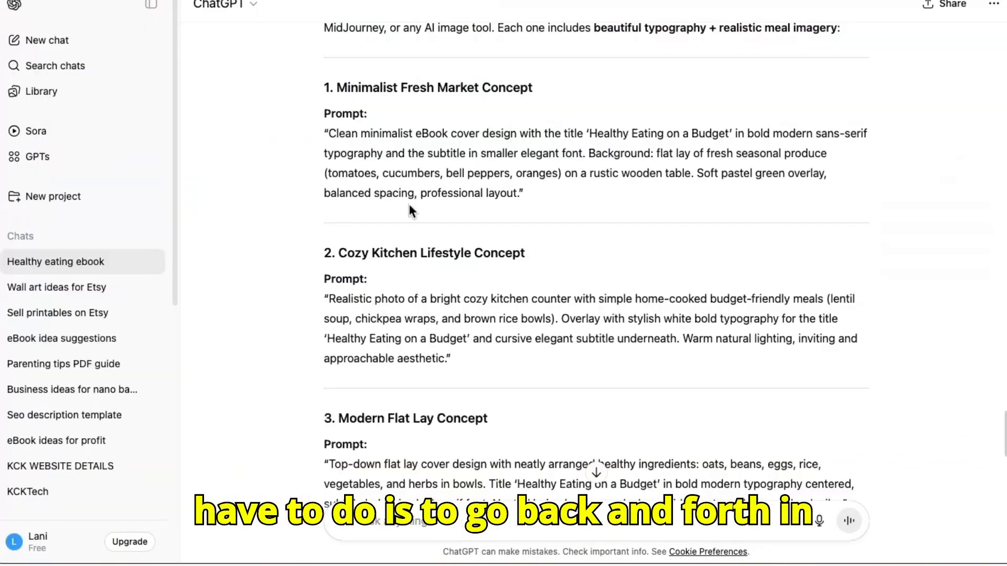
pyautogui.moveTo(321, 88); pyautogui.dragTo(601, 194)
pyautogui.hotkey('ctrl', 'c')
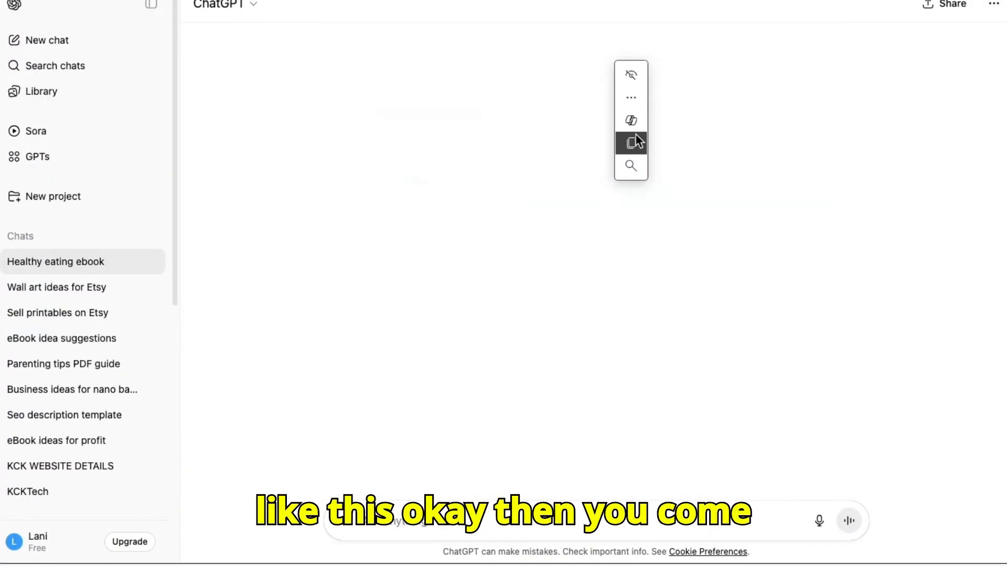
pyautogui.click(631, 144)
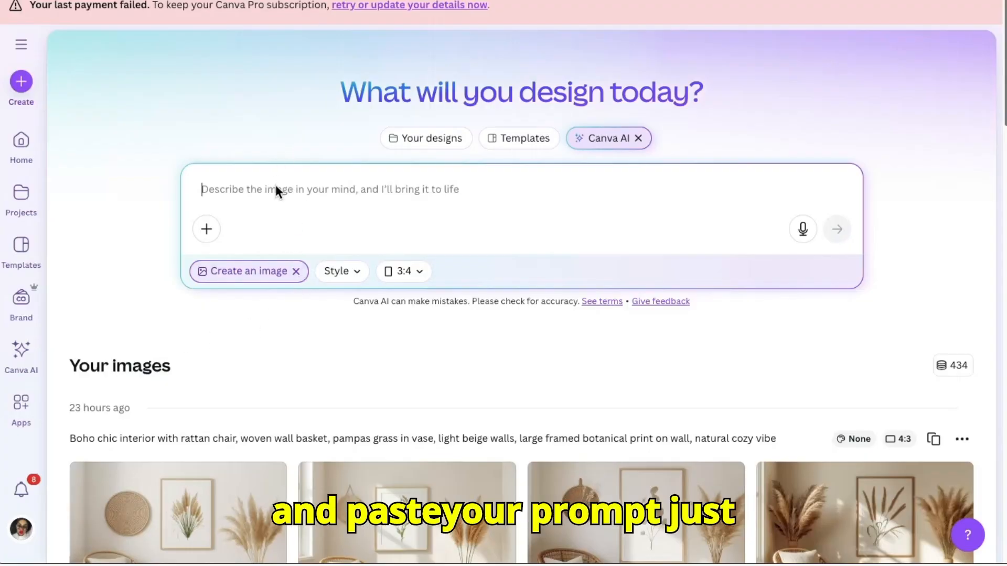
pyautogui.rightClick(275, 189)
pyautogui.click(328, 301)
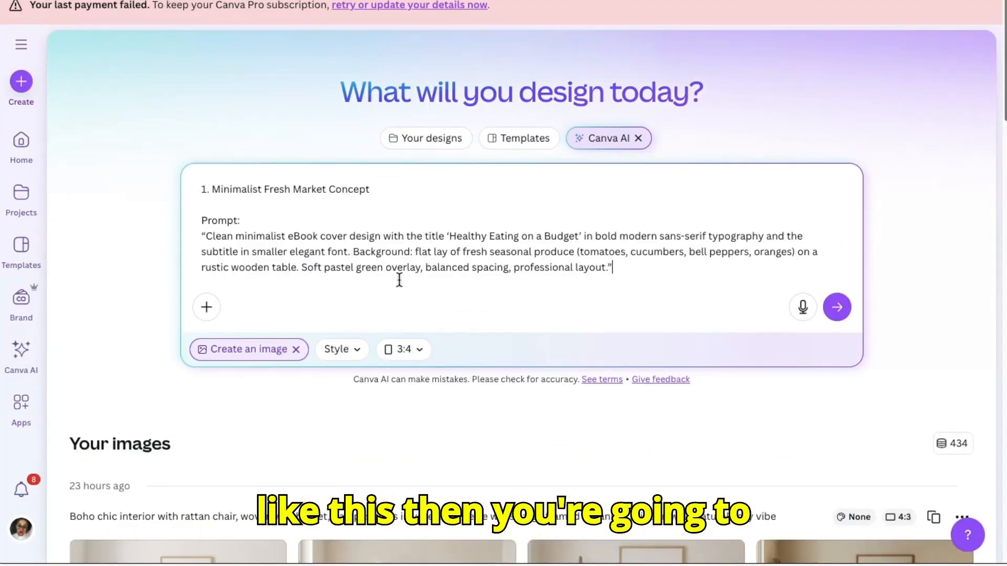
# - Generate cover images from the Minimalist Fresh Market Concept prompt and view the resulting set
pyautogui.click(837, 307)
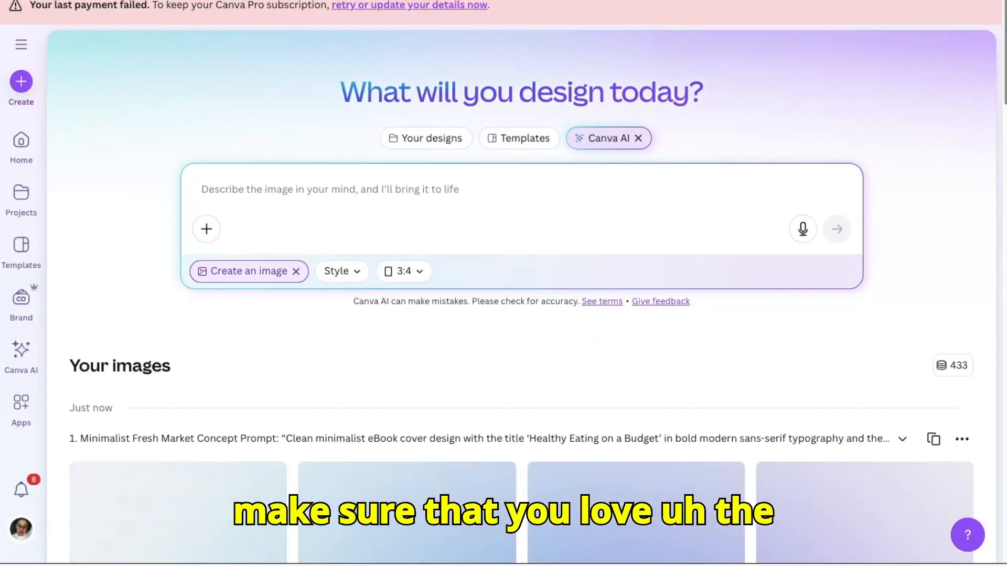
pyautogui.scroll(-3, 521, 293)
pyautogui.scroll(-3, 521, 294)
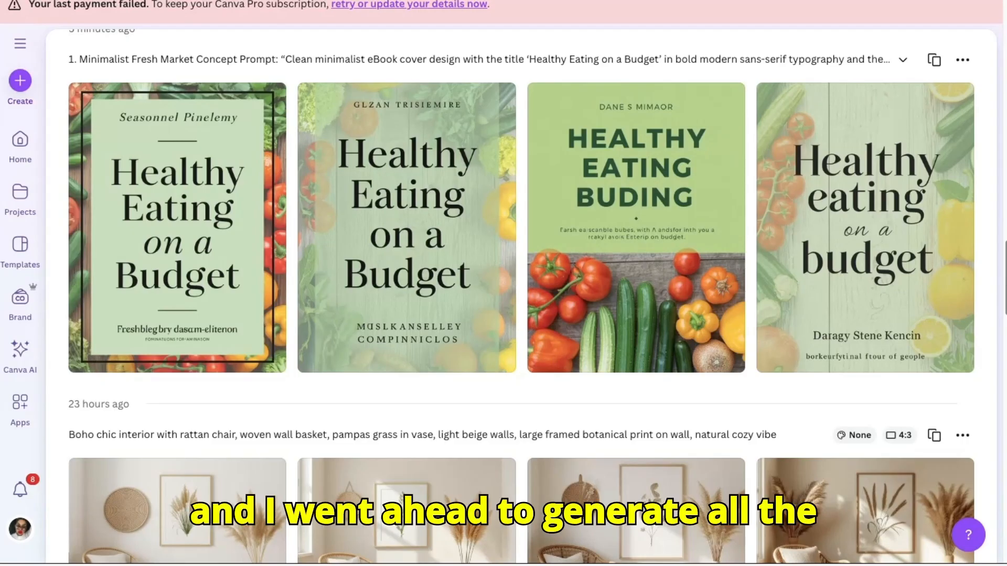
# - Examine the generated covers for the Cozy Kitchen, Modern Flat Lay, Colorful Meal Prep and Elegant Minimal Food Illustration concepts
pyautogui.scroll(3, 522, 284)
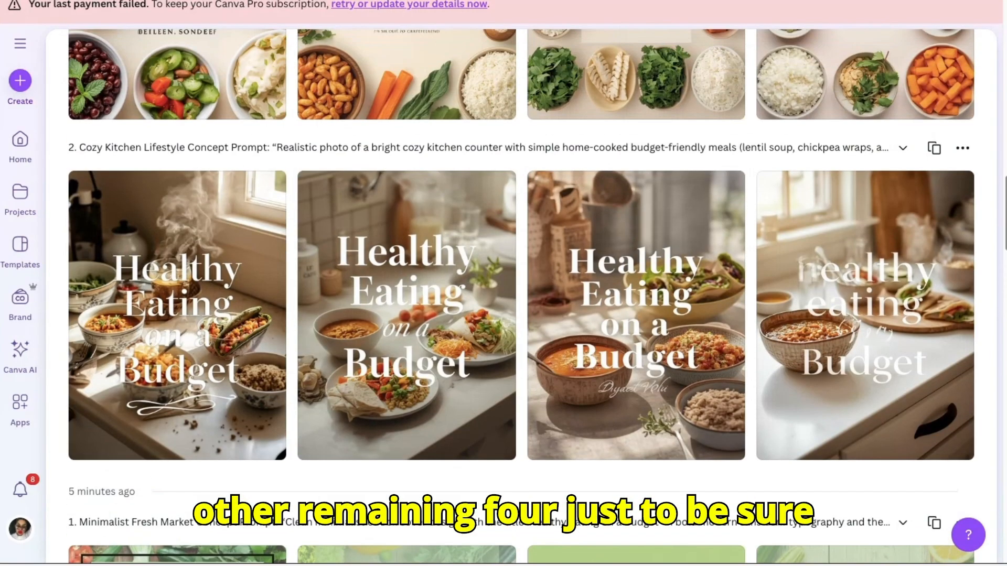
pyautogui.scroll(-1, 522, 297)
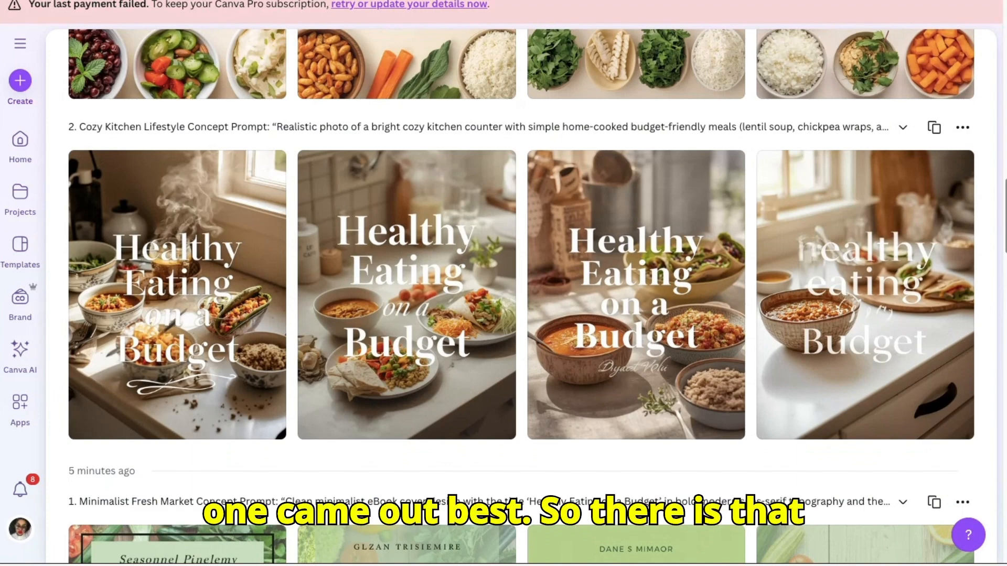
pyautogui.scroll(1, 522, 296)
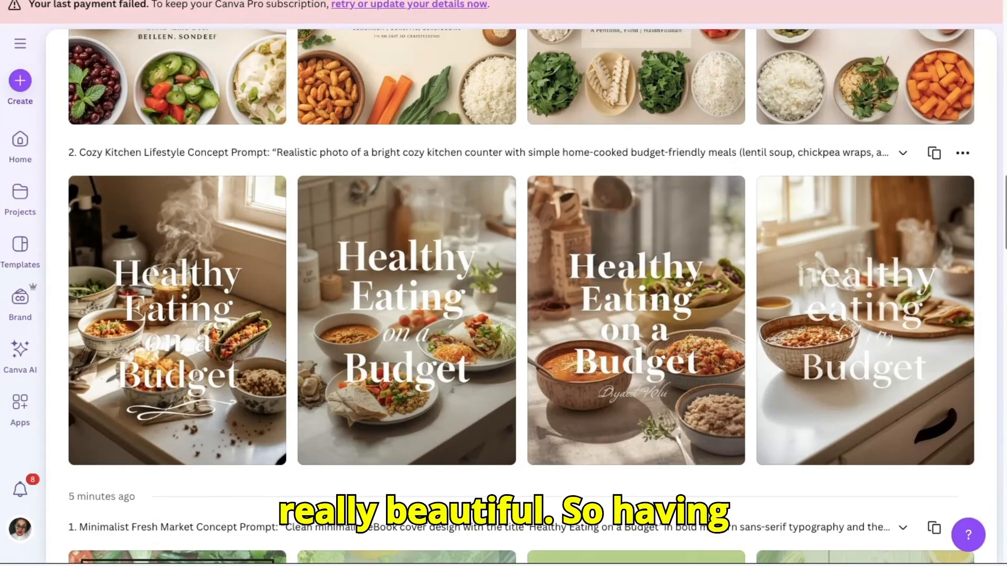
pyautogui.scroll(5, 522, 296)
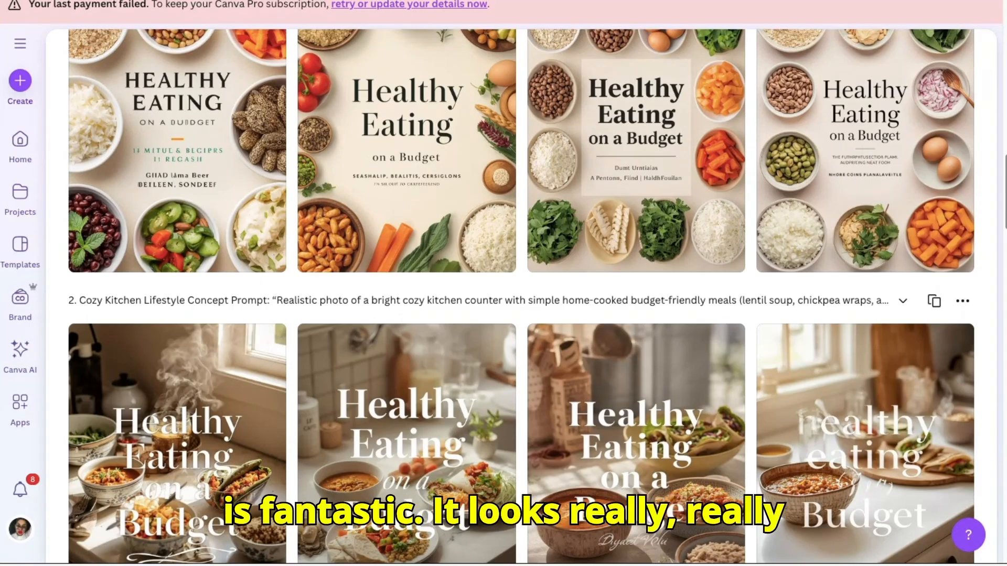
pyautogui.scroll(2, 522, 297)
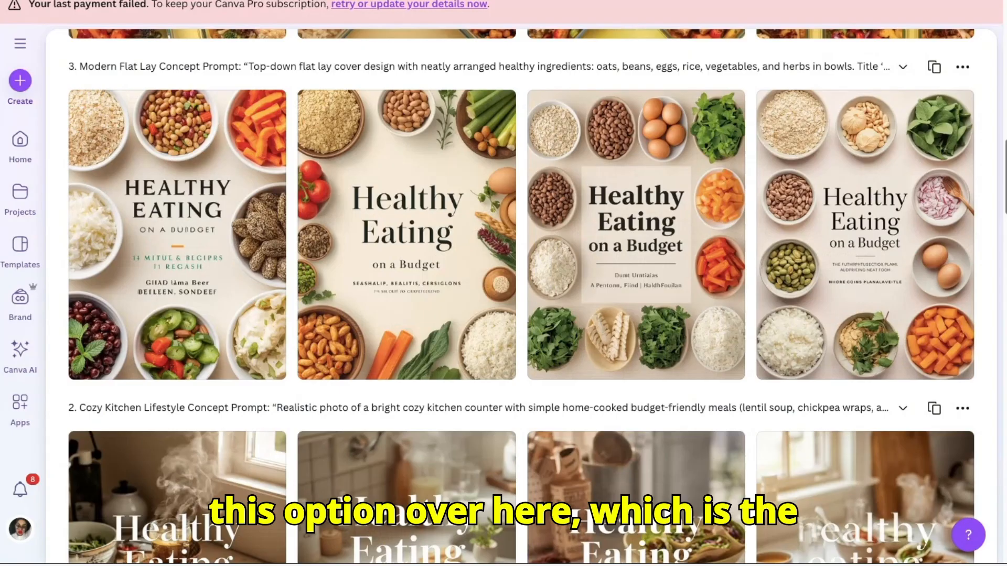
pyautogui.scroll(7, 521, 296)
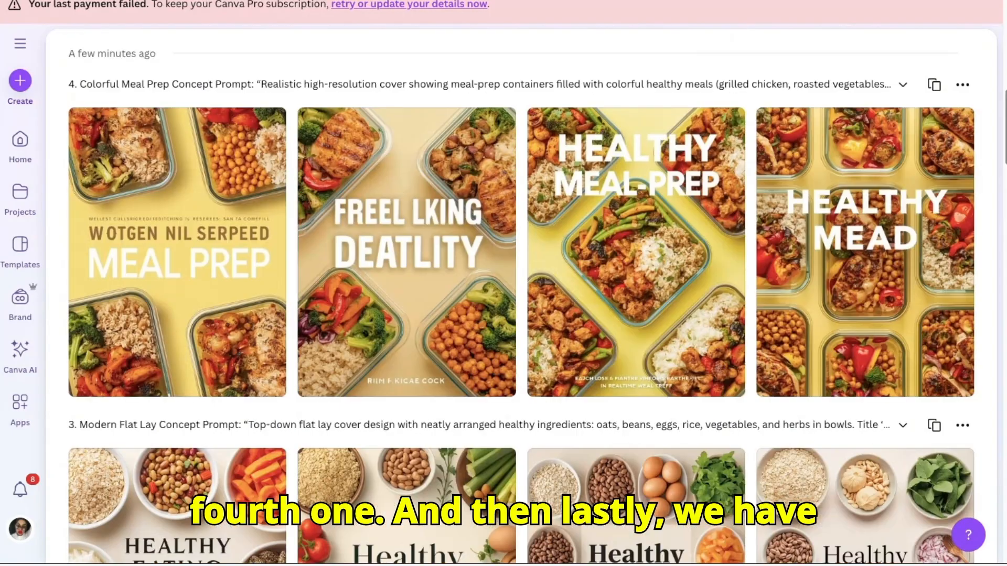
pyautogui.scroll(9, 521, 297)
pyautogui.scroll(-1, 521, 297)
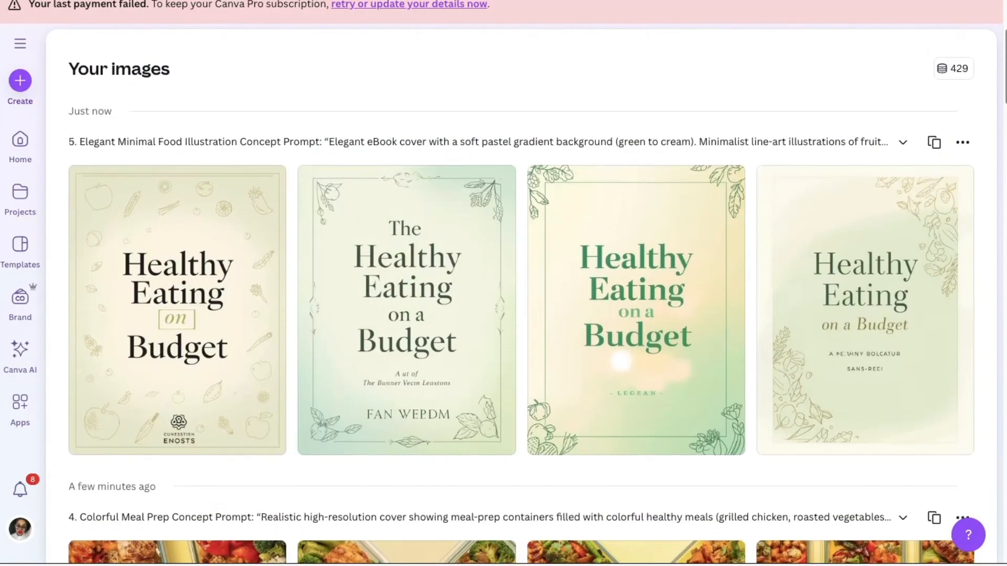
# - Compare the generated cover concepts again, focusing on the Cozy Kitchen Lifestyle and Modern Flat Lay sets, to choose one
pyautogui.scroll(-9, 521, 296)
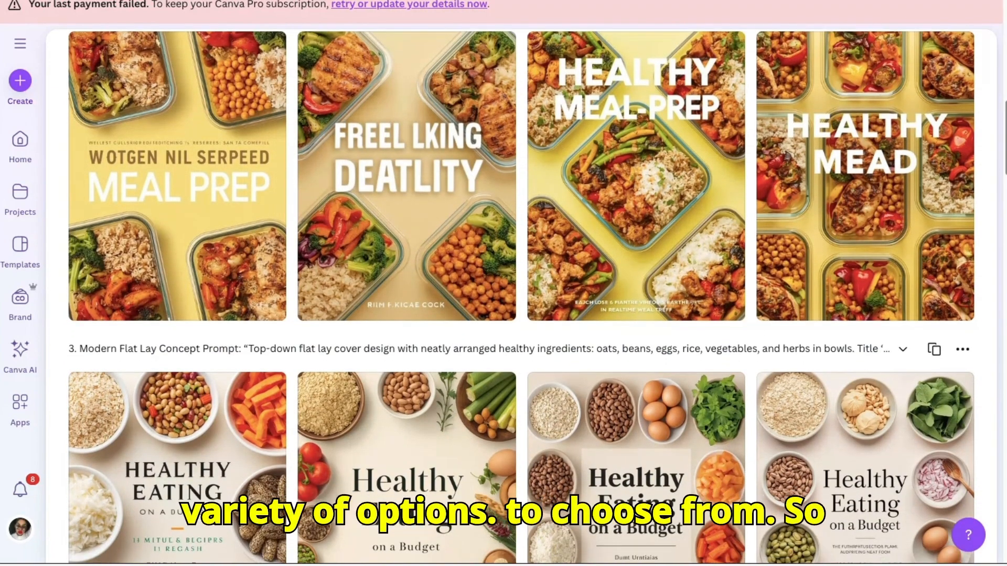
pyautogui.scroll(-5, 522, 297)
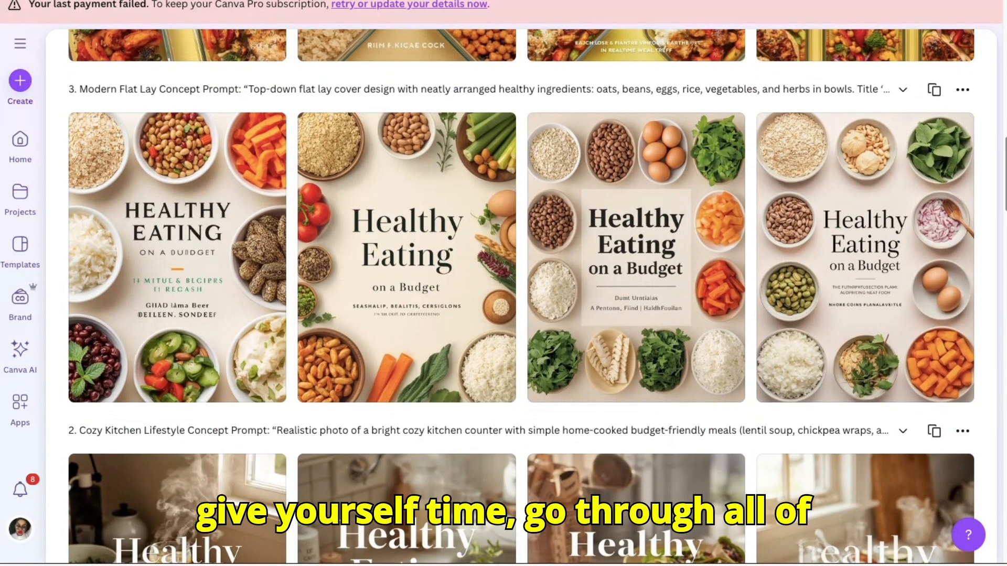
pyautogui.scroll(-7, 522, 297)
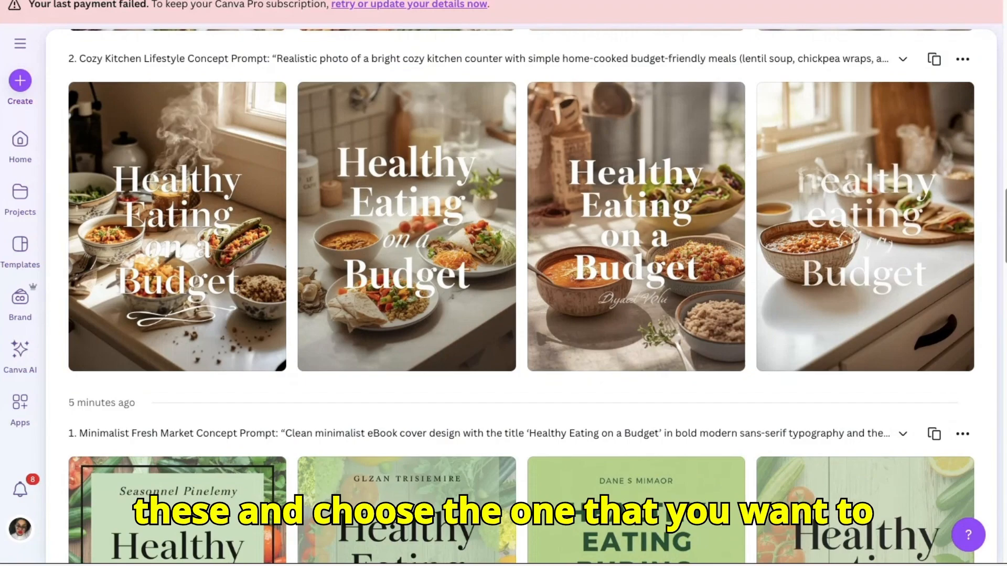
pyautogui.scroll(-1, 521, 296)
pyautogui.scroll(2, 522, 297)
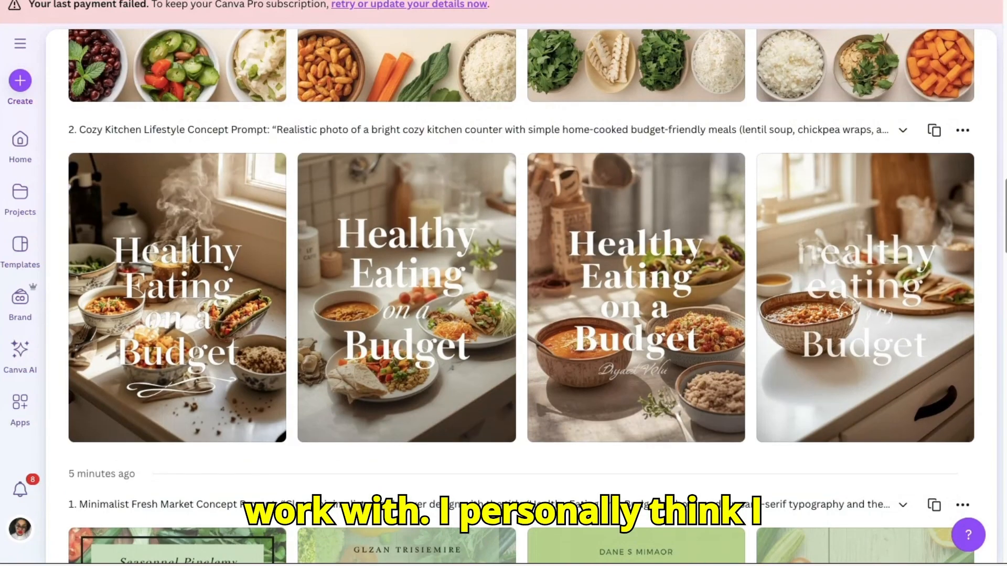
pyautogui.scroll(1, 521, 297)
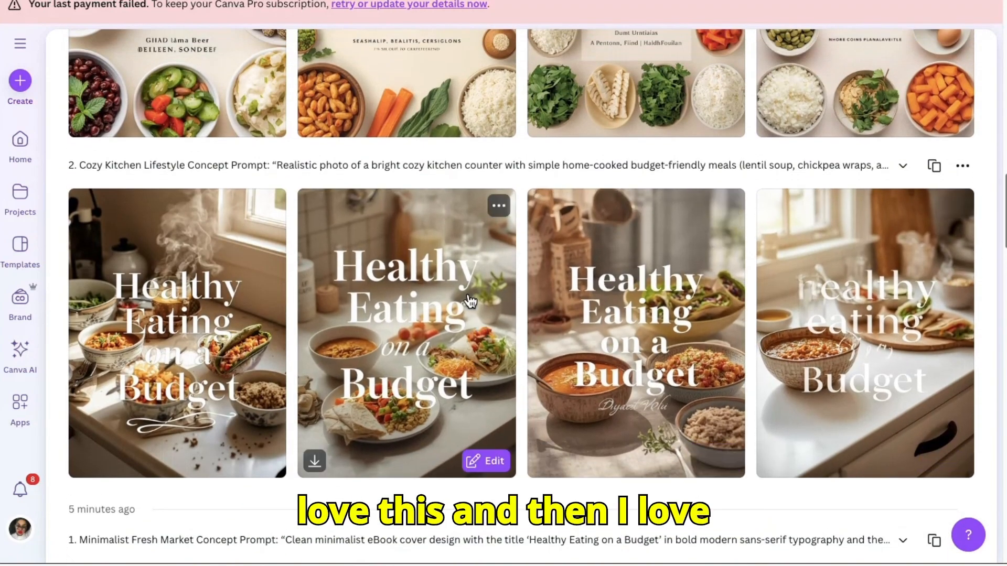
pyautogui.scroll(3, 1002, 216)
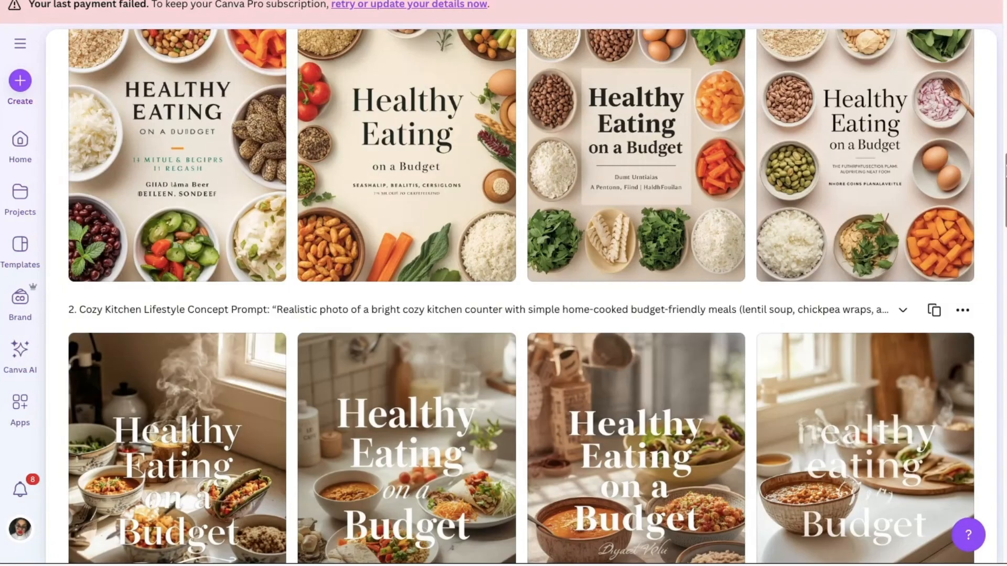
pyautogui.scroll(2, 1002, 215)
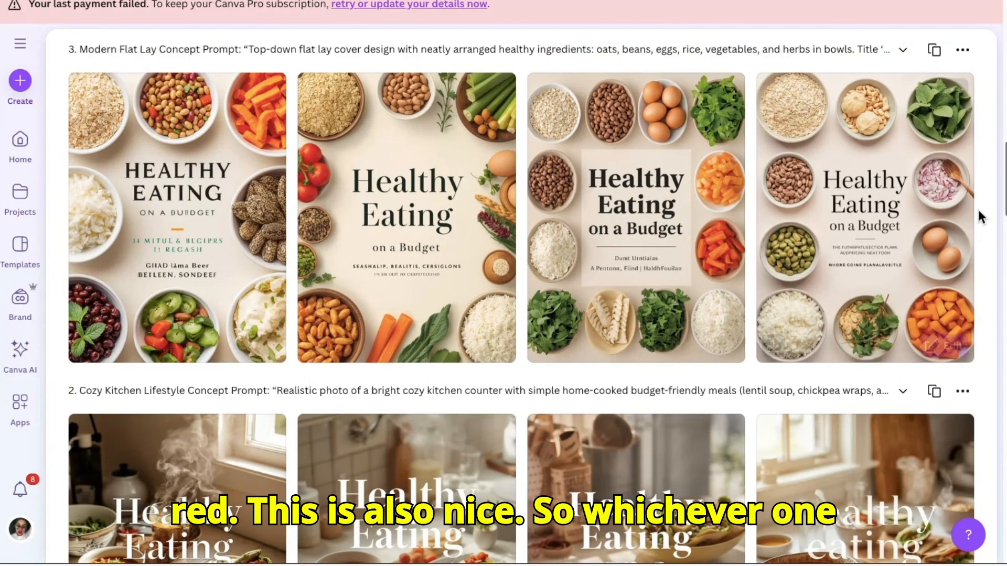
pyautogui.scroll(-5, 1003, 204)
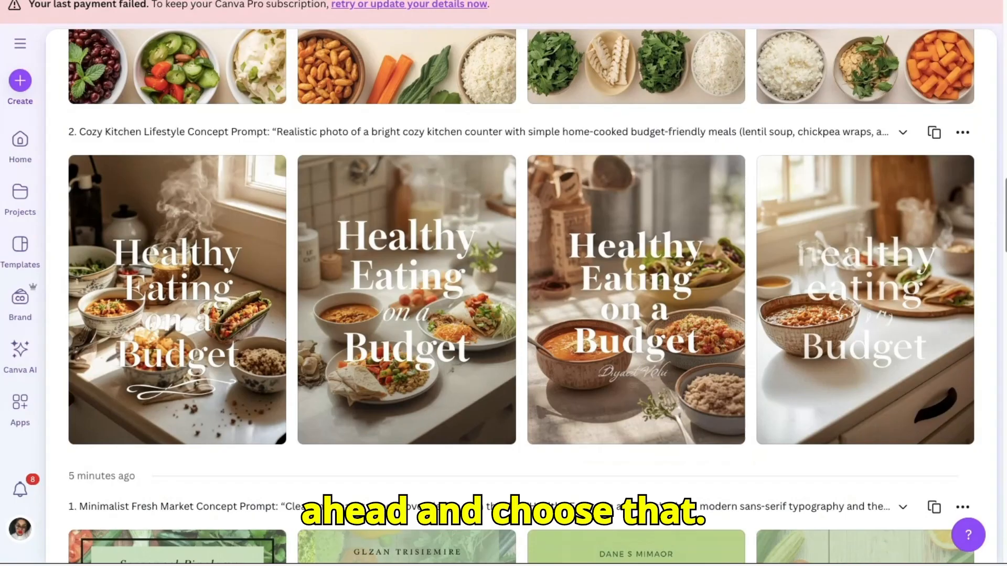
pyautogui.scroll(3, 521, 296)
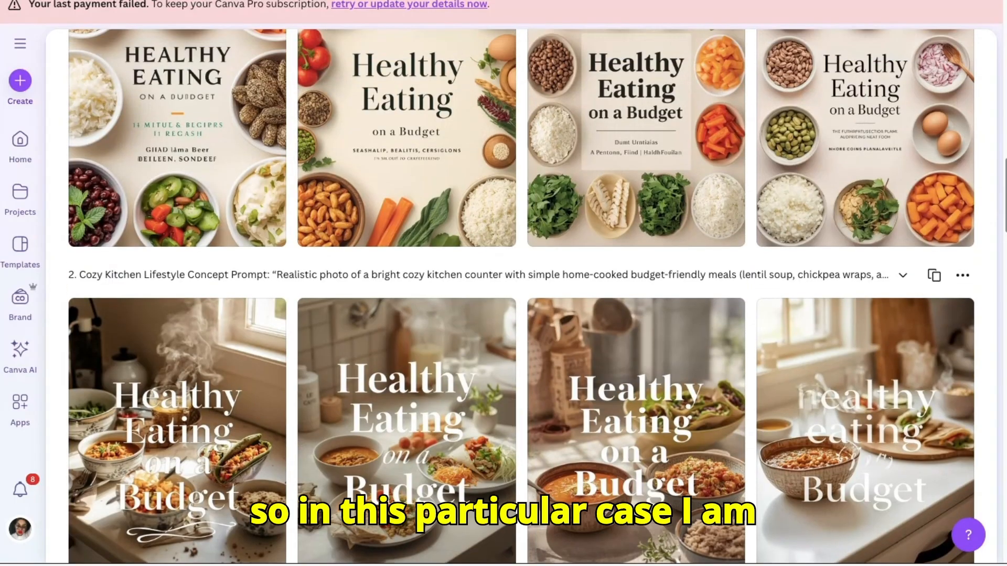
pyautogui.scroll(2, 522, 297)
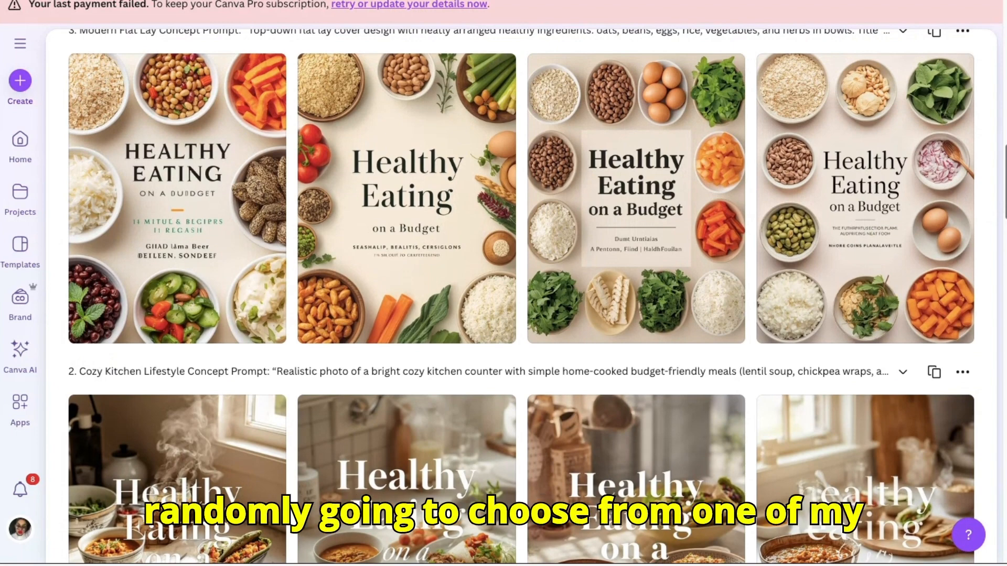
pyautogui.moveTo(910, 231)
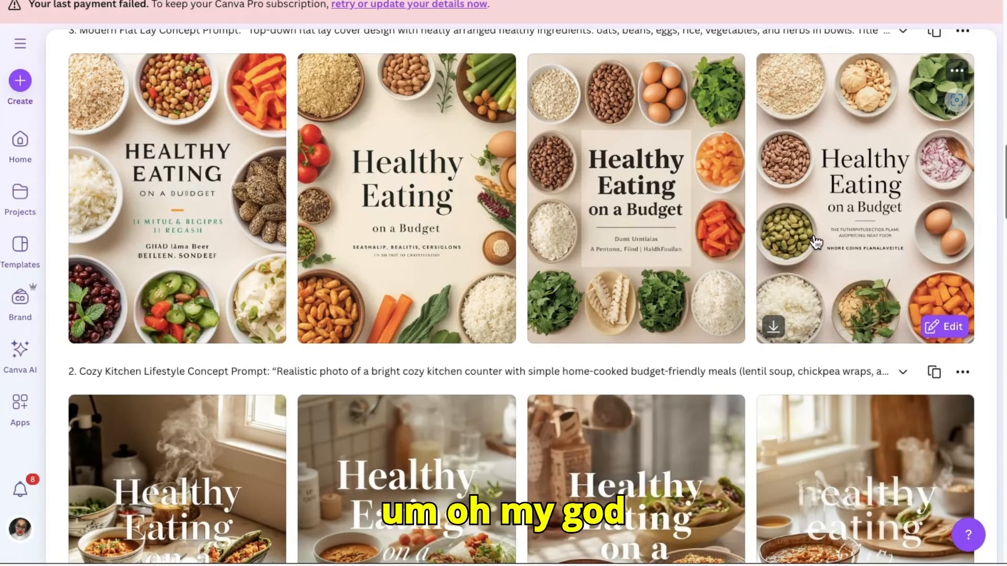
pyautogui.moveTo(684, 229)
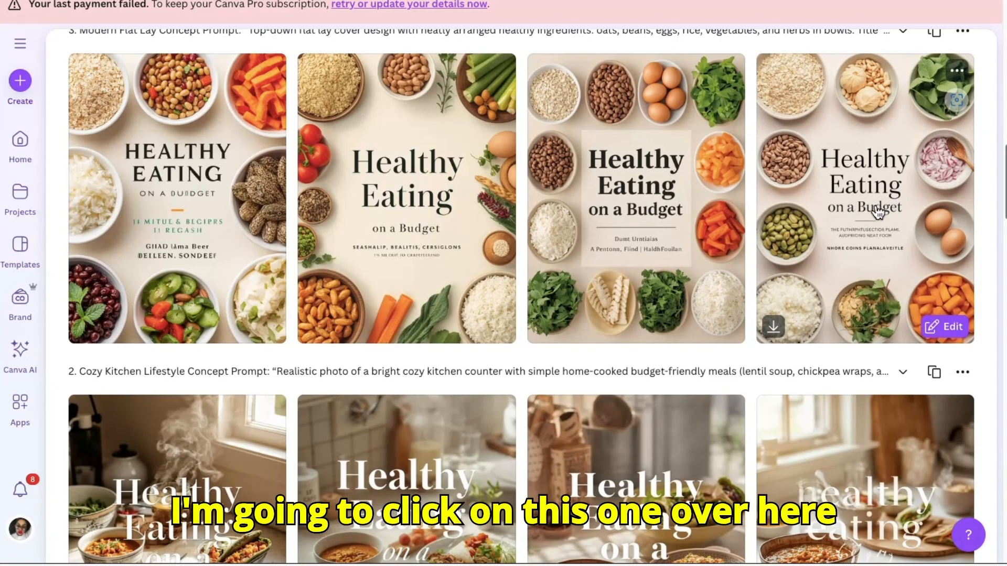
pyautogui.click(876, 207)
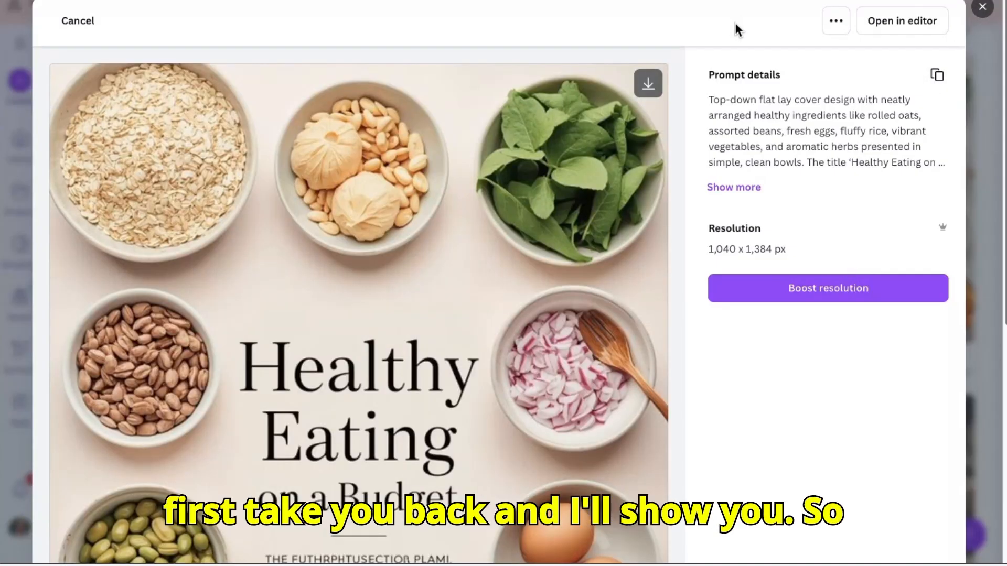
pyautogui.click(84, 27)
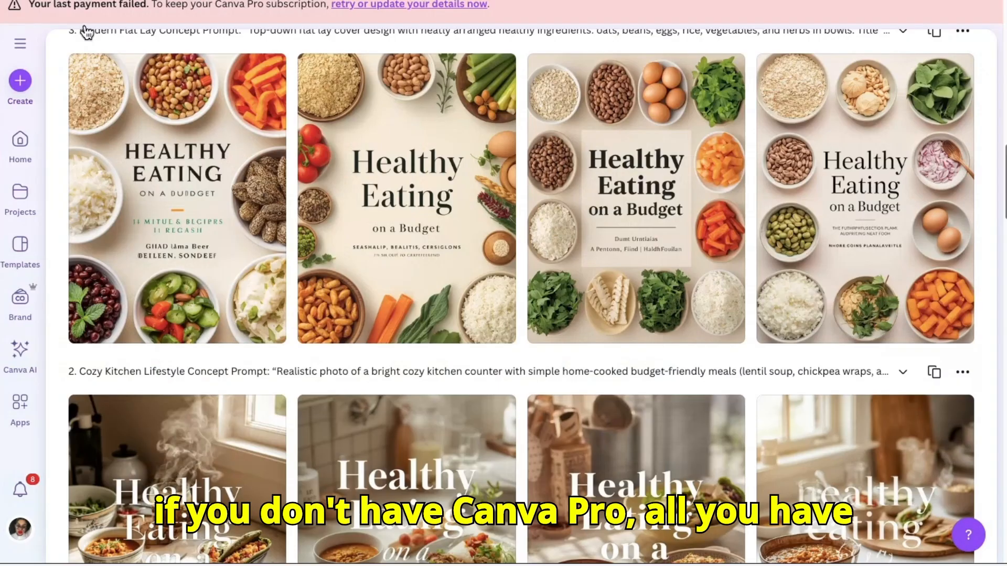
# - Open the fourth Modern Flat Lay cover, with eggs and chopped onion beside the title, in the editor and select its image
pyautogui.moveTo(773, 322)
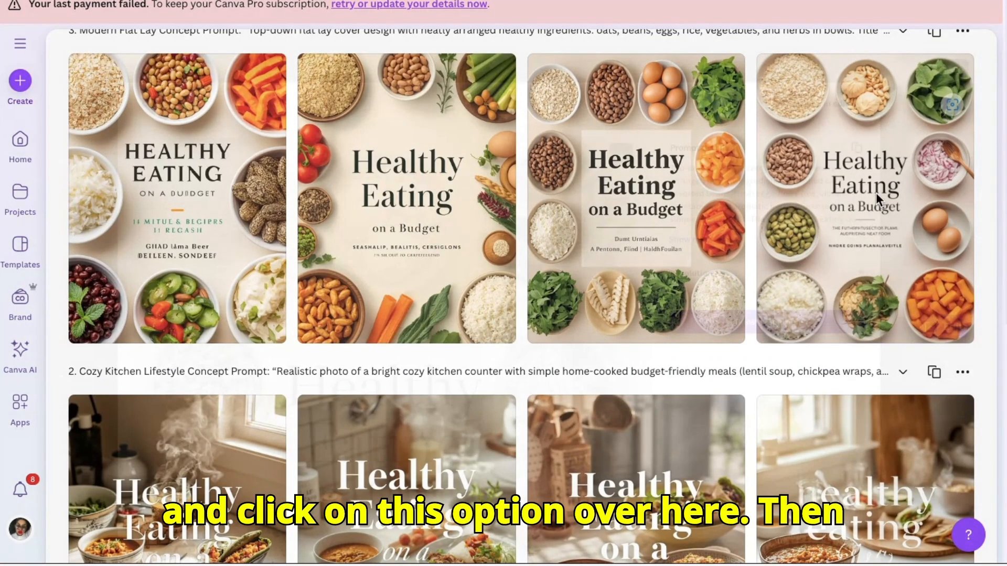
pyautogui.click(876, 193)
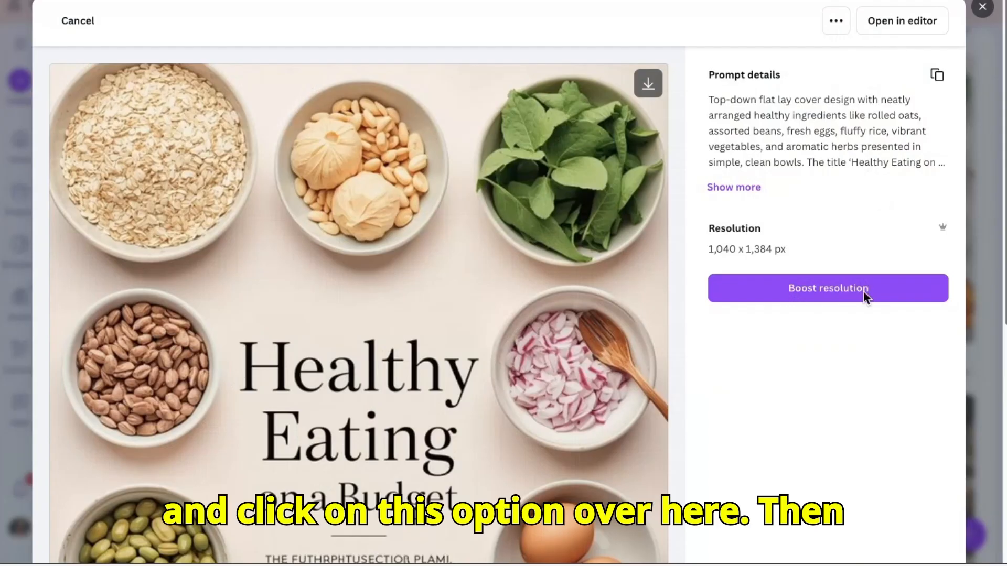
pyautogui.click(915, 22)
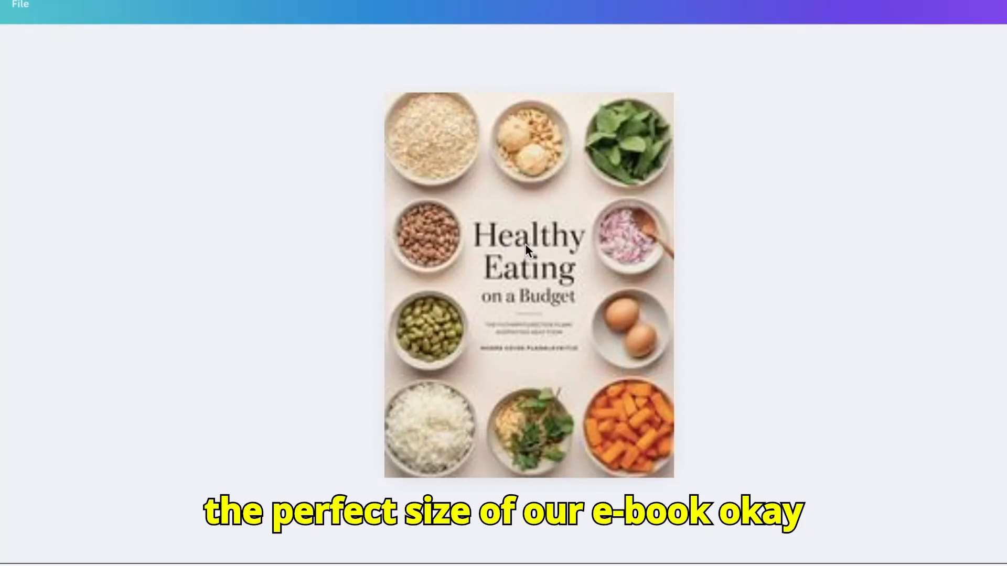
pyautogui.click(506, 251)
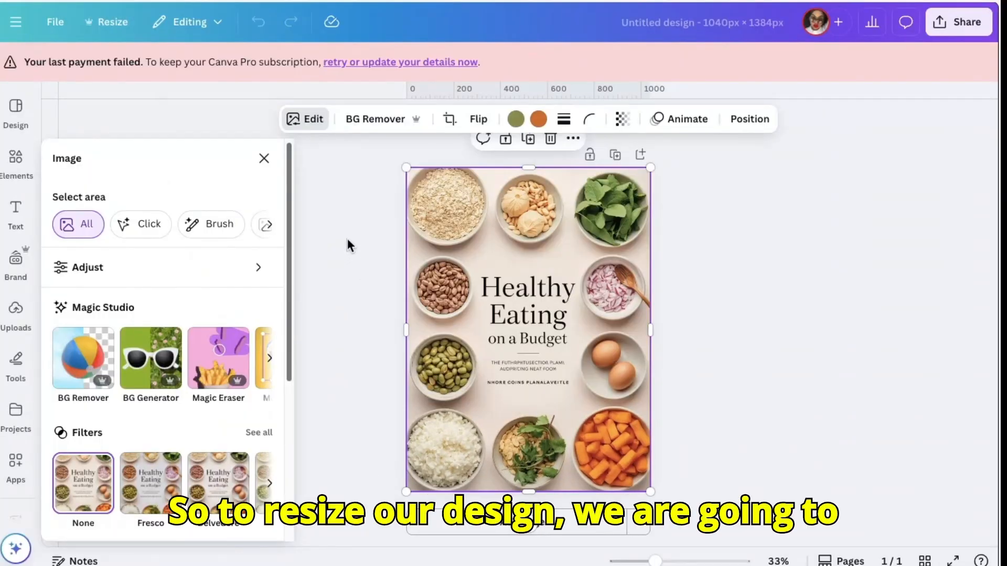
# - Find the Ebook Cover preset by searching for "ebook" and resize this design to 512 × 800 px
pyautogui.click(116, 23)
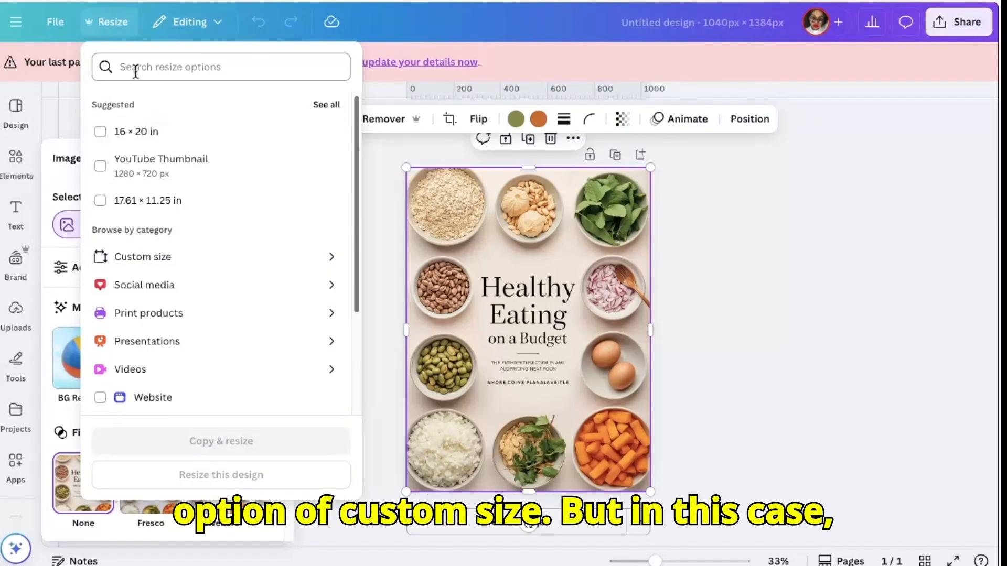
pyautogui.click(162, 74)
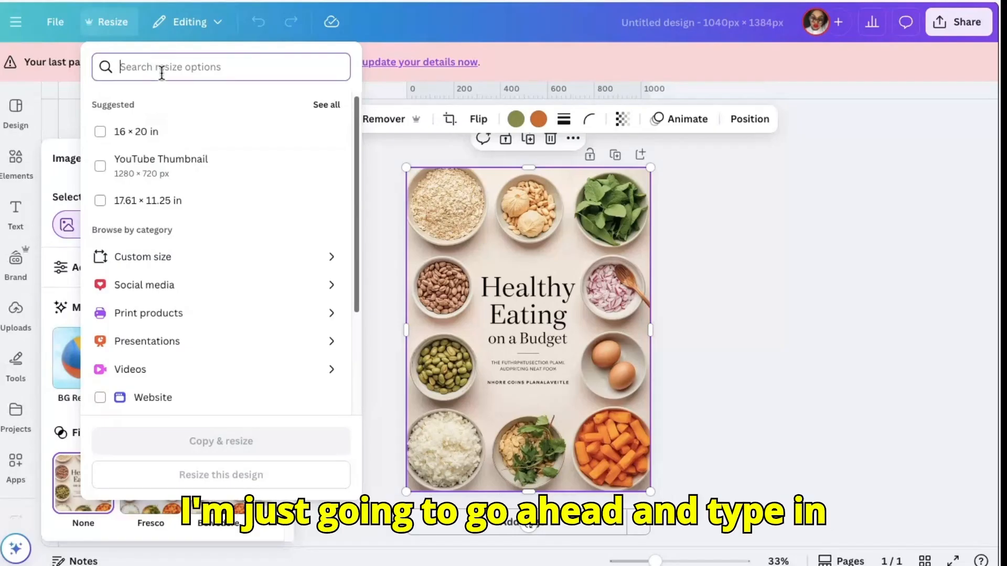
pyautogui.write('ebook')
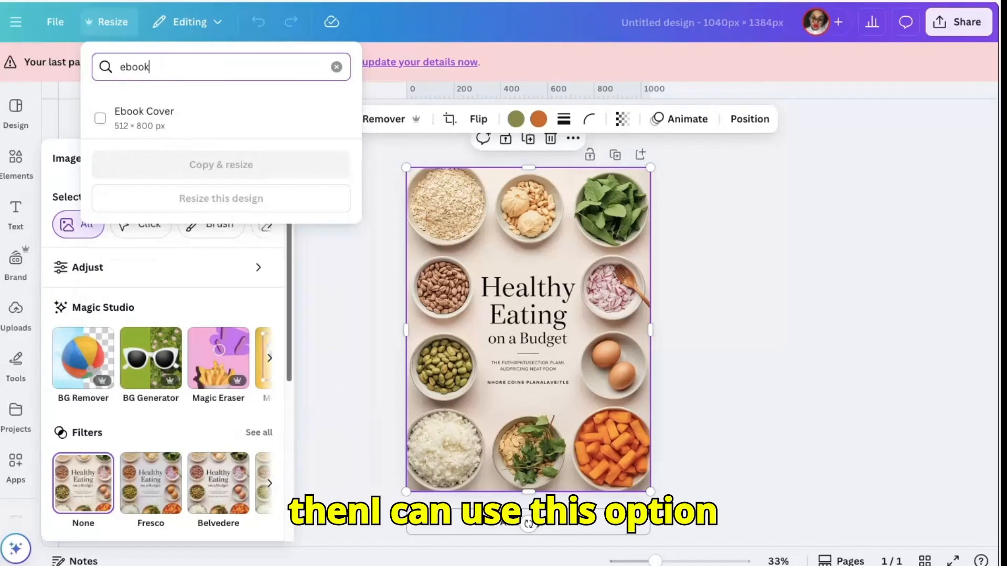
pyautogui.click(100, 122)
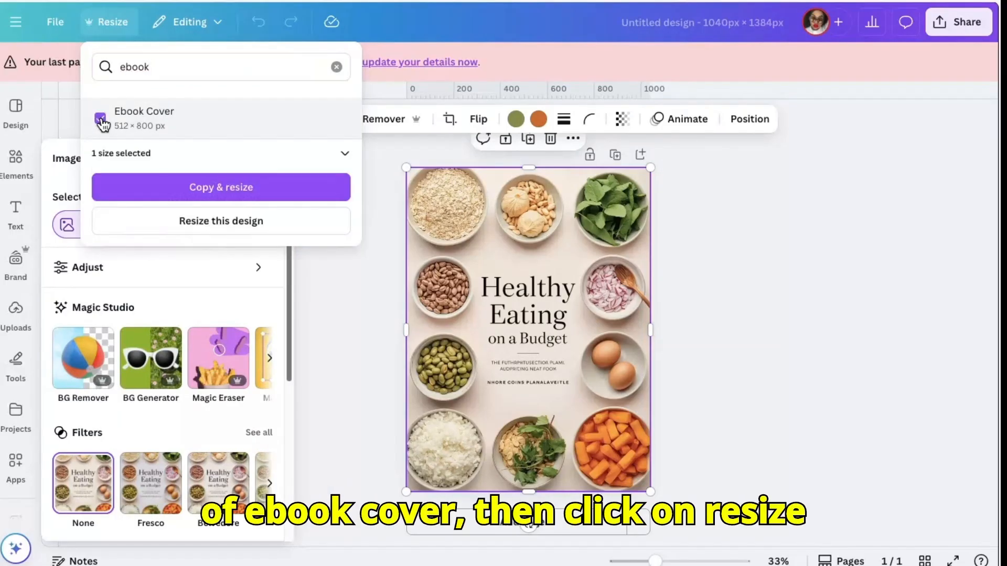
pyautogui.click(210, 223)
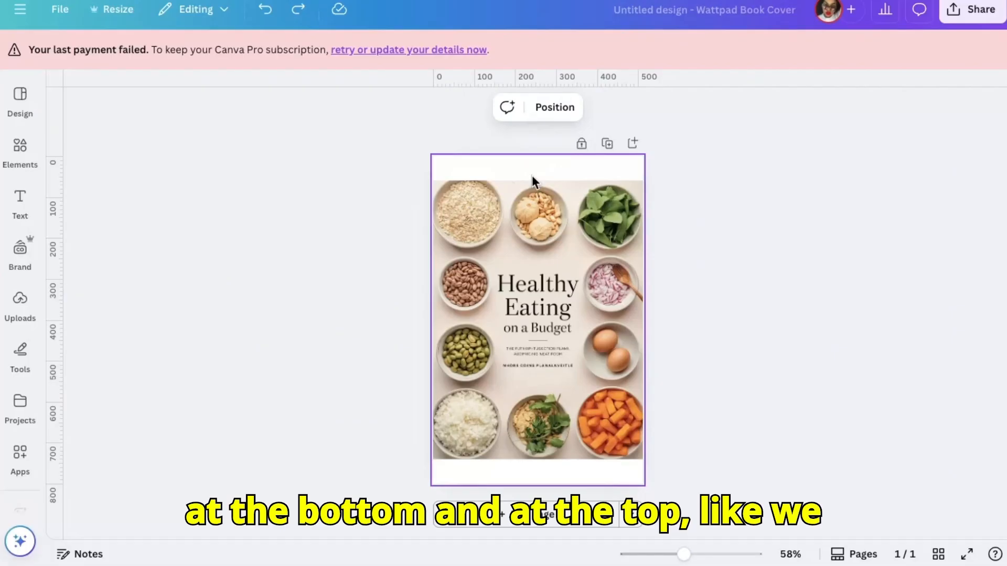
# - Reload the design page and stretch the cover image vertically and to the side edges so it fills the whole canvas
pyautogui.click(534, 222)
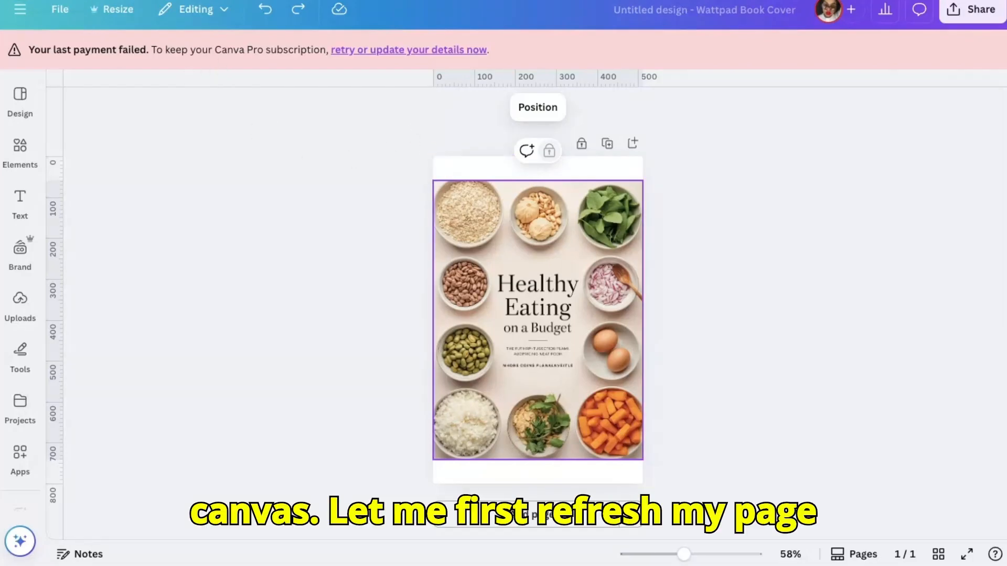
pyautogui.press('F5')
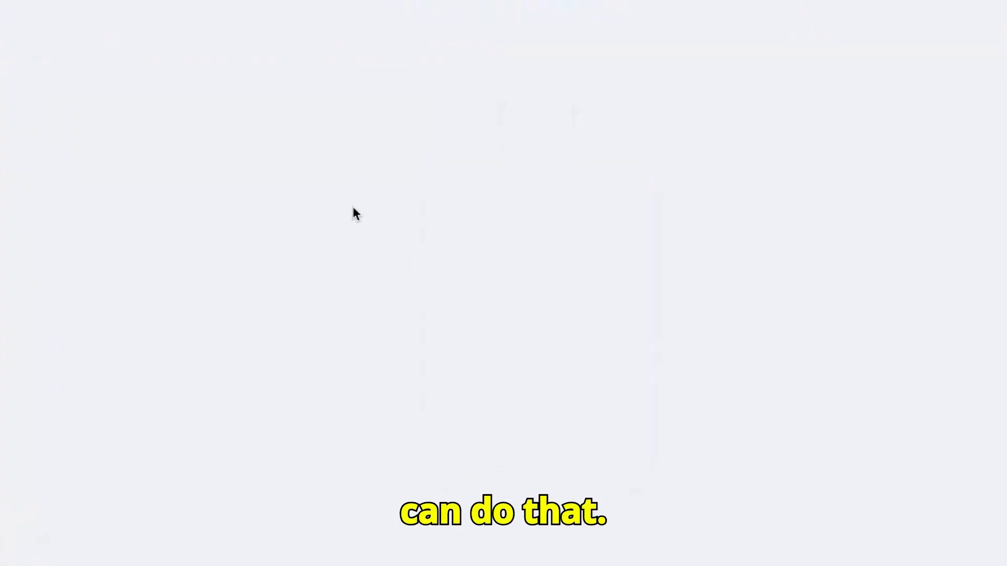
pyautogui.click(552, 200)
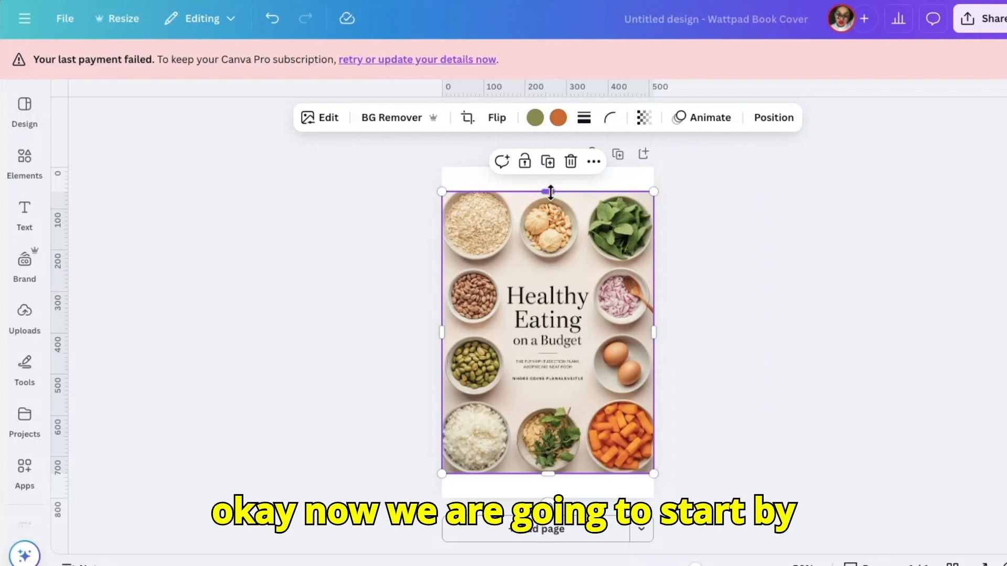
pyautogui.moveTo(550, 192); pyautogui.dragTo(556, 167)
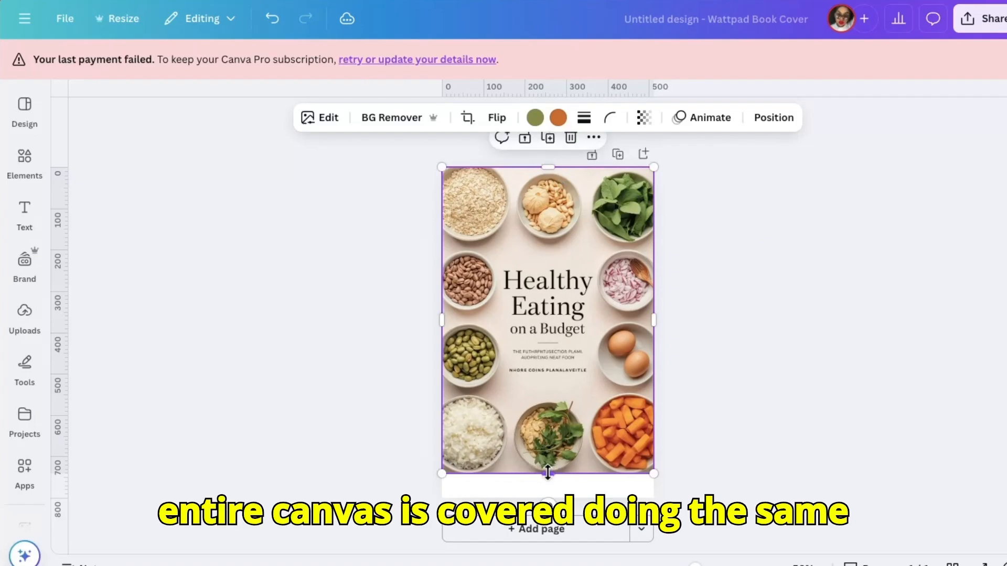
pyautogui.moveTo(547, 473); pyautogui.dragTo(549, 498)
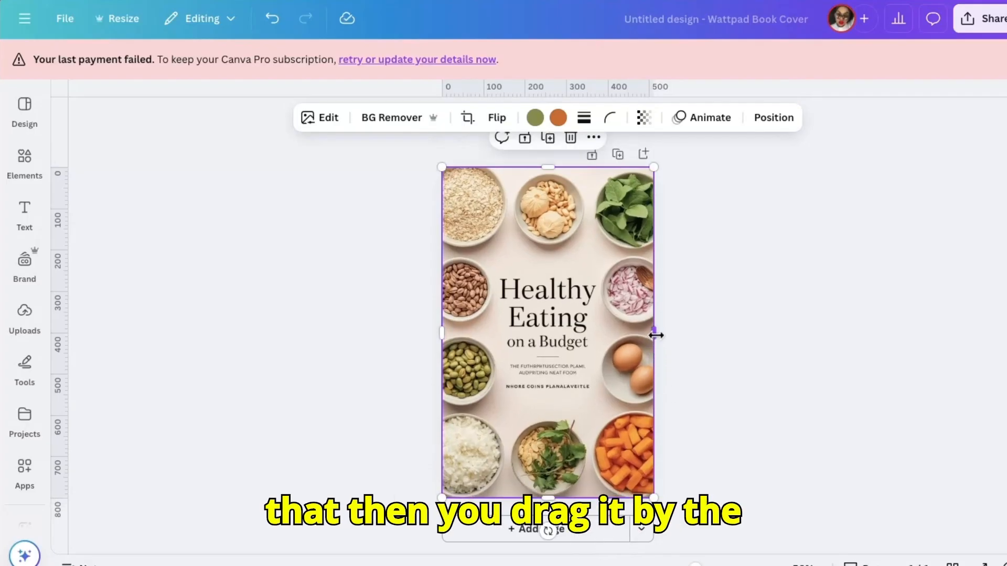
pyautogui.moveTo(656, 336); pyautogui.dragTo(653, 336)
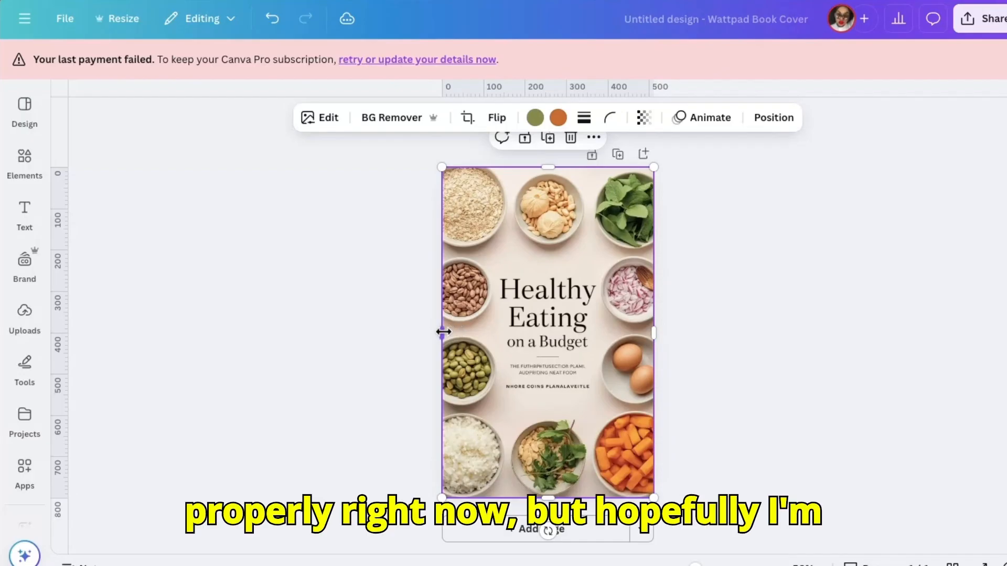
pyautogui.moveTo(443, 331); pyautogui.dragTo(443, 331)
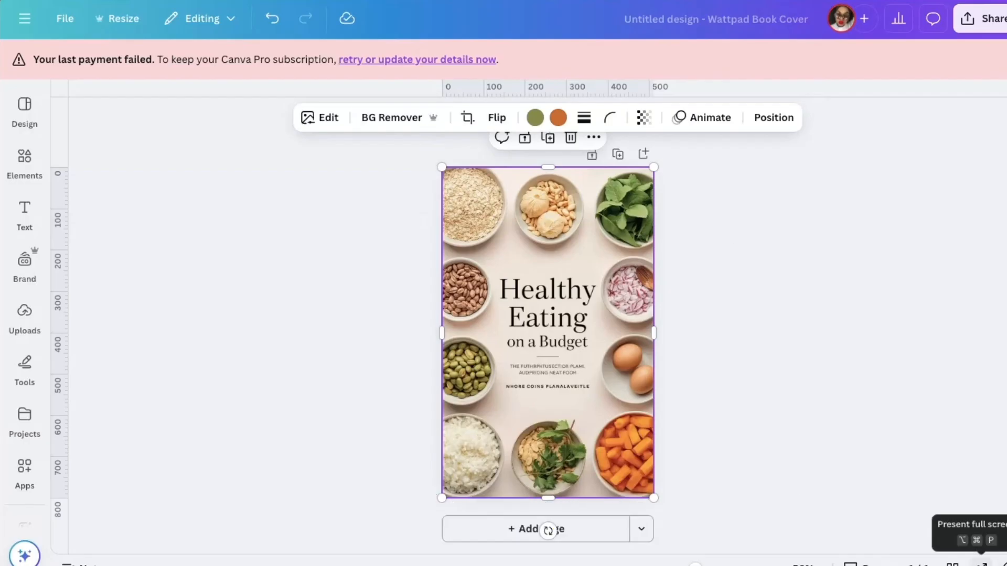
# - Preview the cover in full screen and return to the editor
pyautogui.click(983, 564)
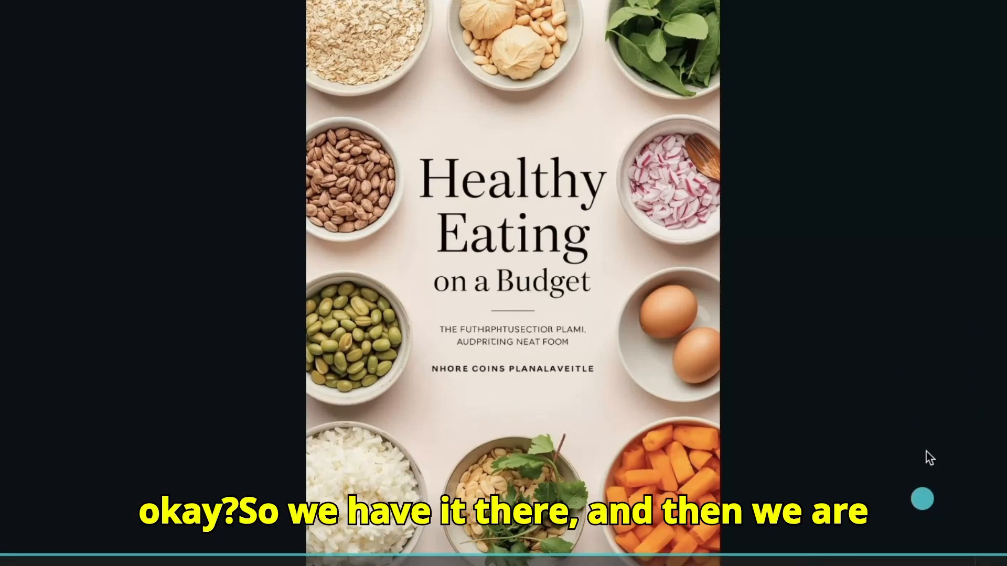
pyautogui.moveTo(931, 565)
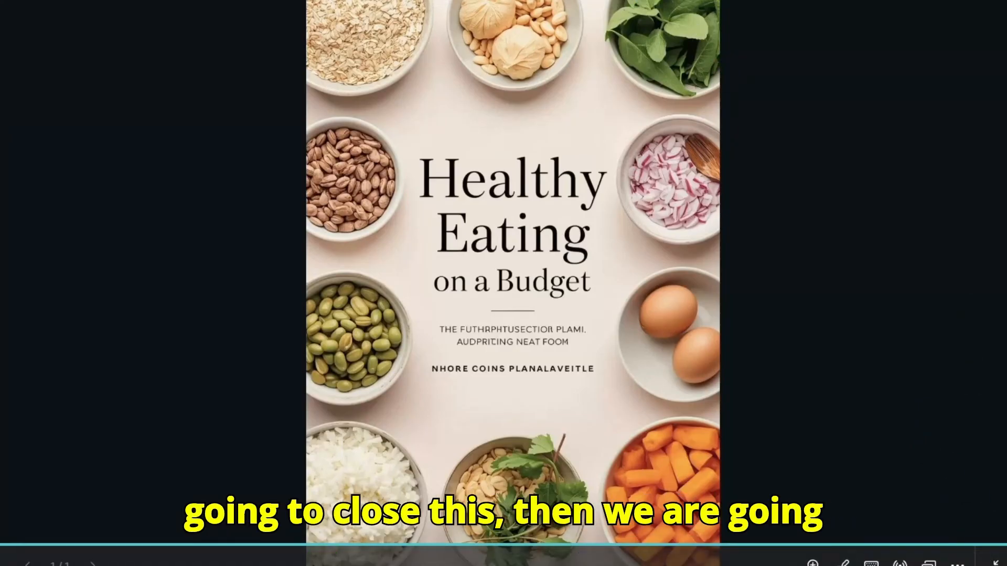
pyautogui.moveTo(1000, 564)
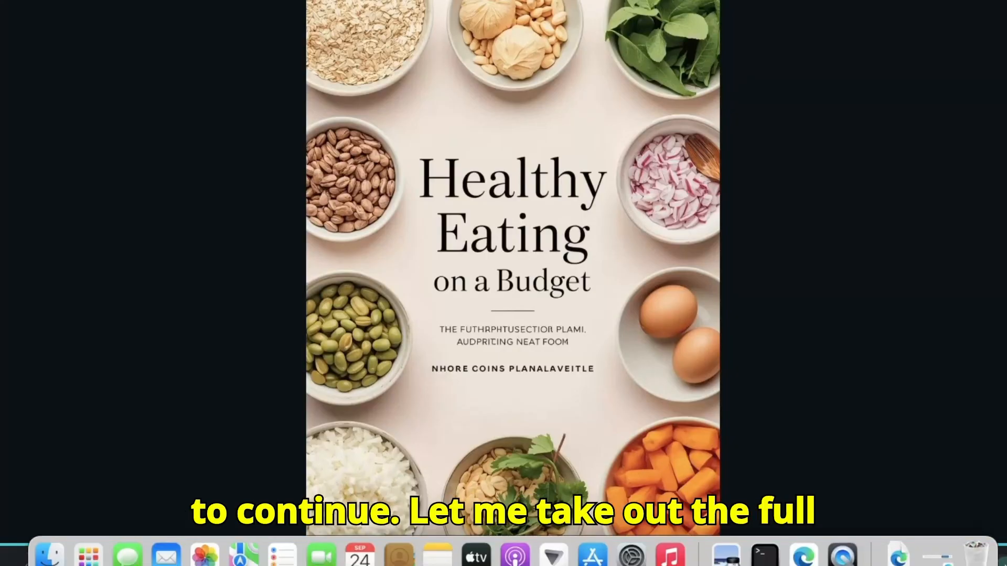
pyautogui.click(1003, 561)
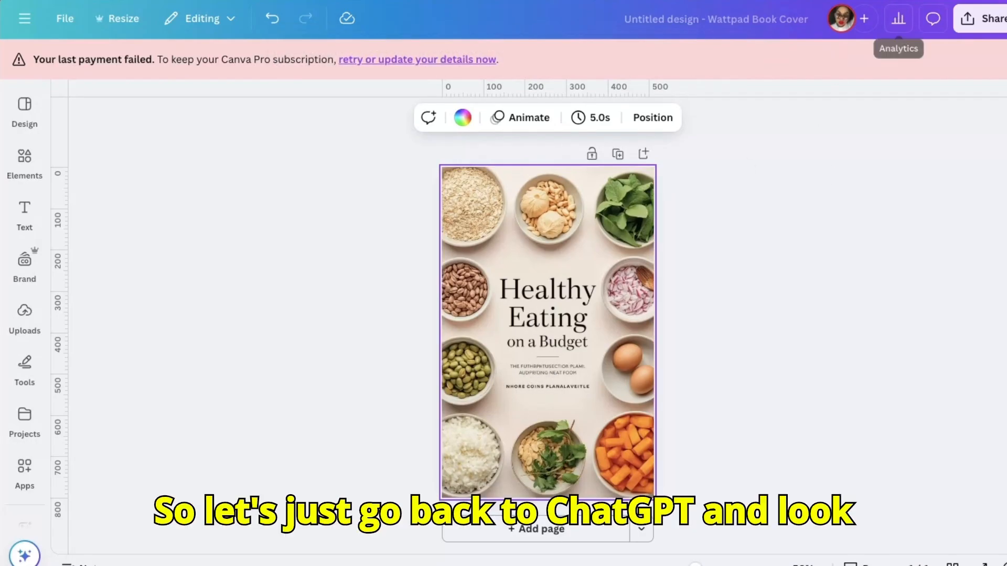
# - Switch to ChatGPT and look up the ebook's title and subtitle in the Healthy eating ebook chat
pyautogui.click(860, 1)
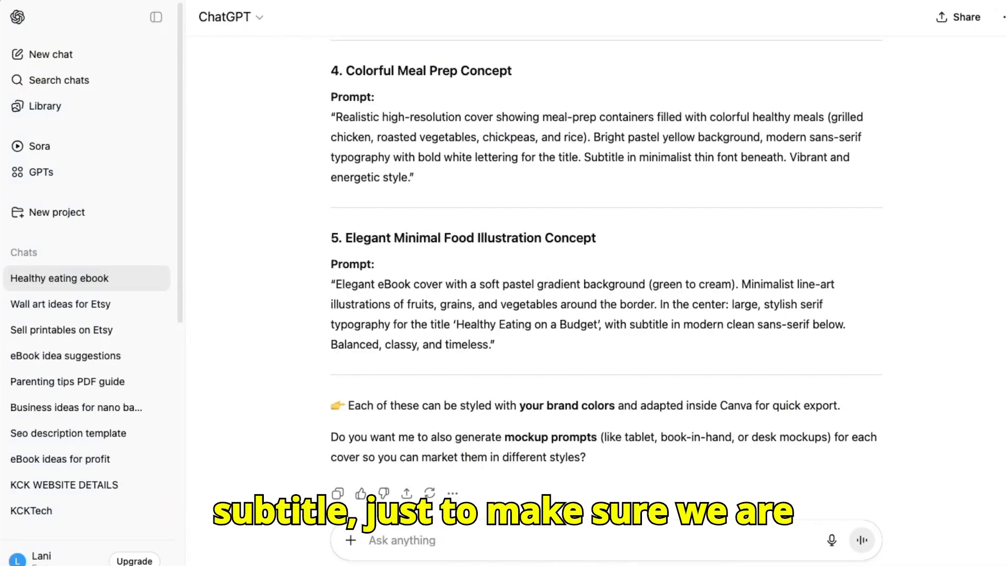
pyautogui.scroll(20, 606, 262)
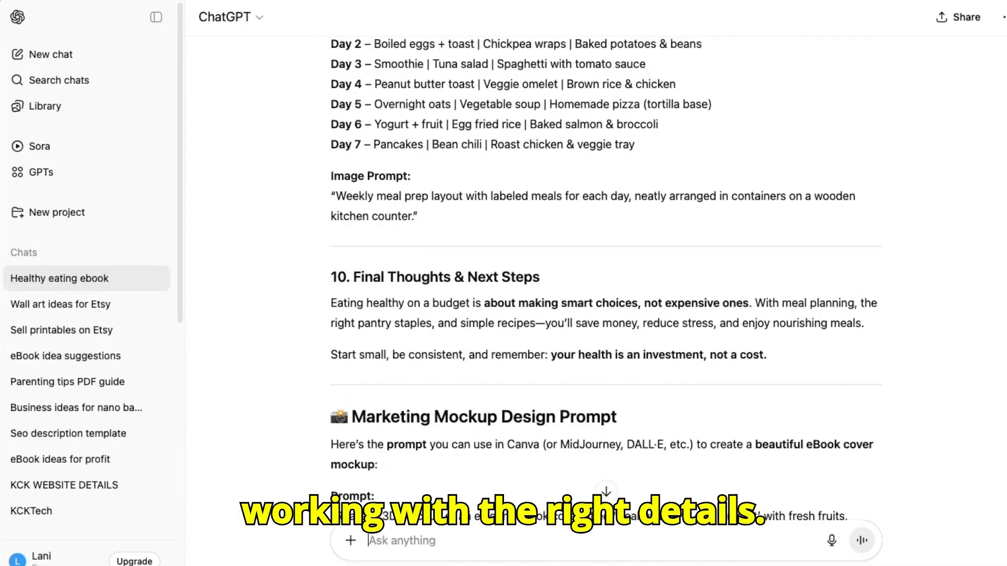
pyautogui.scroll(7, 606, 262)
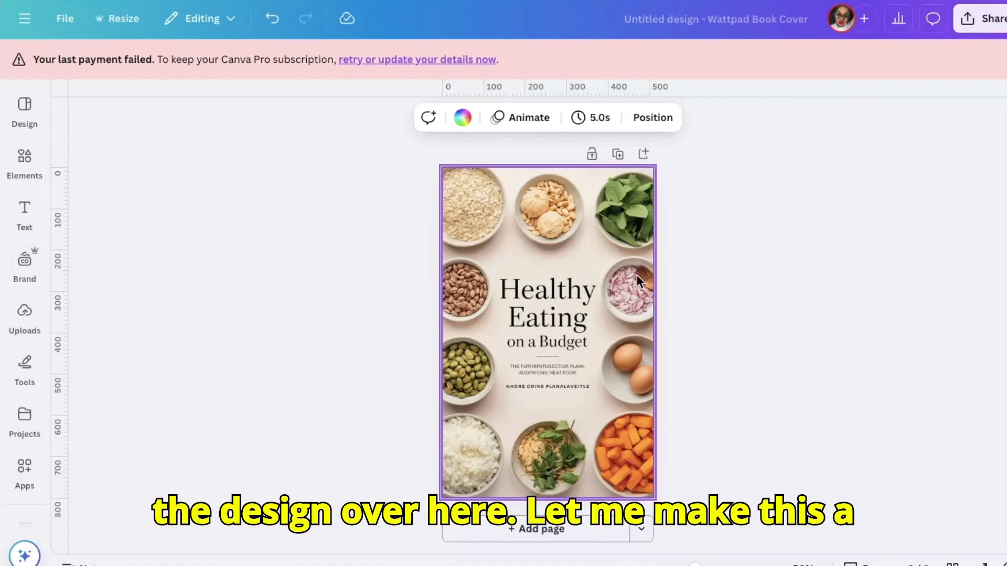
# - Select the cover image in the Canva design and open its image editing options
pyautogui.moveTo(695, 565); pyautogui.dragTo(713, 565)
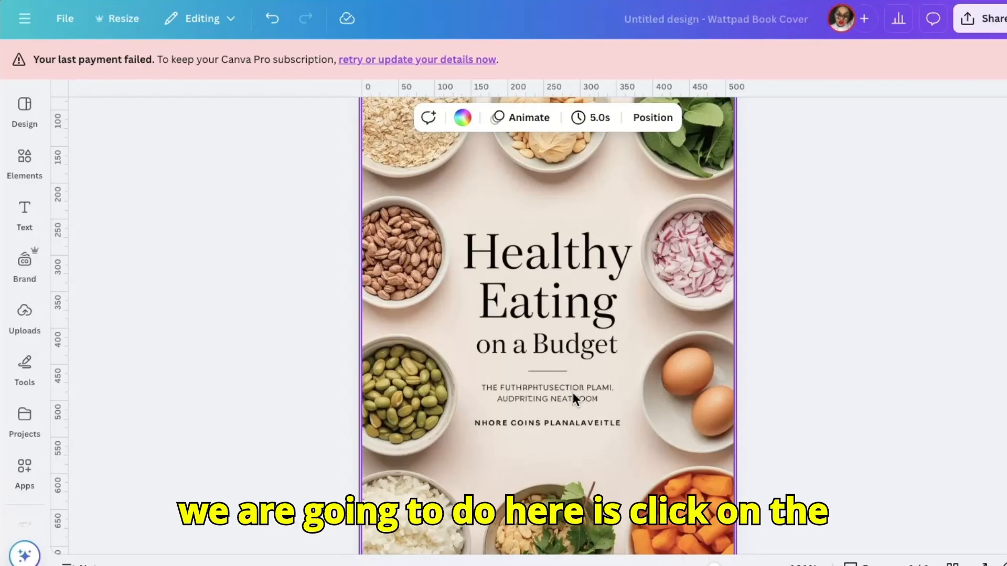
pyautogui.click(491, 245)
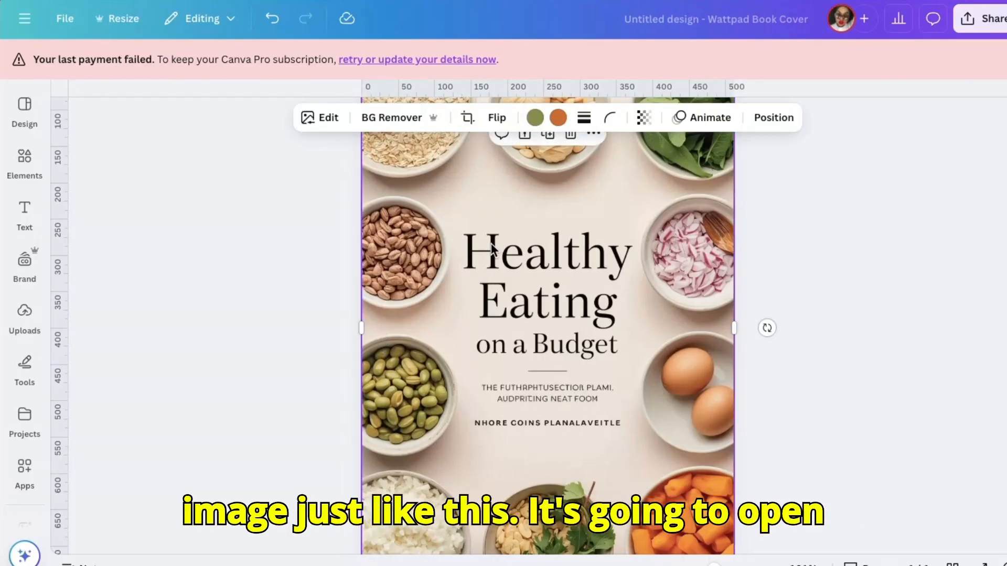
pyautogui.click(337, 120)
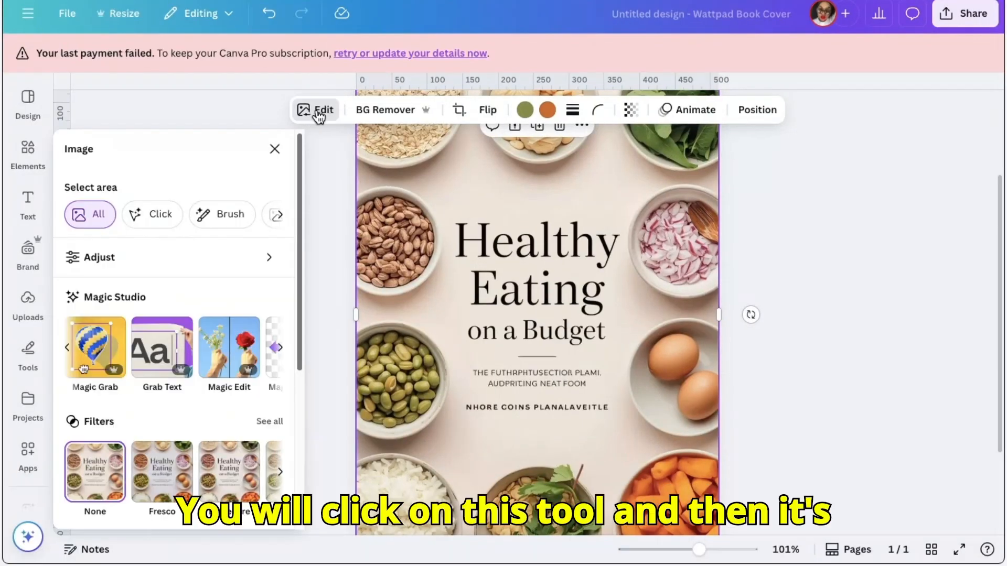
pyautogui.click(71, 353)
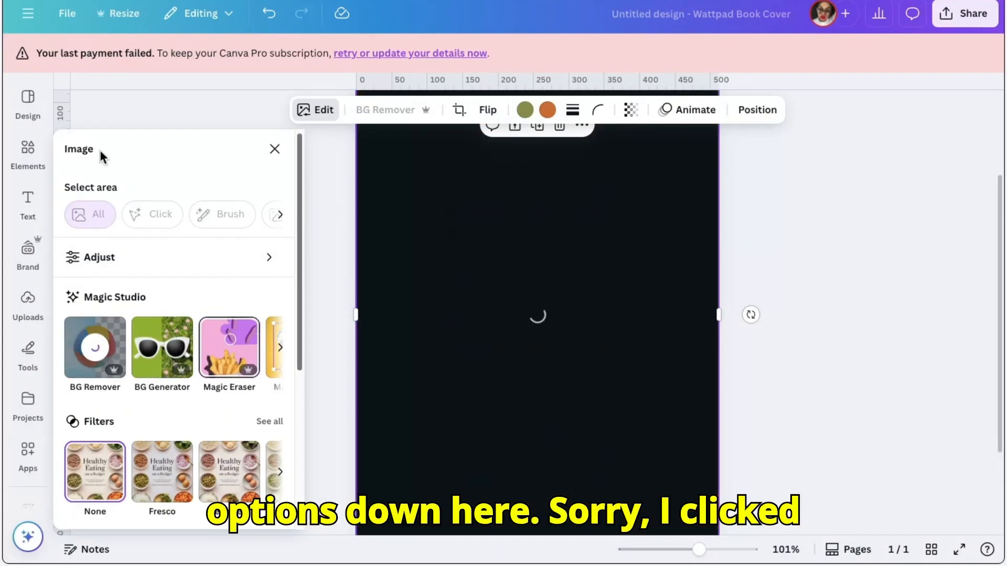
pyautogui.click(270, 12)
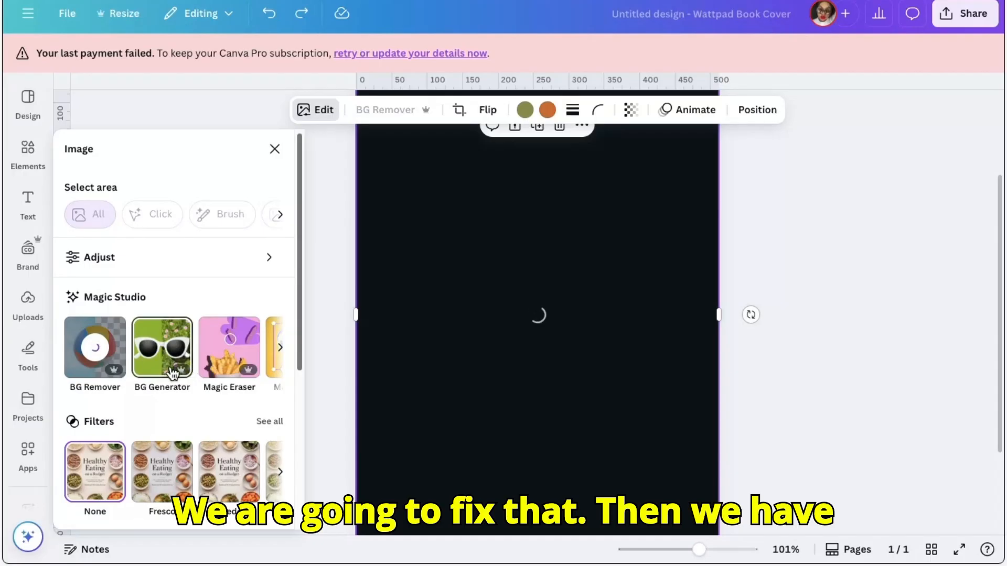
pyautogui.click(281, 352)
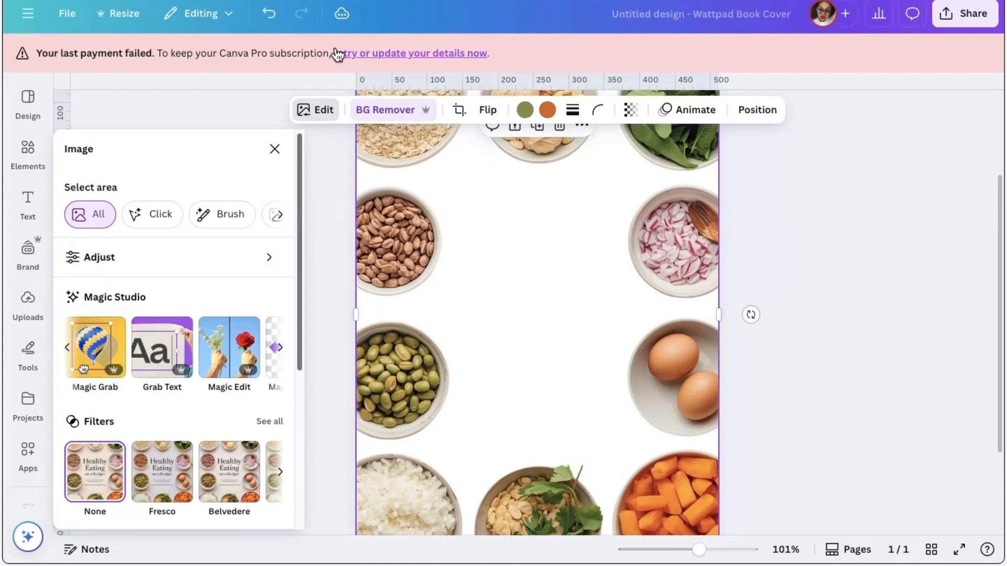
pyautogui.click(269, 16)
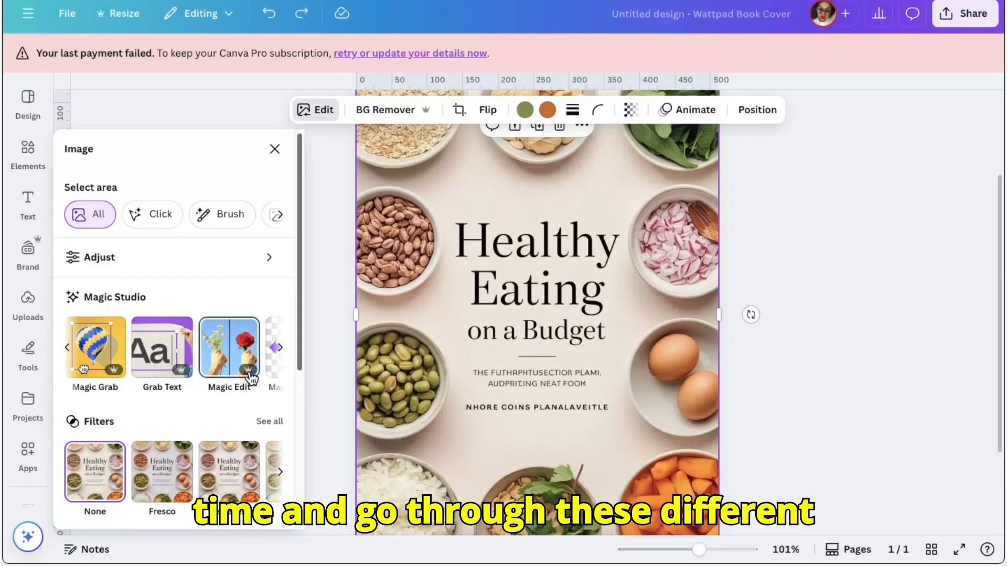
# - Erase the garbled subtitle and author lines beneath the title with the Magic Eraser brush, then close the tool
pyautogui.click(67, 348)
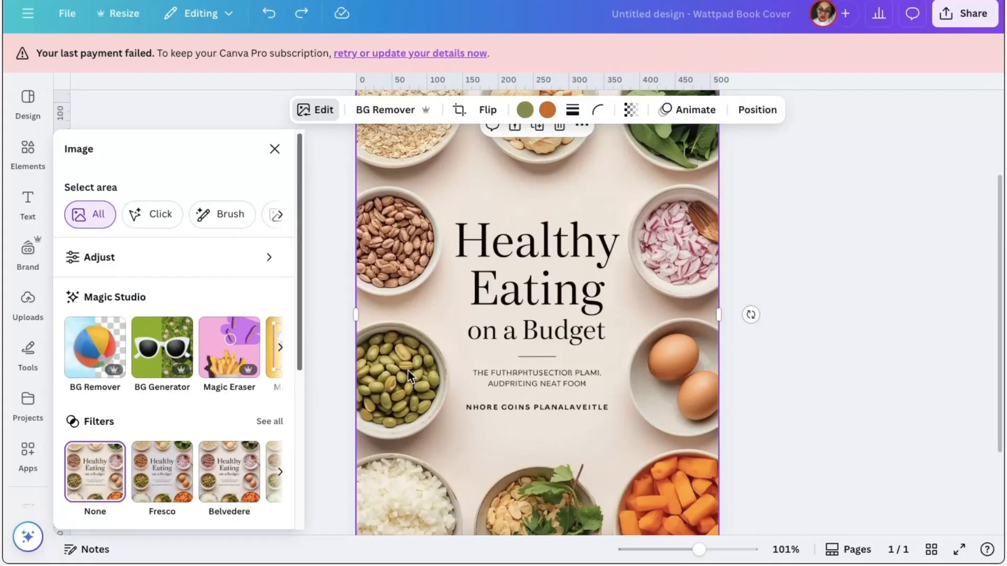
pyautogui.click(225, 357)
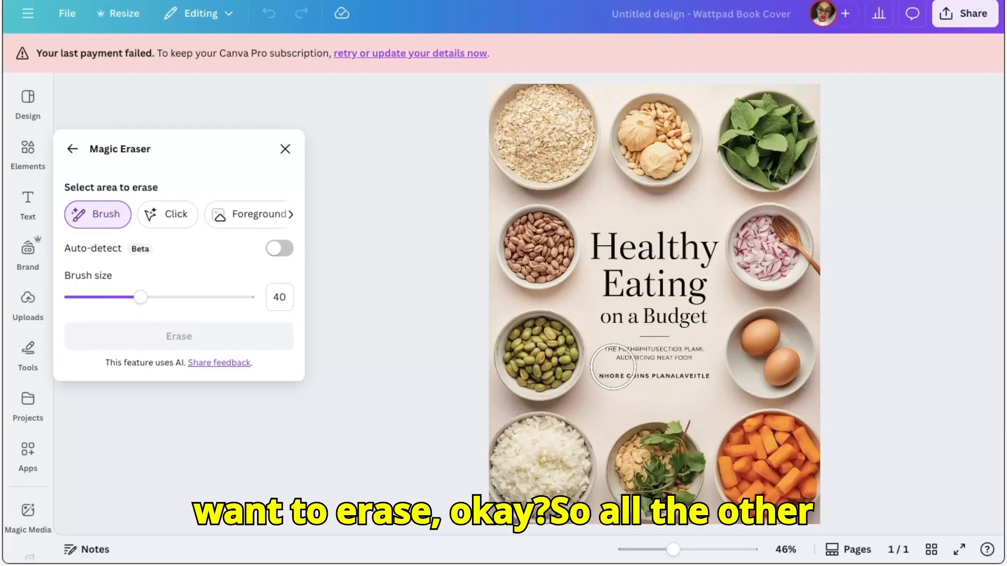
pyautogui.moveTo(612, 367); pyautogui.dragTo(693, 365)
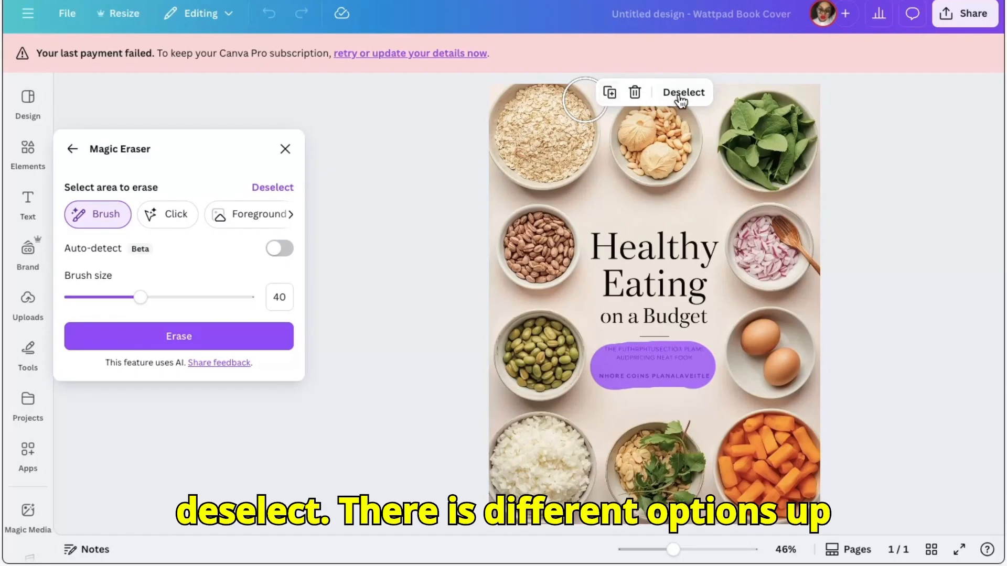
pyautogui.click(226, 343)
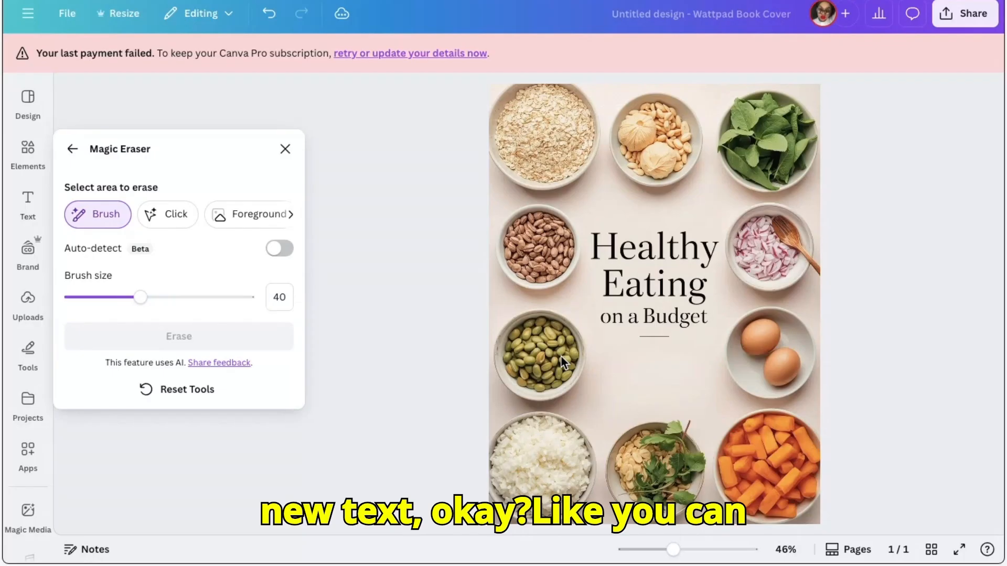
pyautogui.click(285, 152)
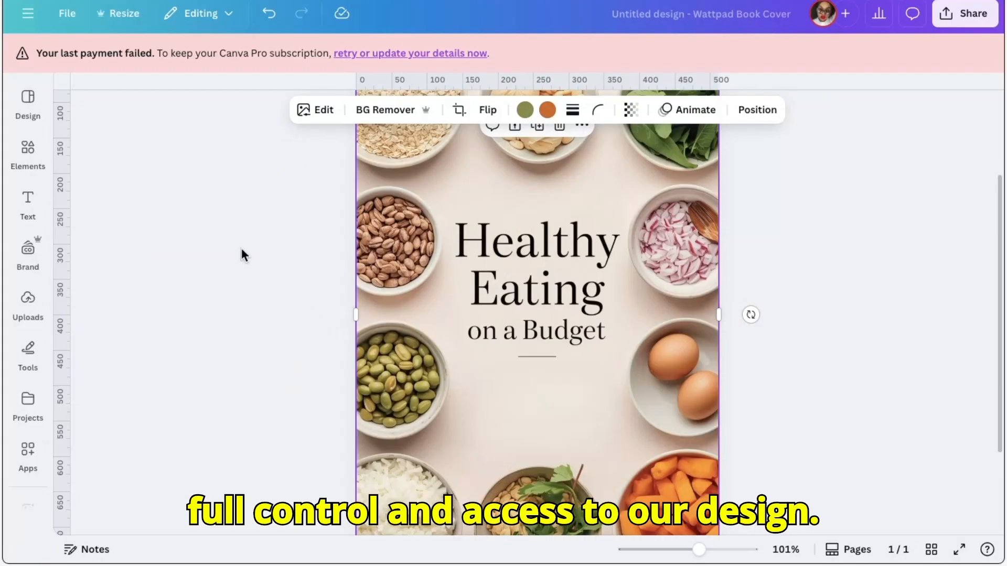
# - Add a text box and place it just below the short divider line under the cover title
pyautogui.click(23, 202)
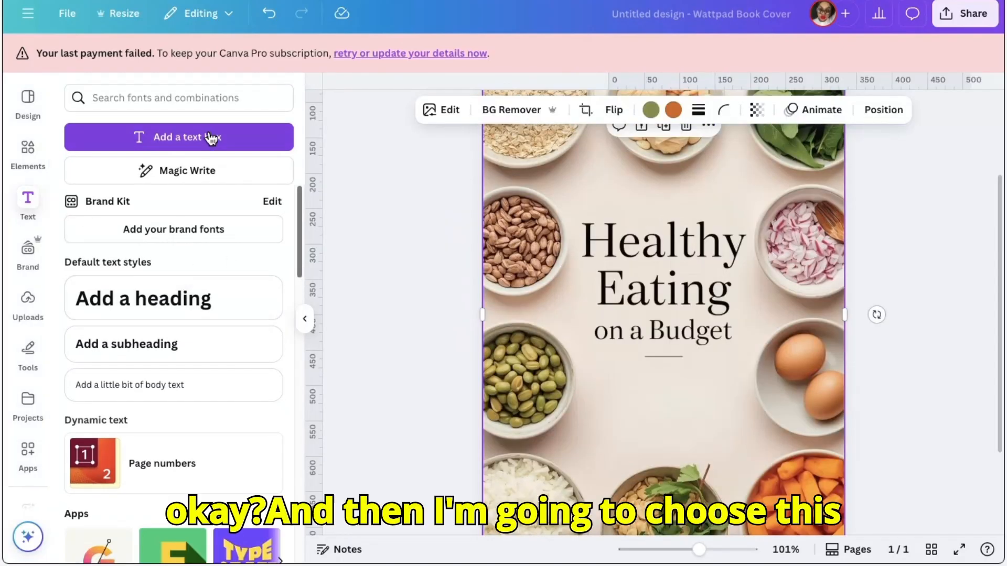
pyautogui.click(209, 139)
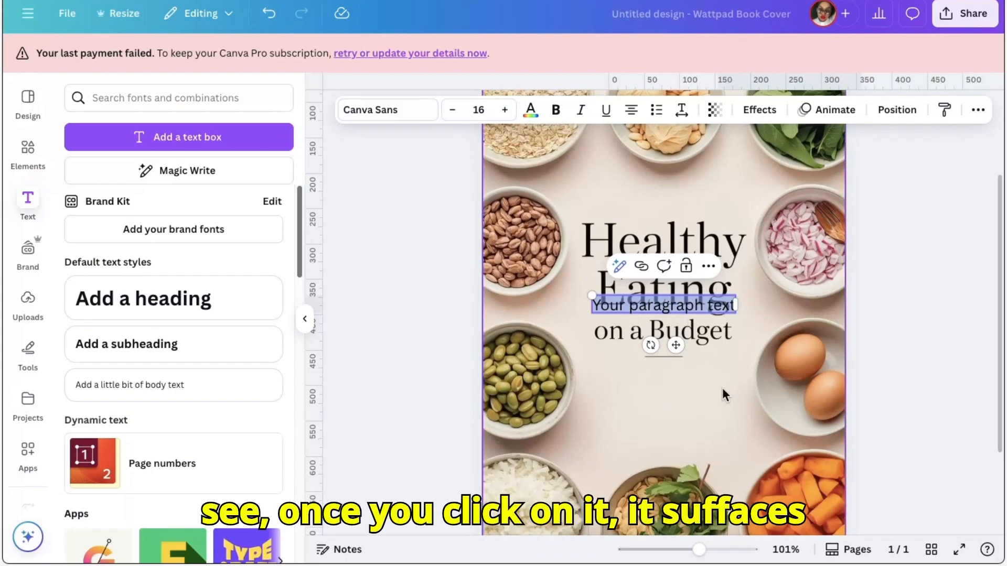
pyautogui.click(683, 317)
pyautogui.moveTo(683, 312); pyautogui.dragTo(682, 388)
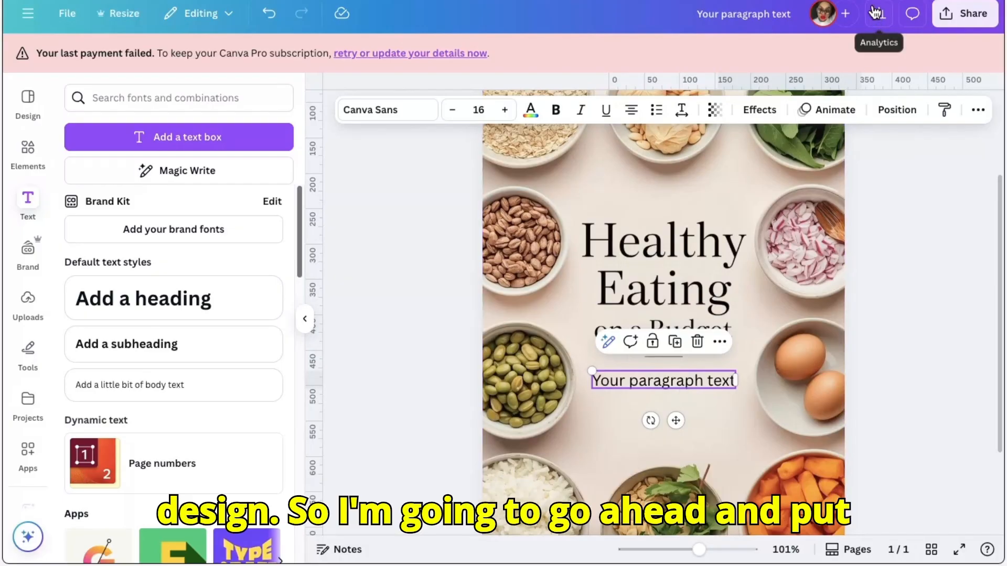
# - Copy the subtitle "Smart Tips, Simple Recipes, and Affordable Meal Plans" from ChatGPT and paste it over the placeholder text on the Canva cover
pyautogui.click(760, 1)
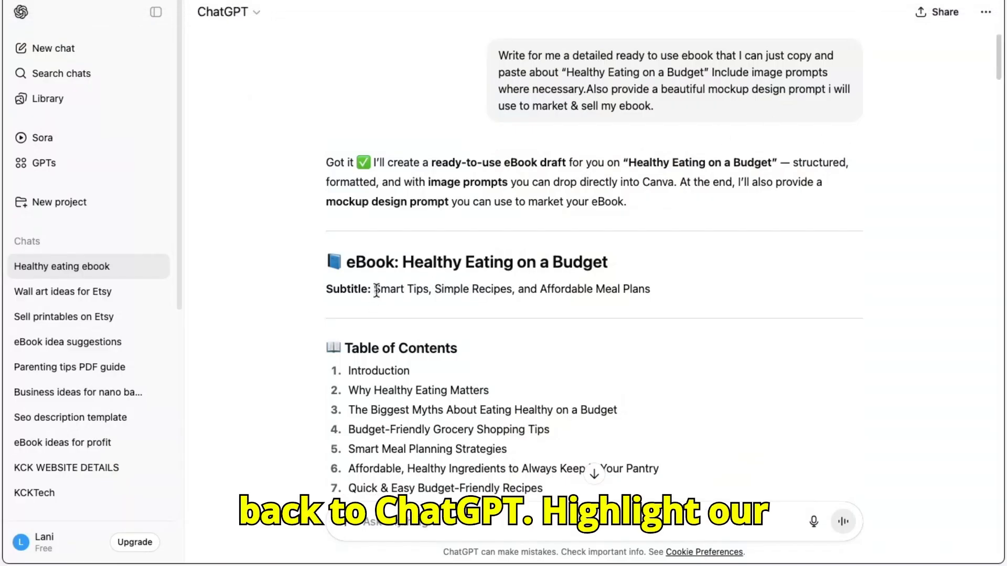
pyautogui.moveTo(377, 291); pyautogui.dragTo(667, 283)
pyautogui.moveTo(682, 259)
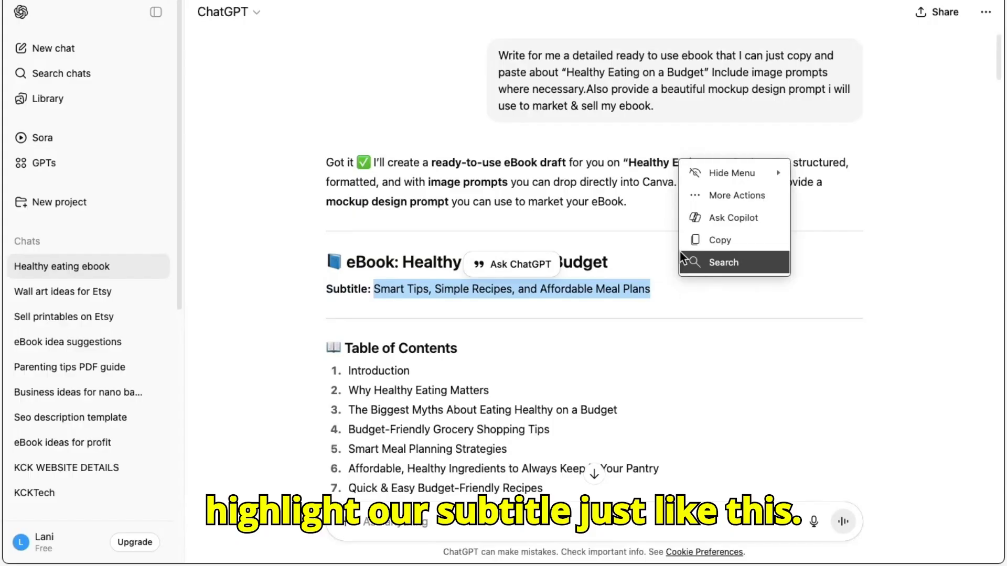
pyautogui.click(699, 244)
pyautogui.scroll(-20, 593, 262)
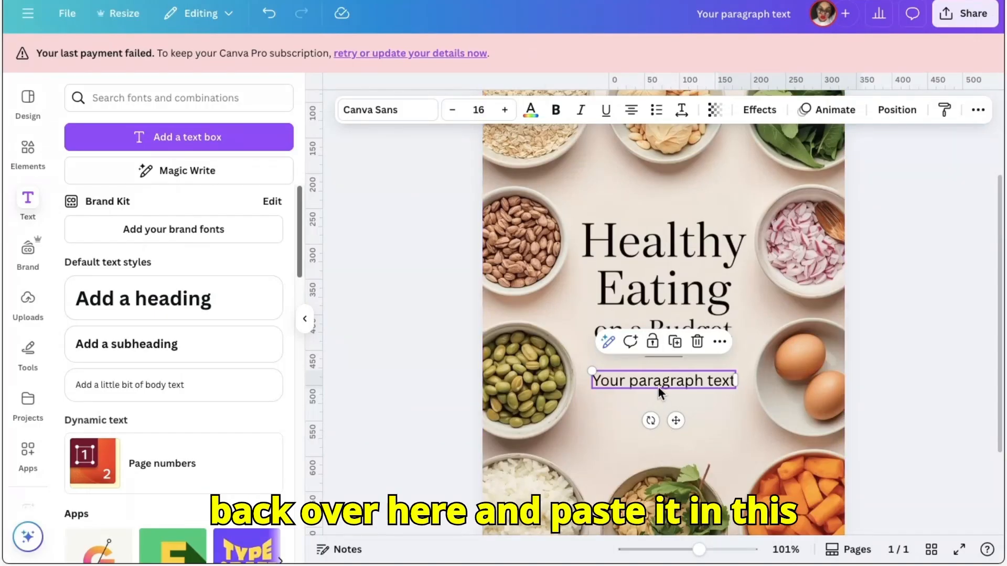
pyautogui.doubleClick(645, 380)
pyautogui.rightClick(646, 379)
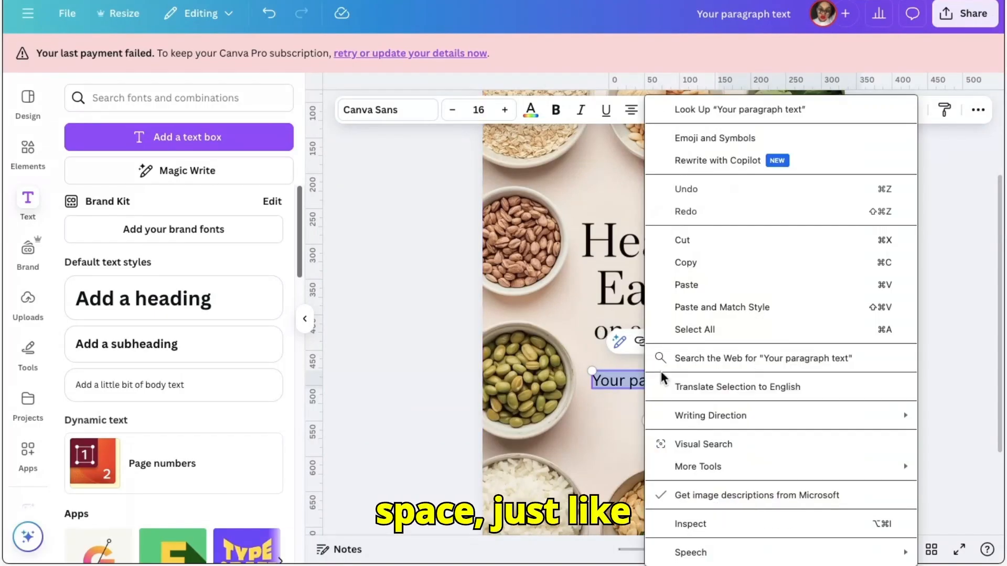
pyautogui.click(687, 284)
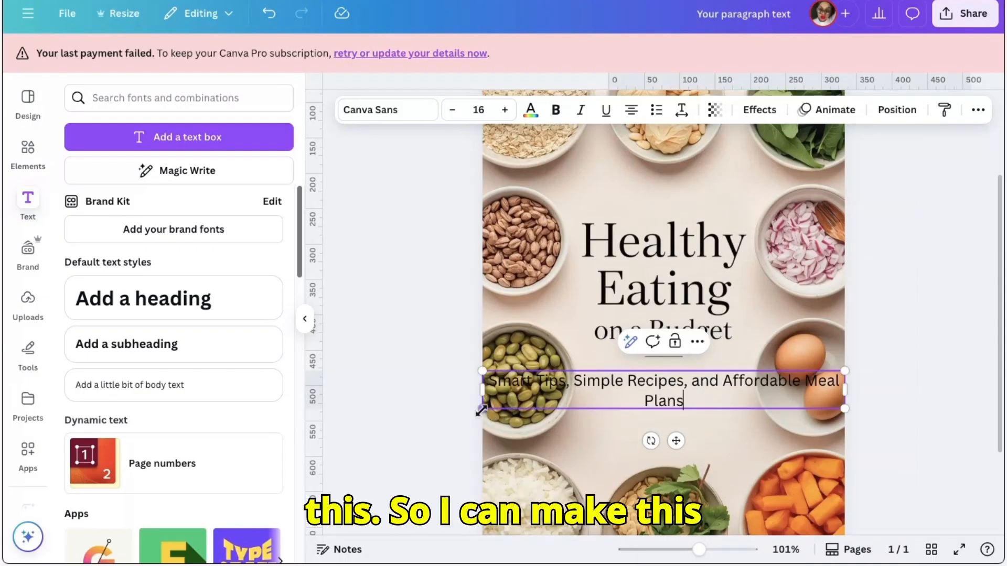
# - Scale the subtitle text down to size 8.6 and fit it below the divider line, between the bowls on either side
pyautogui.moveTo(481, 411); pyautogui.dragTo(562, 394)
pyautogui.scroll(3, 674, 397)
pyautogui.scroll(-3, 677, 399)
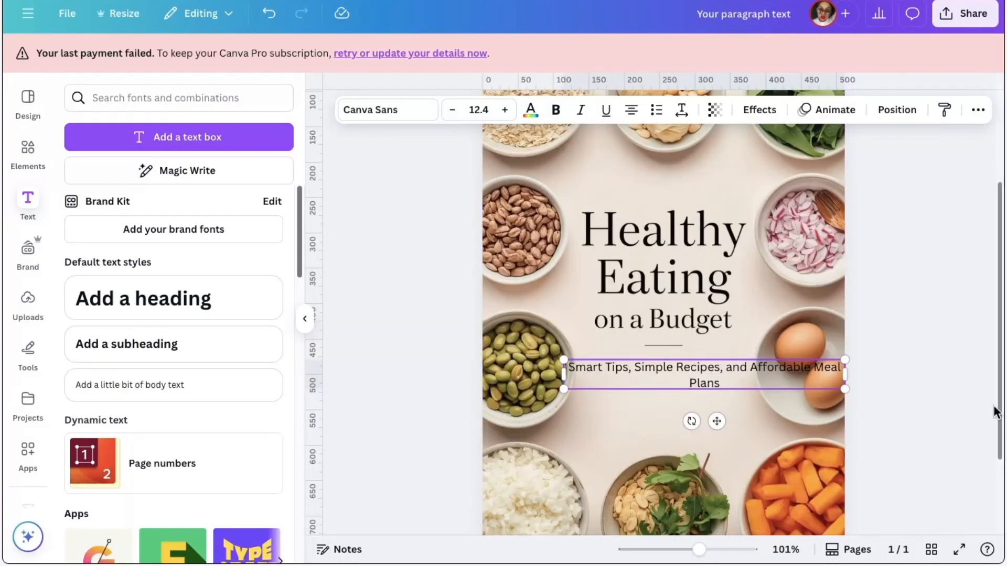
pyautogui.moveTo(742, 382); pyautogui.dragTo(709, 370)
pyautogui.moveTo(819, 377); pyautogui.dragTo(765, 374)
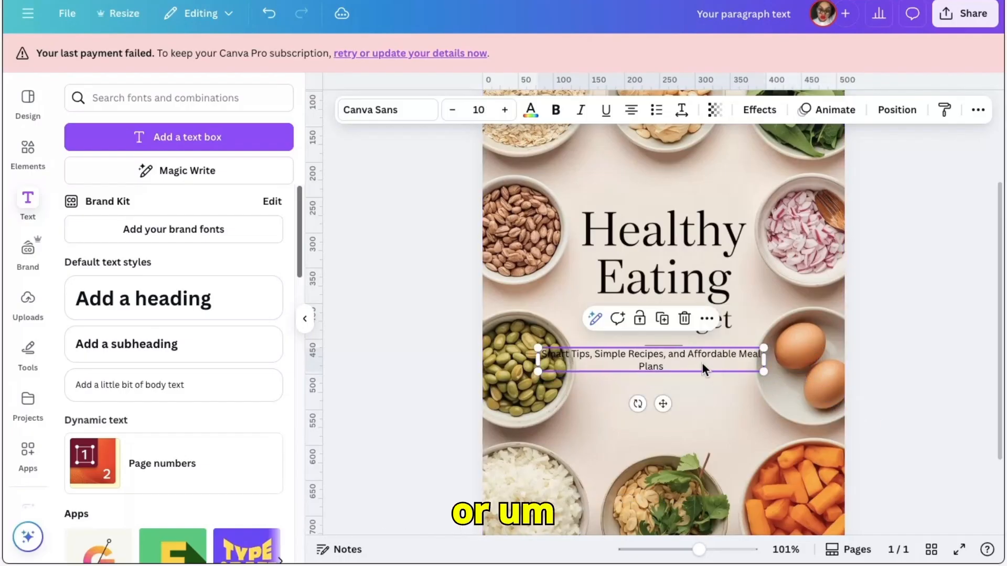
pyautogui.moveTo(702, 364); pyautogui.dragTo(708, 364)
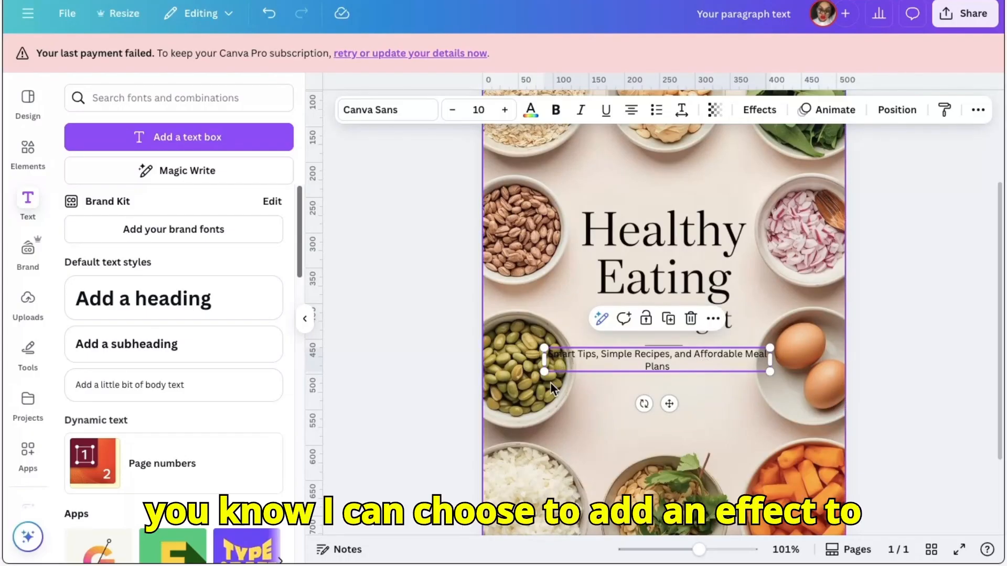
pyautogui.moveTo(548, 371); pyautogui.dragTo(565, 369)
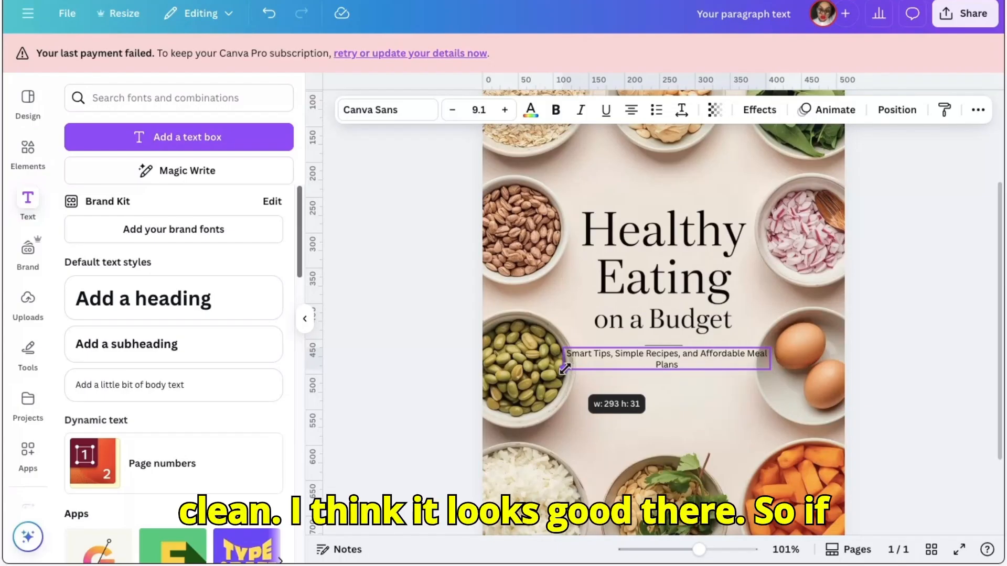
pyautogui.moveTo(565, 369); pyautogui.dragTo(576, 368)
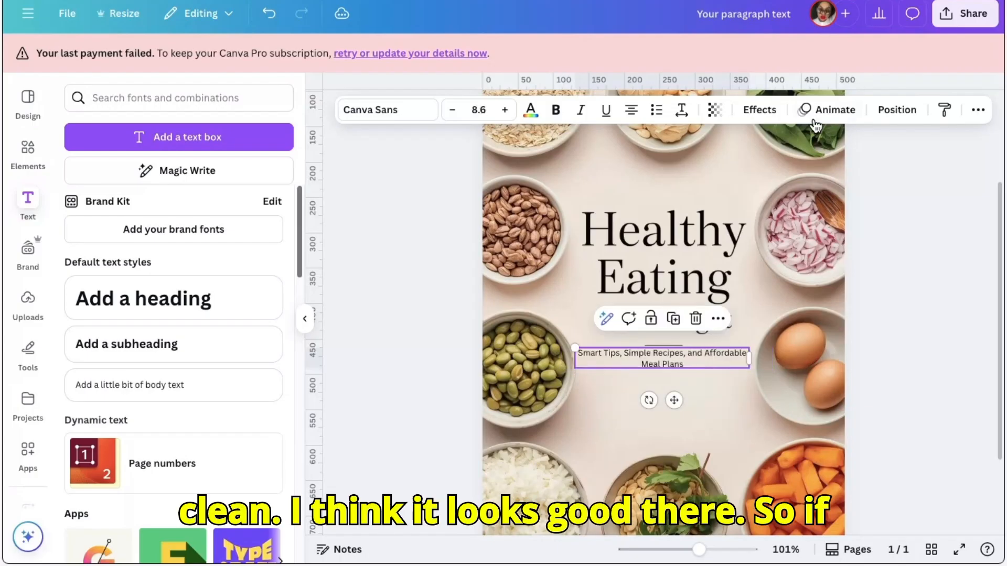
# - Apply a white Outline effect with thickness 200 to the subtitle and scale its text down slightly to size 8.4
pyautogui.click(772, 116)
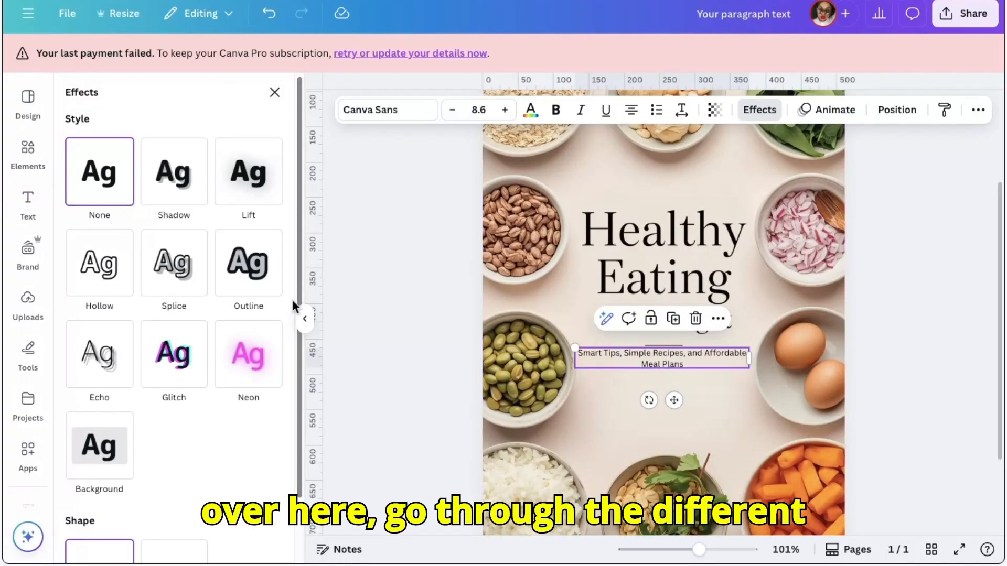
pyautogui.click(250, 278)
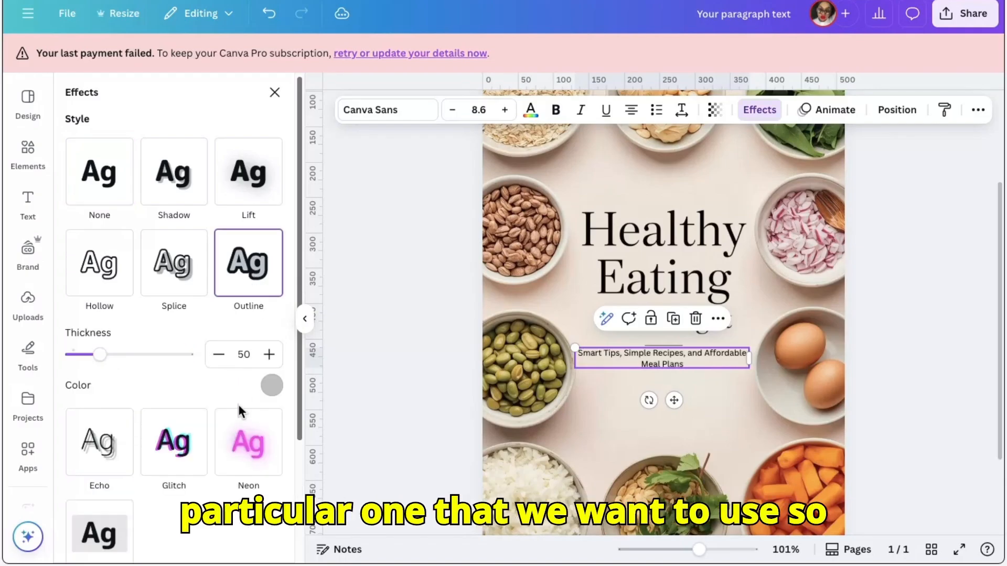
pyautogui.click(277, 383)
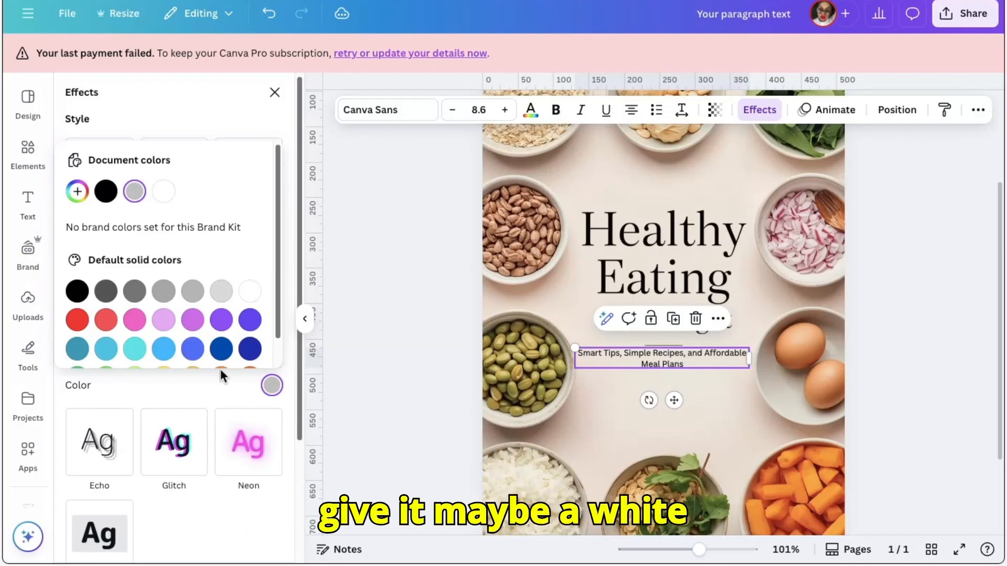
pyautogui.click(163, 191)
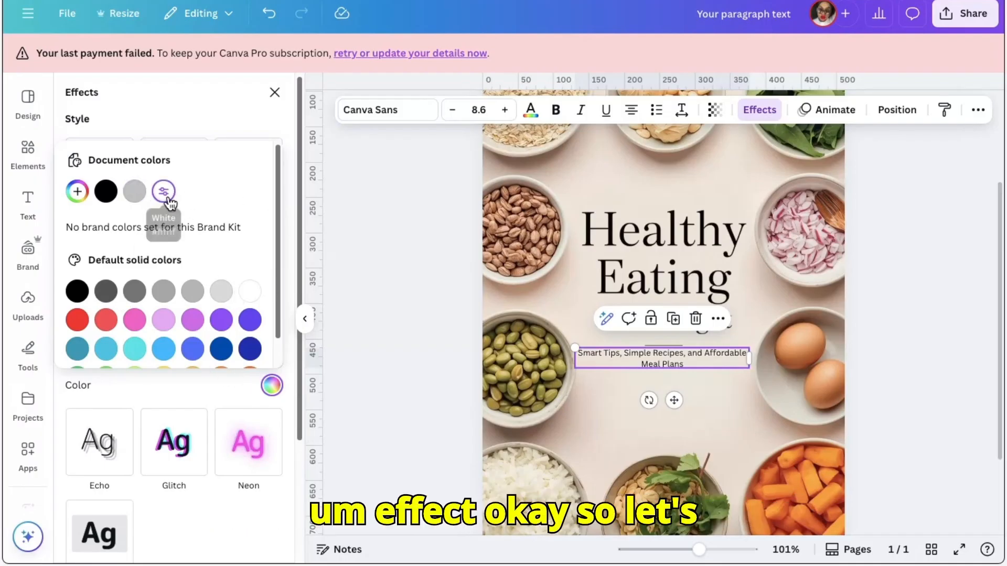
pyautogui.click(271, 385)
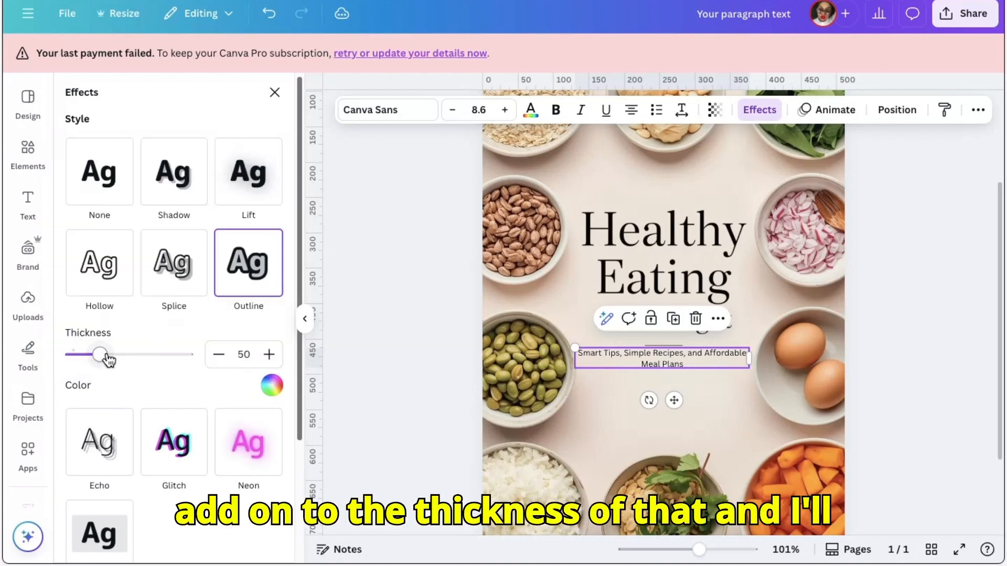
pyautogui.moveTo(102, 355); pyautogui.dragTo(216, 353)
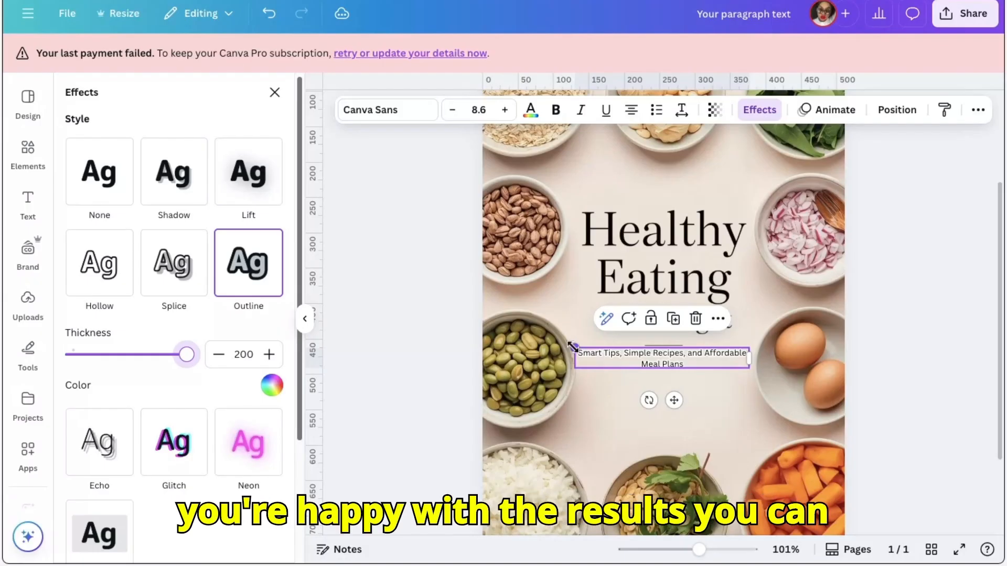
pyautogui.moveTo(576, 348); pyautogui.dragTo(577, 347)
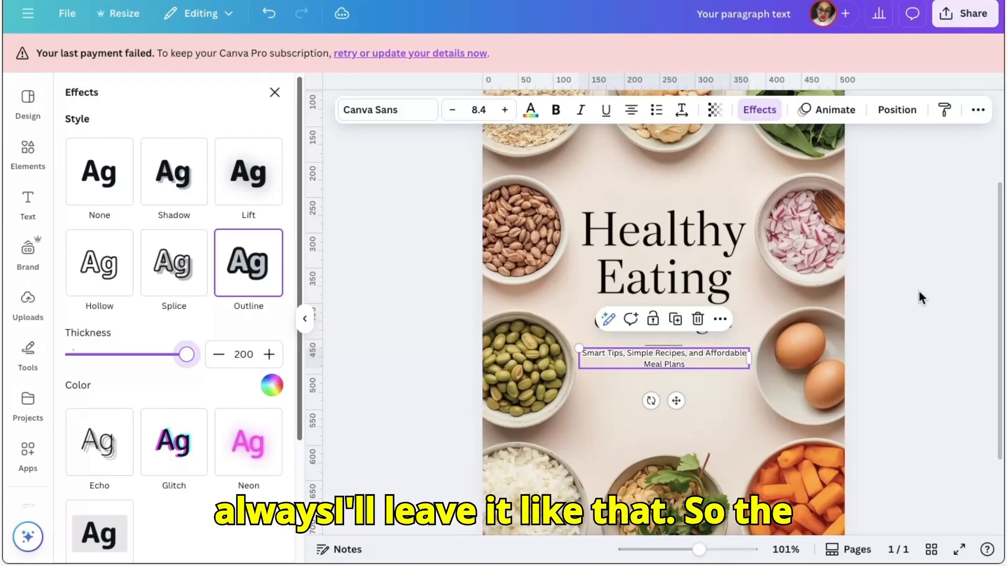
pyautogui.click(756, 295)
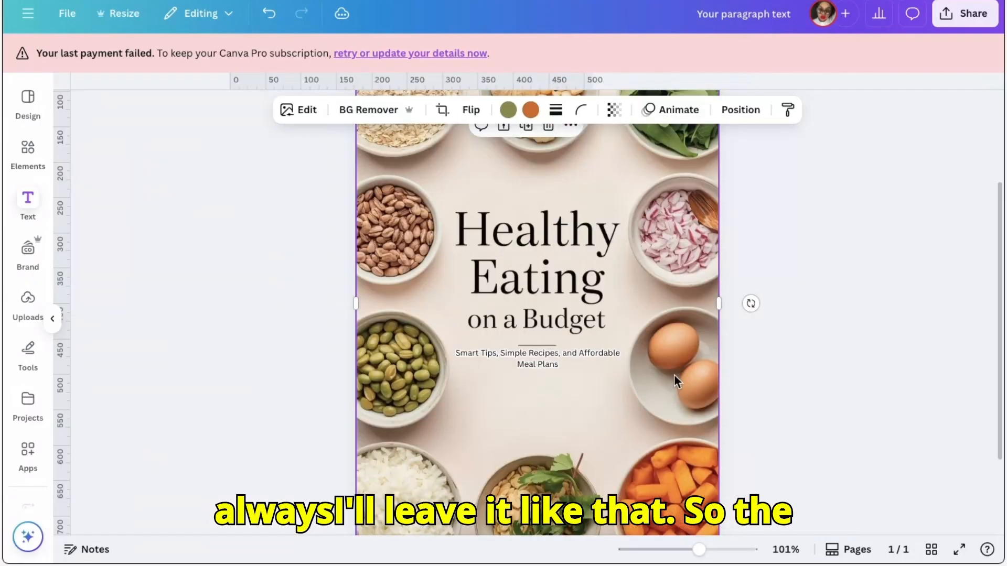
# - Change the subtitle's font to Canva Student Font and scale the text up to size 9.2
pyautogui.click(672, 360)
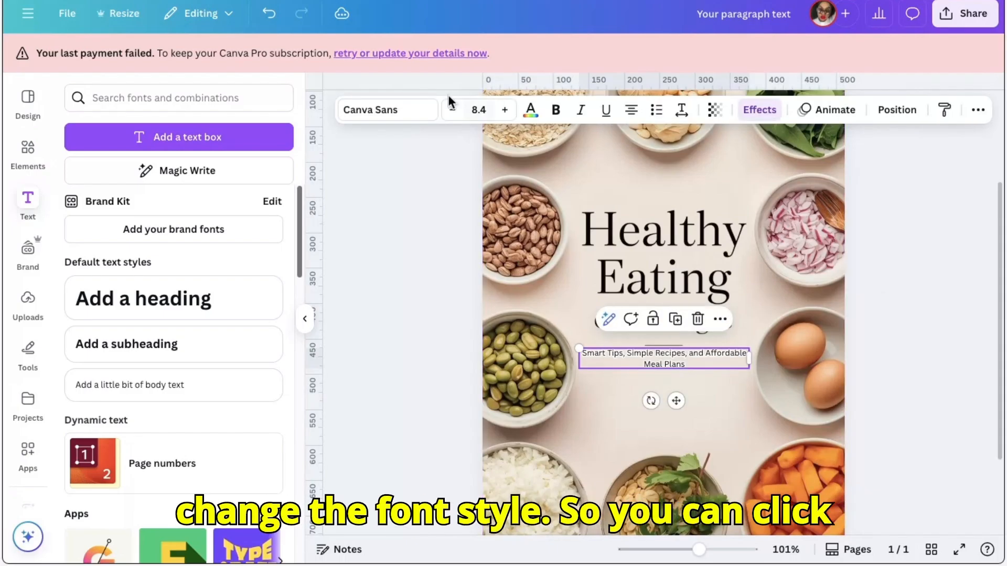
pyautogui.click(406, 114)
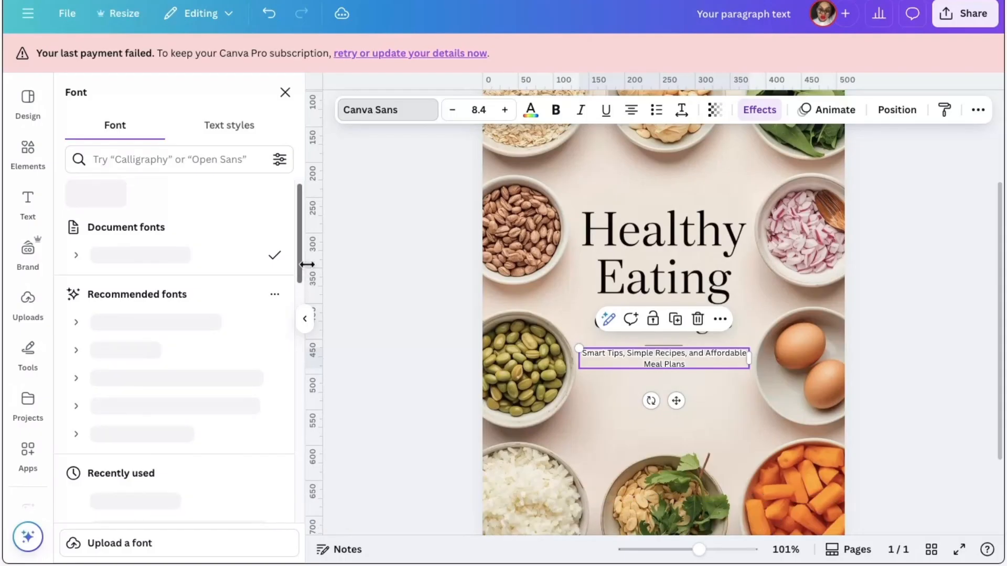
pyautogui.moveTo(302, 267); pyautogui.dragTo(331, 341)
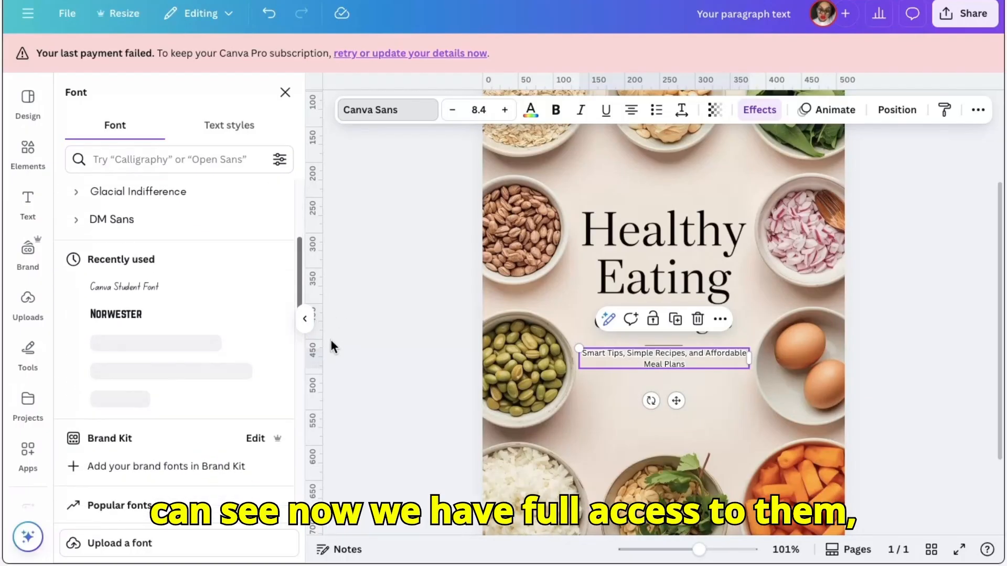
pyautogui.click(158, 288)
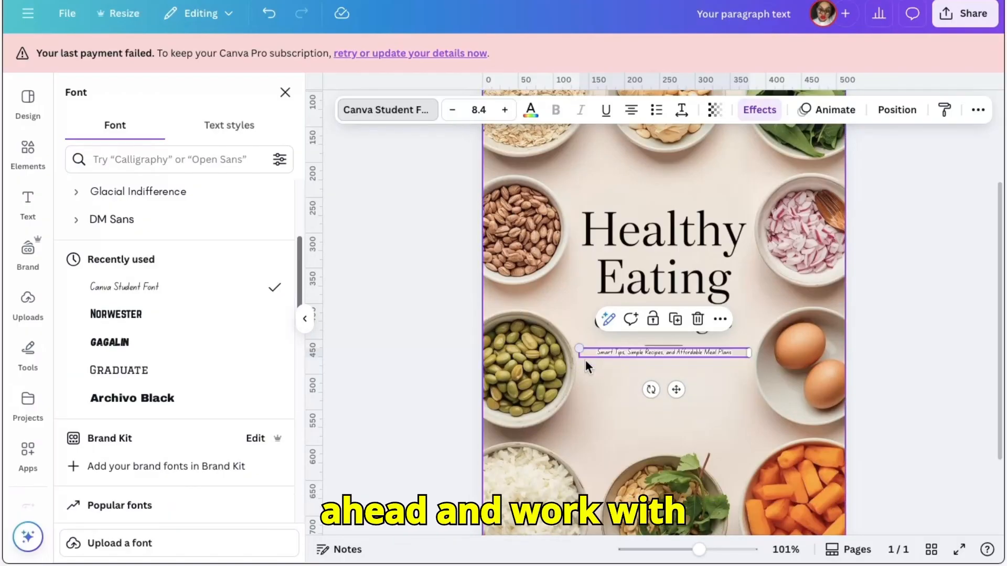
pyautogui.moveTo(578, 350); pyautogui.dragTo(565, 348)
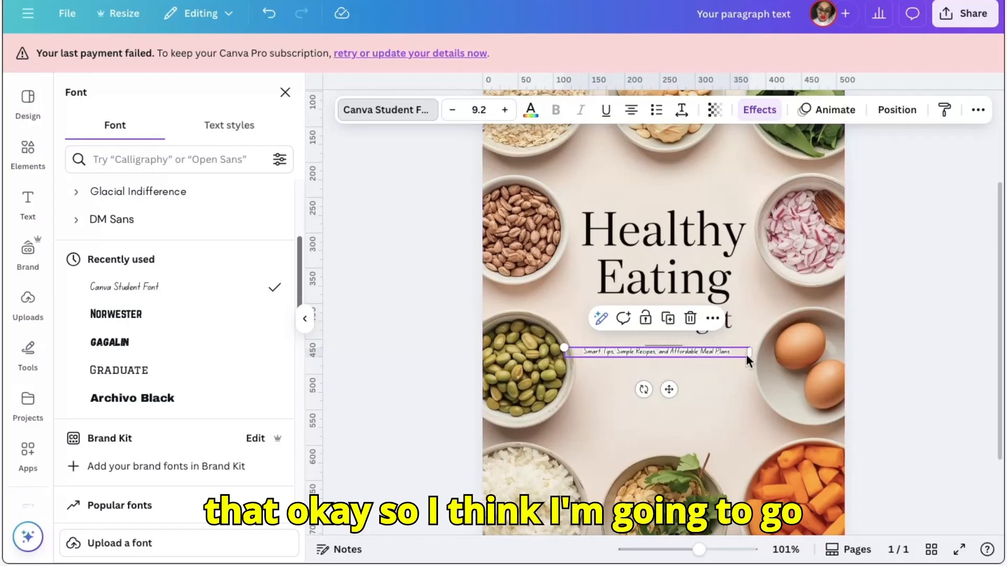
# - Enlarge the subtitle to font size 19.2 and centre it beneath the cover title
pyautogui.click(505, 110)
pyautogui.click(505, 110)
pyautogui.click(505, 110)
pyautogui.click(505, 110)
pyautogui.click(505, 110)
pyautogui.click(505, 110)
pyautogui.click(505, 110)
pyautogui.click(505, 110)
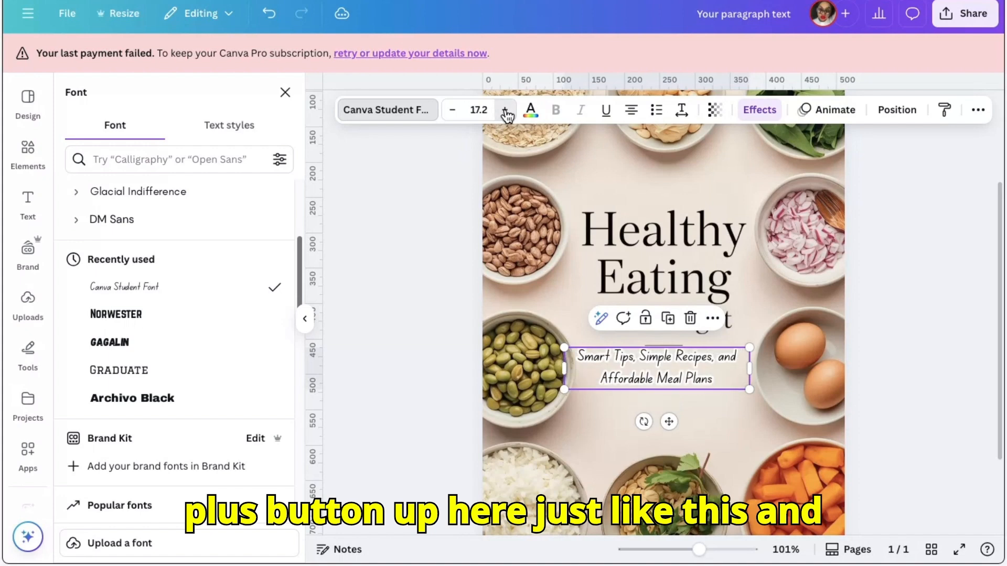
pyautogui.click(505, 110)
pyautogui.click(505, 110)
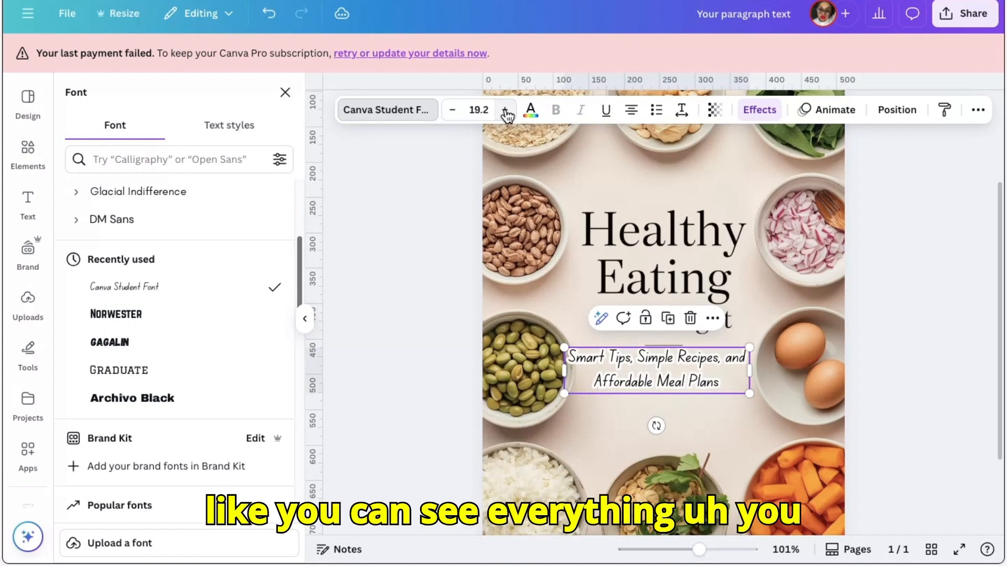
pyautogui.click(452, 111)
pyautogui.click(452, 111)
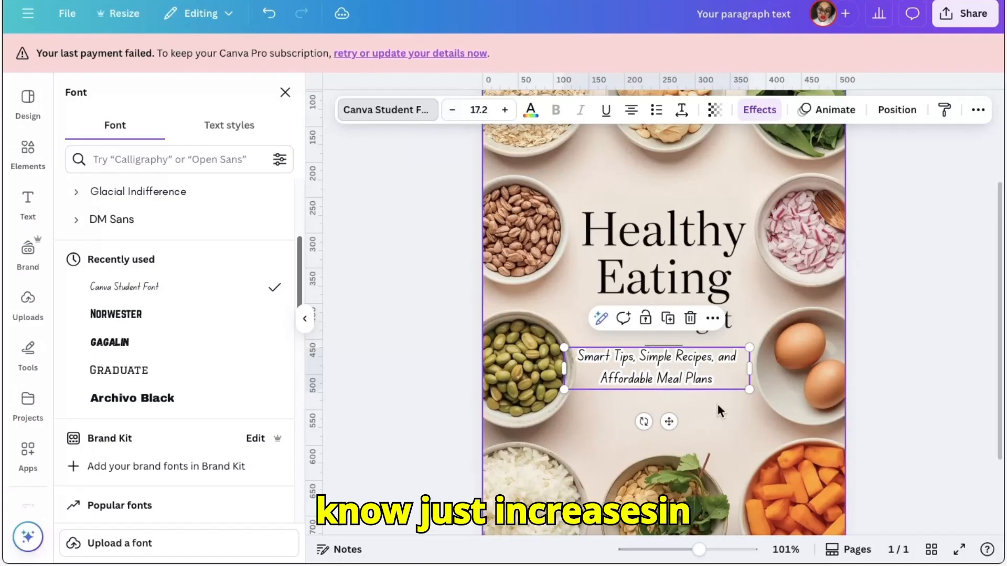
pyautogui.moveTo(675, 363); pyautogui.dragTo(677, 364)
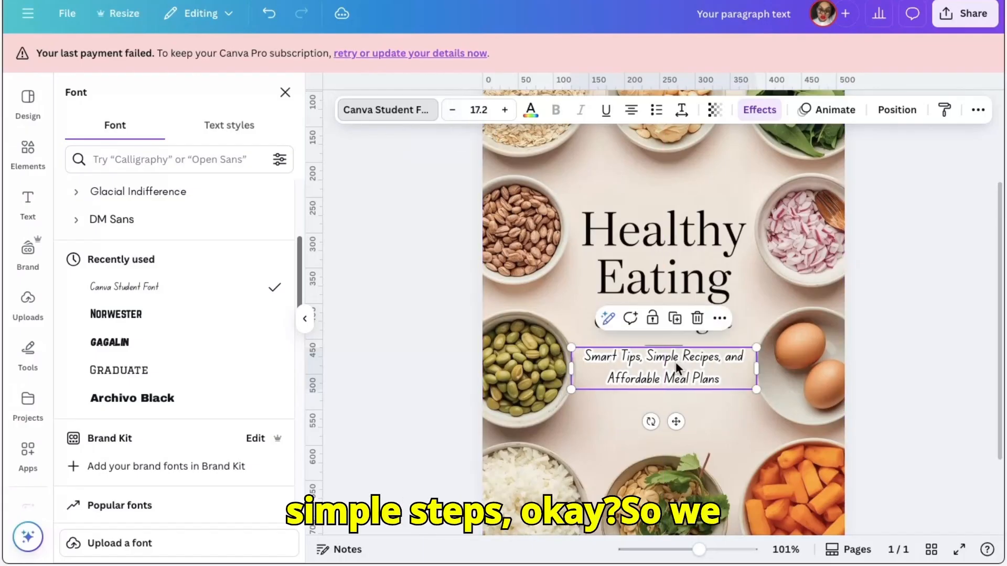
pyautogui.click(507, 112)
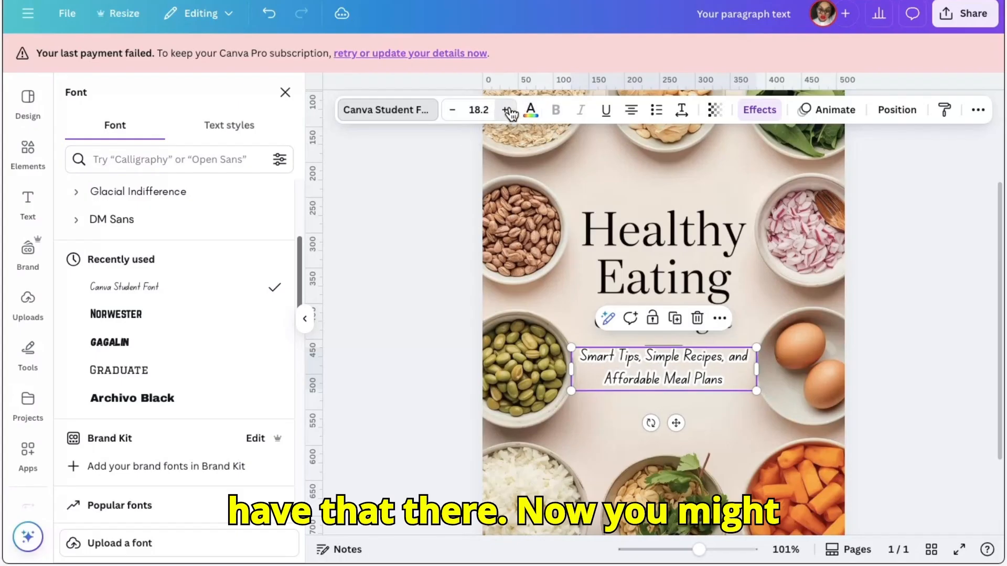
pyautogui.click(507, 111)
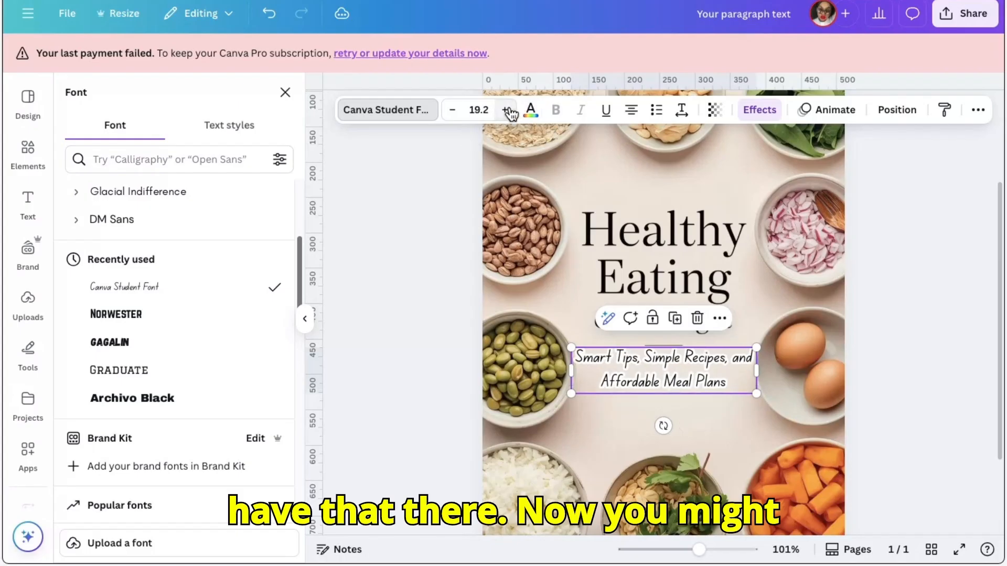
pyautogui.click(946, 289)
pyautogui.click(750, 370)
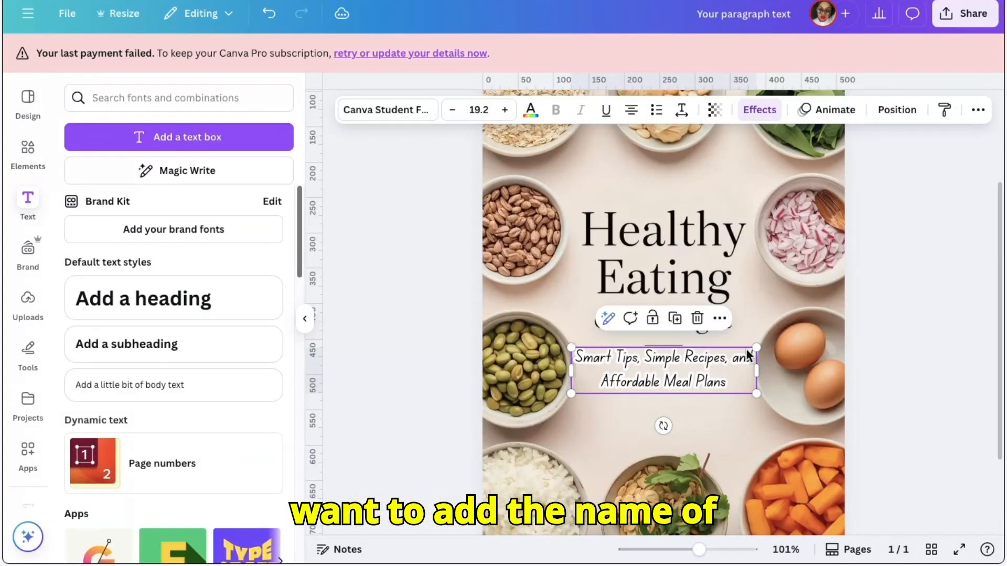
pyautogui.click(755, 288)
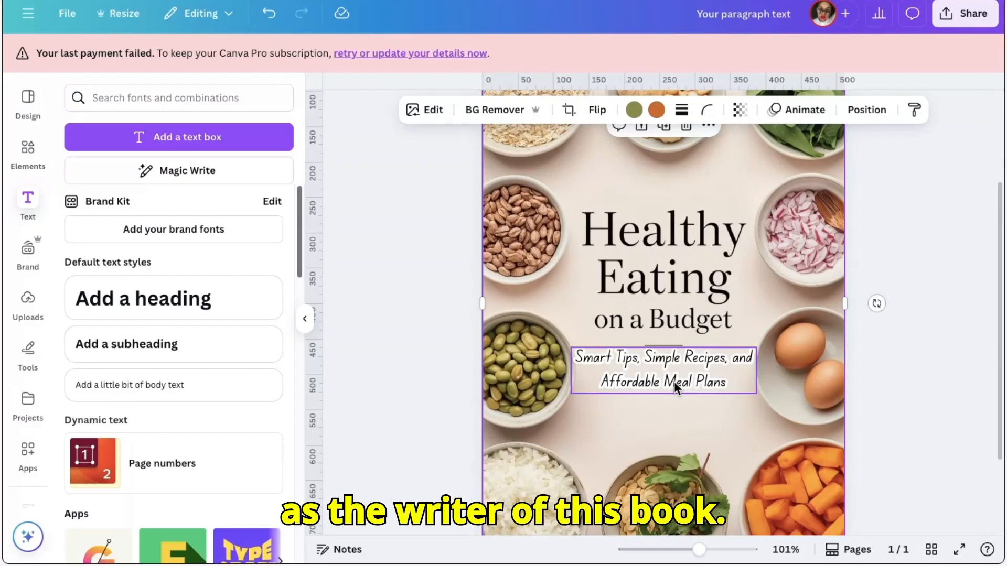
# - Add a new text box directly below the subtitle and enter "KCK TECH" as the author name
pyautogui.rightClick(675, 388)
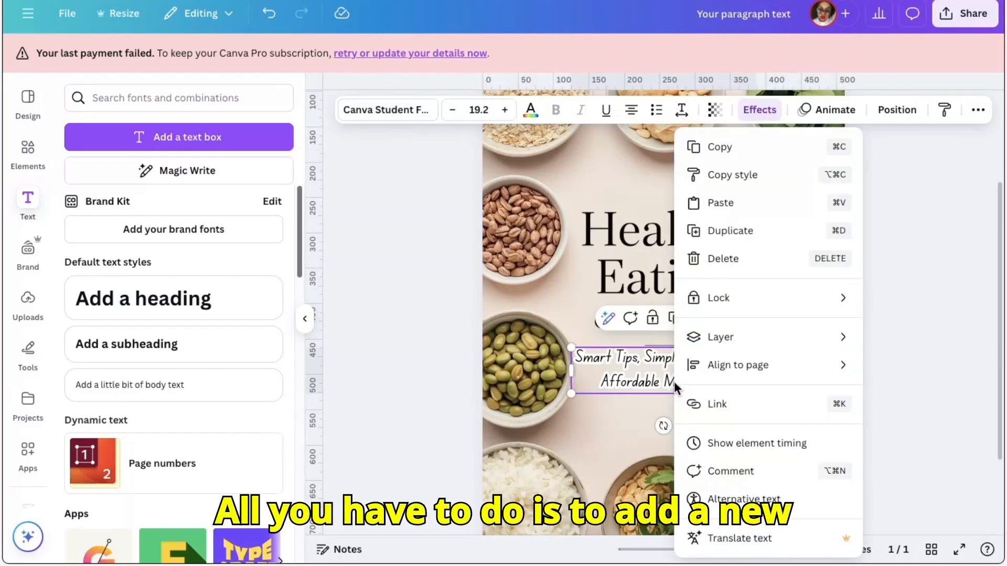
pyautogui.click(401, 230)
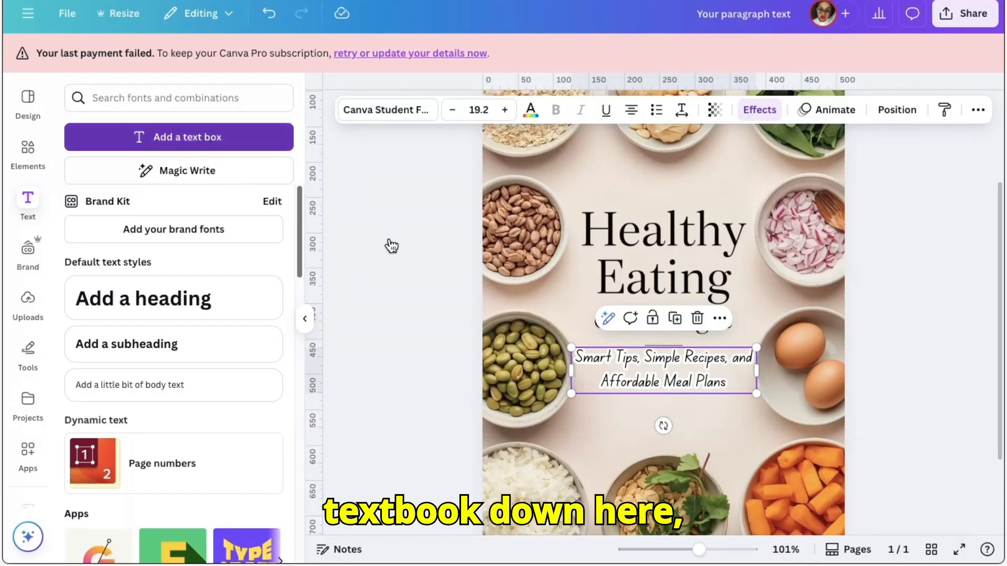
pyautogui.moveTo(391, 246); pyautogui.dragTo(655, 415)
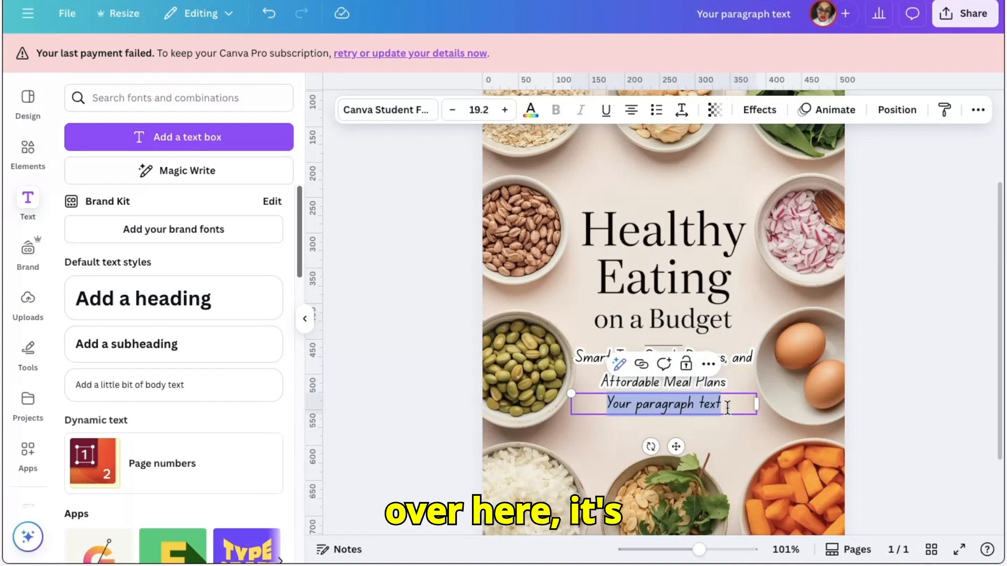
pyautogui.write('KC')
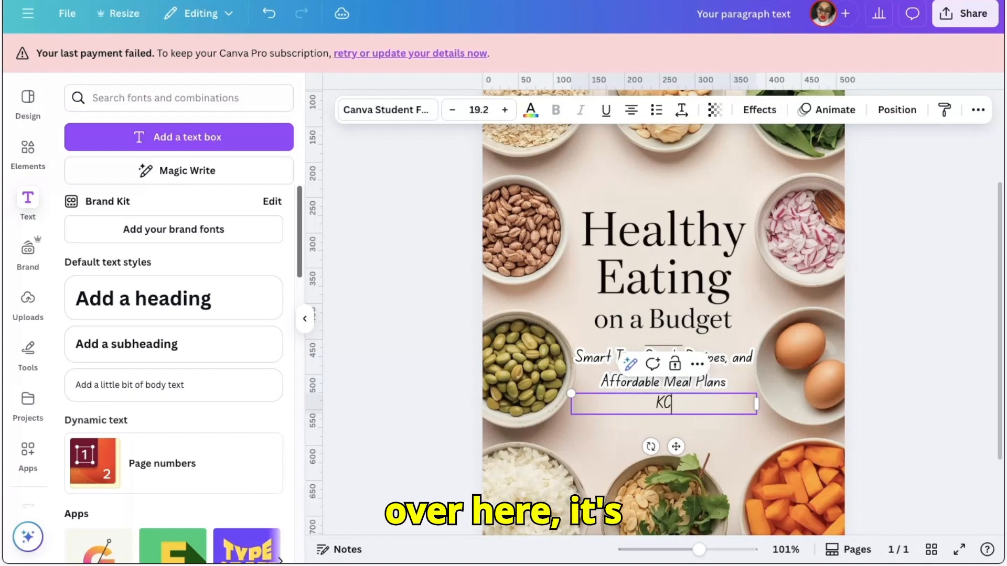
pyautogui.write('K T')
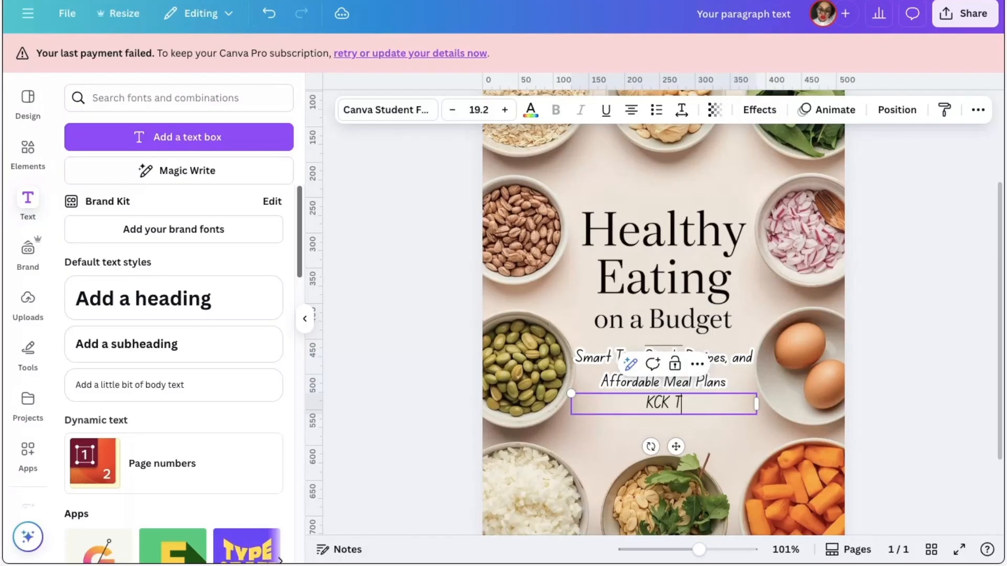
pyautogui.write('ECH')
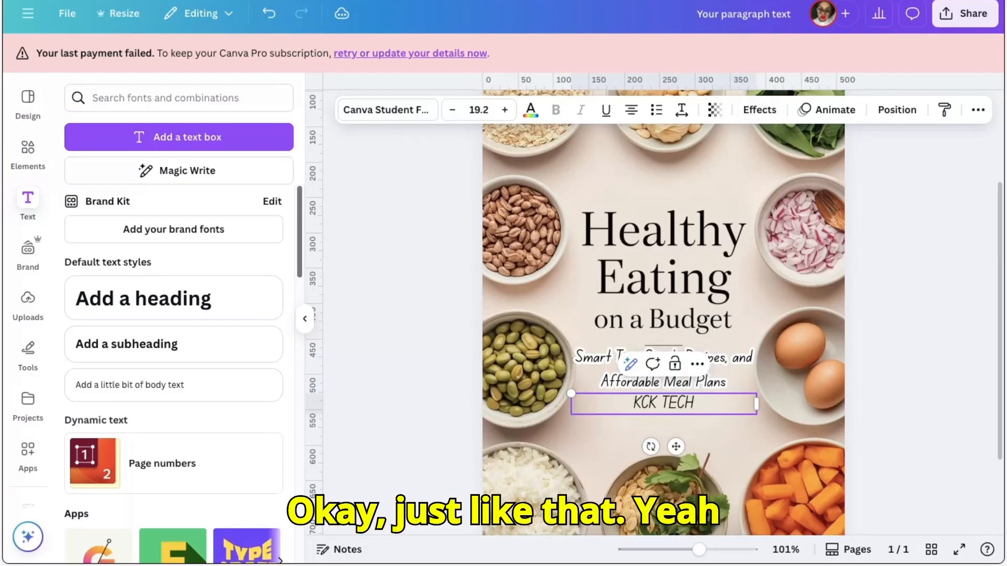
pyautogui.click(898, 418)
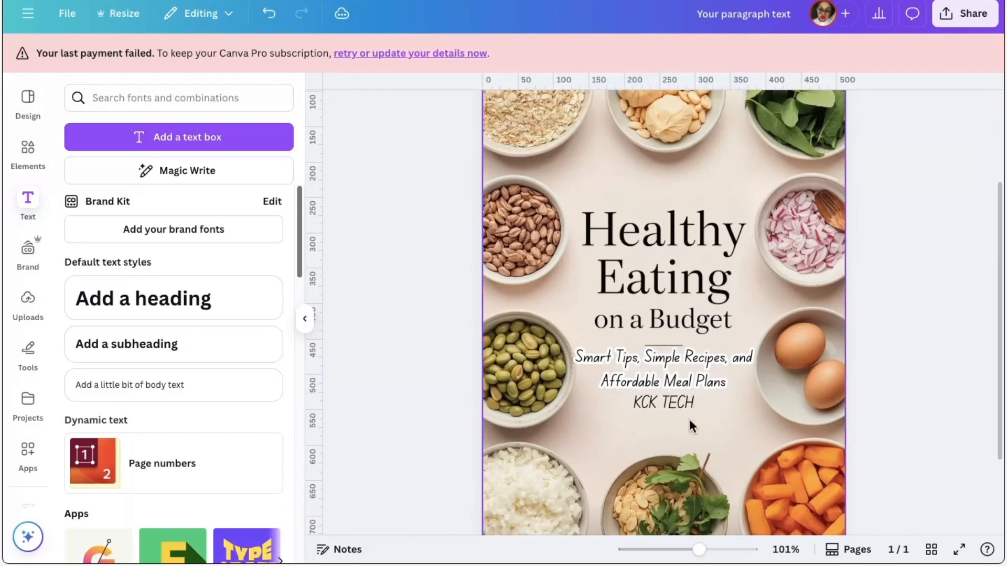
# - Move the "KCK TECH" author line slightly lower to leave a gap beneath the subtitle
pyautogui.click(682, 405)
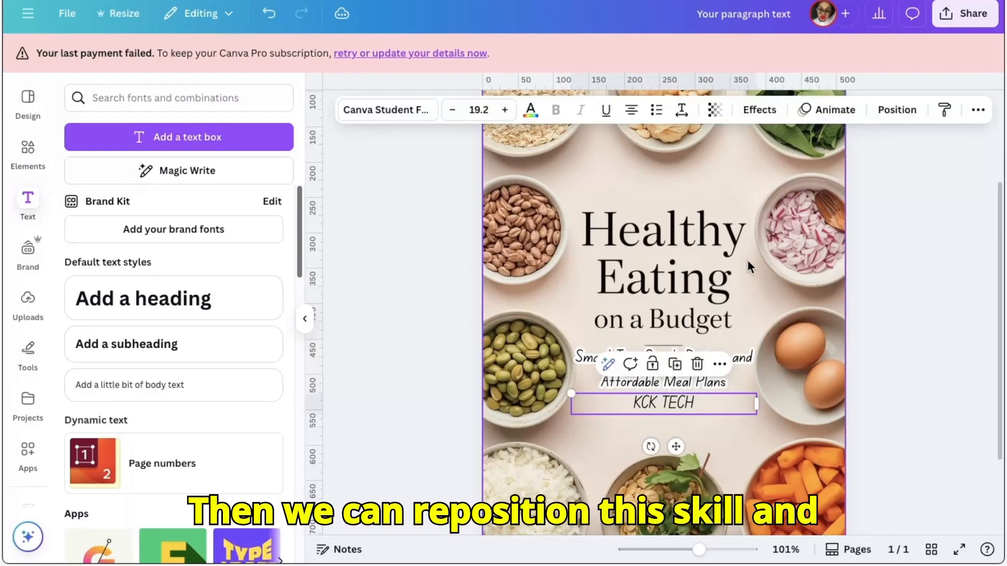
pyautogui.click(658, 445)
pyautogui.moveTo(668, 412); pyautogui.dragTo(670, 432)
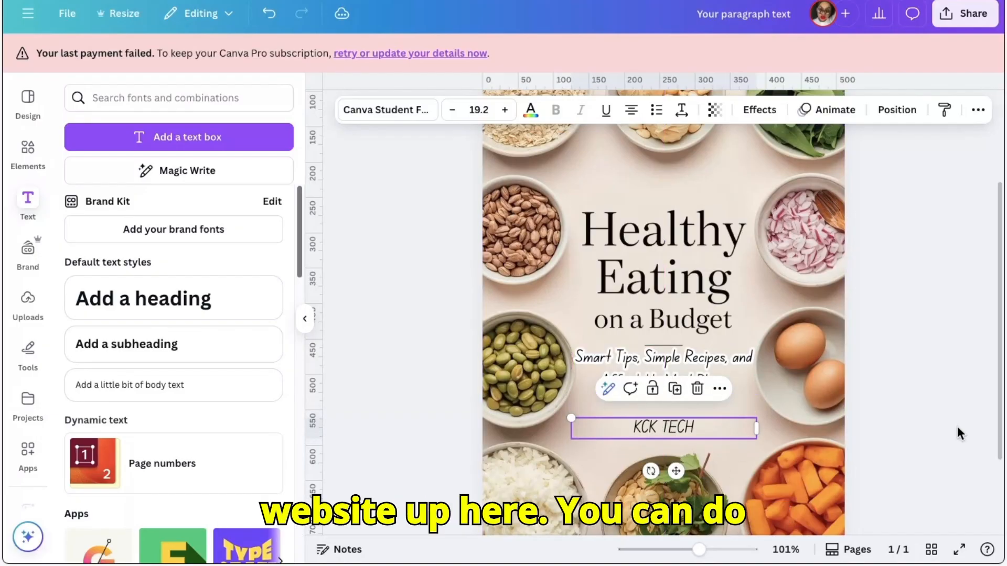
# - Move the cover subtitle slightly lower so it sits clear of the divider line under "on a Budget"
pyautogui.moveTo(1002, 451); pyautogui.dragTo(1001, 519)
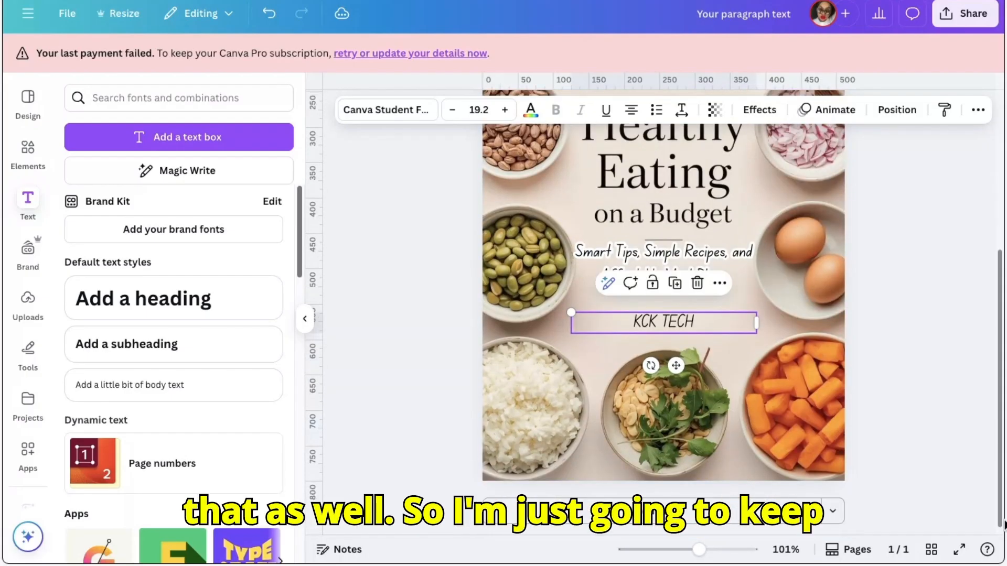
pyautogui.click(679, 257)
pyautogui.moveTo(679, 257); pyautogui.dragTo(665, 266)
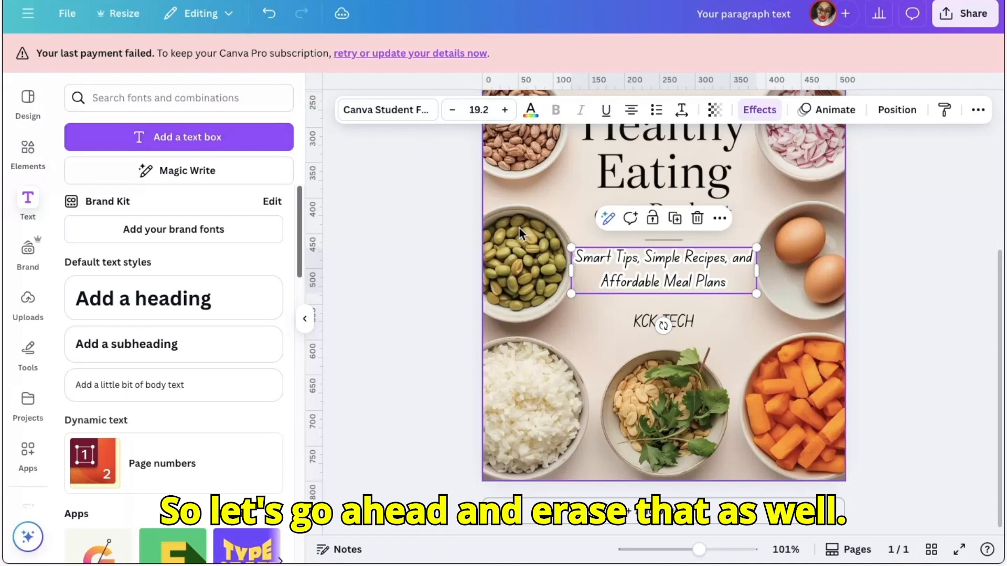
# - Remove the thin divider line below "on a Budget" from the cover image using Magic Eraser with brush size 20
pyautogui.click(566, 197)
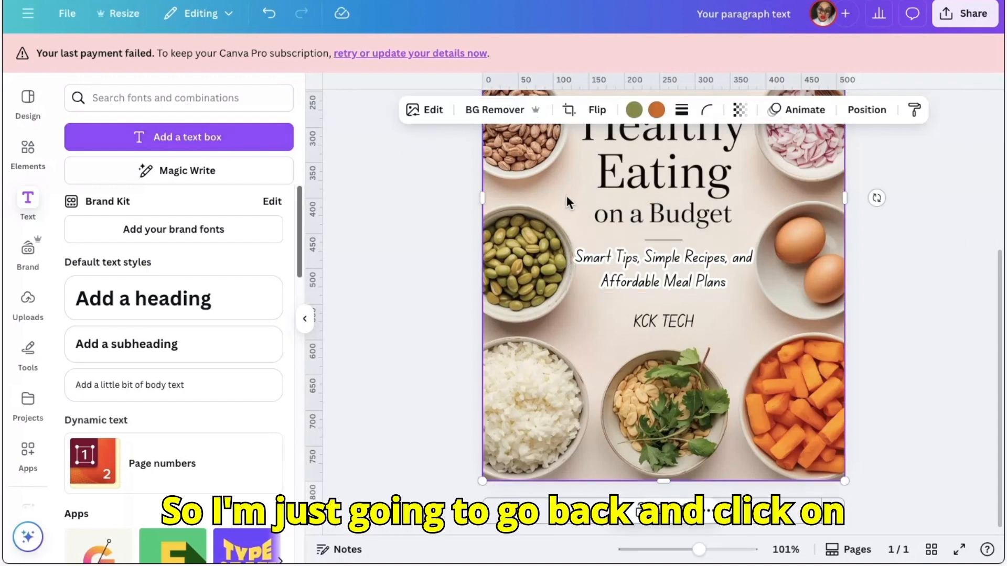
pyautogui.click(429, 117)
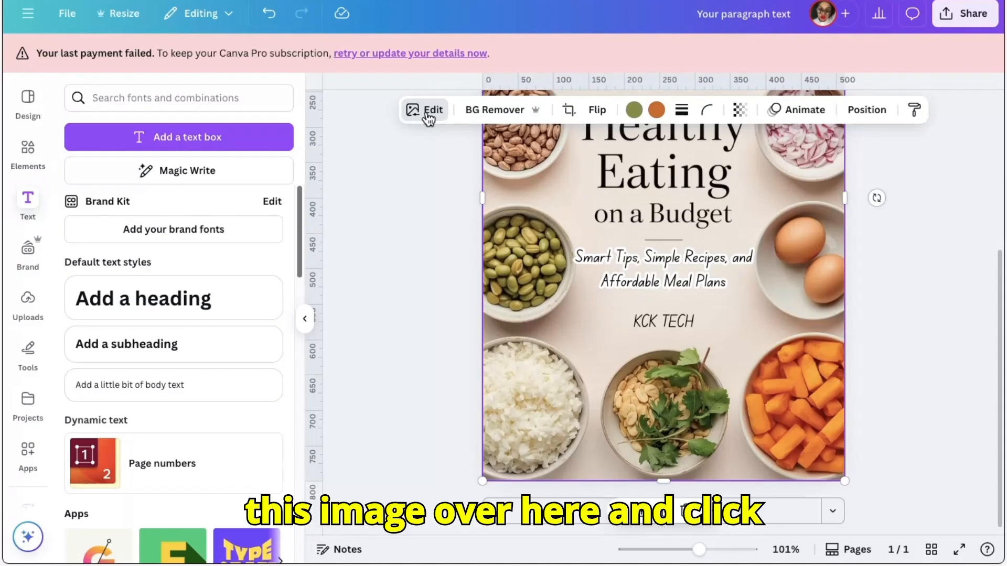
pyautogui.click(437, 120)
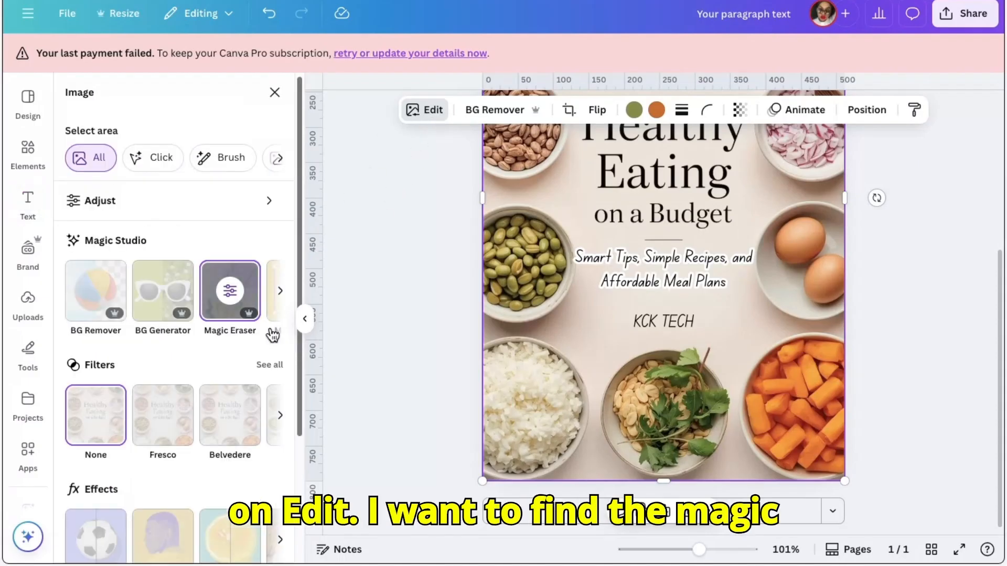
pyautogui.click(231, 302)
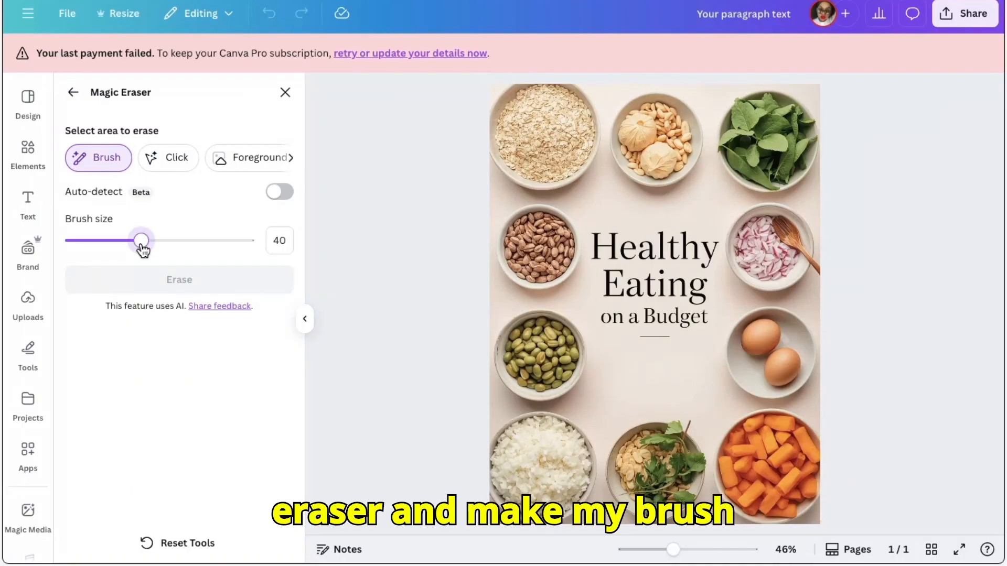
pyautogui.moveTo(142, 245); pyautogui.dragTo(105, 241)
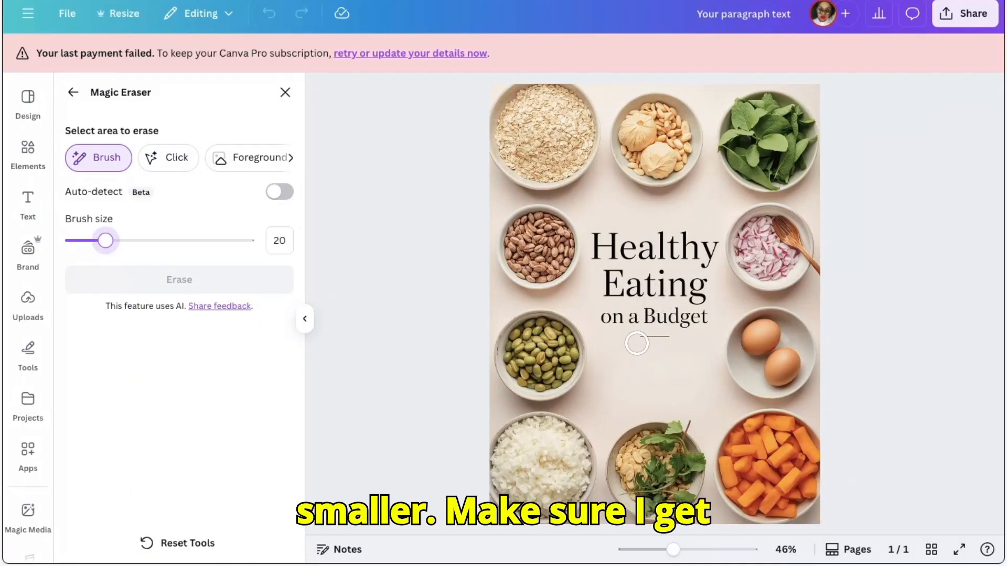
pyautogui.moveTo(637, 344); pyautogui.dragTo(676, 343)
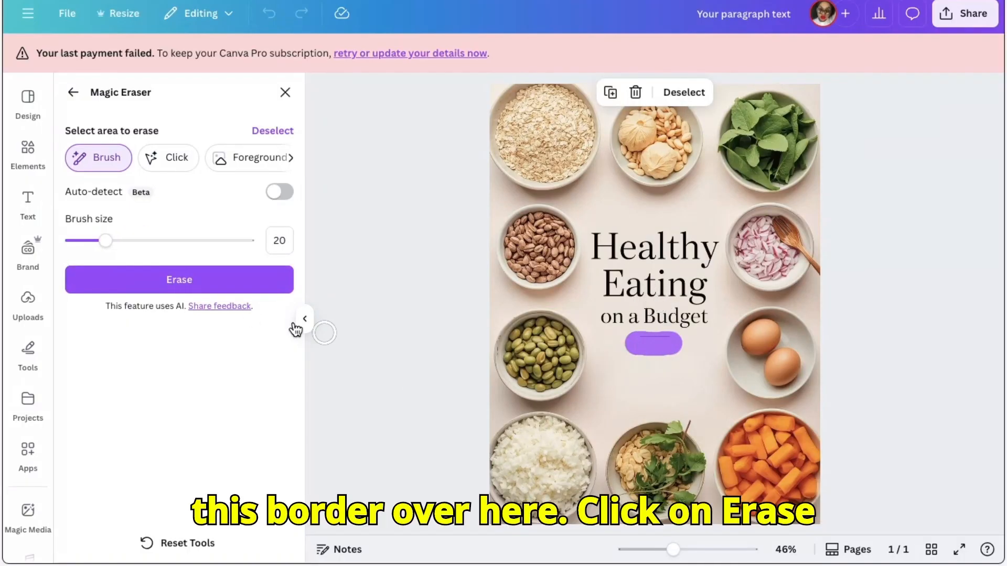
pyautogui.click(240, 281)
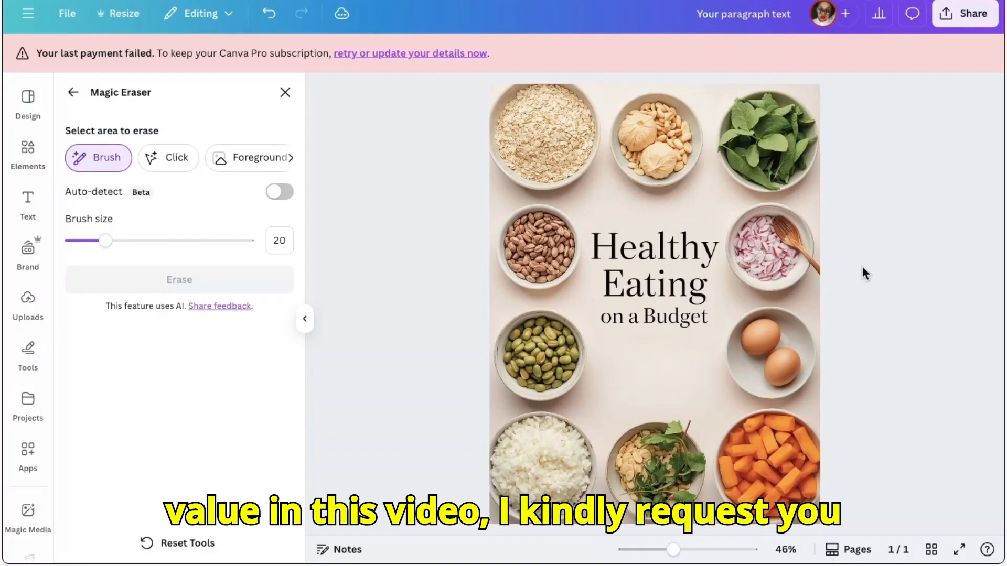
pyautogui.click(284, 97)
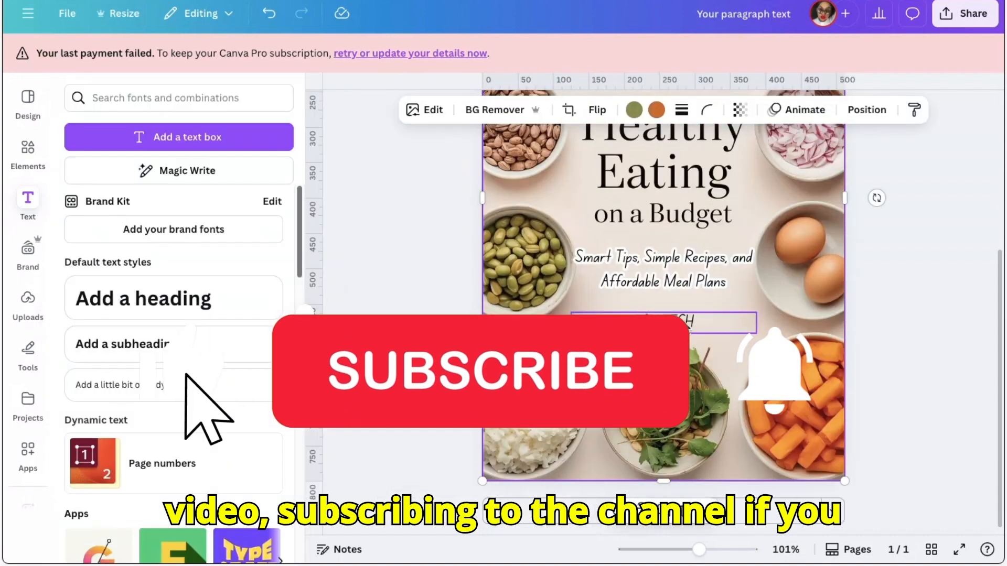
# - Shift the subtitle and the "KCK TECH" author line slightly higher, fine-tuning the spacing between them and the cover title
pyautogui.click(654, 265)
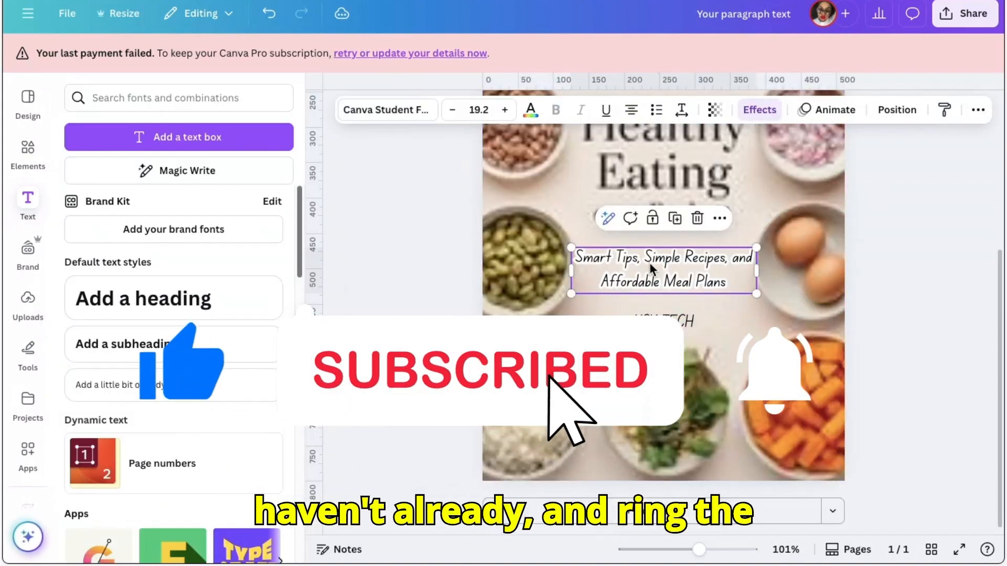
pyautogui.moveTo(653, 264); pyautogui.dragTo(648, 258)
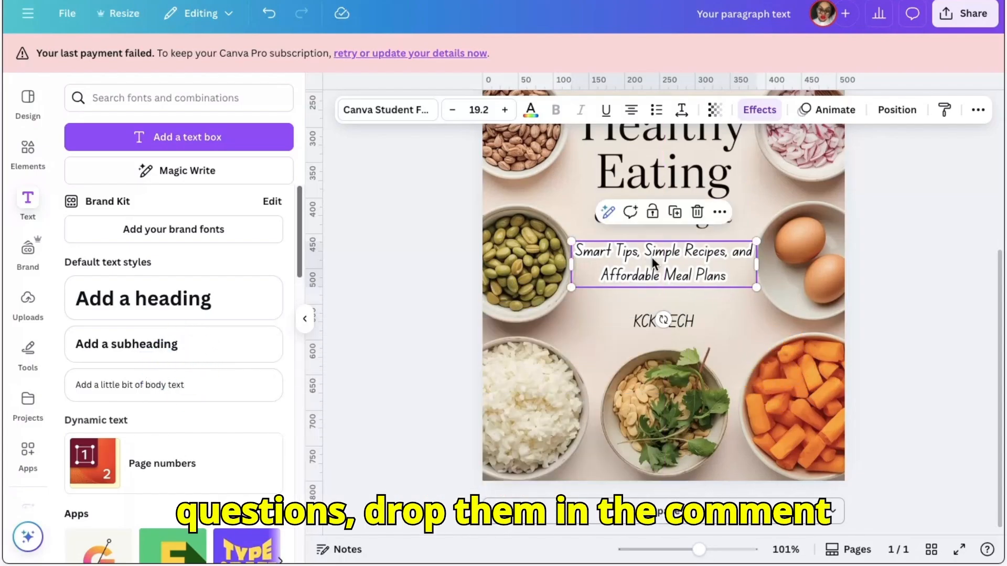
pyautogui.moveTo(676, 322); pyautogui.dragTo(680, 315)
pyautogui.moveTo(685, 253); pyautogui.dragTo(684, 256)
pyautogui.click(899, 285)
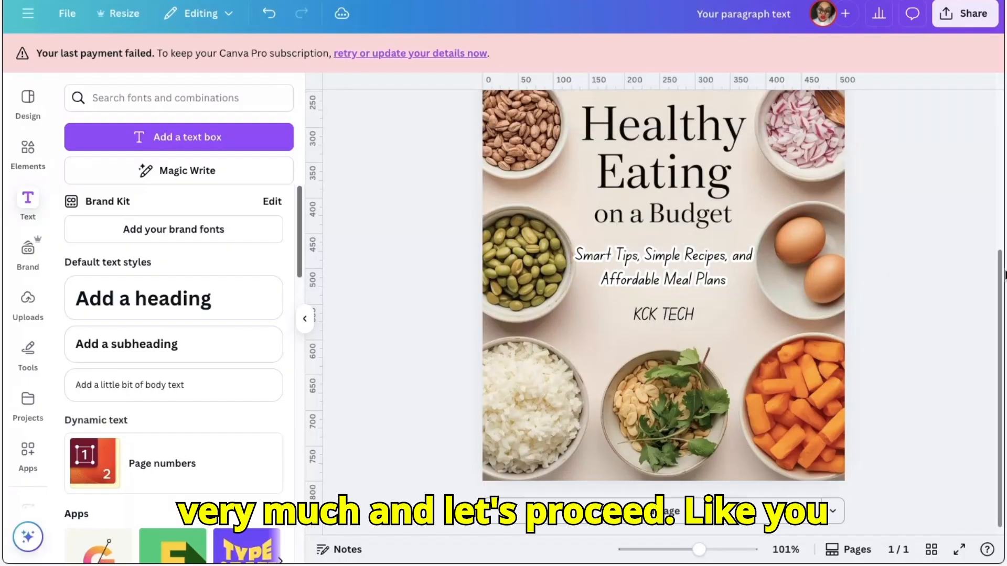
pyautogui.click(645, 311)
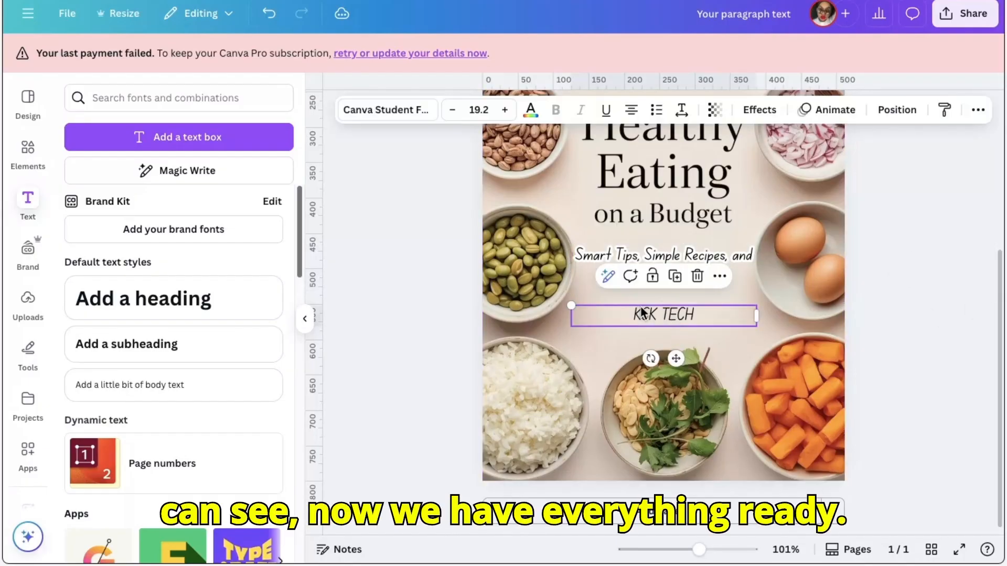
pyautogui.moveTo(668, 309)
pyautogui.mouseDown()
pyautogui.moveTo(658, 310)
pyautogui.moveTo(668, 311)
pyautogui.mouseUp()
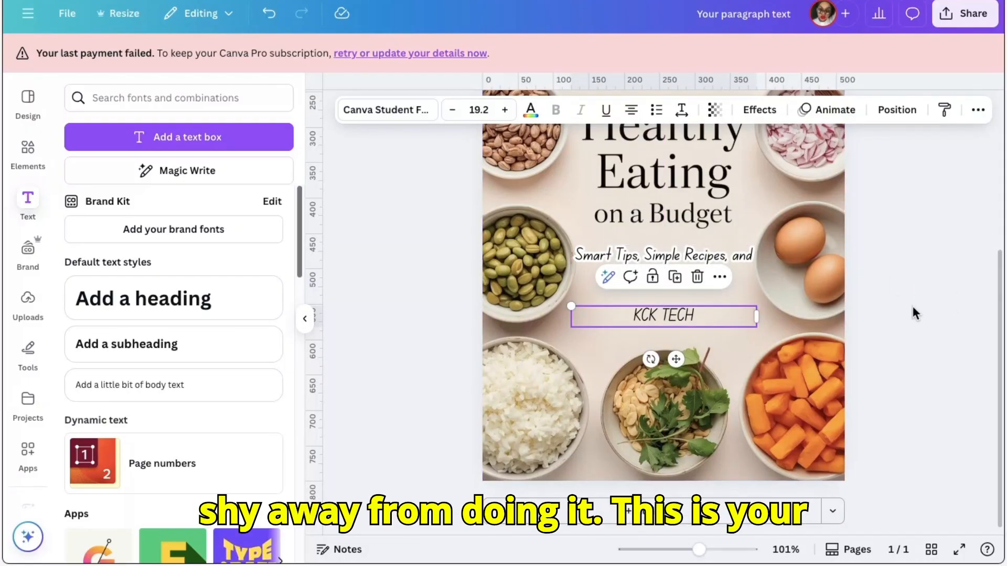
# - Add a blank second page after the cover
pyautogui.scroll(3, 1003, 289)
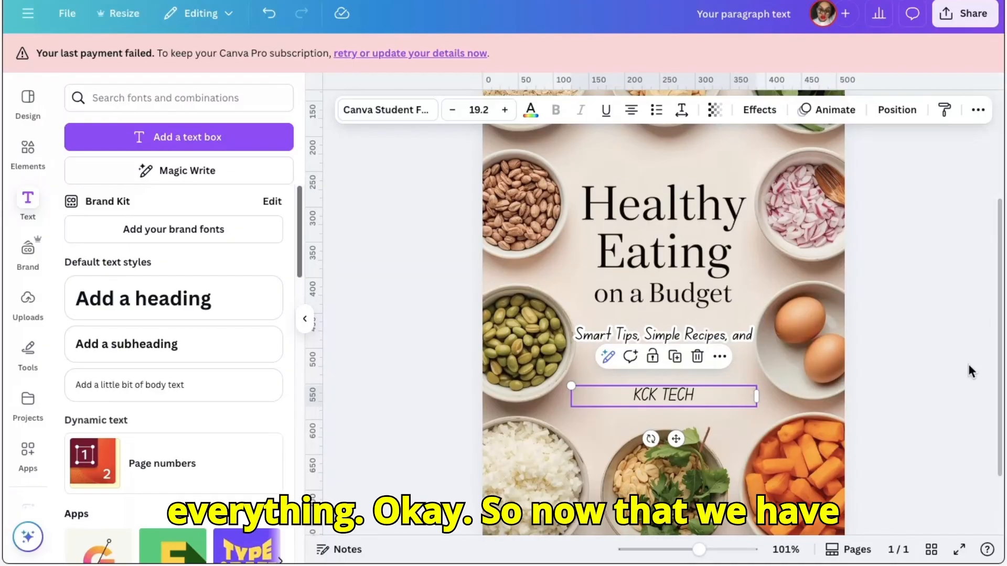
pyautogui.click(939, 353)
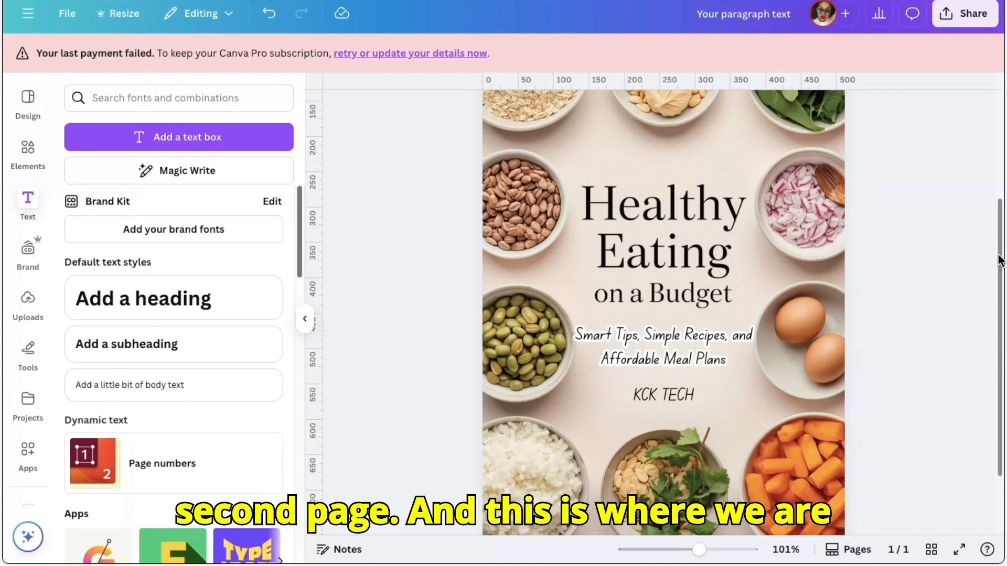
pyautogui.moveTo(1001, 261); pyautogui.dragTo(1004, 447)
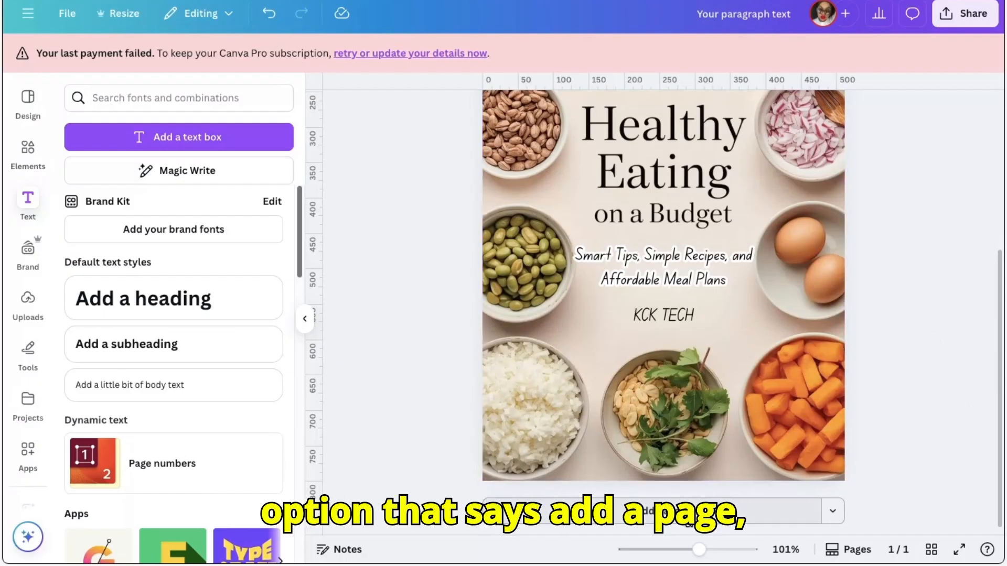
pyautogui.click(655, 511)
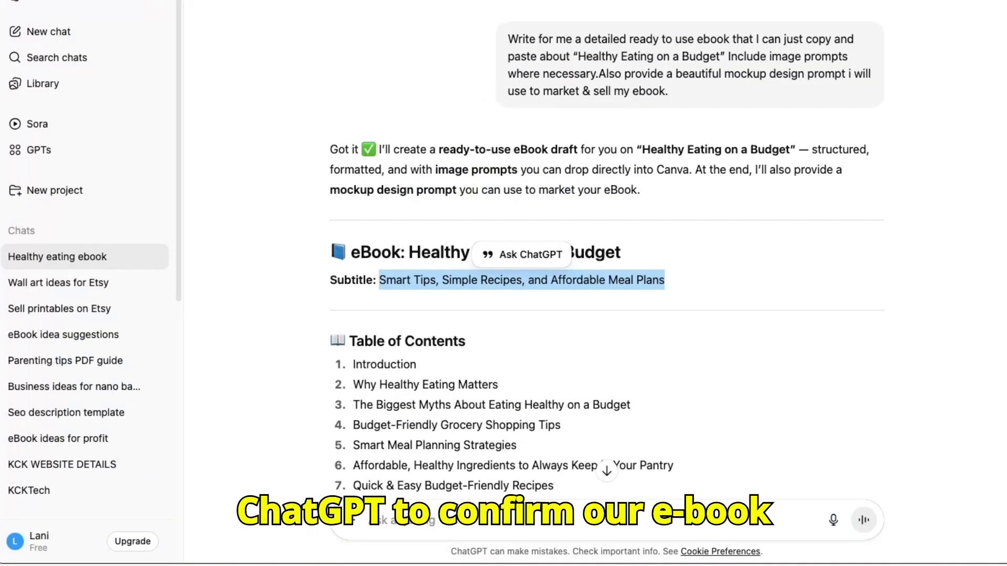
# - Check the ebook outline in ChatGPT and give page 2 in Canva the title "Table of contents"
pyautogui.scroll(-5, 551, 272)
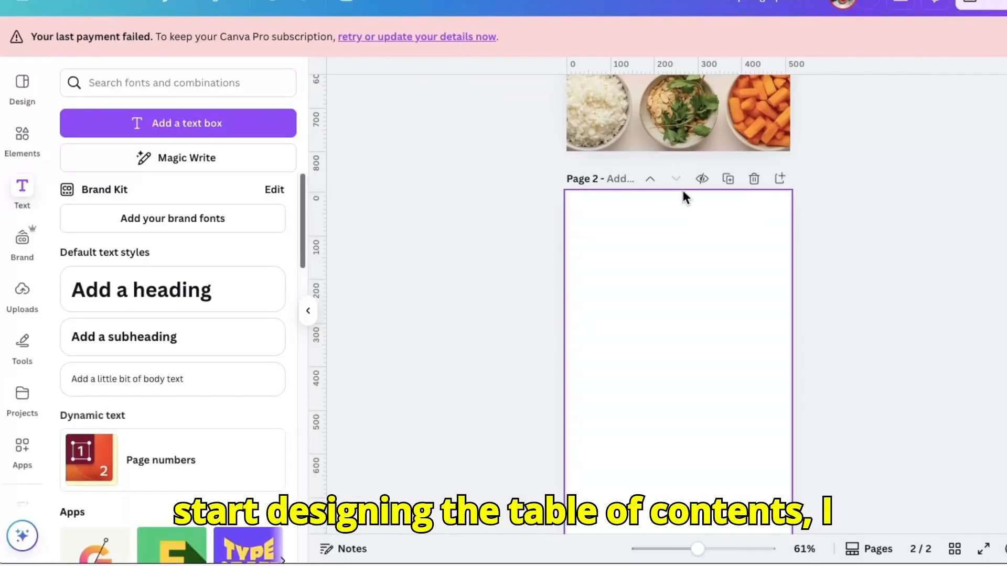
pyautogui.click(617, 179)
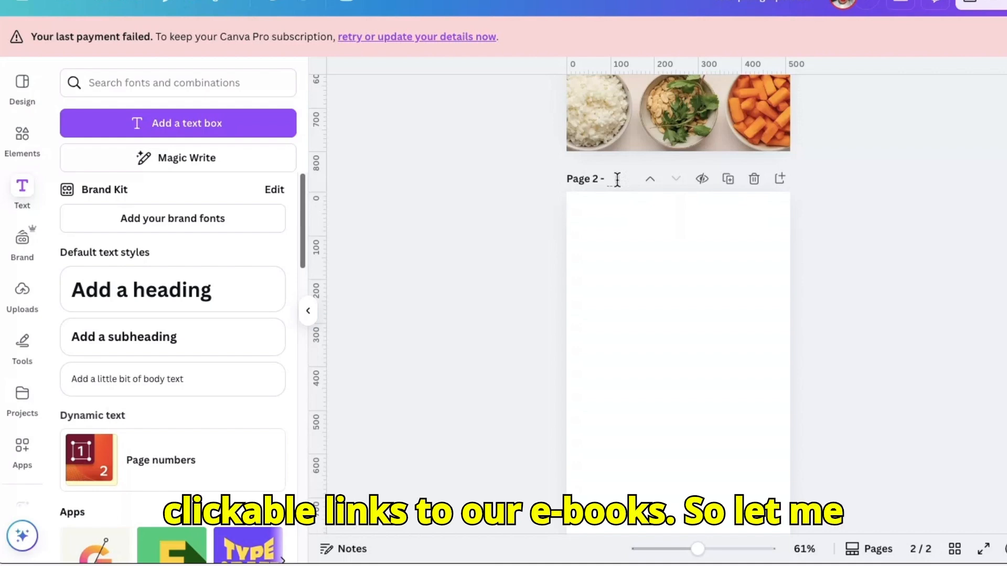
pyautogui.write('Tab')
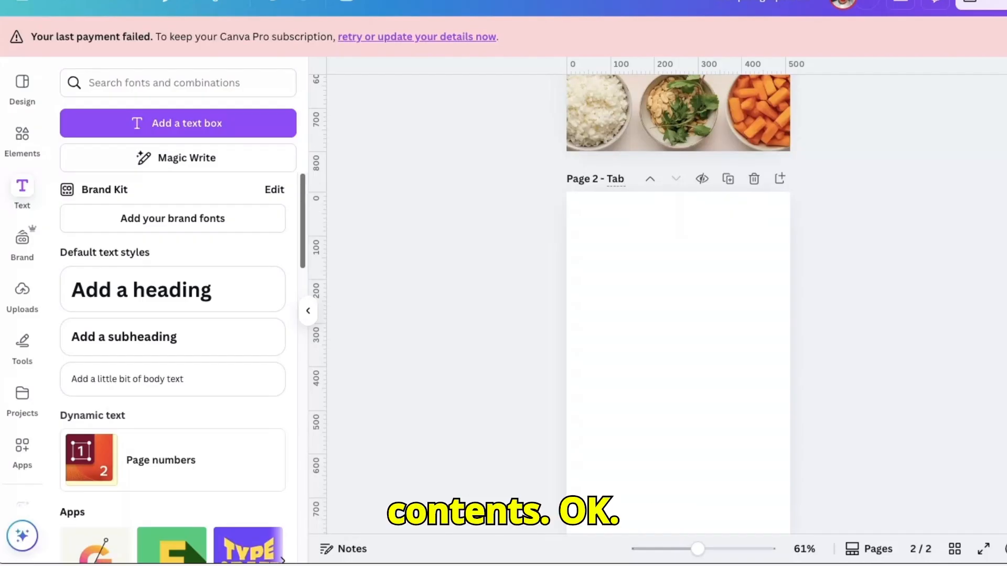
pyautogui.write('le of')
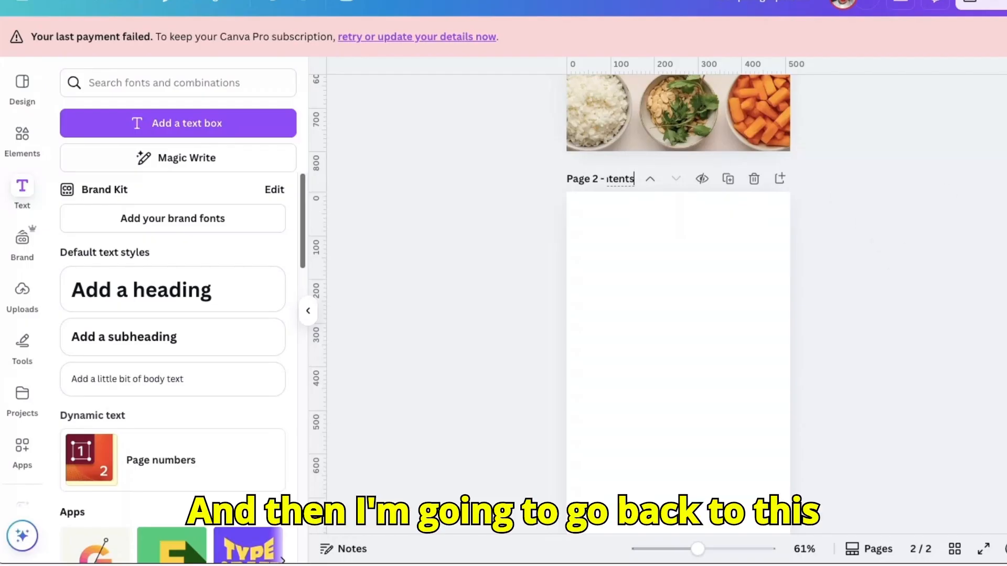
# - Give page 1 the title "Book cover"
pyautogui.scroll(10, 843, 162)
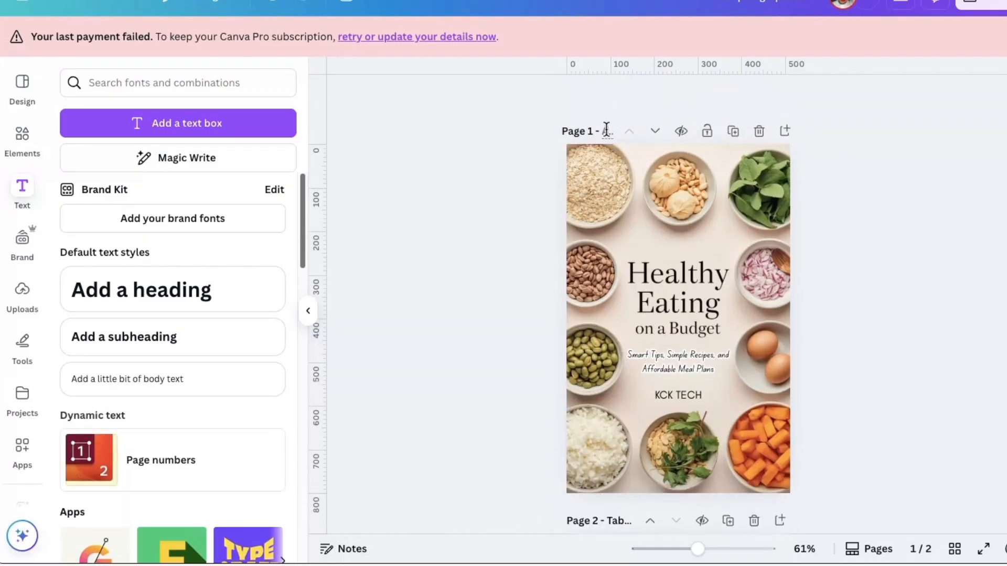
pyautogui.click(607, 130)
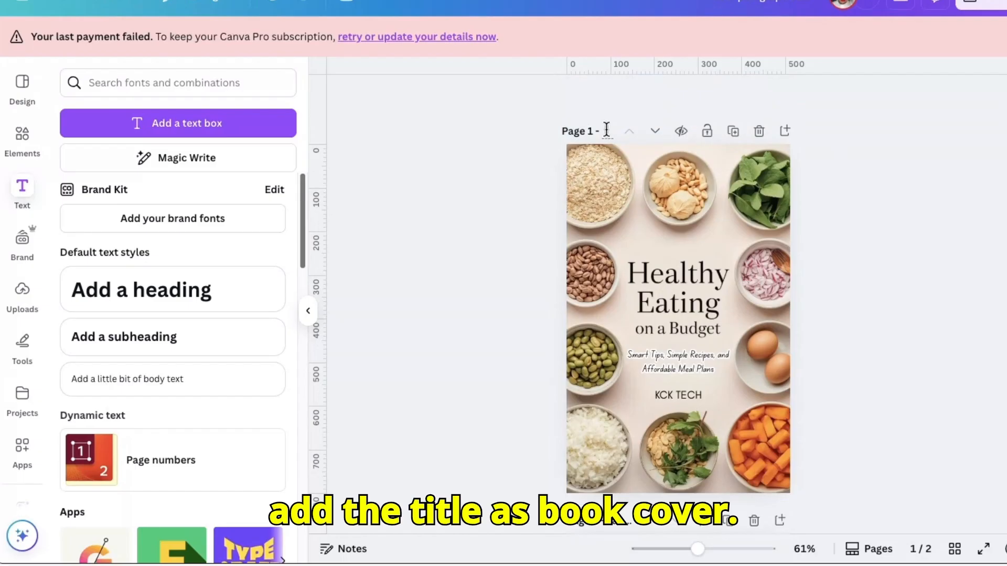
pyautogui.write('Bo')
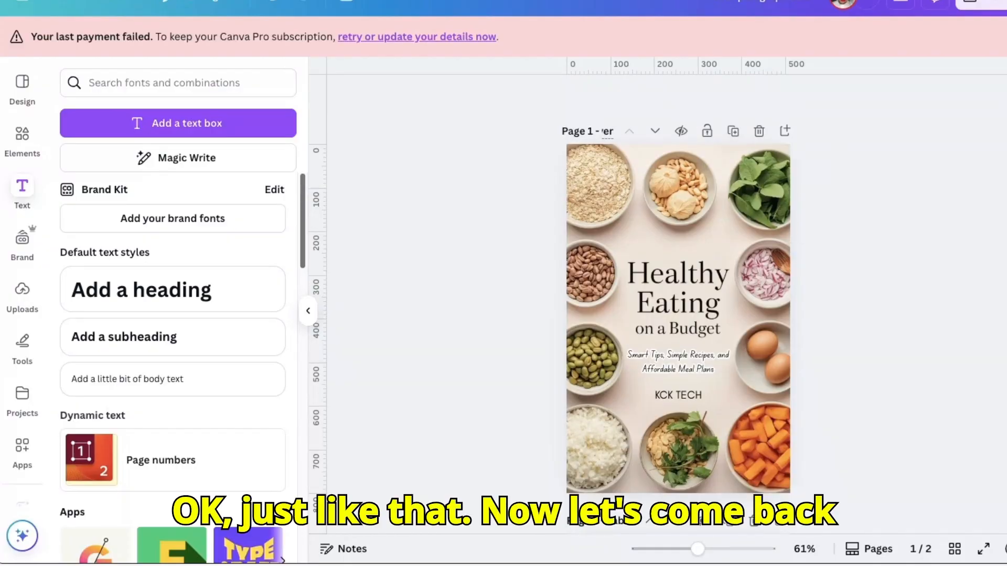
# - Search the design templates for a page 2 layout using "table of contents", "Contents page" and "Table of content"
pyautogui.scroll(-7, 678, 314)
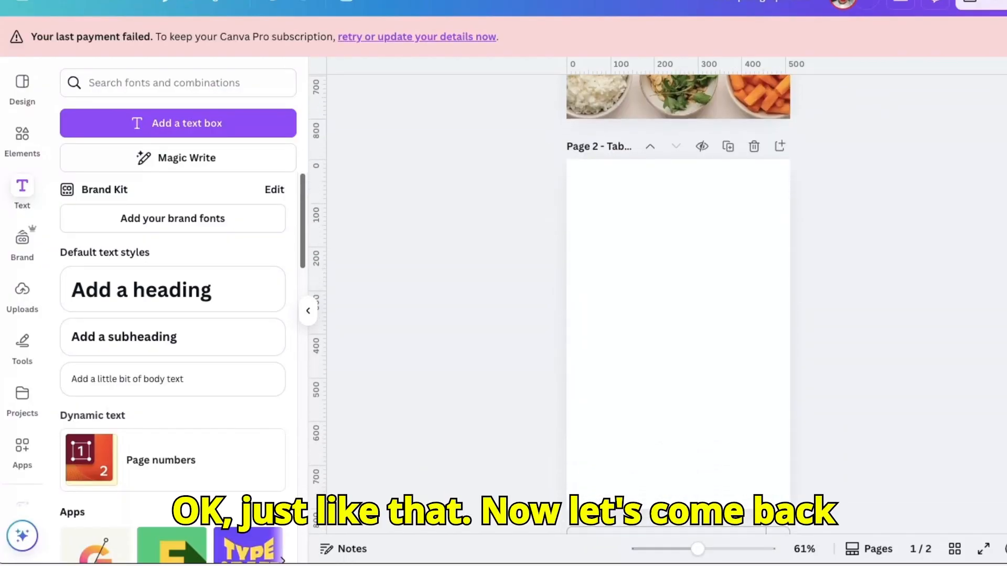
pyautogui.scroll(-1, 693, 303)
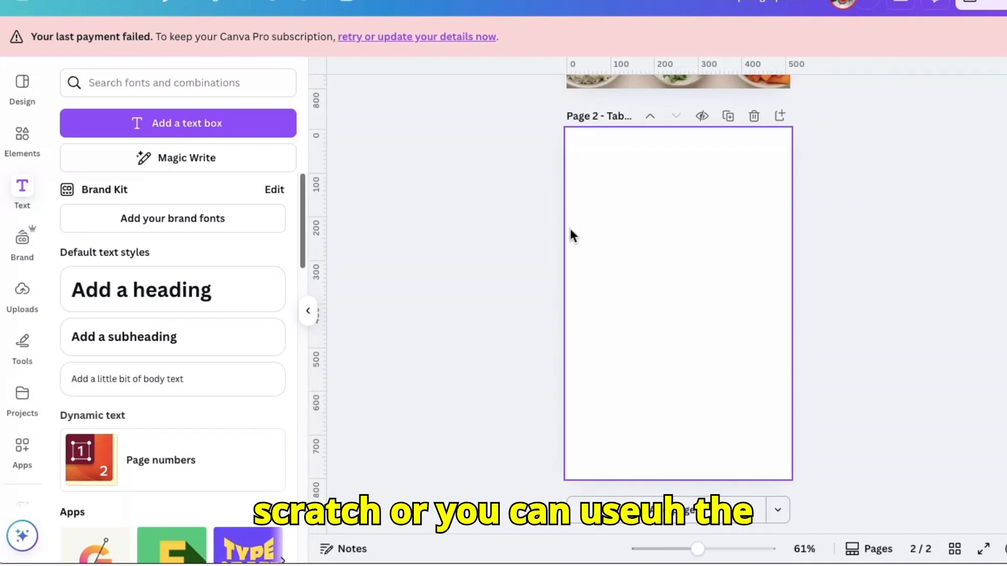
pyautogui.click(22, 89)
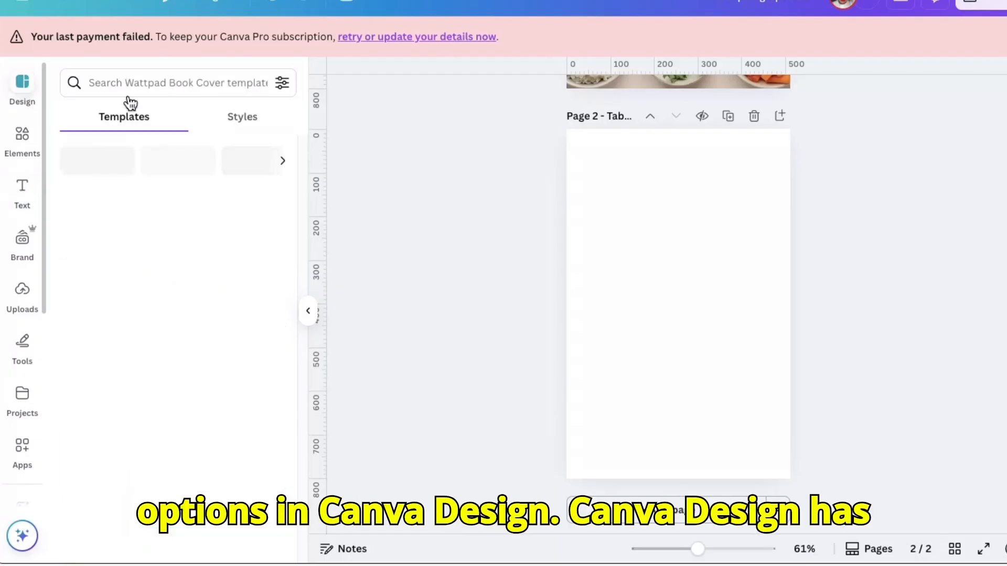
pyautogui.click(174, 85)
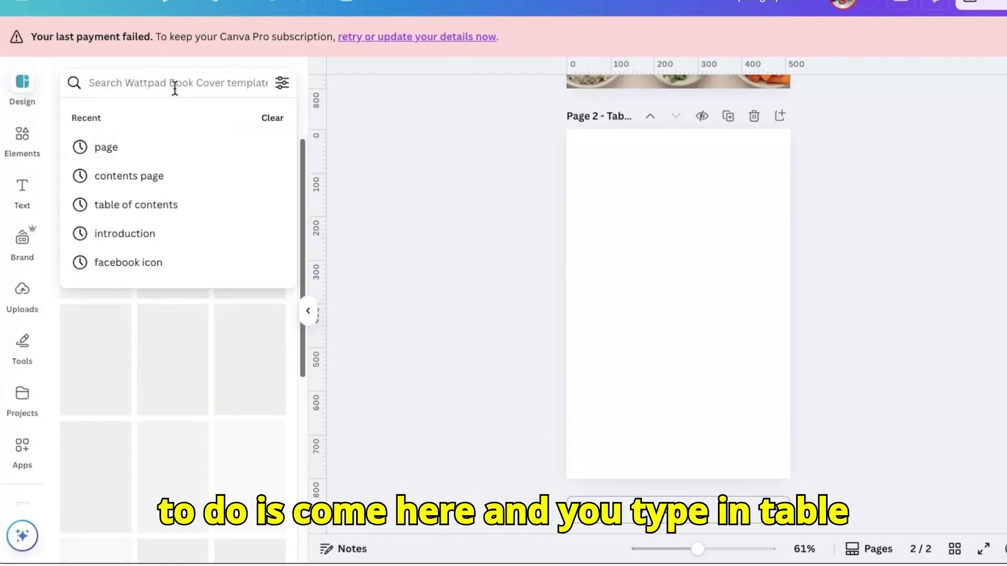
pyautogui.click(153, 207)
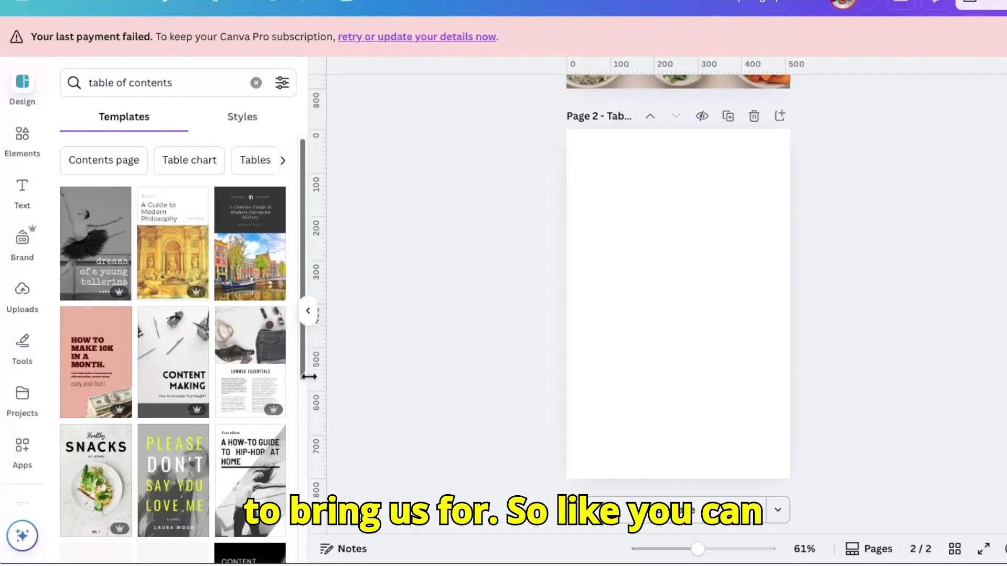
pyautogui.scroll(-8, 306, 364)
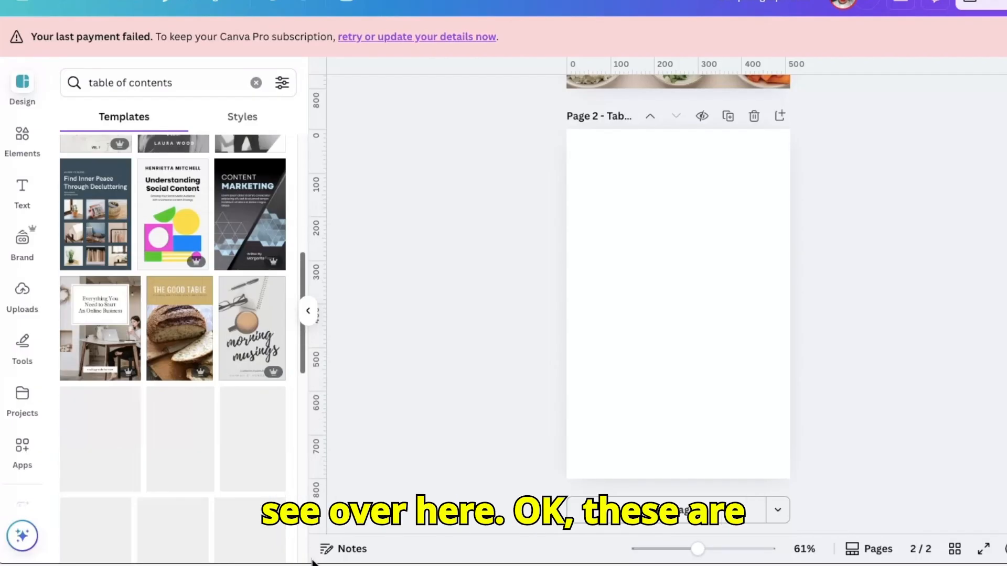
pyautogui.scroll(8, 305, 367)
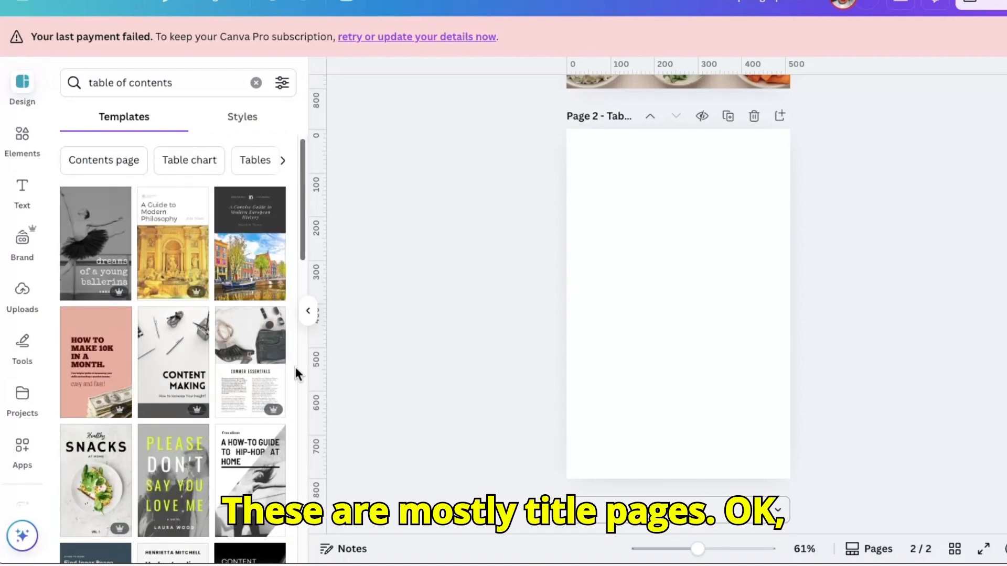
pyautogui.click(120, 162)
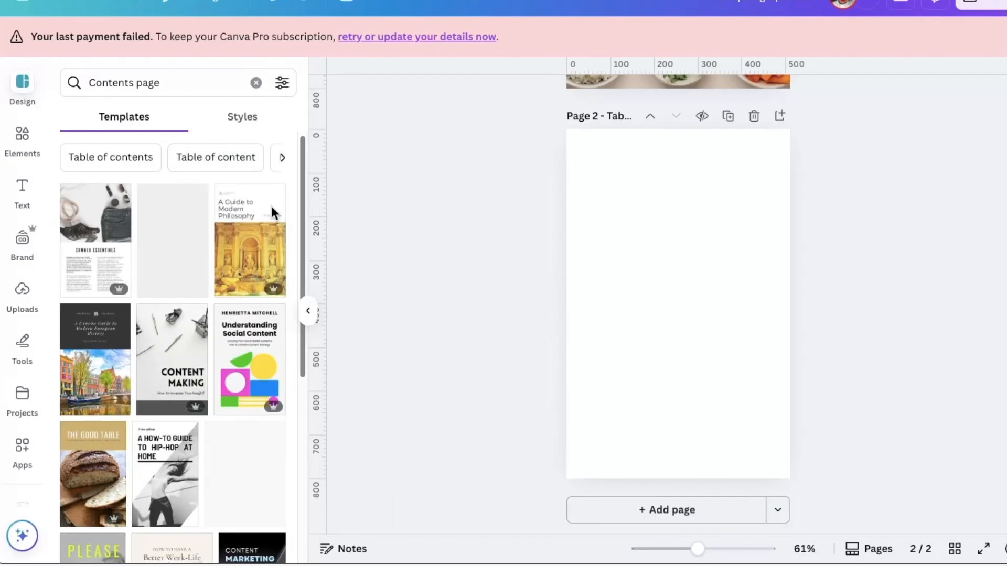
pyautogui.click(231, 164)
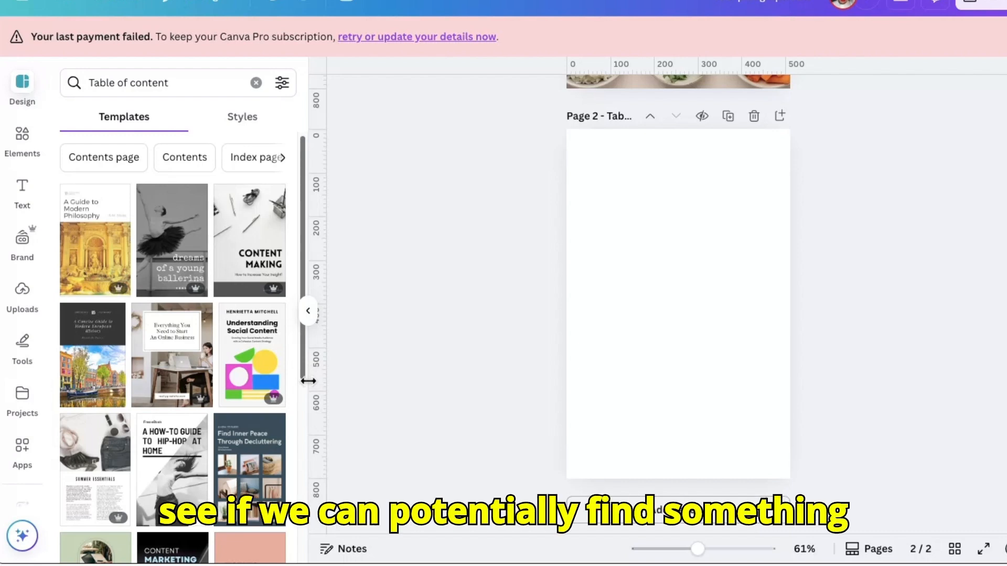
# - Browse the template results for a contents page layout under "Contents page", "Table of contents" and "Tables", including the styles
pyautogui.scroll(-8, 302, 373)
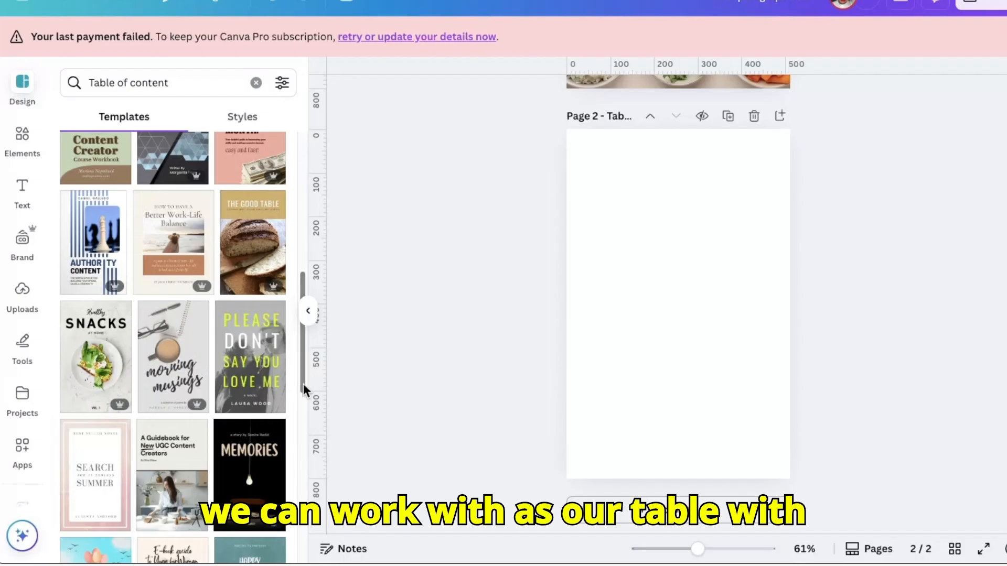
pyautogui.scroll(-10, 303, 386)
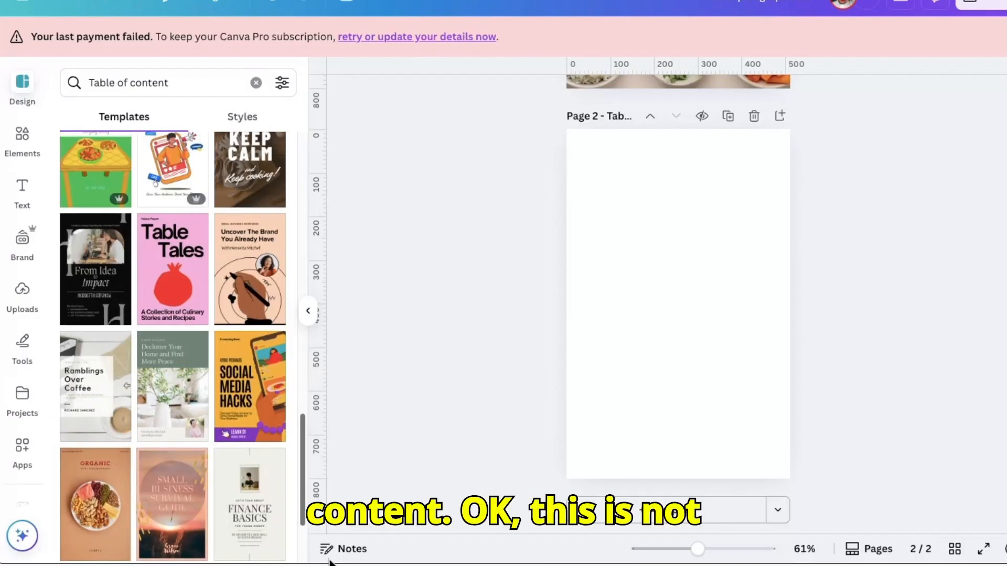
pyautogui.moveTo(303, 461); pyautogui.dragTo(303, 171)
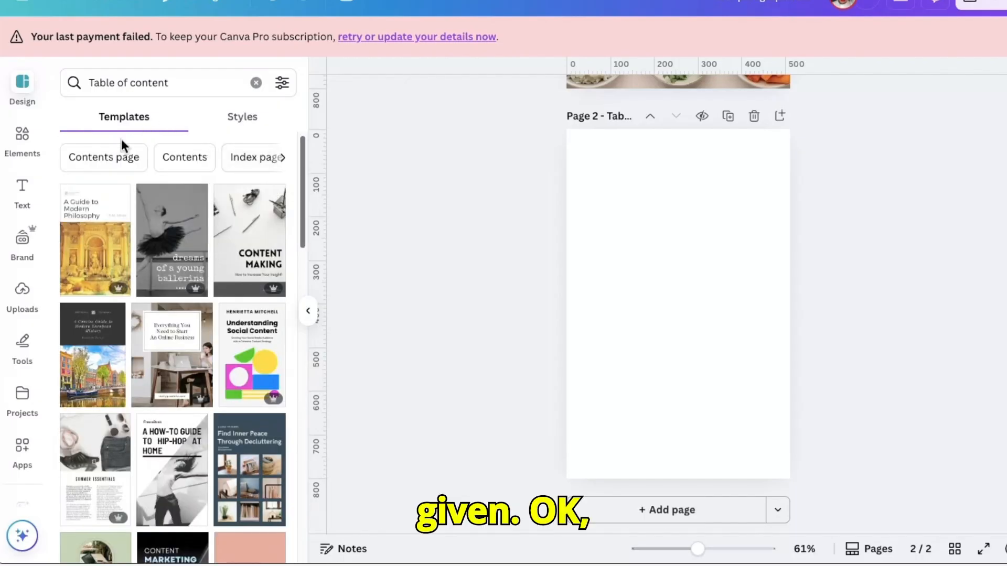
pyautogui.click(103, 159)
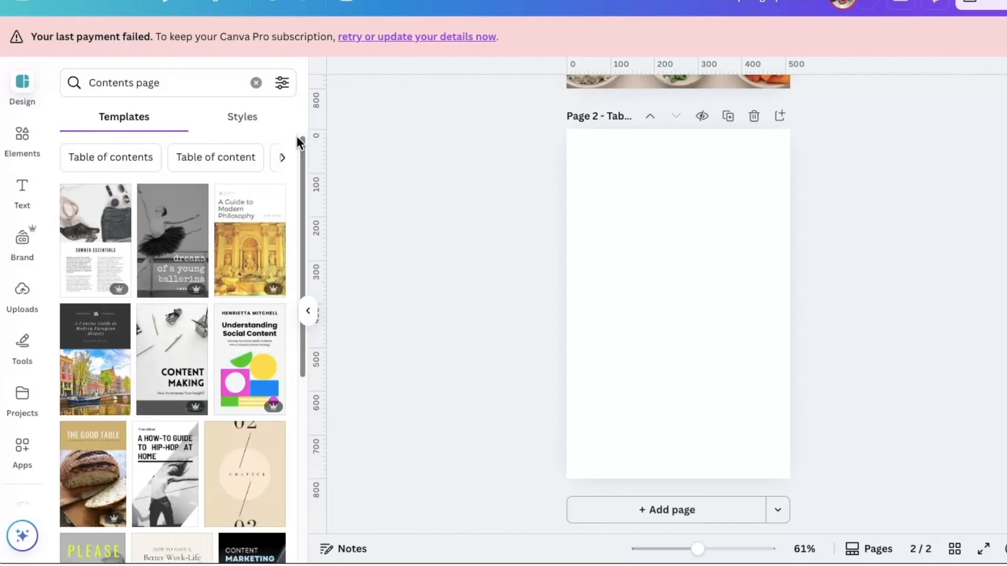
pyautogui.click(120, 160)
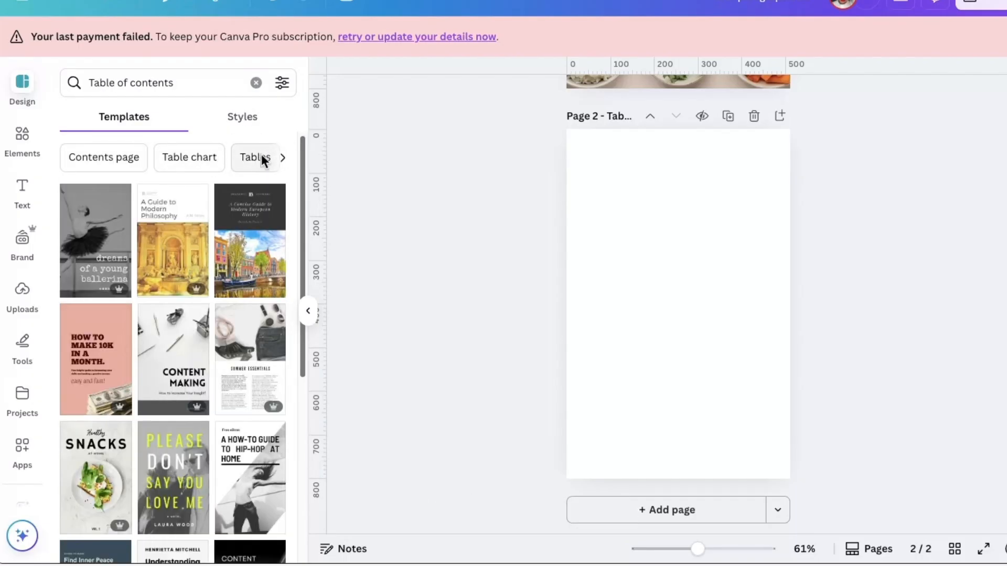
pyautogui.click(261, 159)
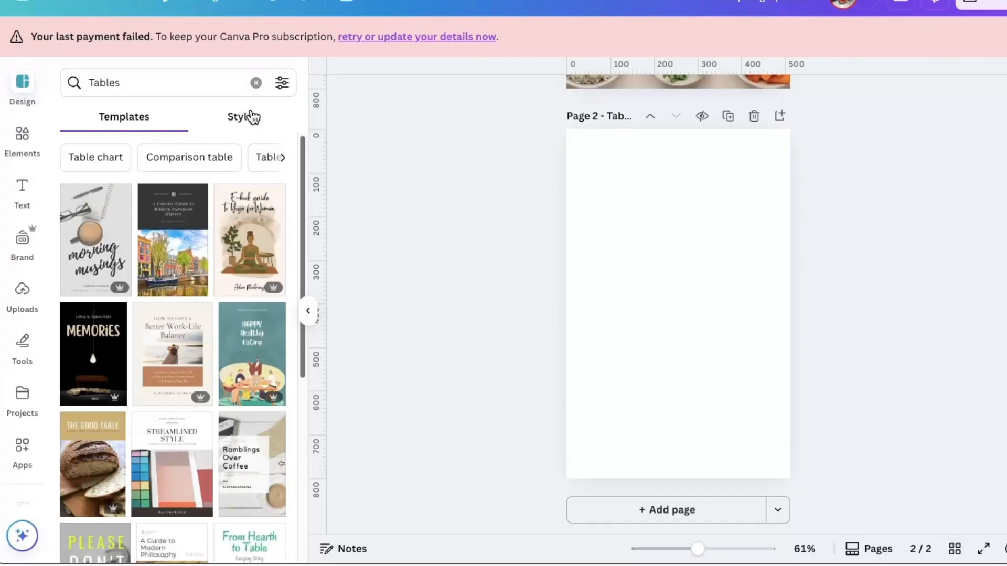
pyautogui.click(252, 117)
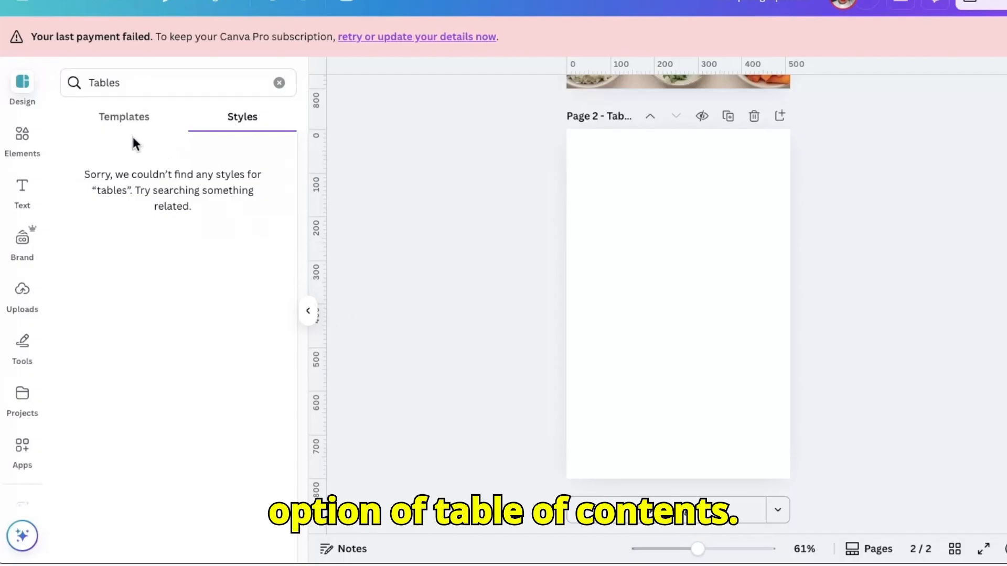
pyautogui.click(127, 118)
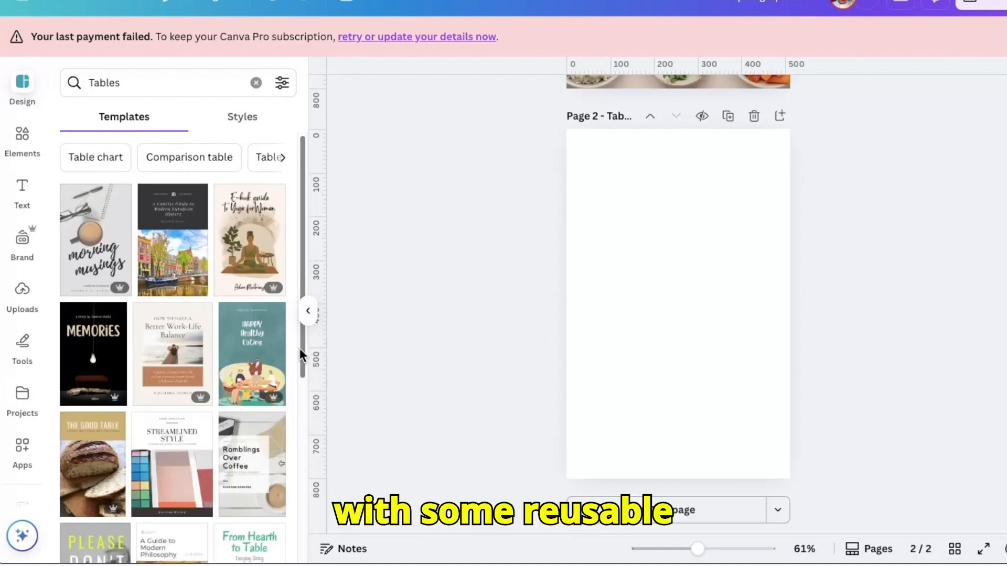
pyautogui.moveTo(305, 363); pyautogui.dragTo(339, 309)
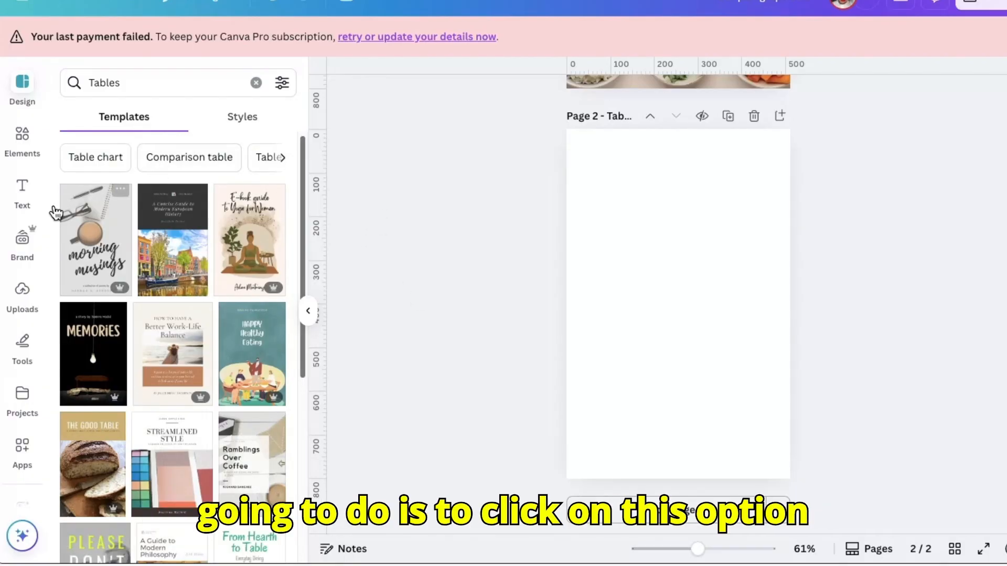
# - Add a heading to page 2 and copy the title "Table of Contents" from the ebook outline in ChatGPT
pyautogui.click(23, 193)
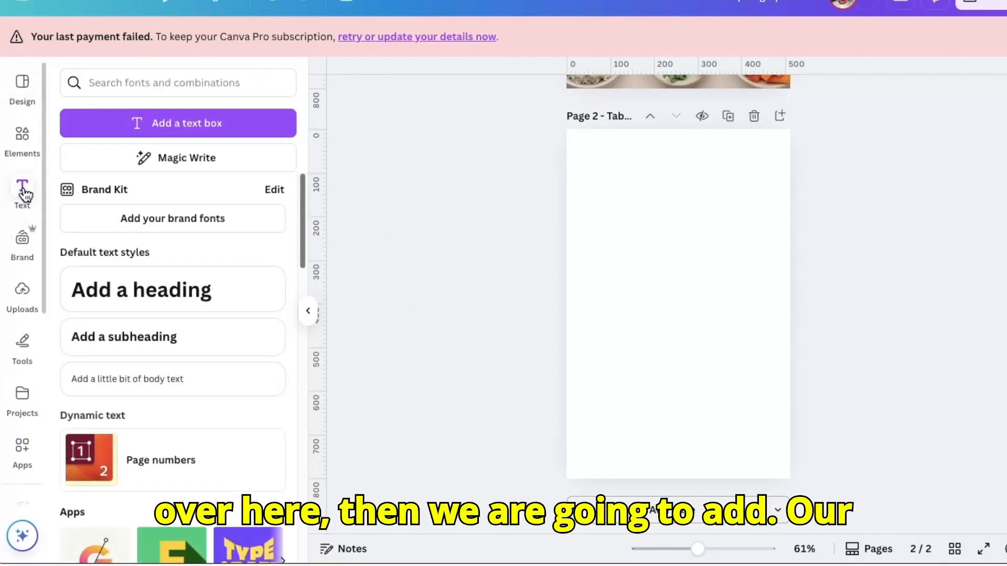
pyautogui.click(149, 304)
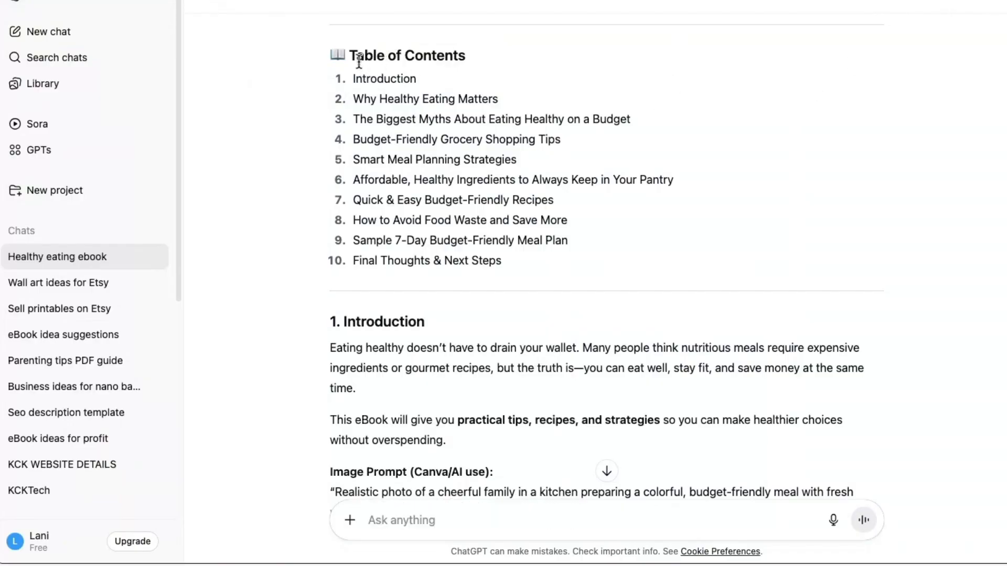
pyautogui.moveTo(350, 57); pyautogui.dragTo(493, 66)
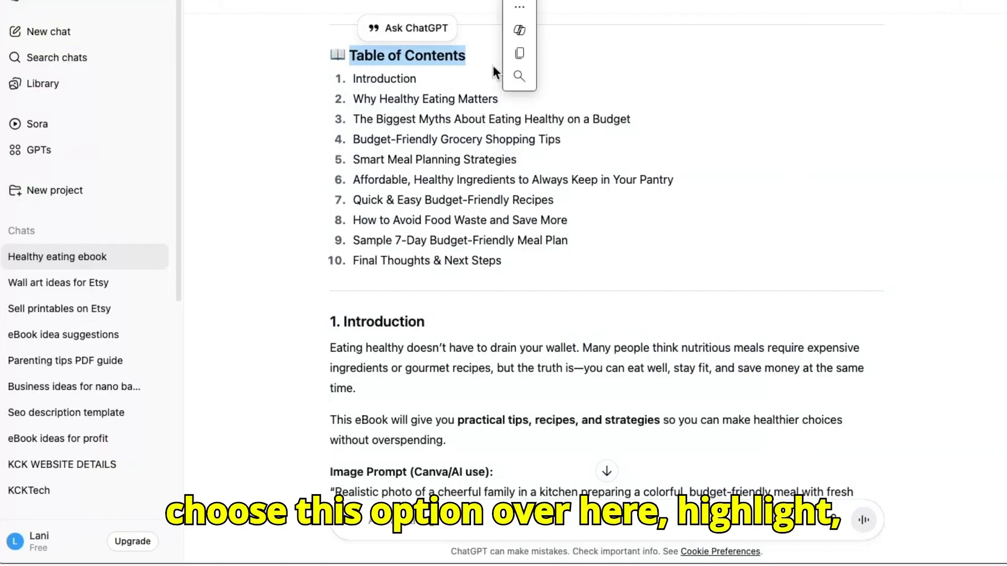
pyautogui.click(520, 53)
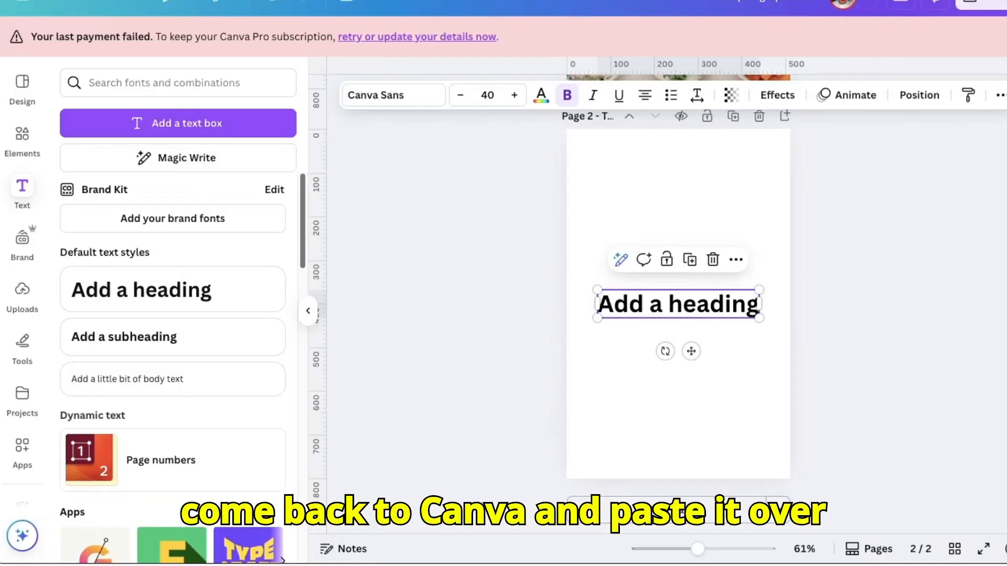
# - In Canva, replace the placeholder heading with the copied title, remove the stray numbered line and shorten it to "Table of Content"
pyautogui.doubleClick(704, 306)
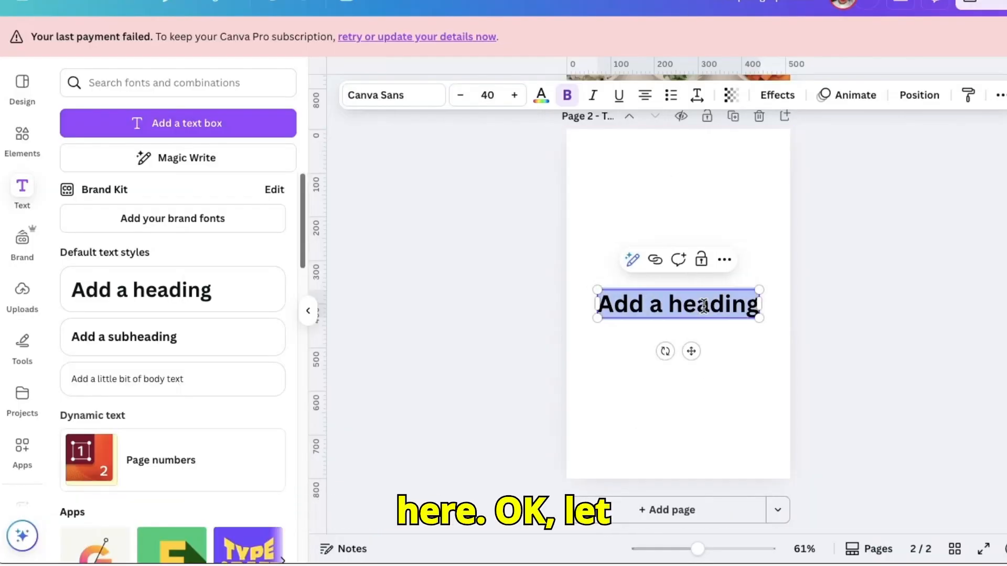
pyautogui.press('BackSpace')
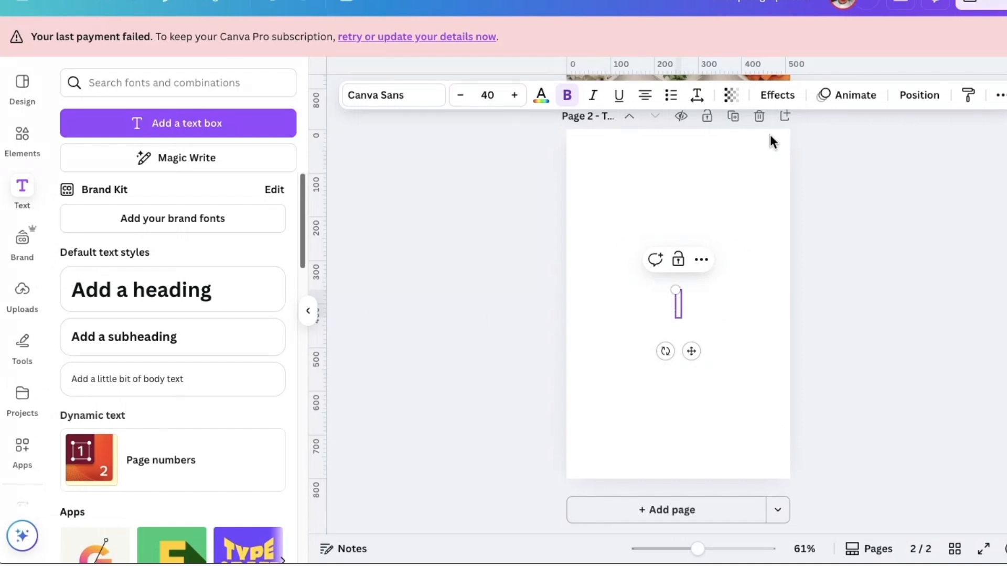
pyautogui.rightClick(678, 307)
pyautogui.click(712, 96)
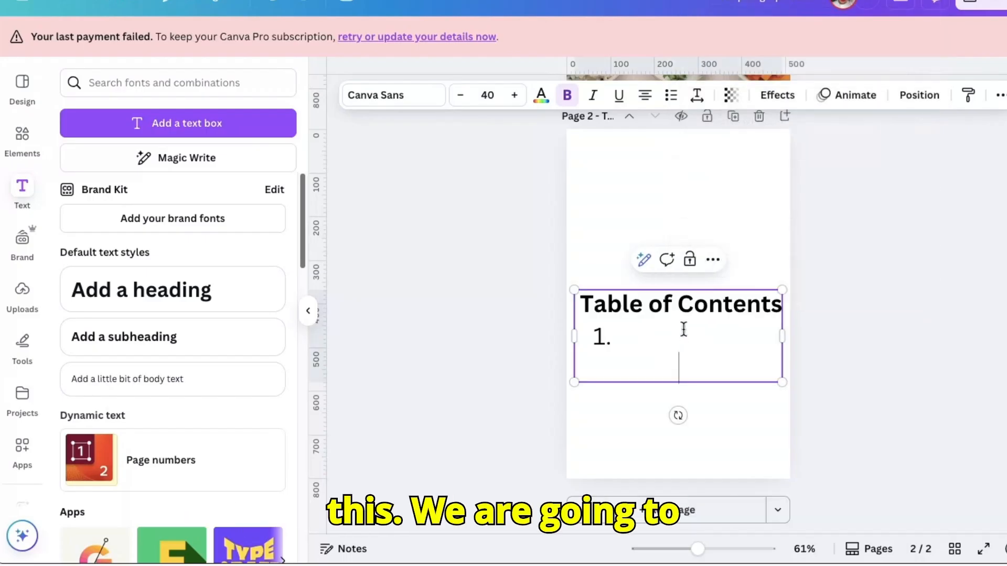
pyautogui.click(624, 338)
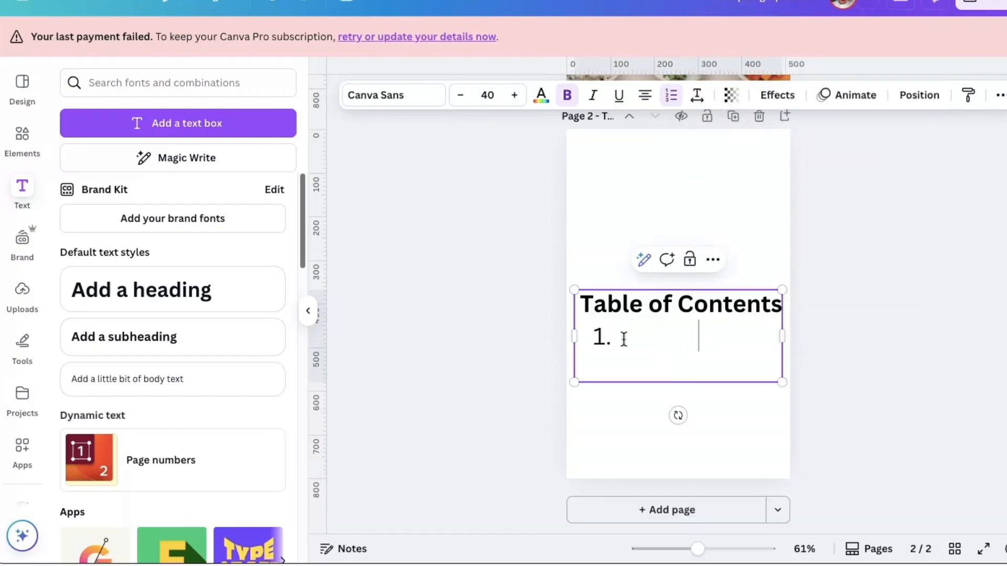
pyautogui.press('BackSpace')
pyautogui.press('BackSpace')
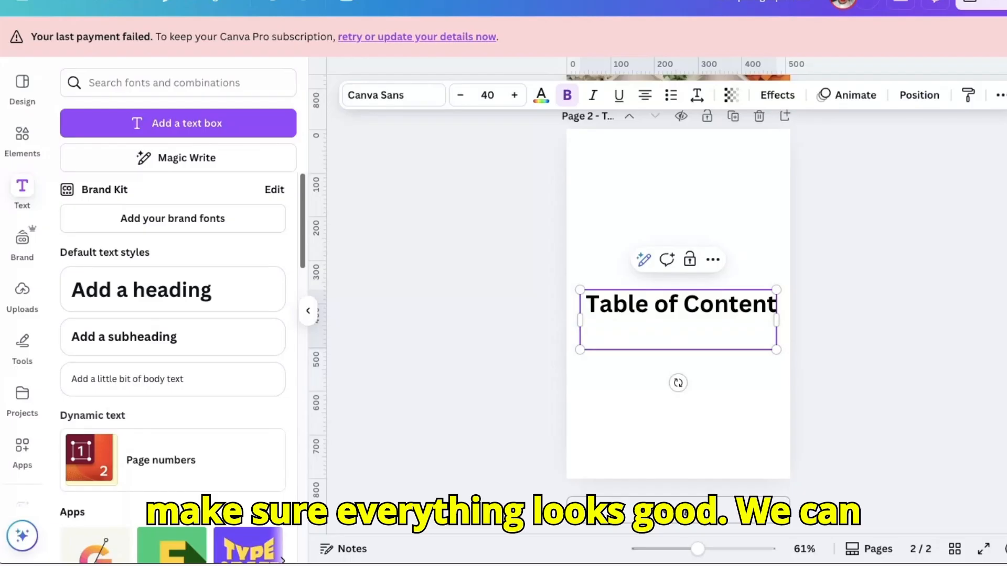
# - Reduce the "Table of Content" heading's font size to 24
pyautogui.click(460, 95)
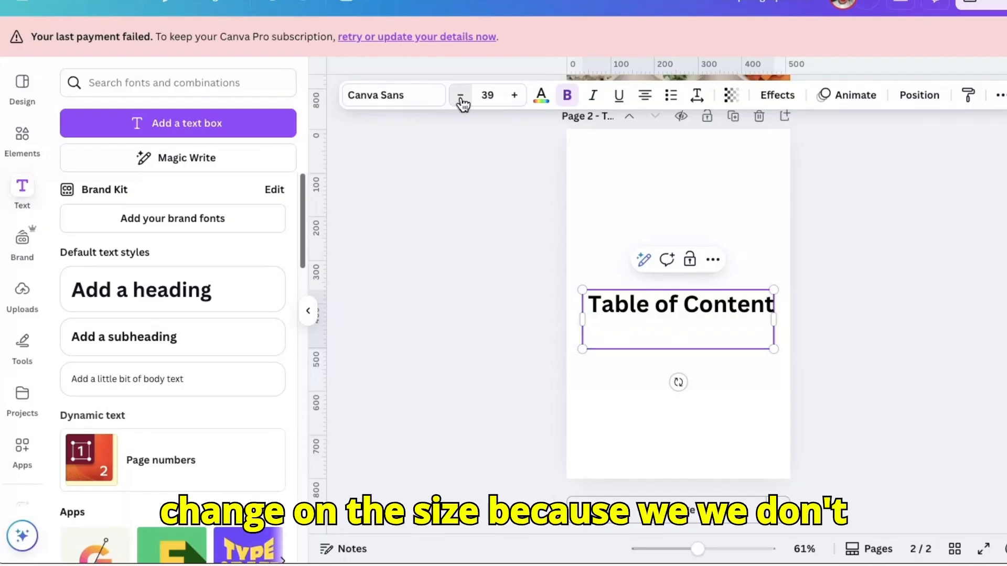
pyautogui.click(460, 96)
pyautogui.click(460, 95)
pyautogui.click(461, 96)
pyautogui.click(461, 95)
pyautogui.click(461, 95)
pyautogui.click(460, 95)
pyautogui.click(461, 96)
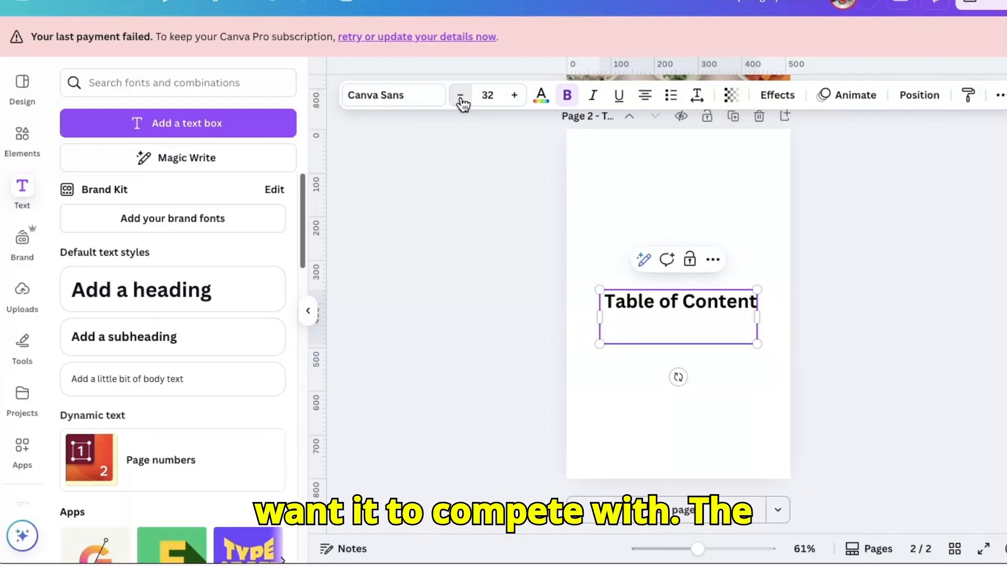
pyautogui.click(460, 96)
pyautogui.click(460, 95)
pyautogui.click(461, 95)
pyautogui.click(460, 95)
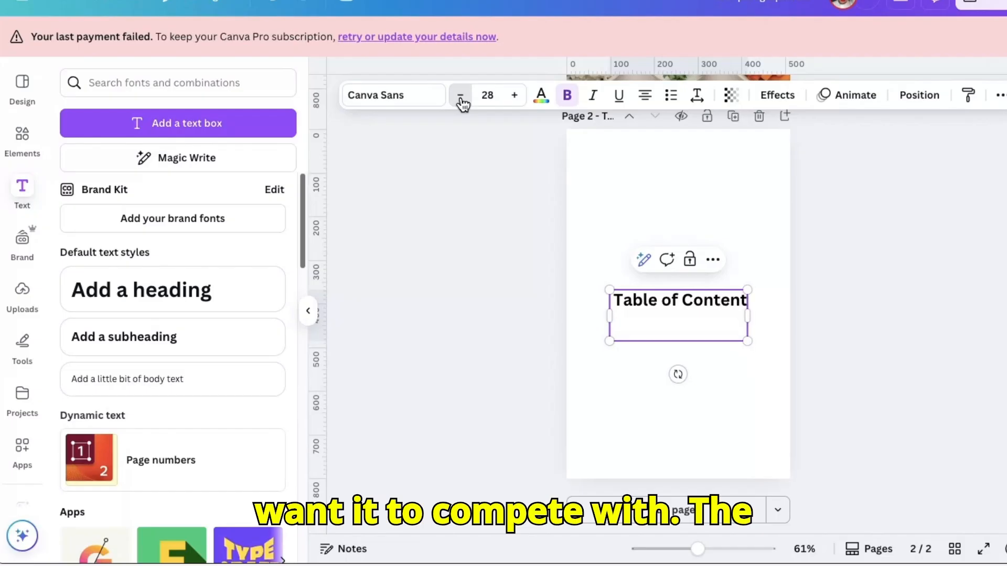
pyautogui.click(460, 95)
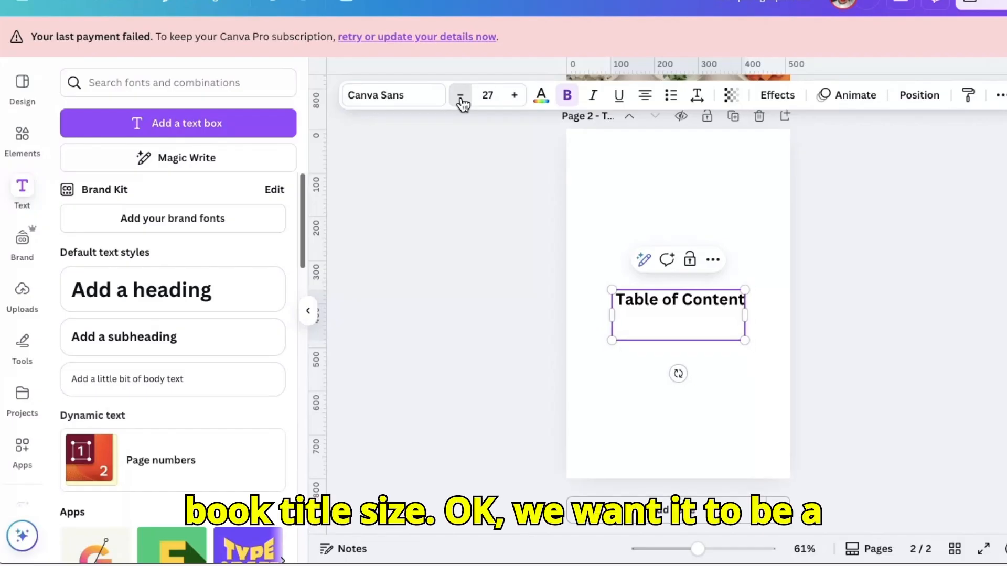
pyautogui.click(461, 95)
pyautogui.click(460, 95)
pyautogui.click(461, 95)
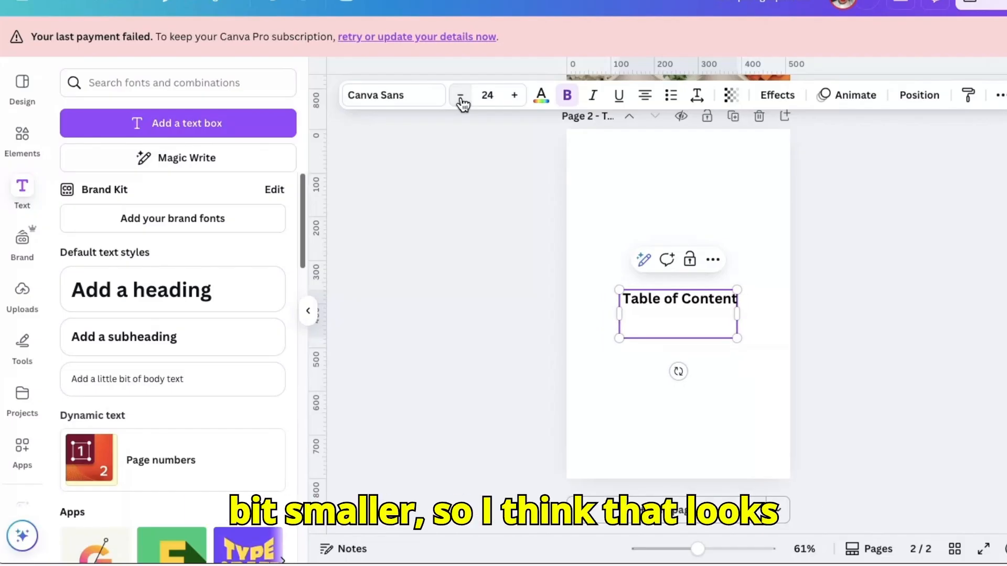
pyautogui.click(976, 320)
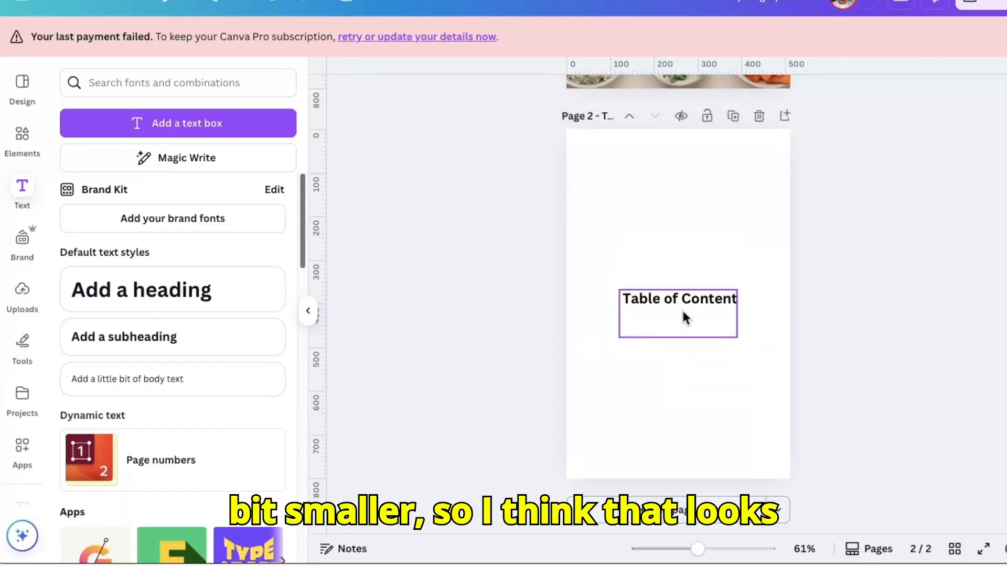
# - Move the "Table of Content" heading to the top of page 2, centred horizontally, and compare it with the cover
pyautogui.moveTo(684, 316); pyautogui.dragTo(681, 165)
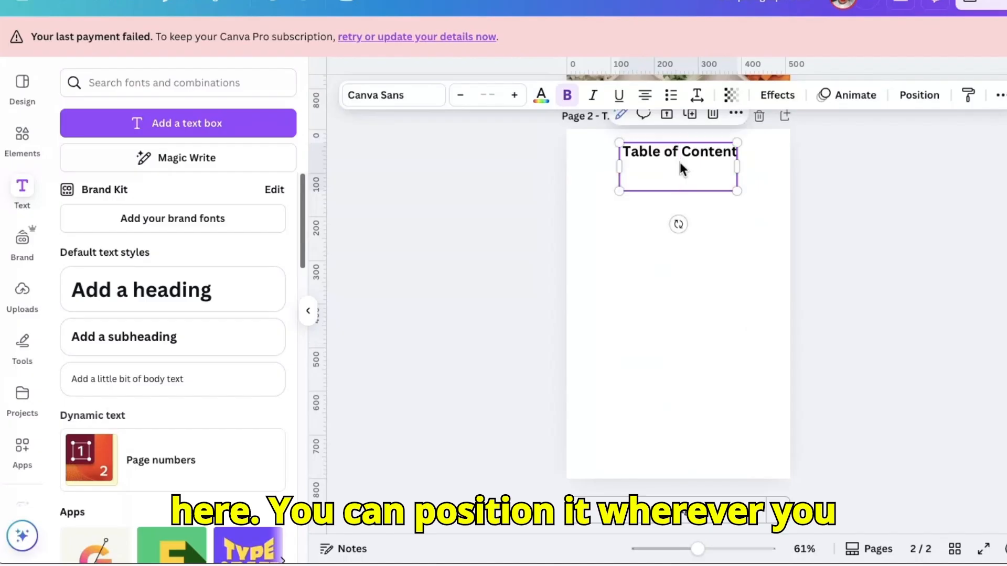
pyautogui.scroll(7, 678, 314)
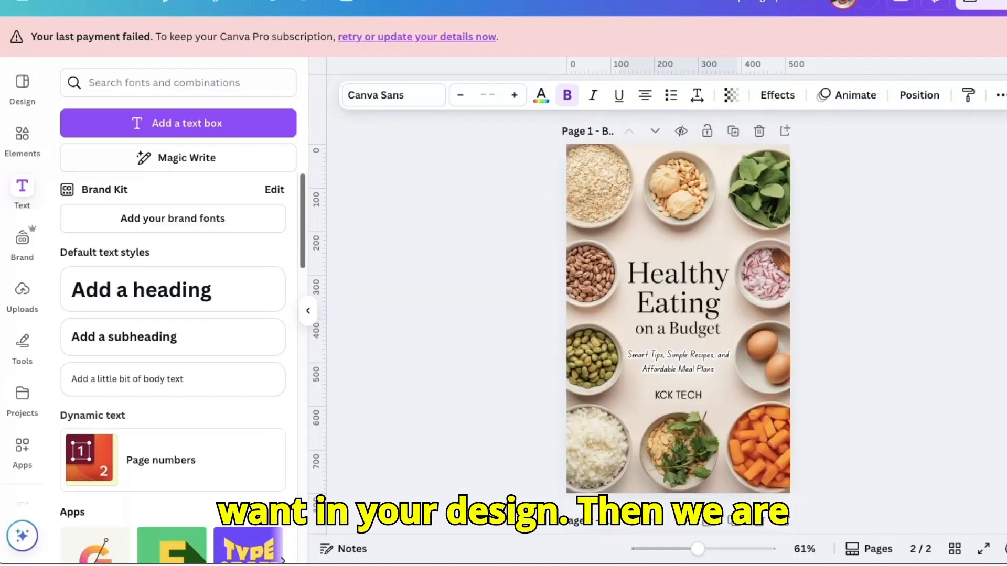
pyautogui.scroll(-7, 690, 253)
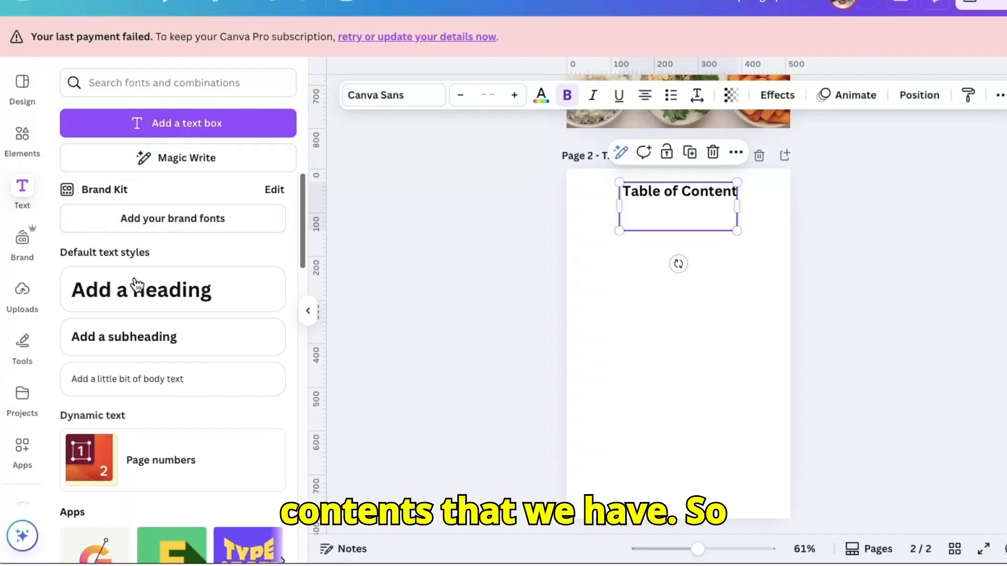
# - Add a text box below the heading and fill it with all ten chapter titles copied from the ChatGPT outline
pyautogui.click(193, 125)
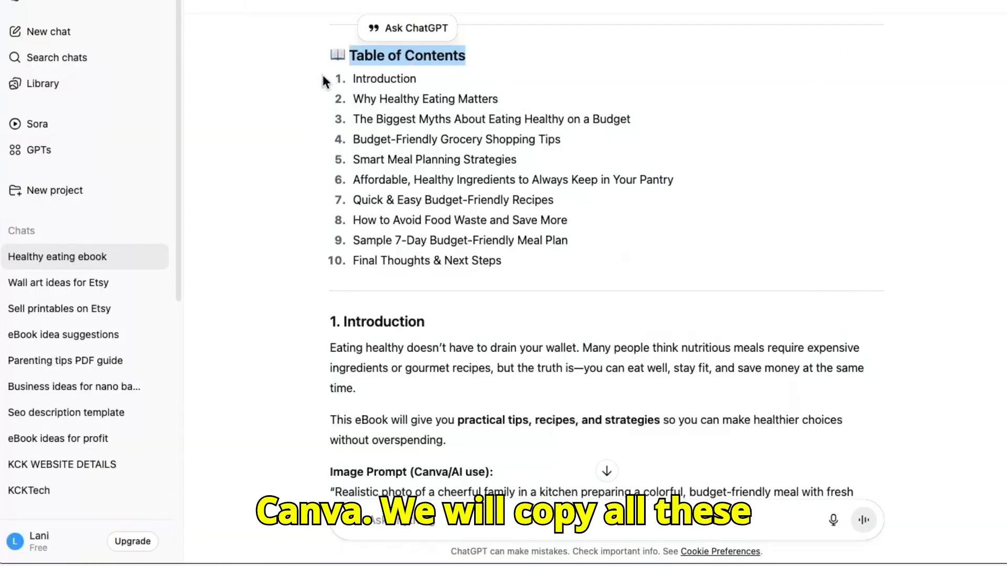
pyautogui.moveTo(365, 95); pyautogui.dragTo(513, 251)
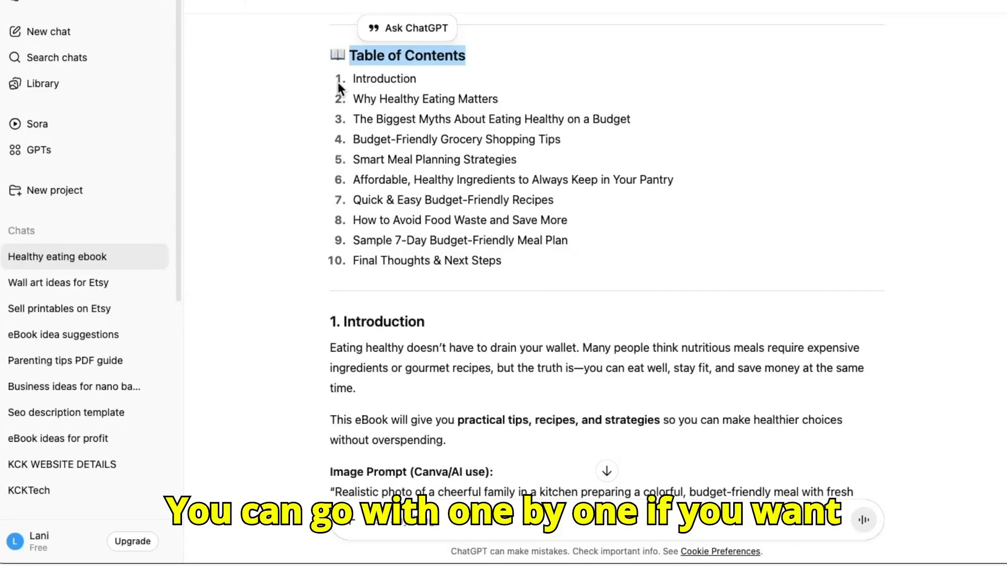
pyautogui.moveTo(354, 63); pyautogui.dragTo(404, 93)
pyautogui.moveTo(513, 263); pyautogui.dragTo(351, 78)
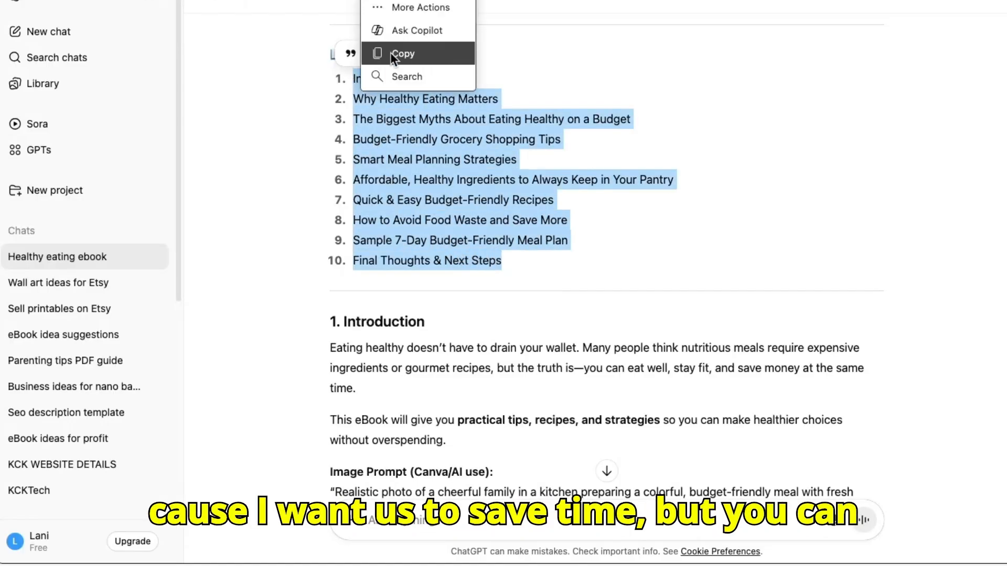
pyautogui.click(434, 55)
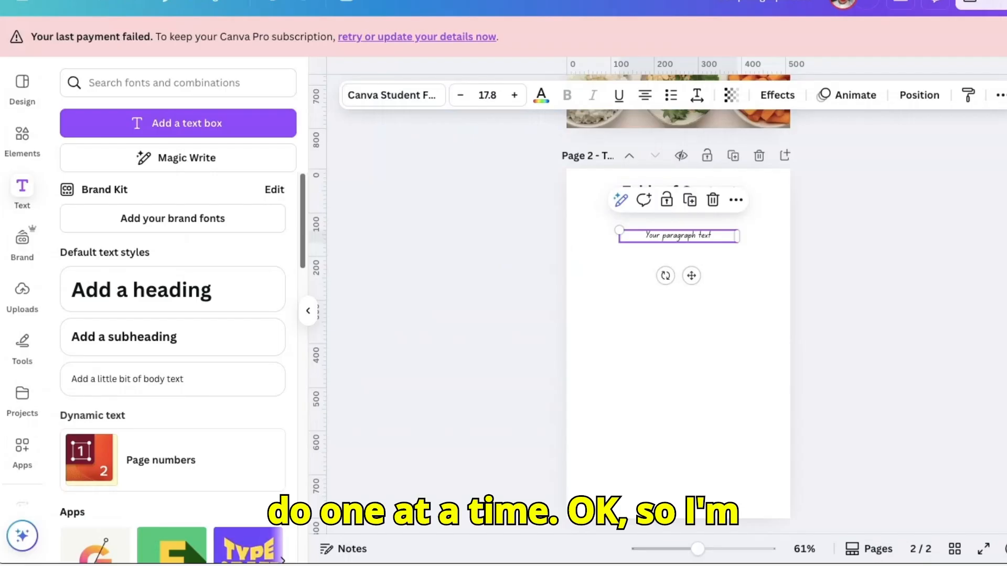
pyautogui.rightClick(710, 234)
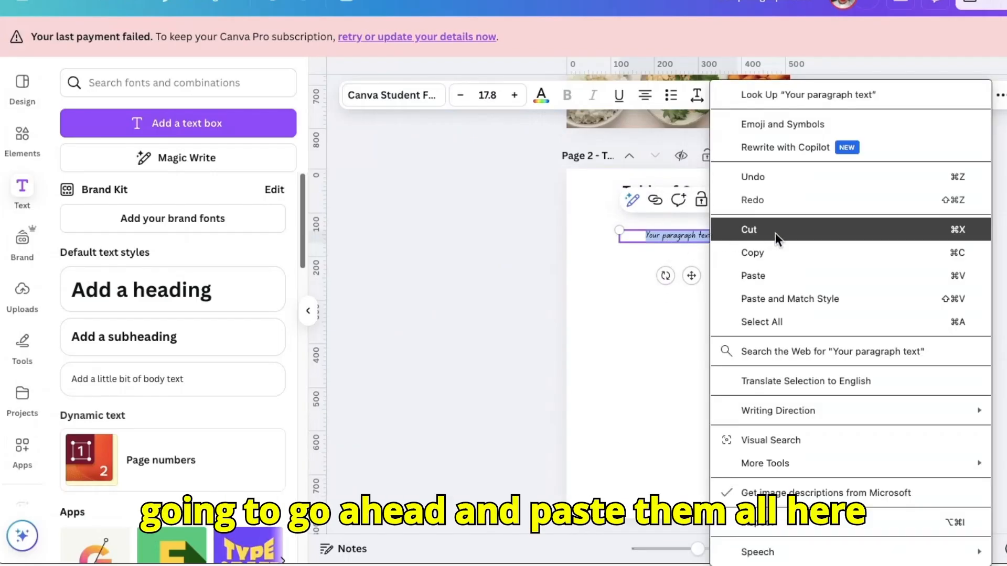
pyautogui.click(772, 270)
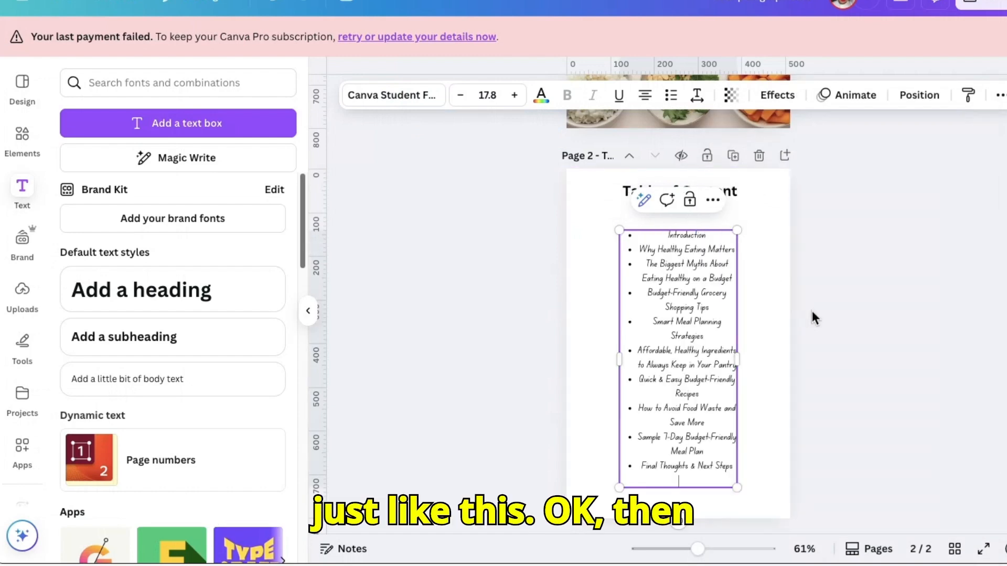
# - Widen the chapter list's text box, position it within page 2's margins and left-align its text
pyautogui.moveTo(739, 365); pyautogui.dragTo(795, 366)
pyautogui.click(877, 313)
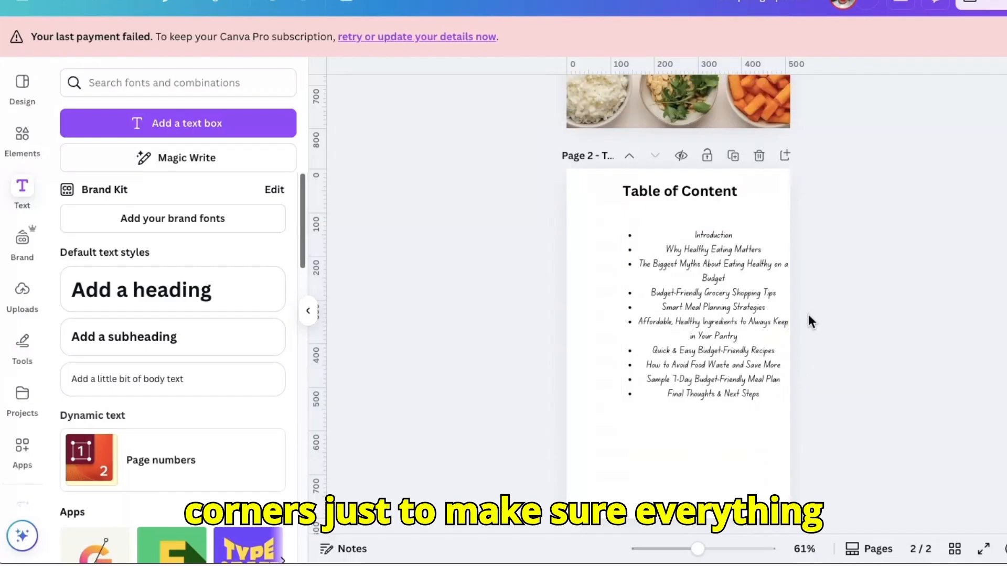
pyautogui.moveTo(679, 291)
pyautogui.mouseDown()
pyautogui.moveTo(613, 283)
pyautogui.moveTo(659, 293)
pyautogui.mouseUp()
pyautogui.click(645, 95)
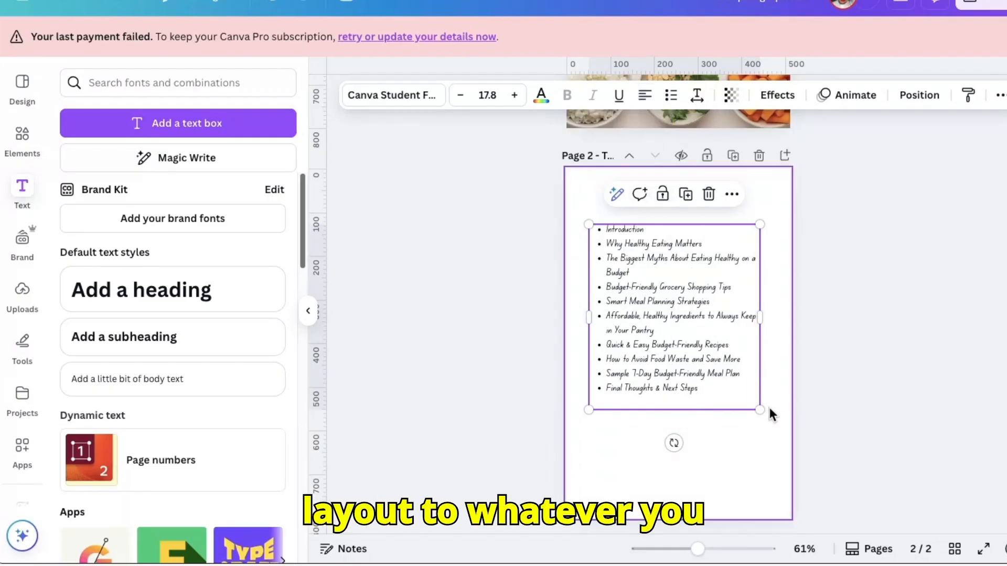
# - Enlarge the chapter list's text box and reposition it so it spans page 2's full width below the heading
pyautogui.moveTo(760, 410); pyautogui.dragTo(776, 496)
pyautogui.click(950, 324)
pyautogui.moveTo(738, 322); pyautogui.dragTo(714, 318)
pyautogui.click(900, 261)
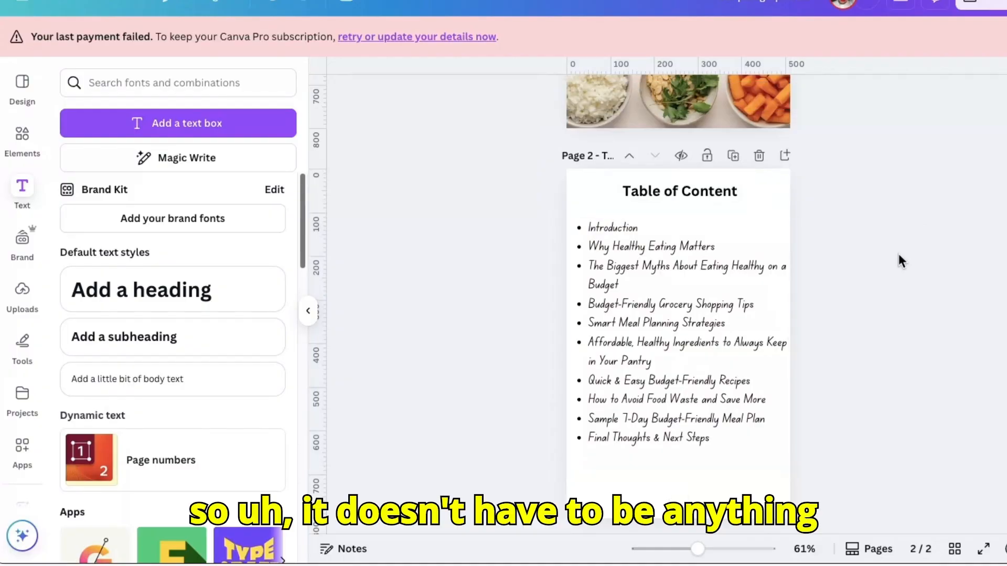
# - Change the "Table of Content" heading's font to Glacial Indifference and compare it with the author name on the cover
pyautogui.click(700, 192)
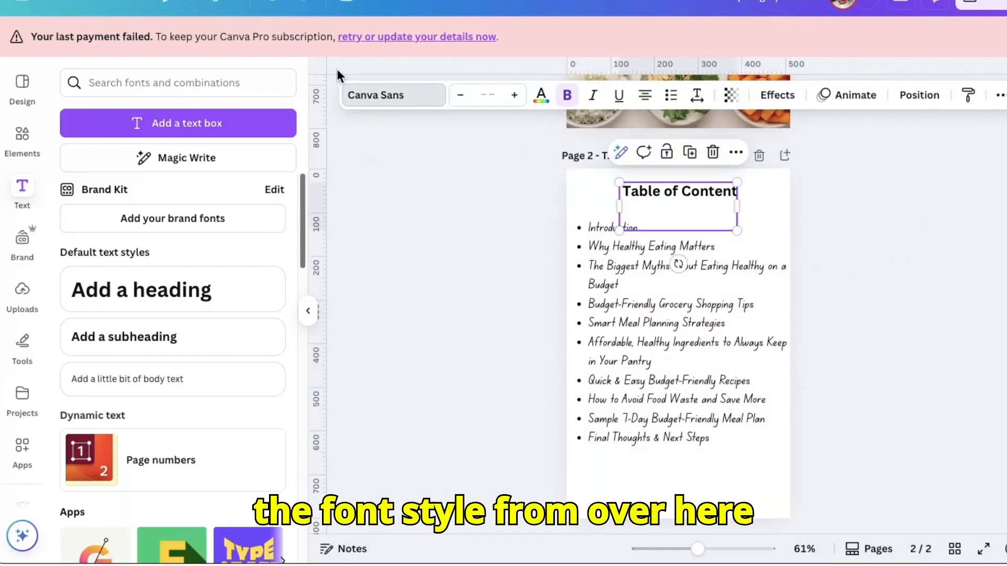
pyautogui.click(347, 93)
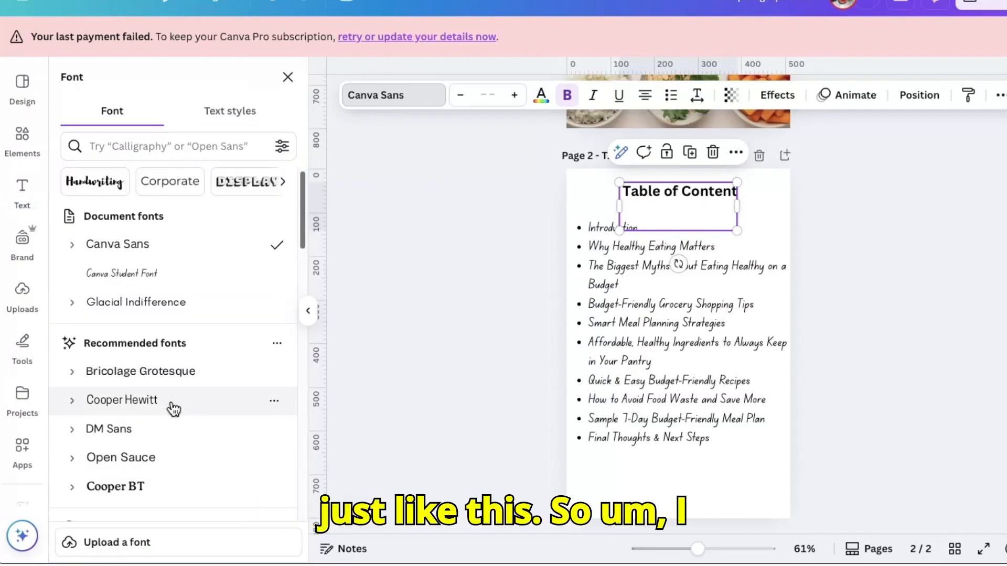
pyautogui.click(185, 309)
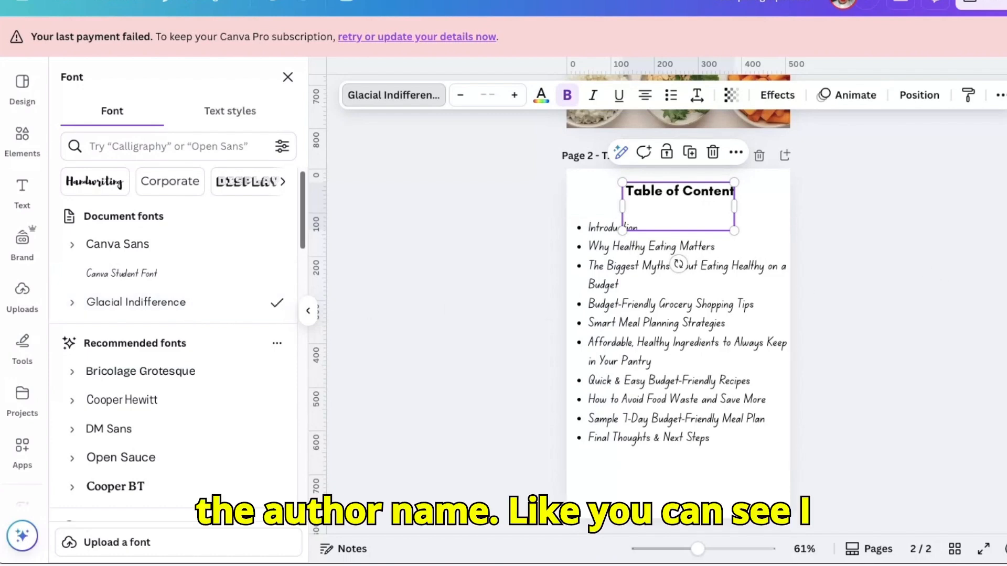
pyautogui.scroll(5, 682, 262)
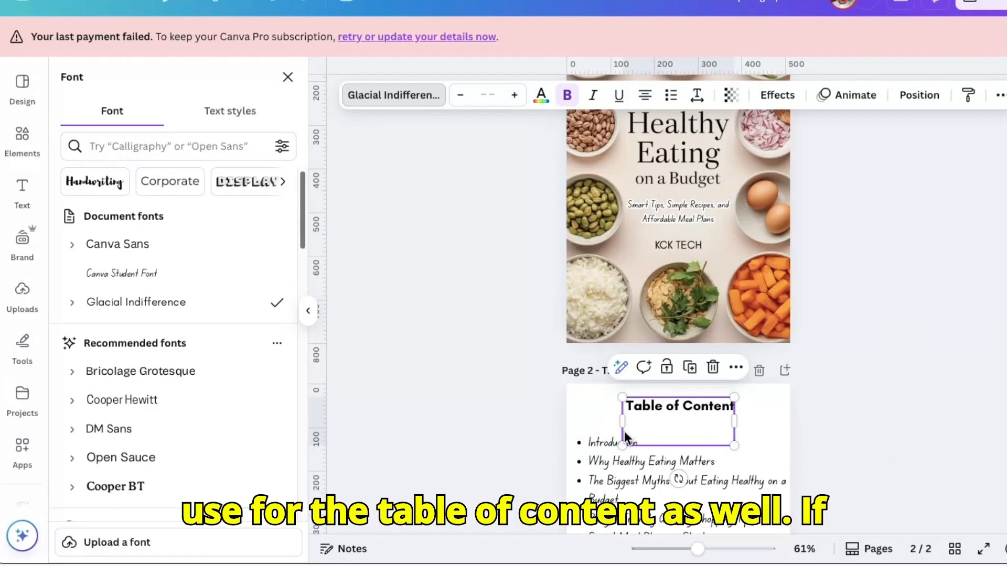
# - Enlarge the "Table of Content" heading to about 366 px wide and centre it horizontally on page 2
pyautogui.moveTo(620, 446); pyautogui.dragTo(653, 445)
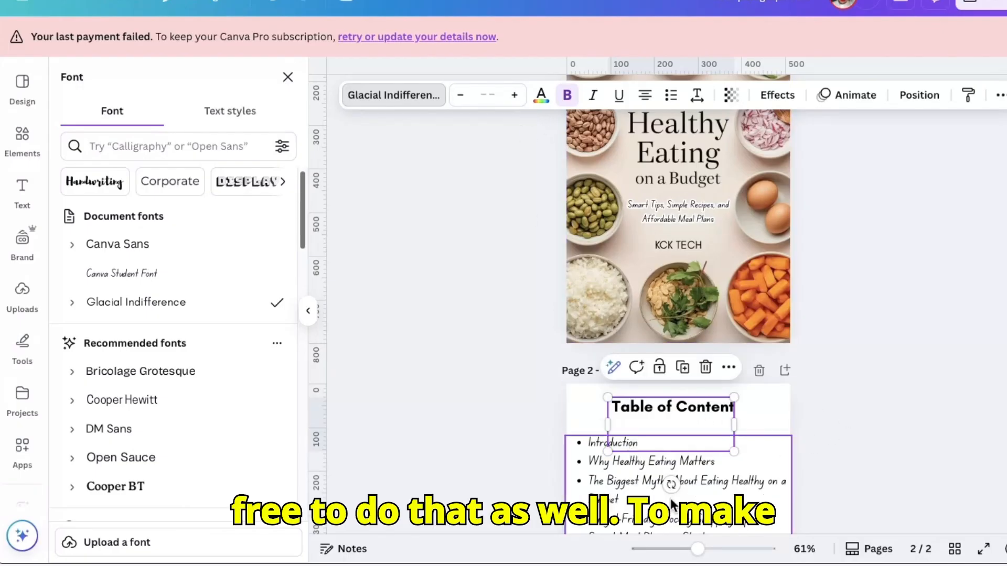
pyautogui.moveTo(733, 451); pyautogui.dragTo(754, 497)
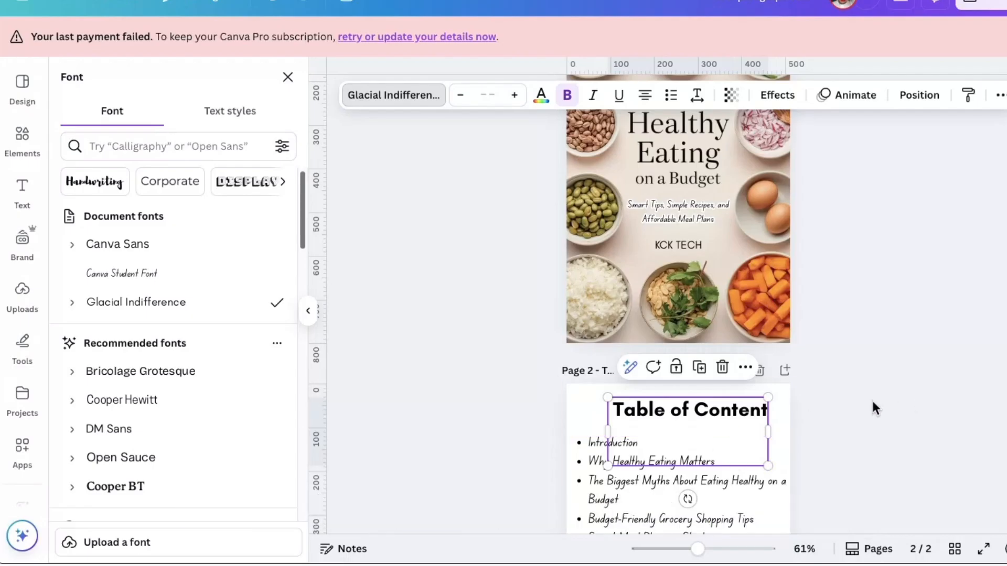
pyautogui.click(716, 415)
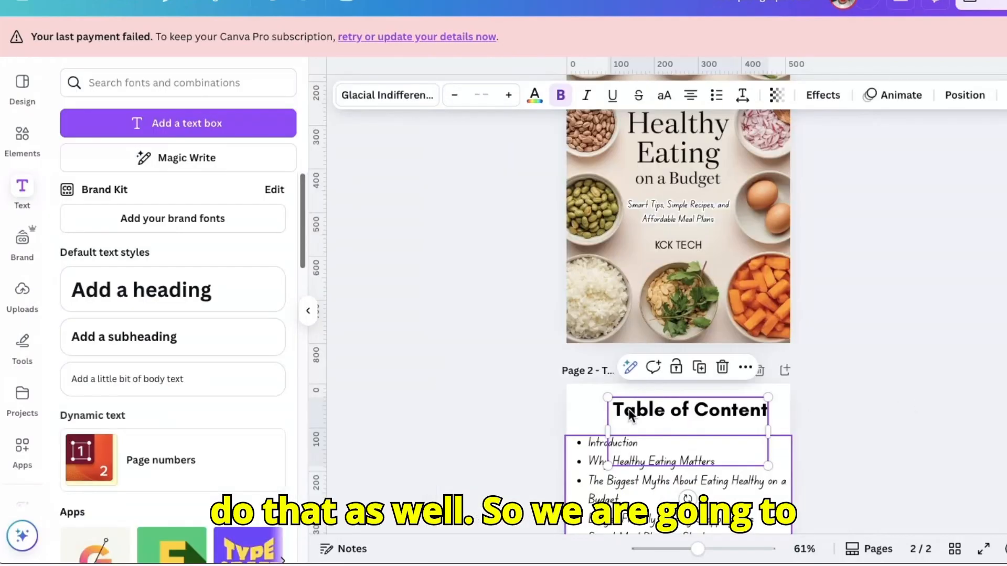
pyautogui.click(939, 93)
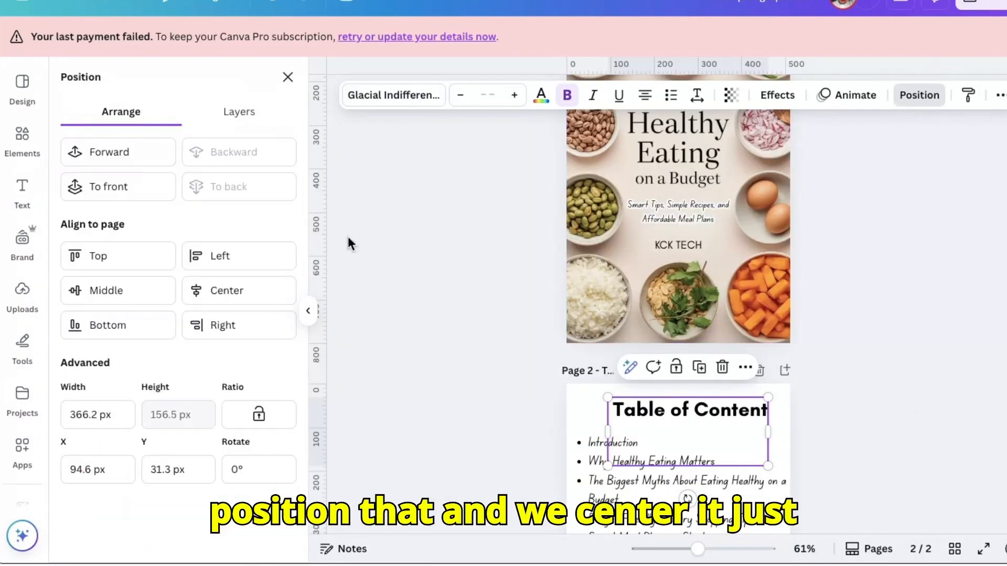
pyautogui.click(229, 292)
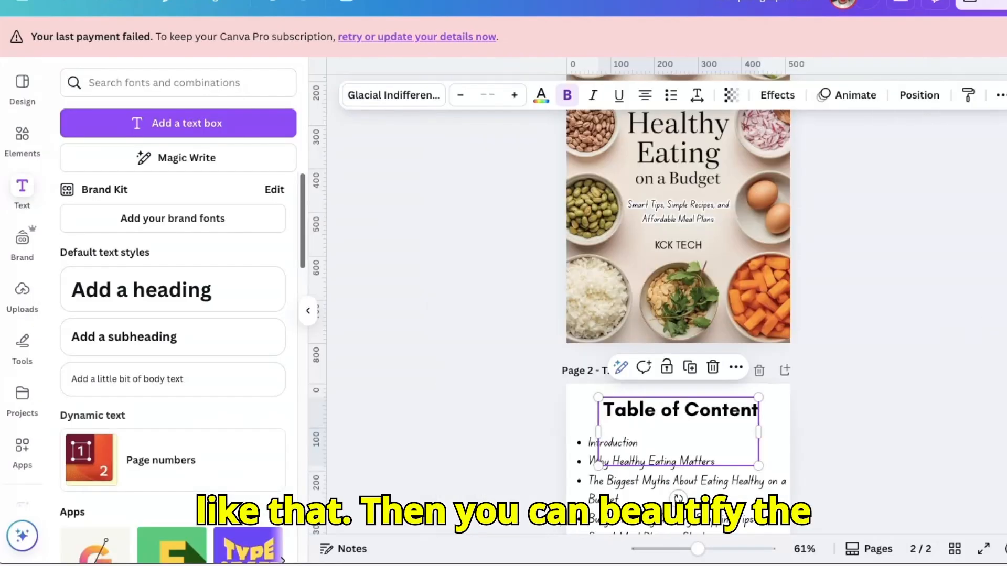
pyautogui.click(833, 397)
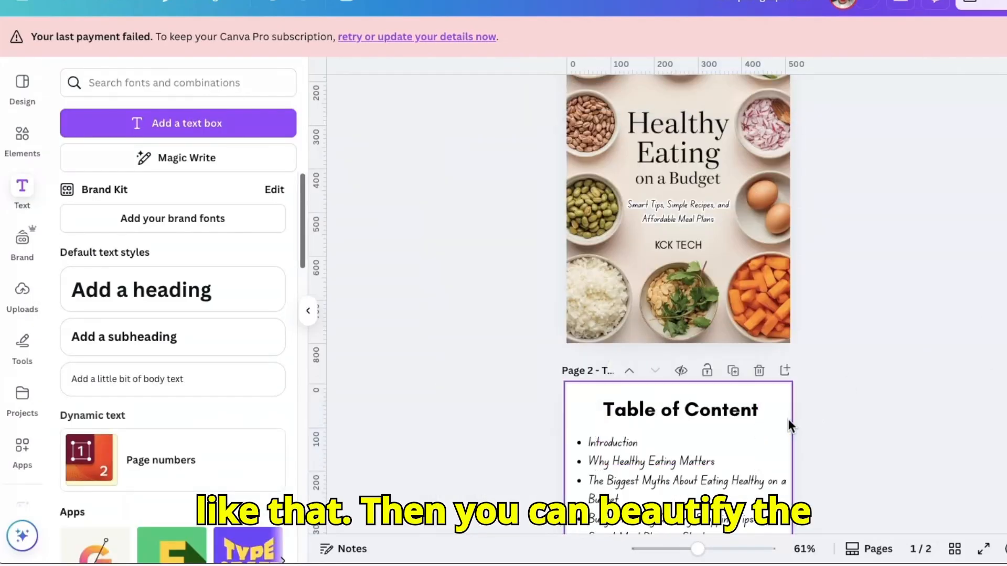
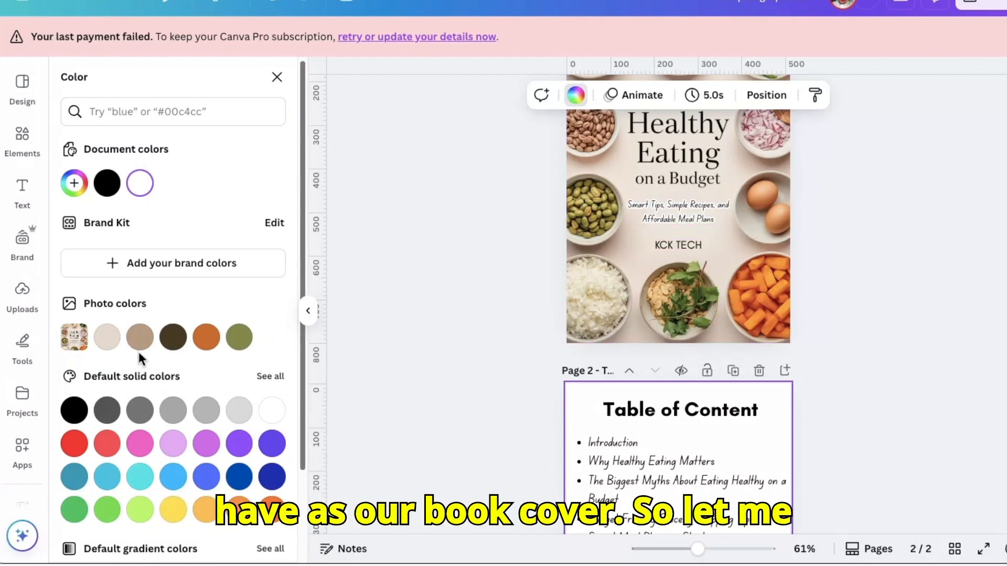
# - Try the light beige and the tan from the cover's photo colors as page 2's background color
pyautogui.click(108, 338)
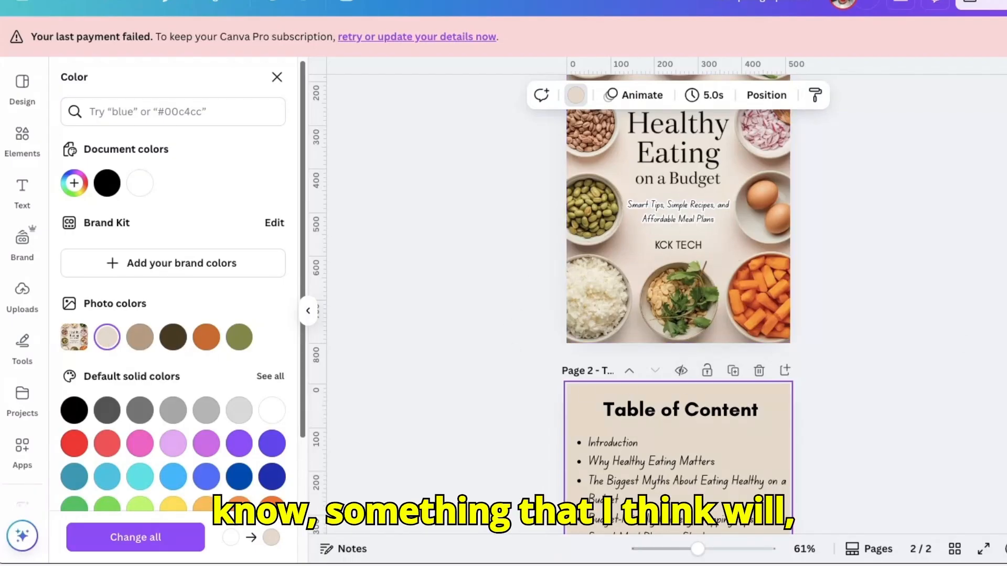
pyautogui.scroll(-4, 353, 344)
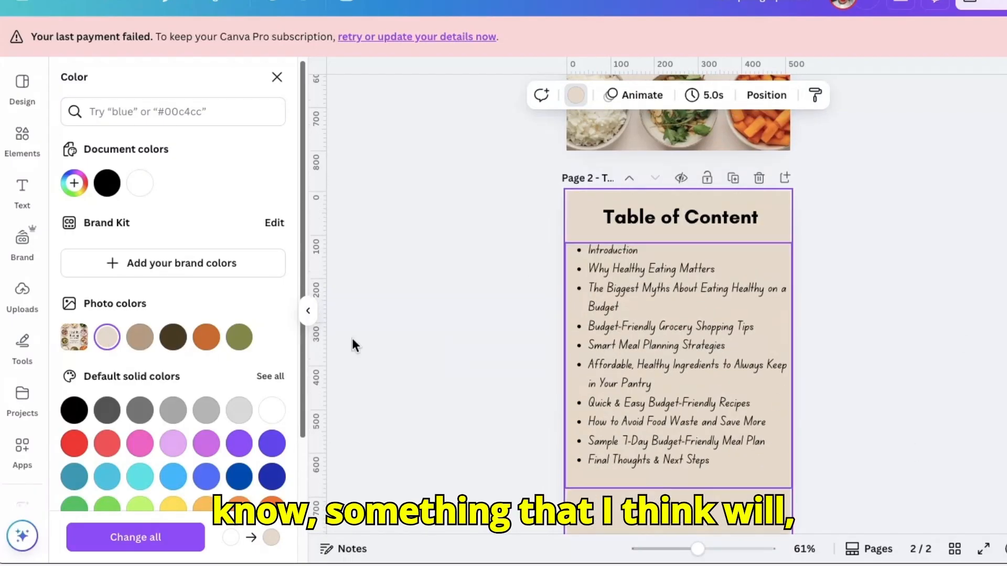
pyautogui.click(140, 338)
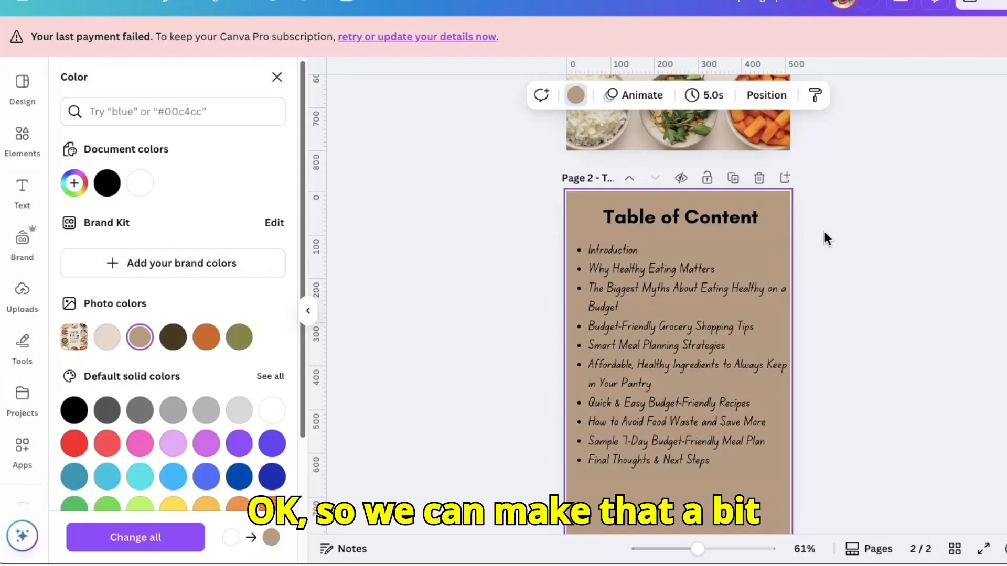
# - Set the "Table of Content" heading's text color to white (#ffffff)
pyautogui.click(694, 214)
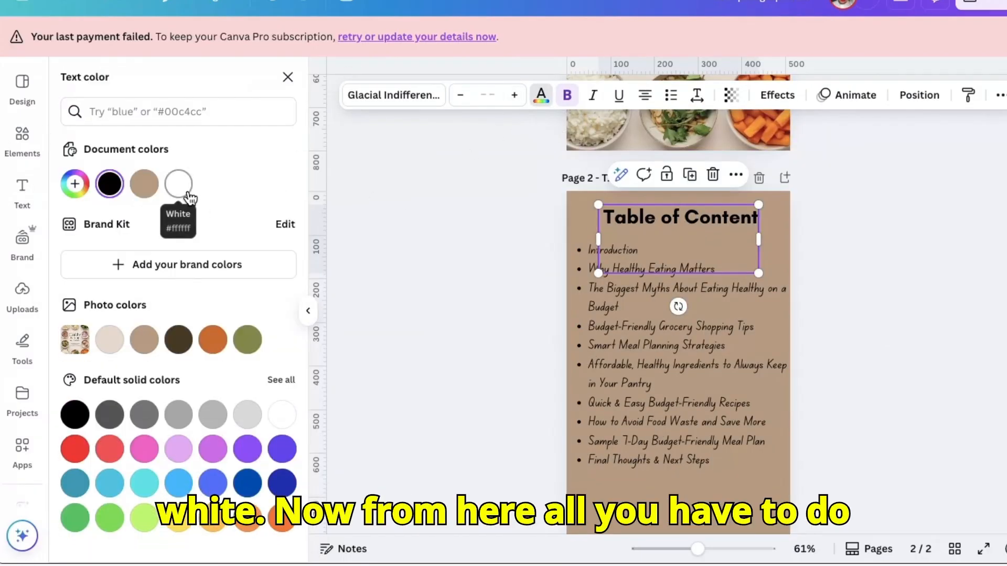
pyautogui.click(181, 188)
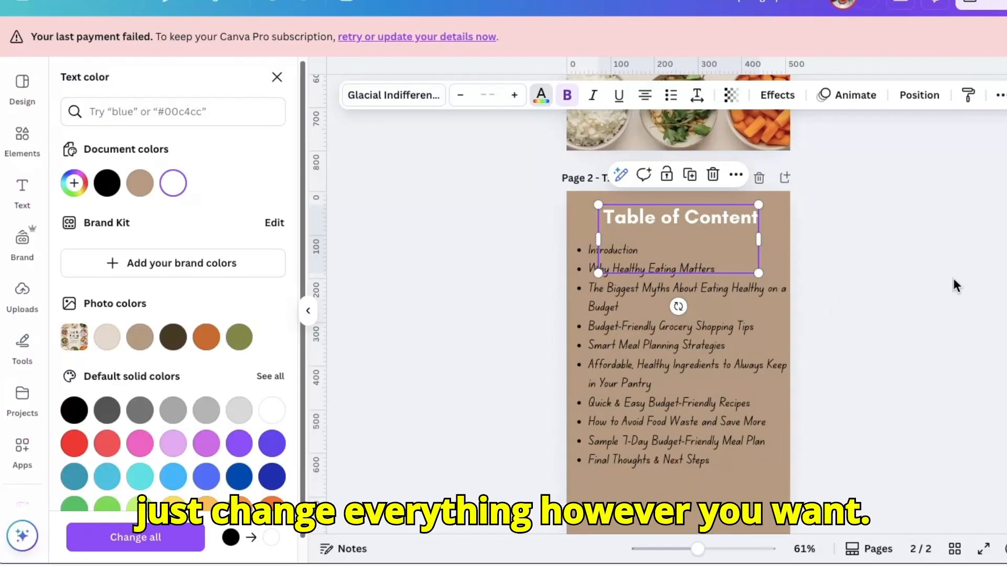
# - Search the elements for "background" photos and set the beige wall-and-shadow photo as page 2's background
pyautogui.click(32, 143)
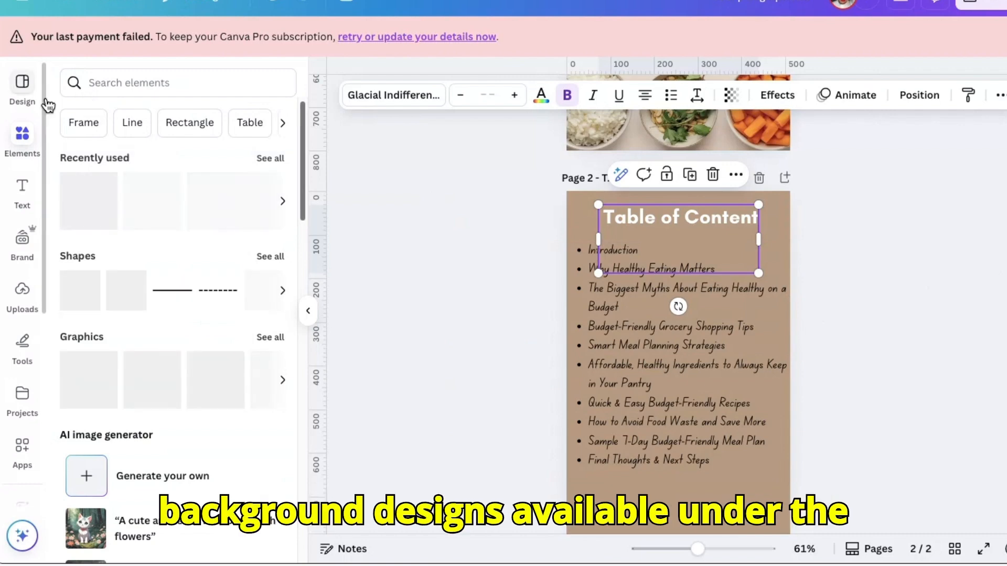
pyautogui.click(133, 82)
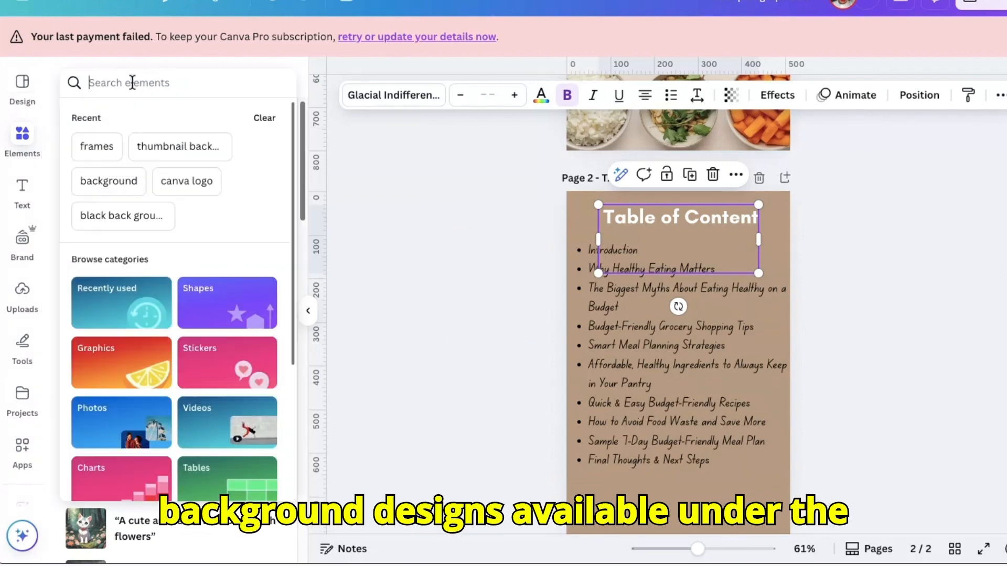
pyautogui.click(124, 180)
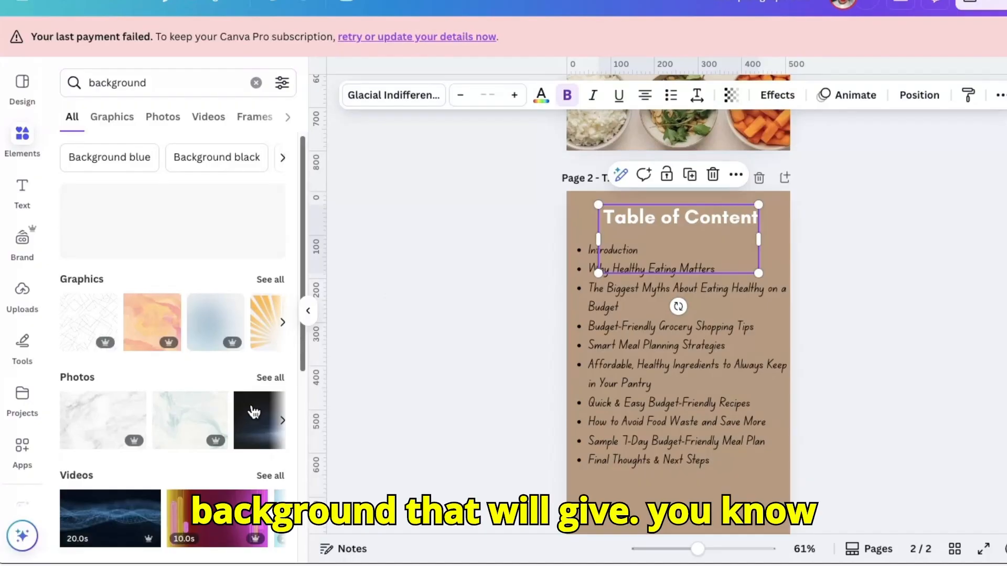
pyautogui.click(275, 379)
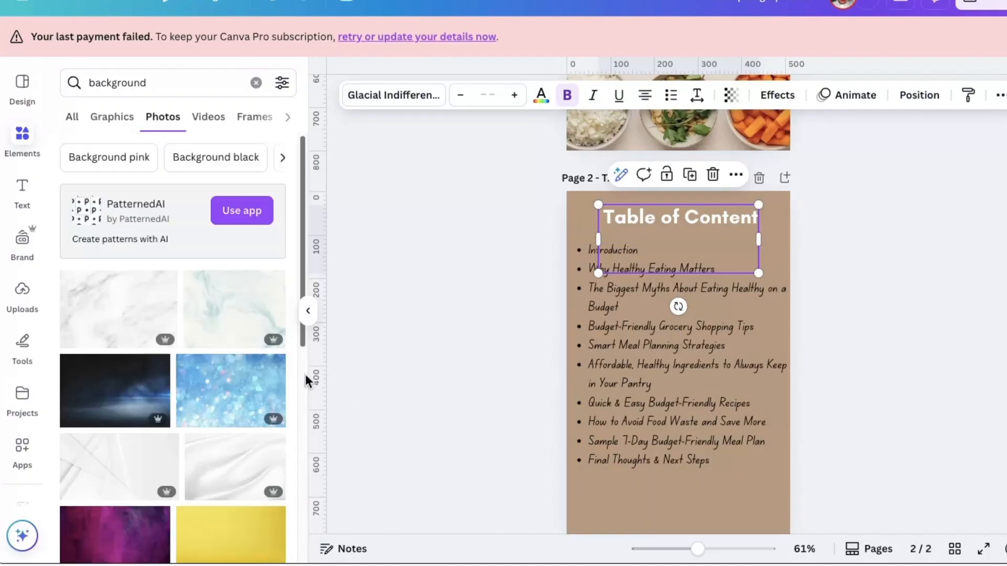
pyautogui.moveTo(301, 339); pyautogui.dragTo(311, 561)
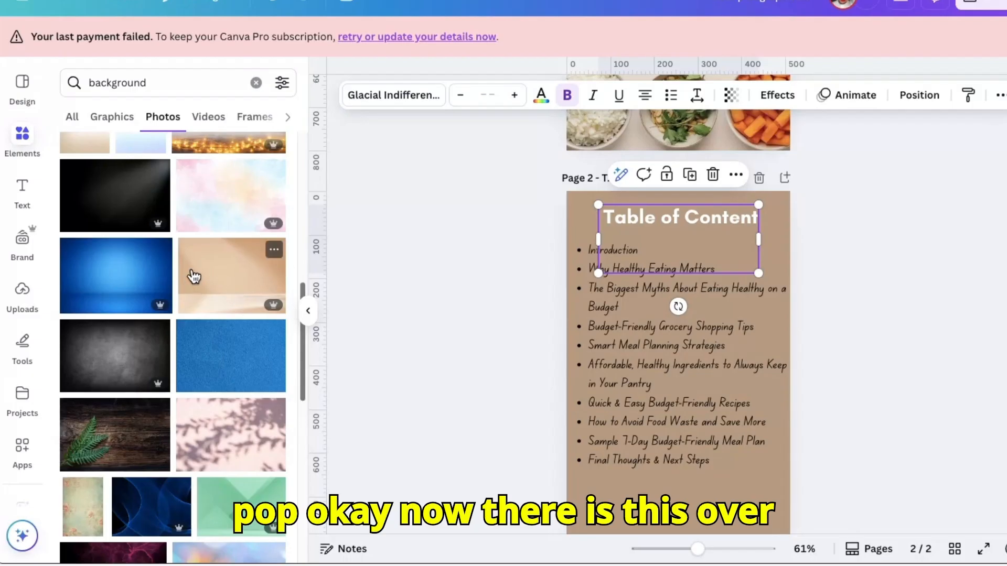
pyautogui.moveTo(209, 303); pyautogui.dragTo(575, 206)
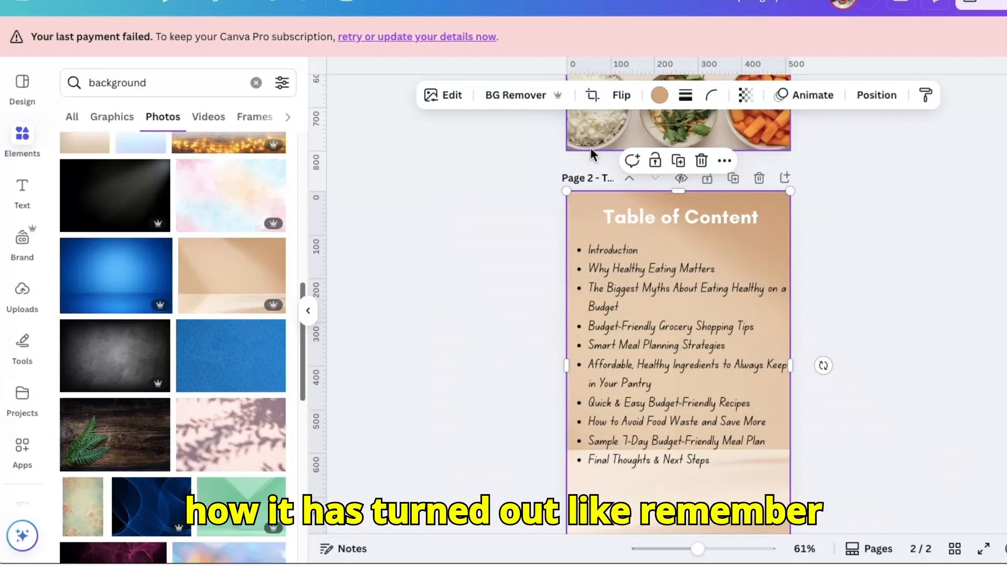
pyautogui.click(660, 96)
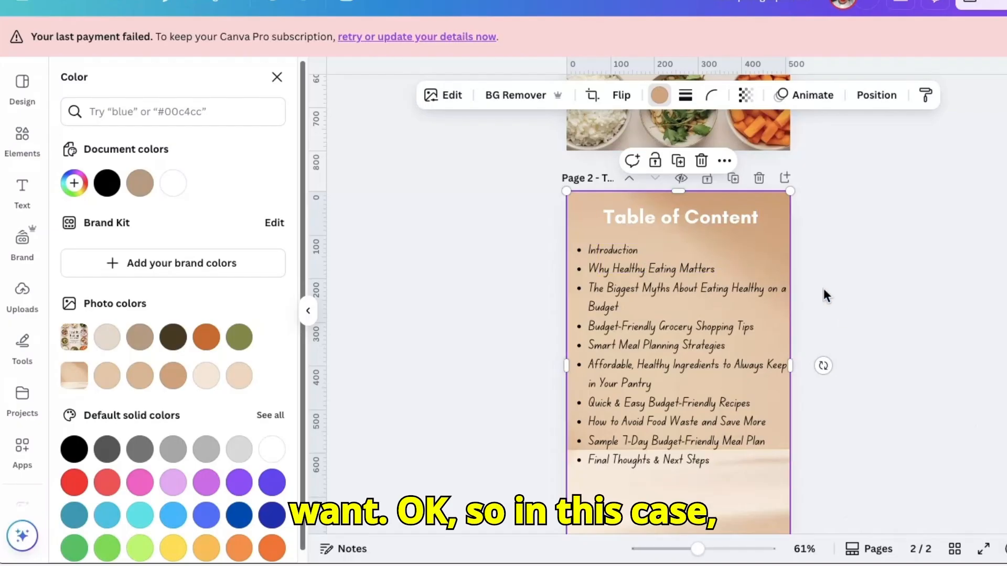
# - Try the Background text effect on the "Table of Content" heading
pyautogui.click(690, 221)
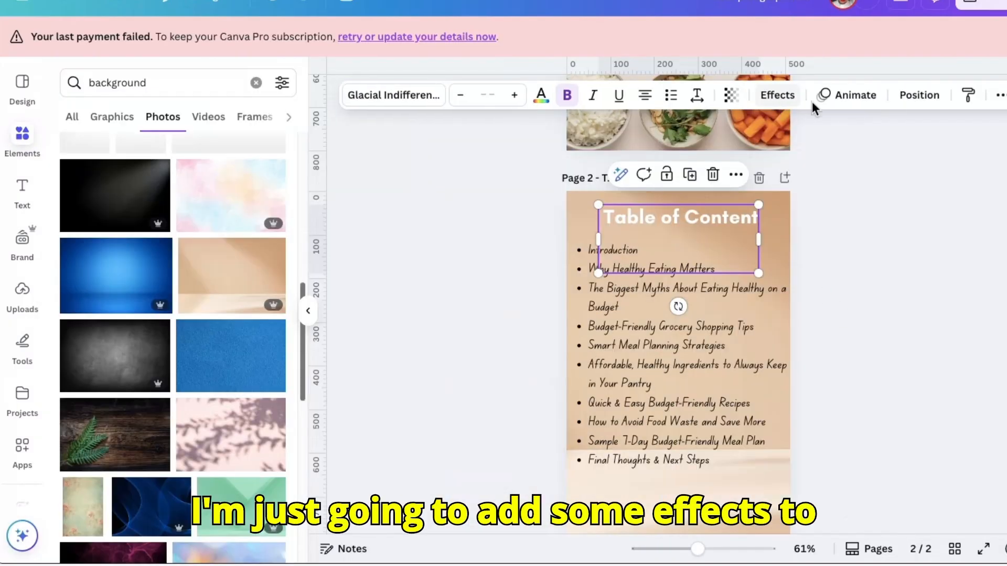
pyautogui.click(779, 96)
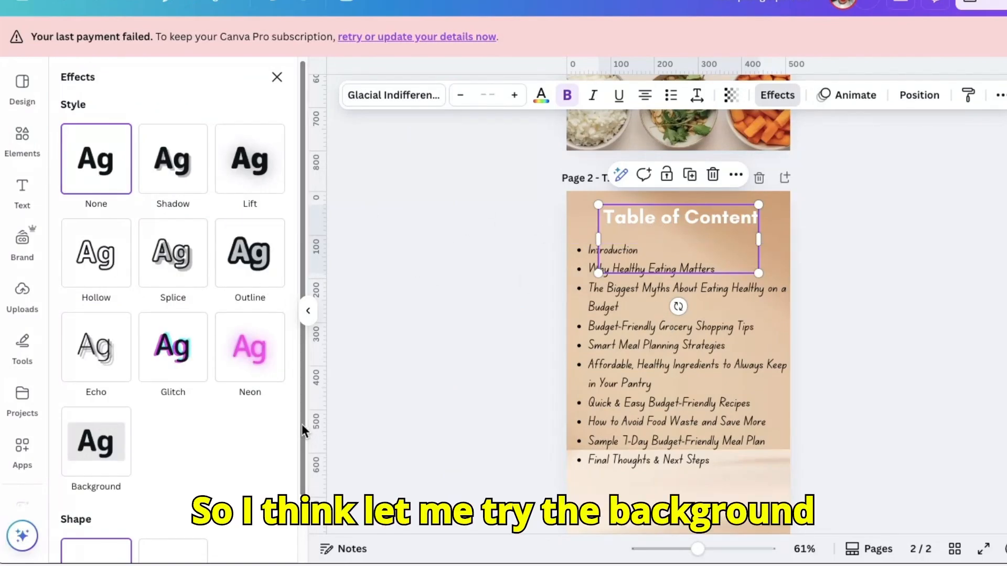
pyautogui.scroll(-1, 303, 491)
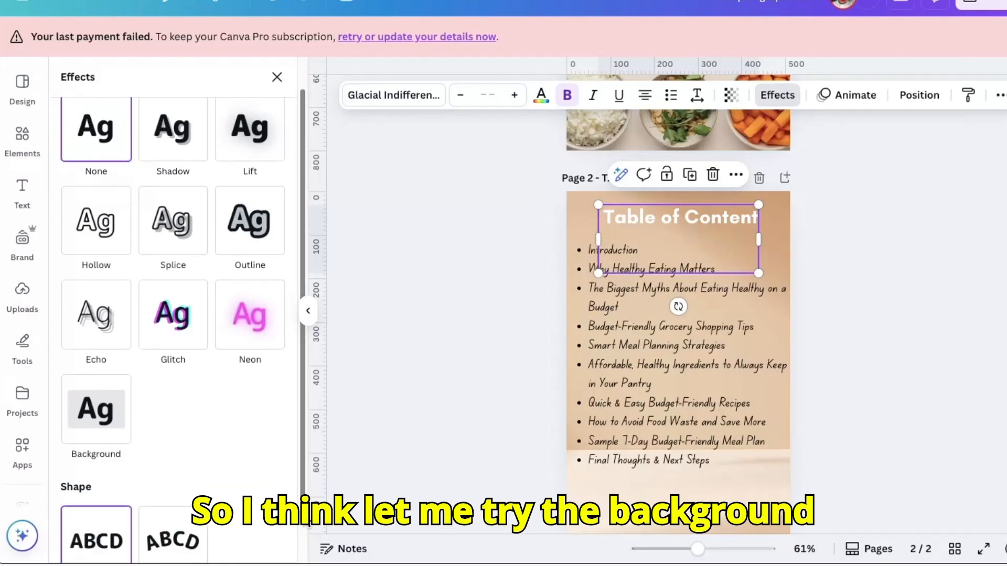
pyautogui.click(105, 412)
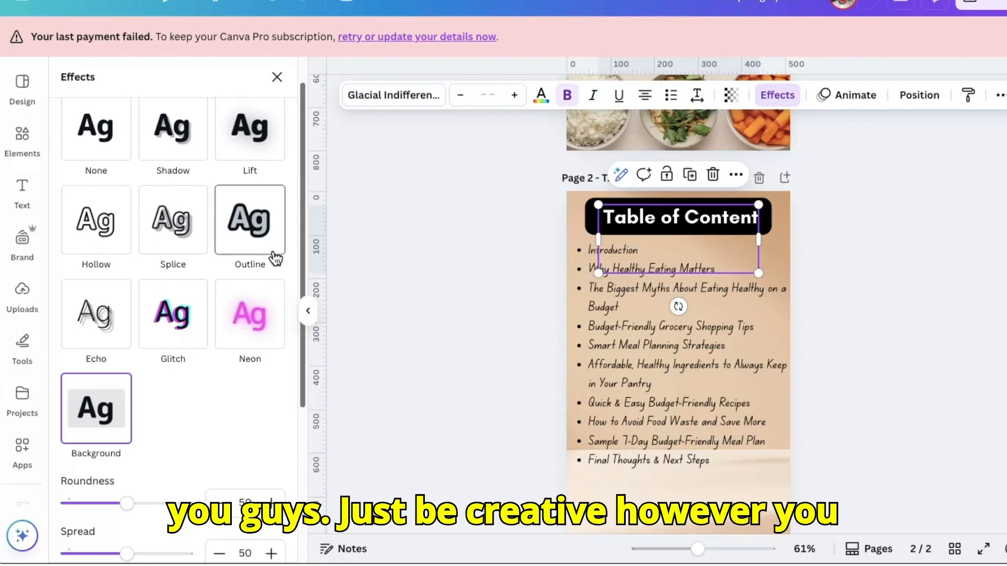
# - Try the Splice effect in black and the Shadow effect on the "Table of Content" heading
pyautogui.click(170, 234)
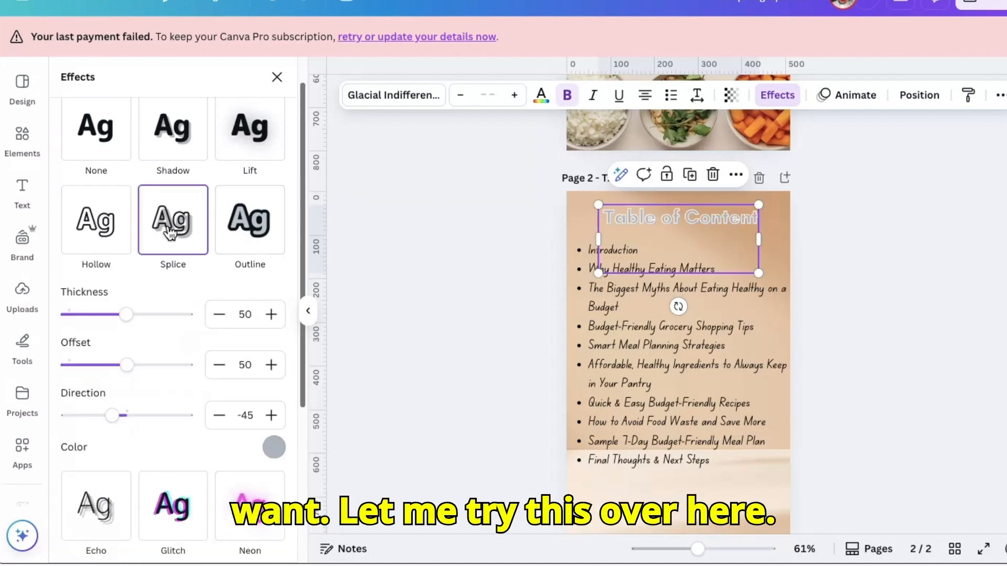
pyautogui.click(273, 449)
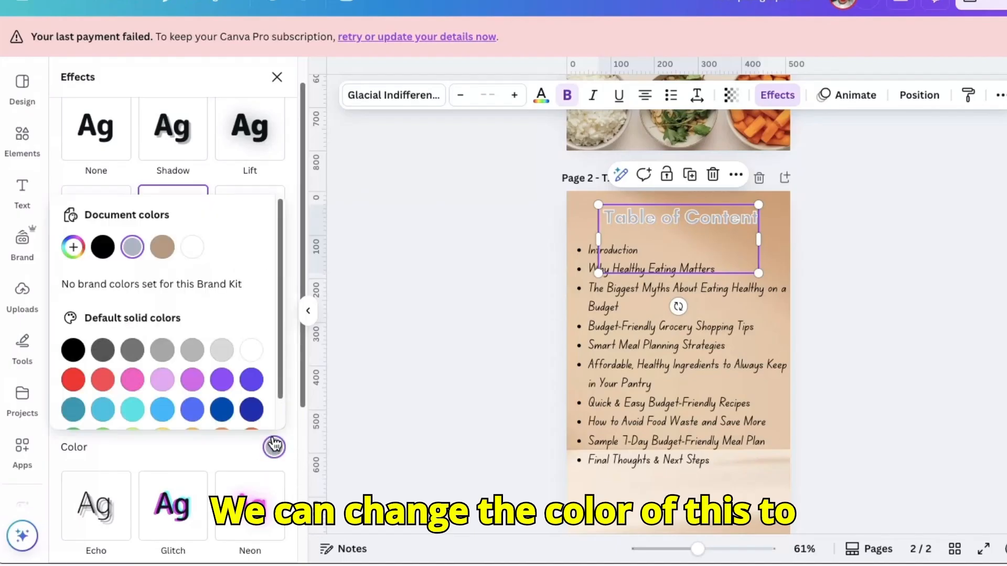
pyautogui.click(104, 255)
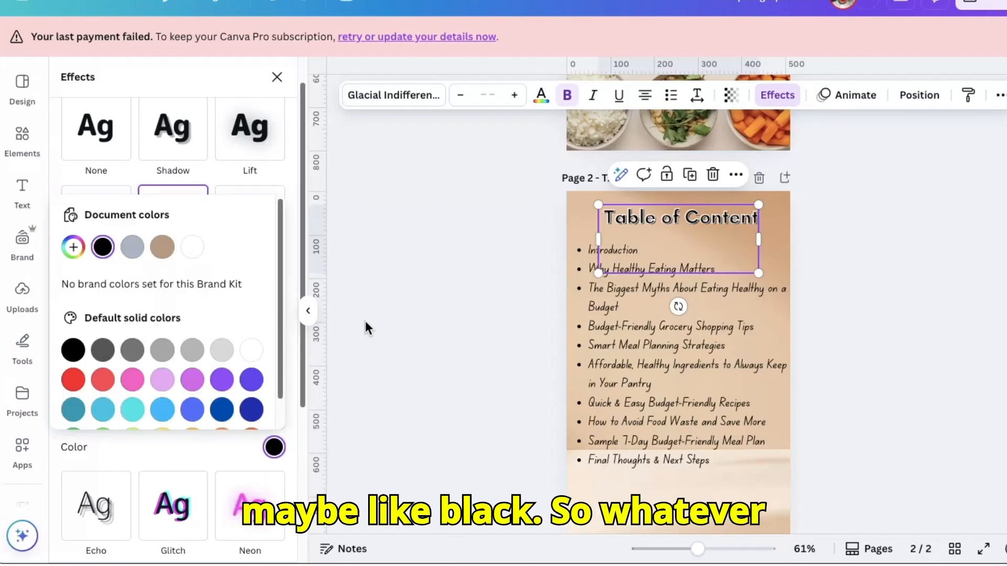
pyautogui.click(175, 134)
pyautogui.click(175, 134)
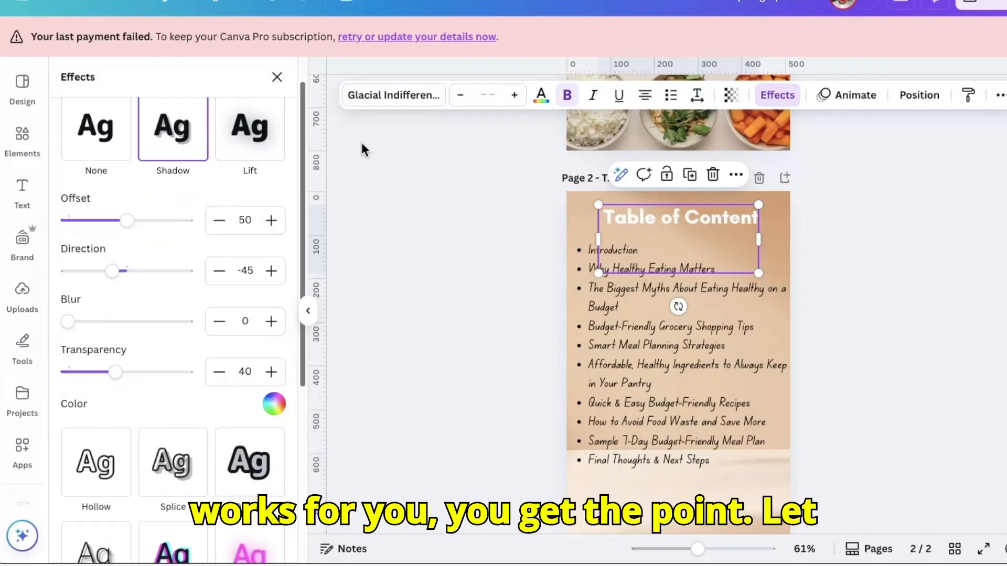
# - Apply the Outline effect to the "Table of Content" heading and set the outline color to black
pyautogui.click(259, 465)
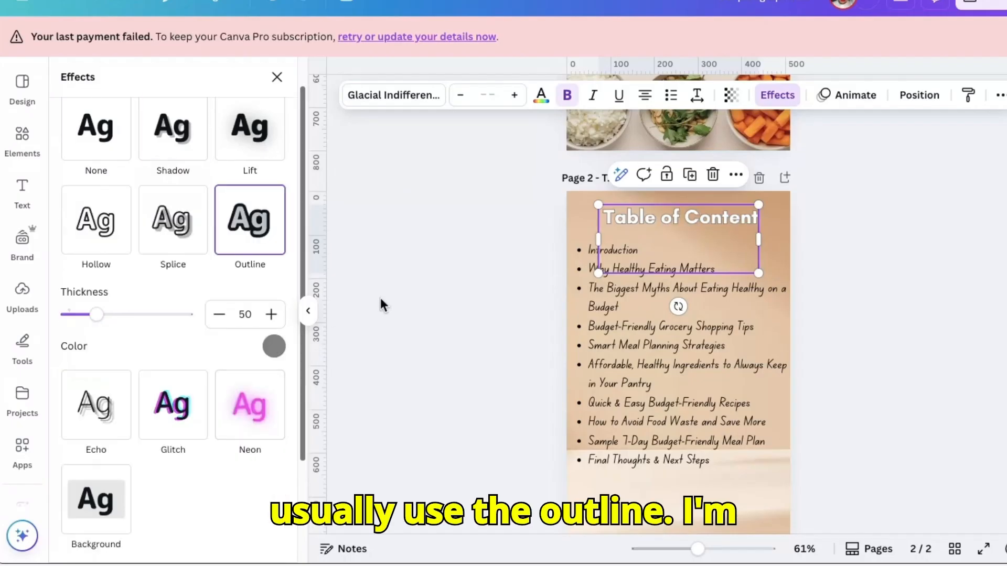
pyautogui.click(274, 346)
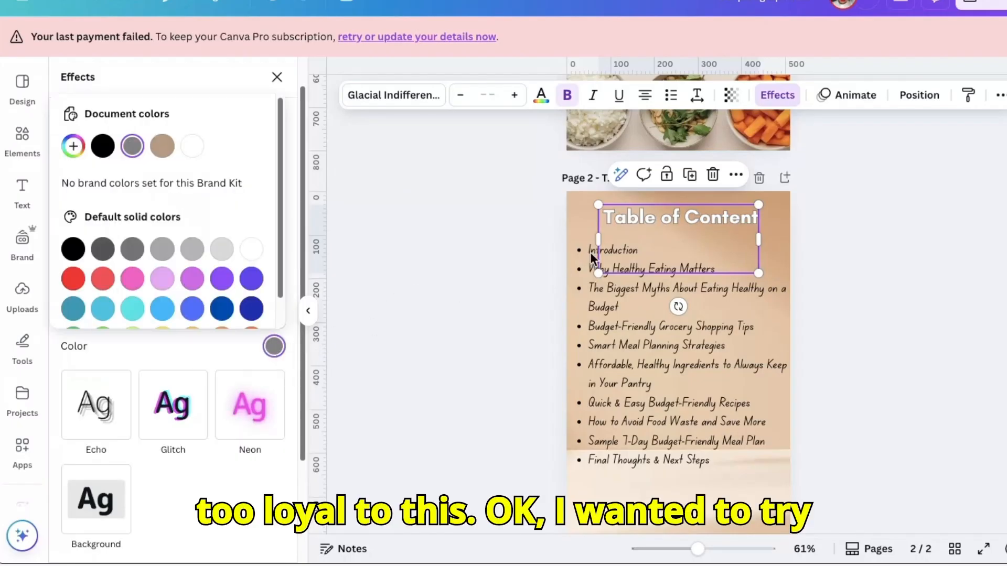
pyautogui.click(105, 149)
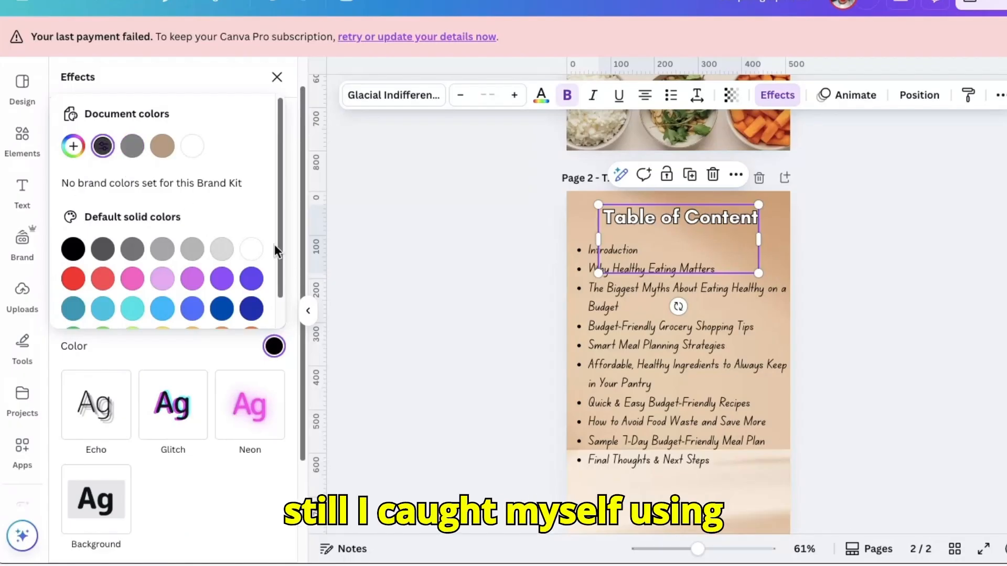
# - Increase the outline thickness of the "Table of Content" heading
pyautogui.click(273, 347)
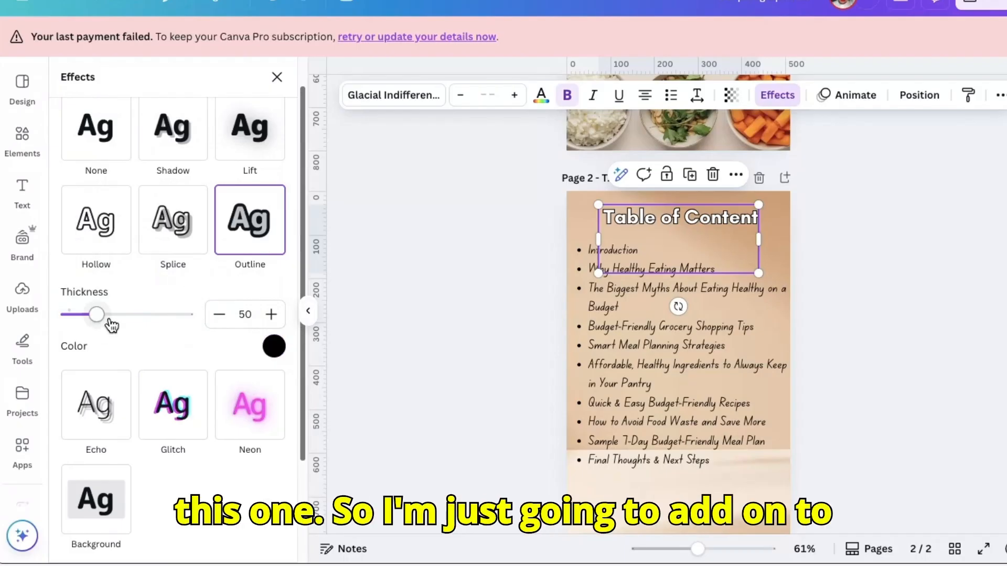
pyautogui.moveTo(105, 322); pyautogui.dragTo(207, 331)
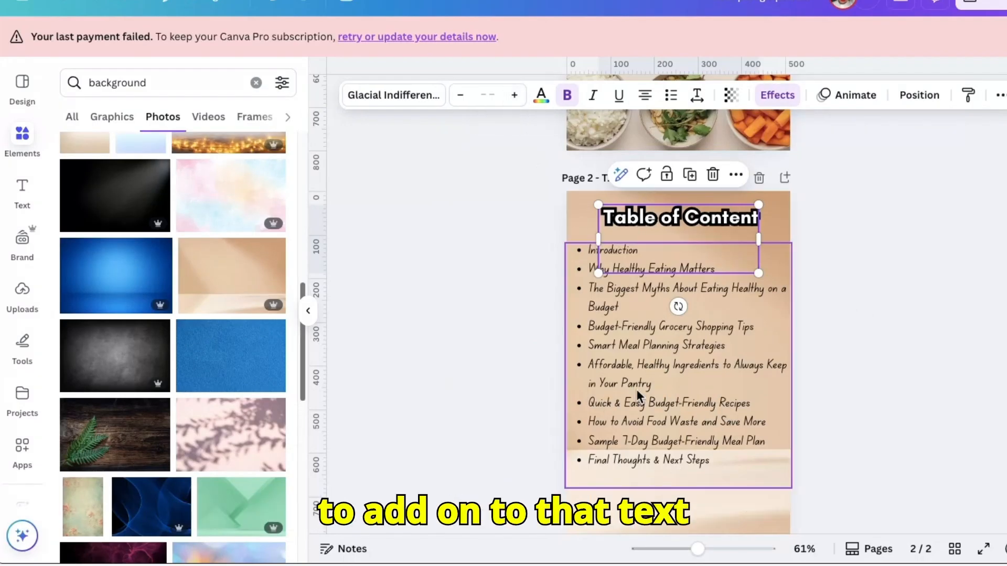
# - Set the font size of the contents list on page 2 to 26.5
pyautogui.click(630, 356)
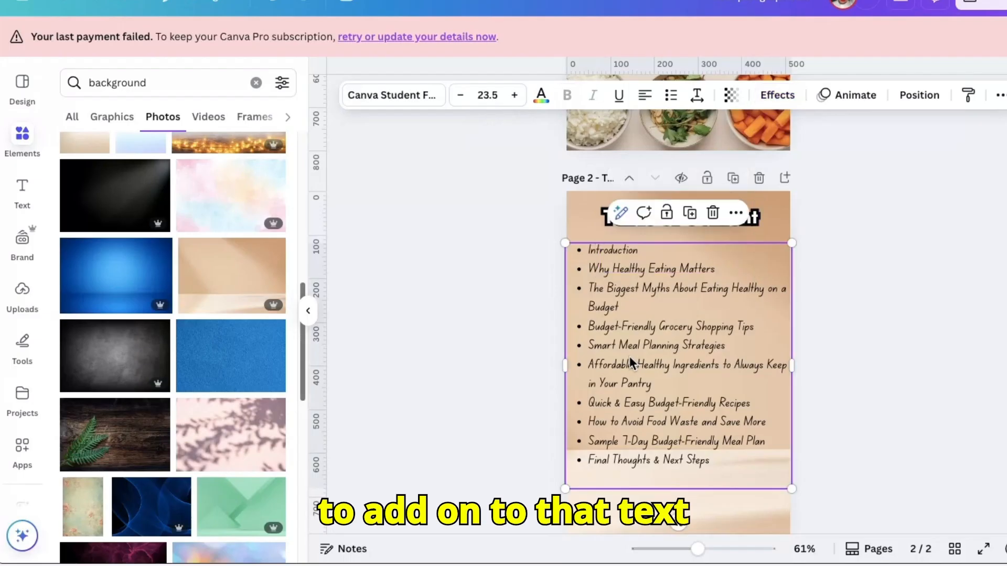
pyautogui.click(514, 105)
pyautogui.click(513, 104)
pyautogui.click(513, 105)
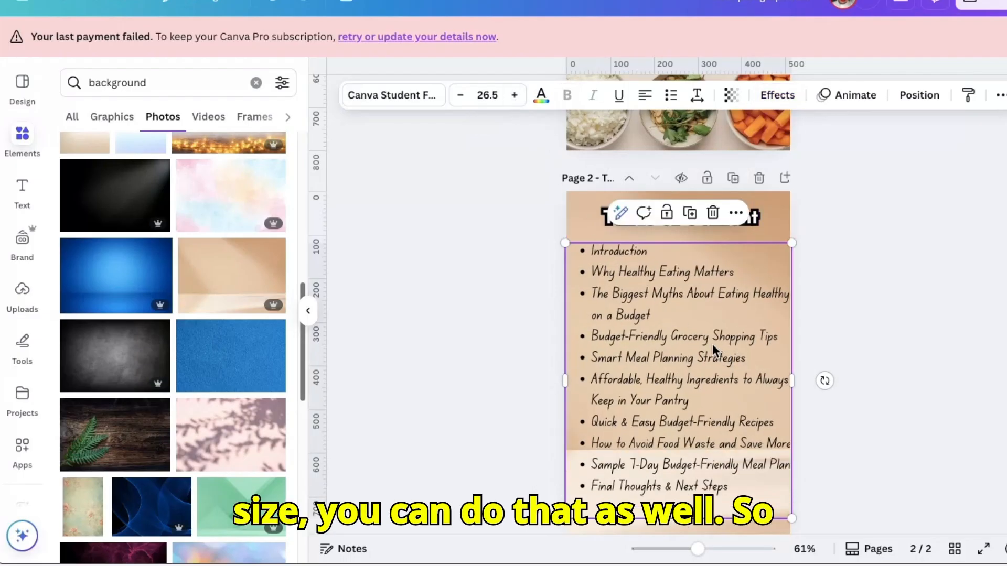
pyautogui.click(899, 294)
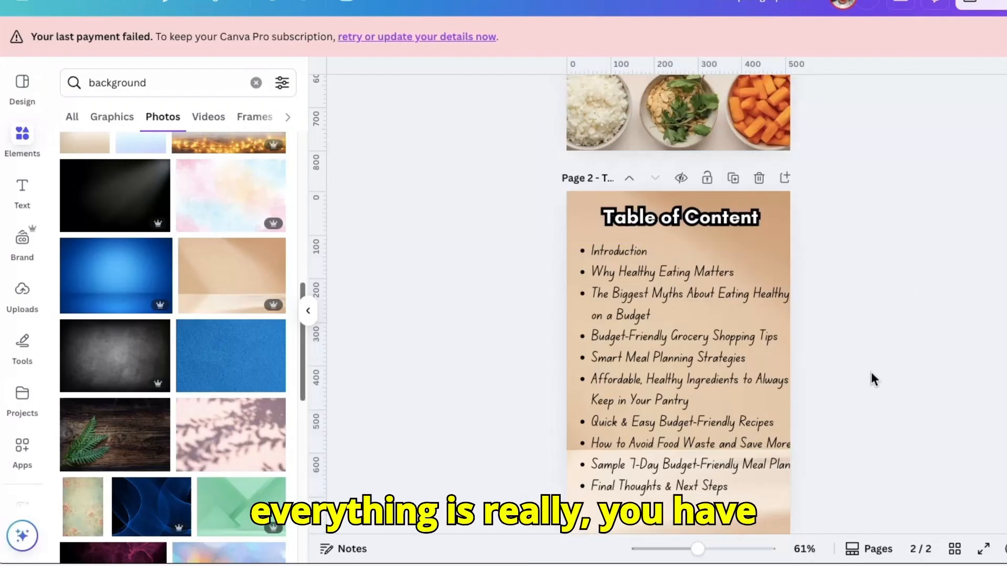
# - Try moving the contents list slightly up and to the left and widening its text box
pyautogui.click(711, 327)
pyautogui.moveTo(711, 330); pyautogui.dragTo(706, 324)
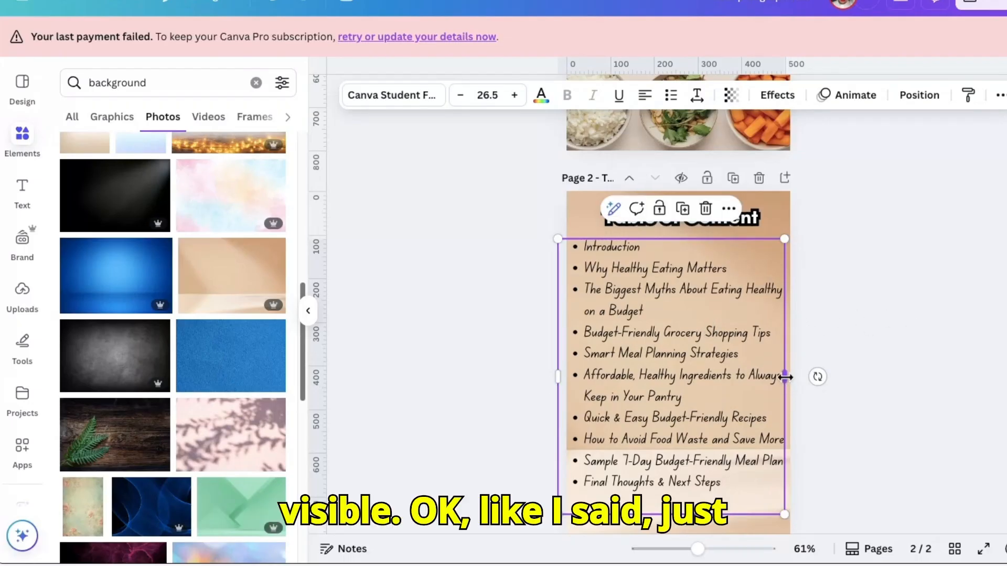
pyautogui.moveTo(786, 377); pyautogui.dragTo(791, 376)
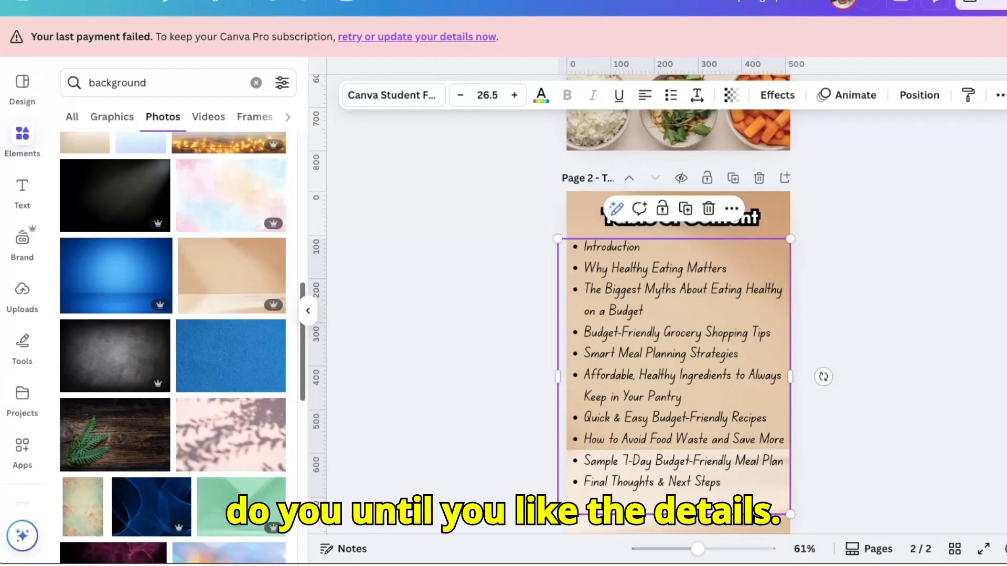
pyautogui.click(269, 4)
pyautogui.click(269, 4)
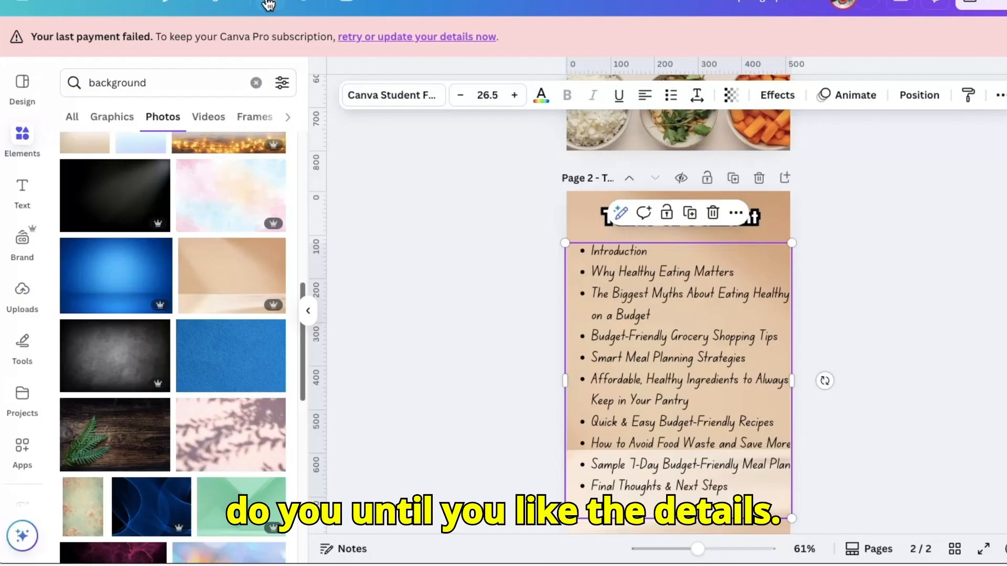
pyautogui.click(904, 326)
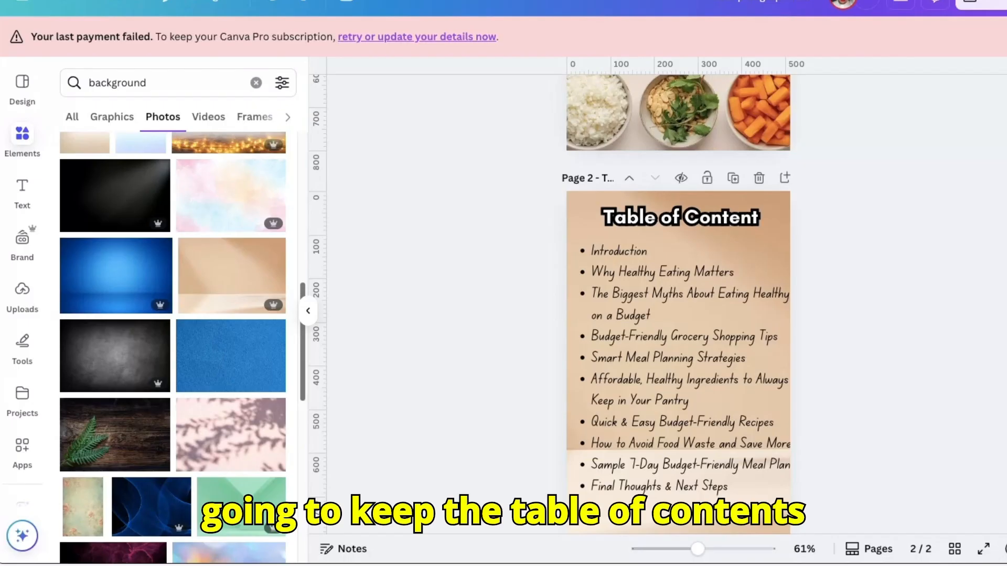
# - Try the bulleted, numbered and unmarked list styles on the contents list, ending with bullets
pyautogui.scroll(-2, 678, 304)
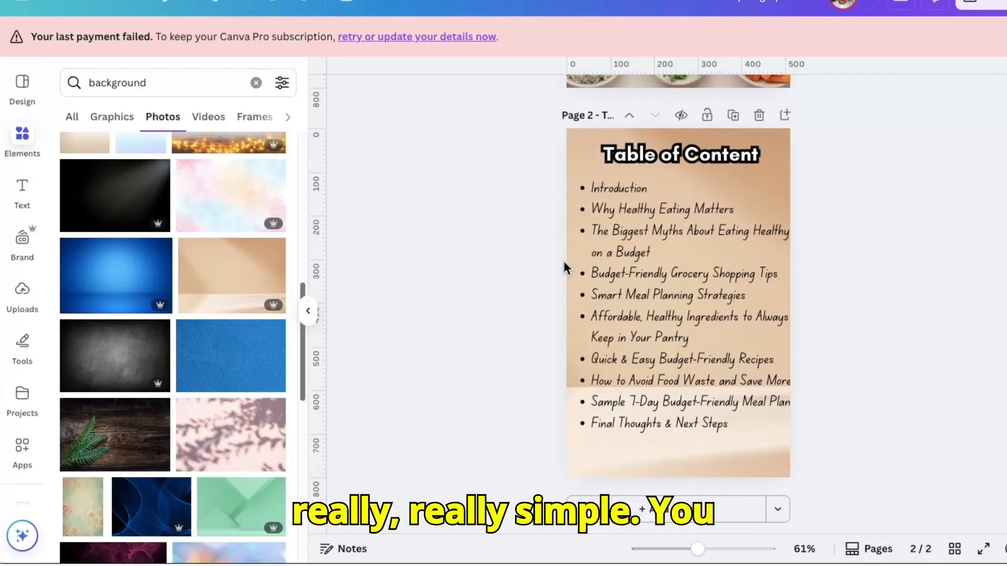
pyautogui.click(615, 228)
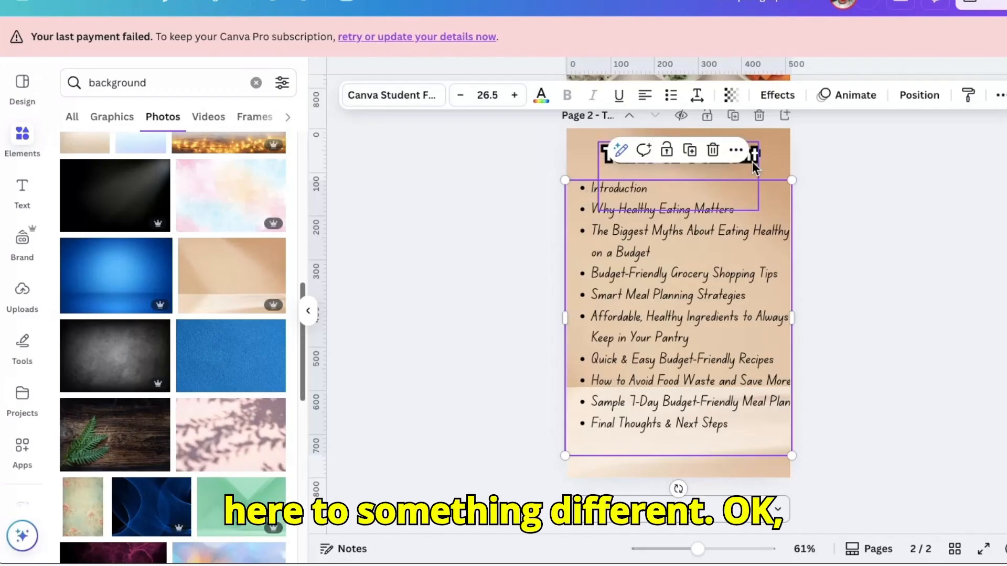
pyautogui.click(675, 102)
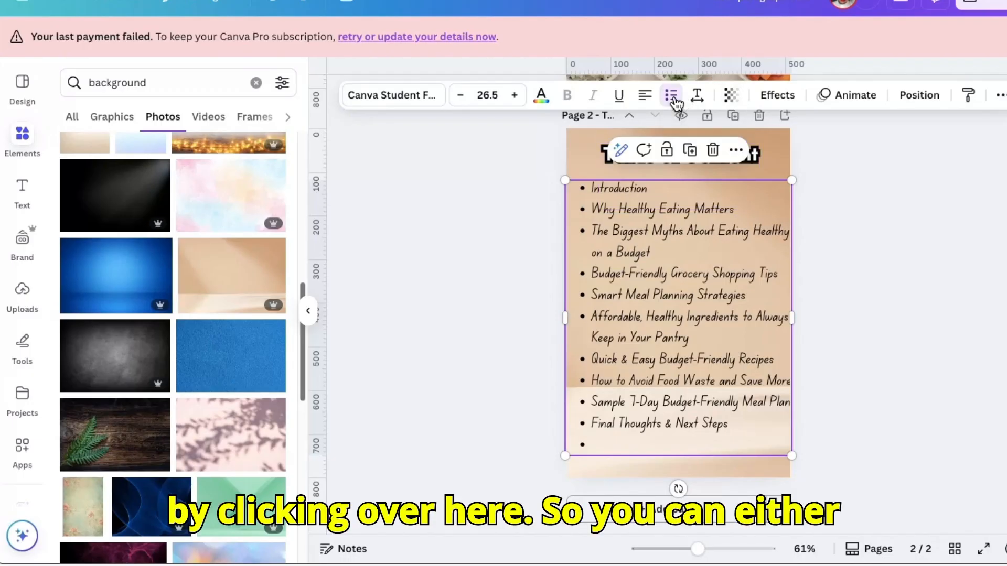
pyautogui.click(676, 102)
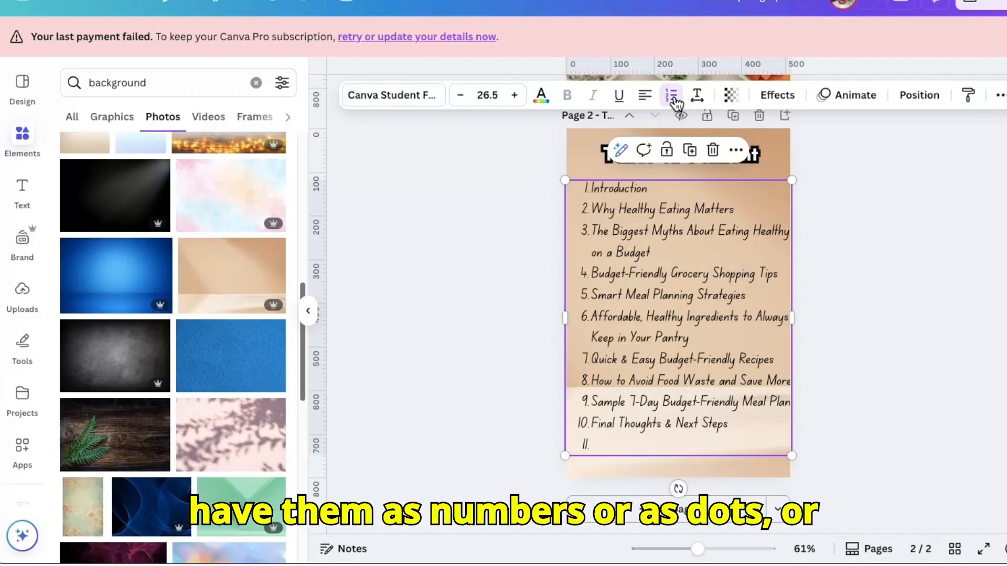
pyautogui.click(677, 103)
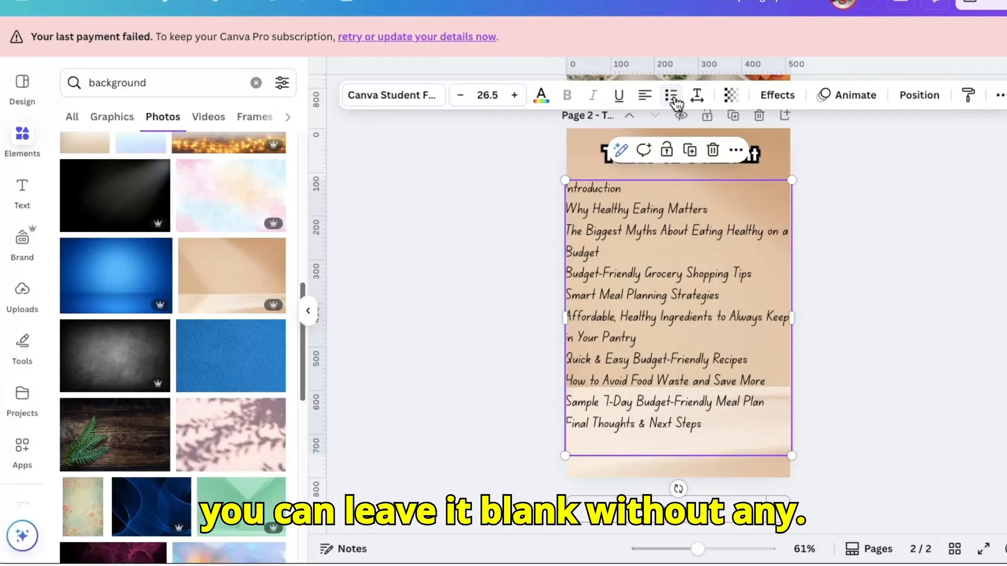
pyautogui.click(677, 102)
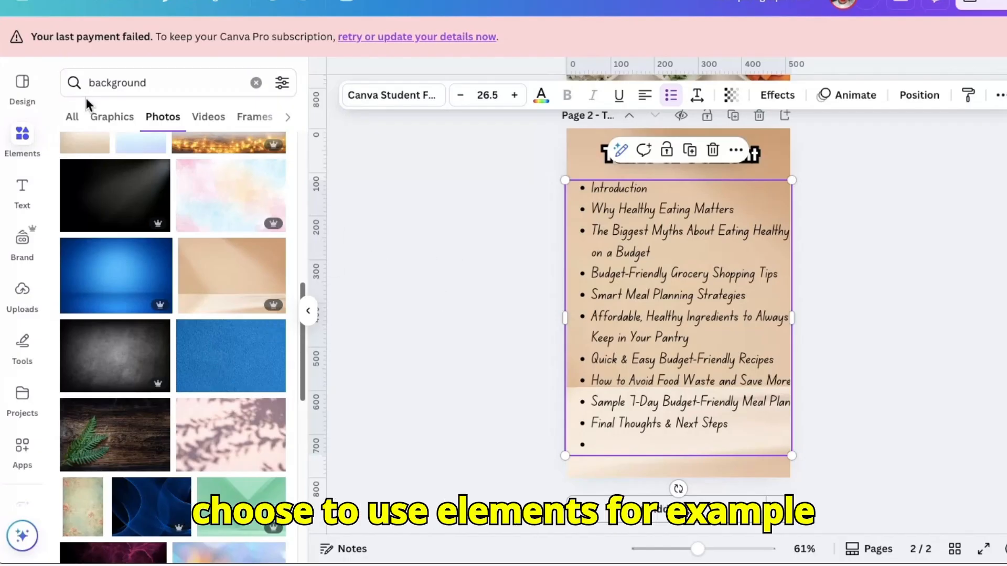
# - Search the elements for "sta", add the Star shape, and place it much smaller beside the "Introduction" entry
pyautogui.click(256, 85)
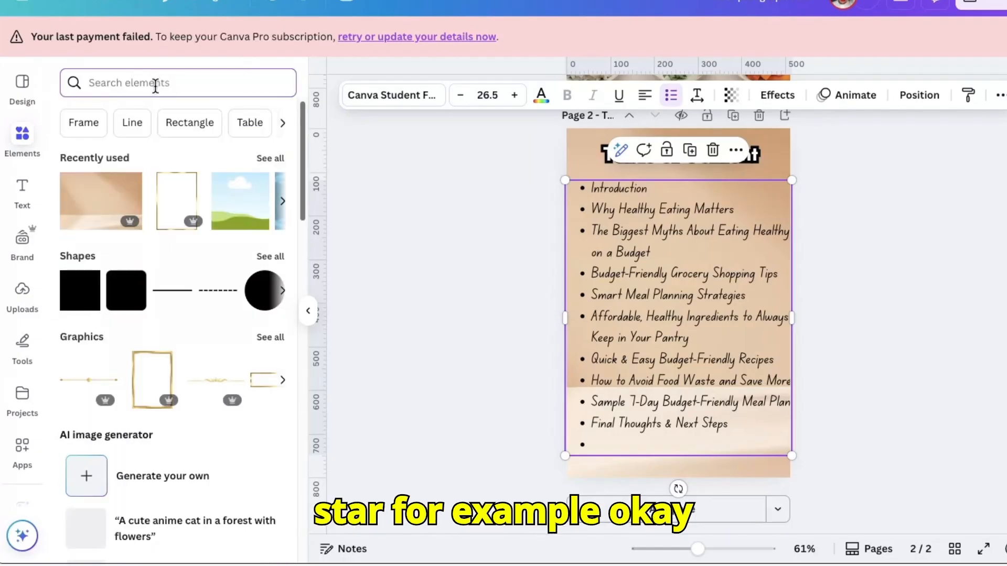
pyautogui.write('sta')
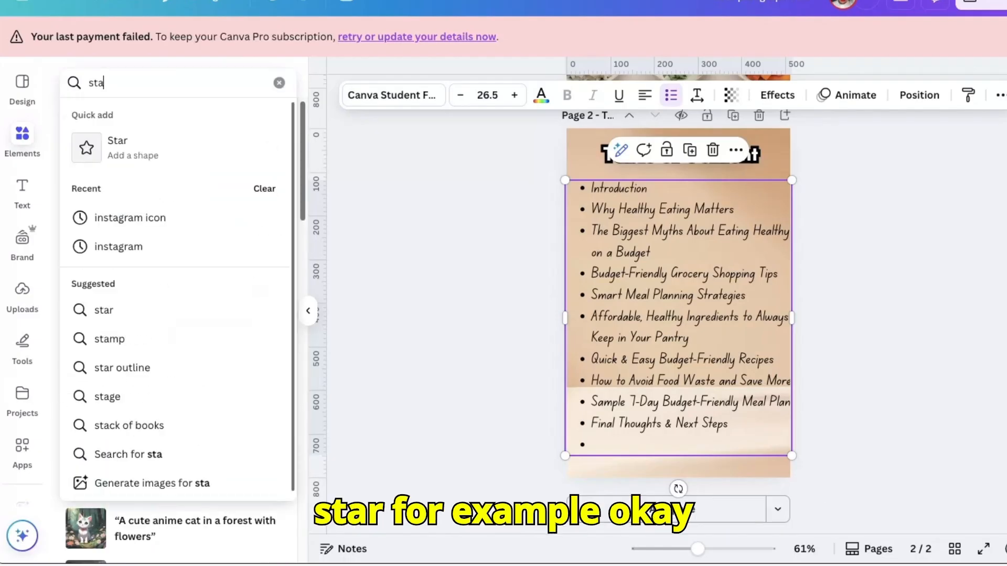
pyautogui.click(146, 149)
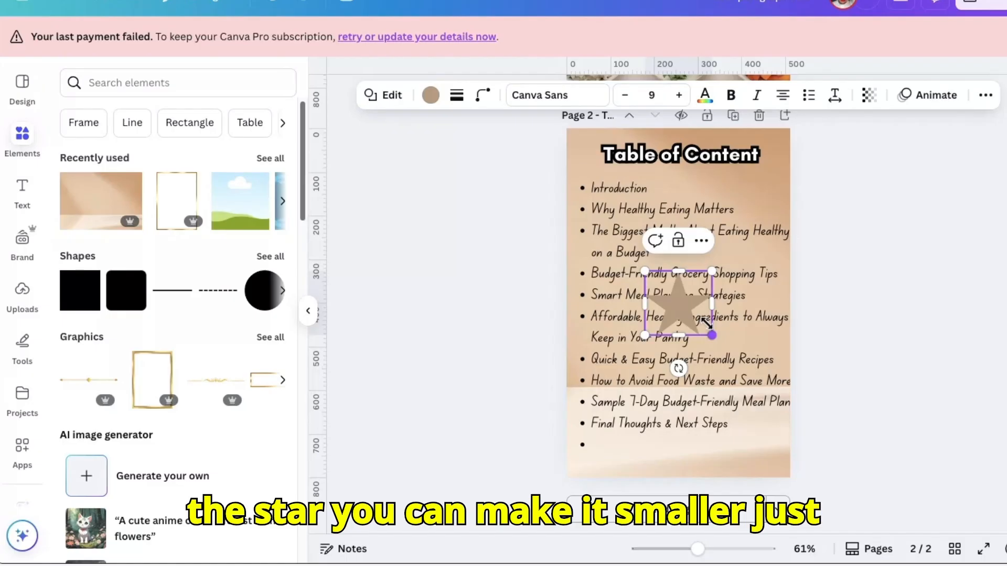
pyautogui.moveTo(711, 335); pyautogui.dragTo(577, 195)
pyautogui.click(632, 194)
pyautogui.click(581, 190)
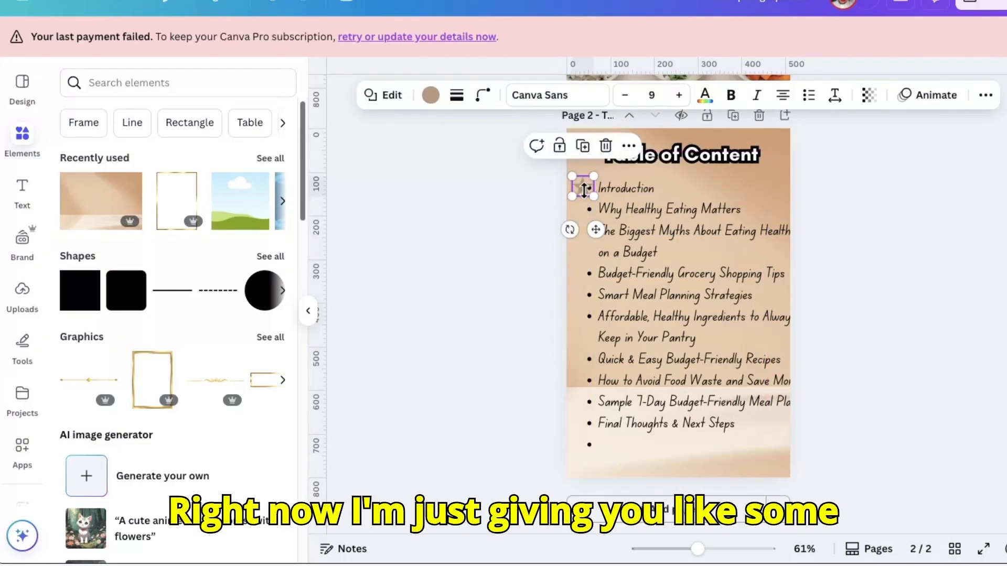
pyautogui.click(903, 259)
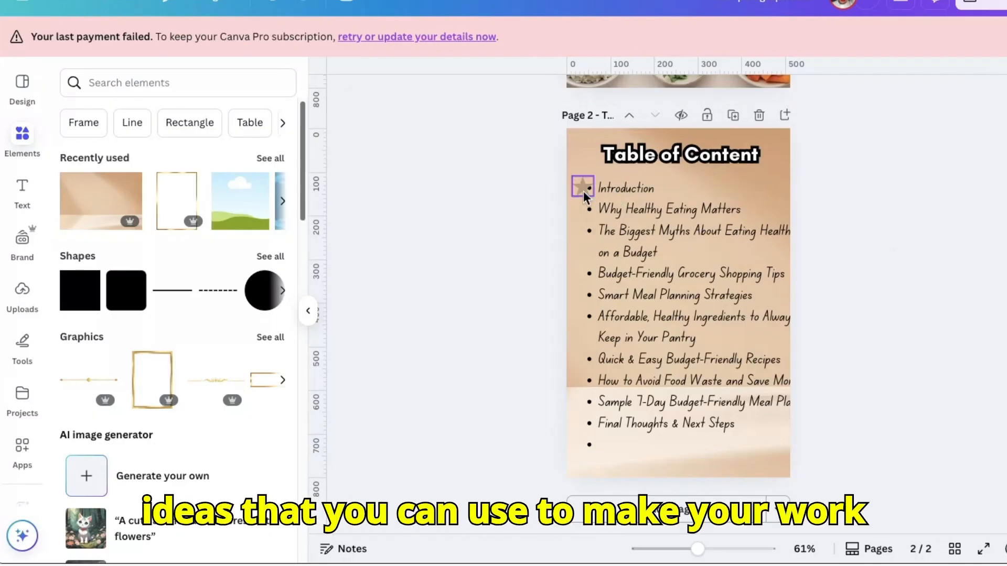
# - Move the star over the bullet of the "Introduction" entry and color it white
pyautogui.moveTo(584, 197); pyautogui.dragTo(588, 195)
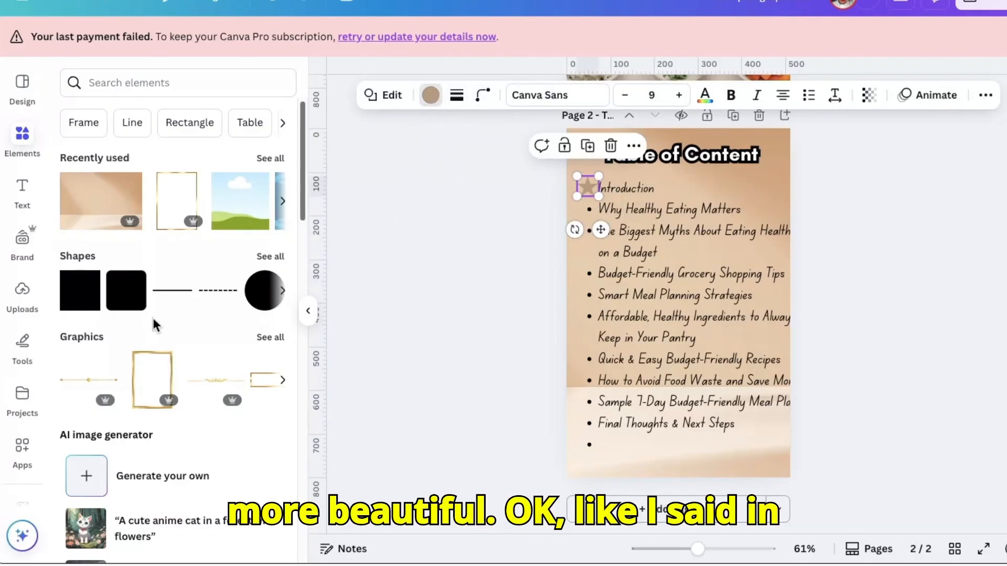
pyautogui.click(431, 96)
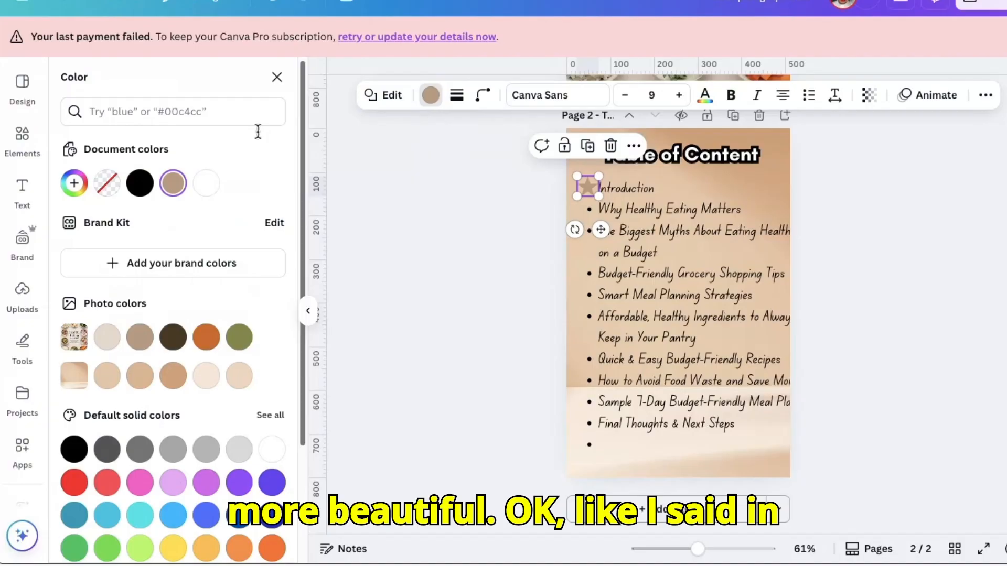
pyautogui.click(212, 194)
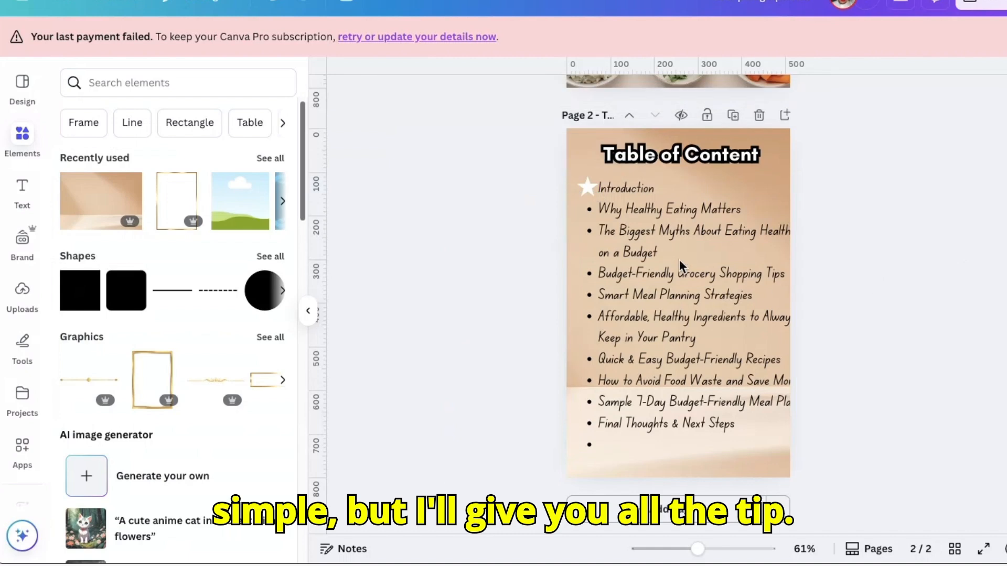
# - Shrink the white star a little more and realign it over the "Introduction" bullet
pyautogui.click(589, 188)
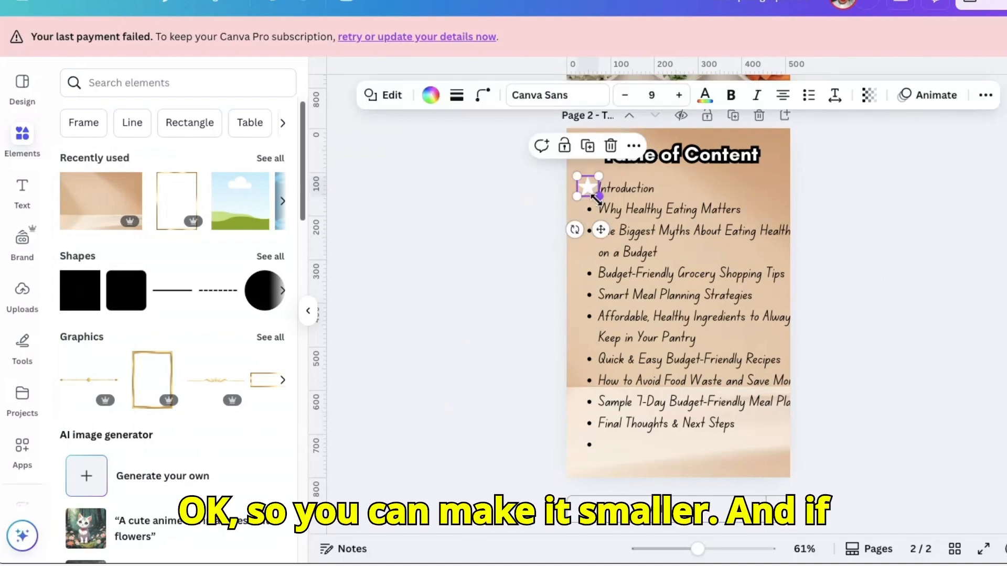
pyautogui.moveTo(597, 199); pyautogui.dragTo(594, 192)
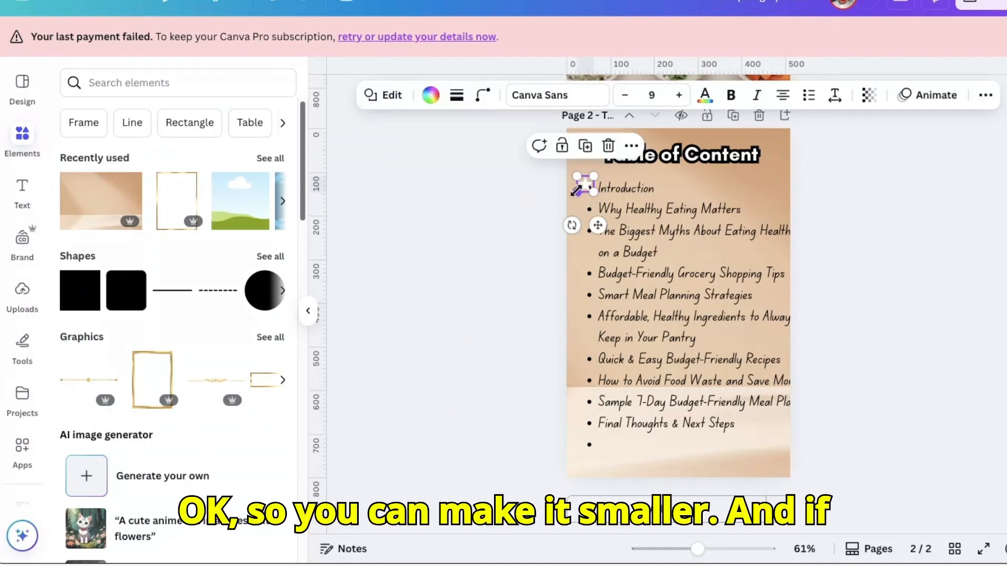
pyautogui.click(924, 238)
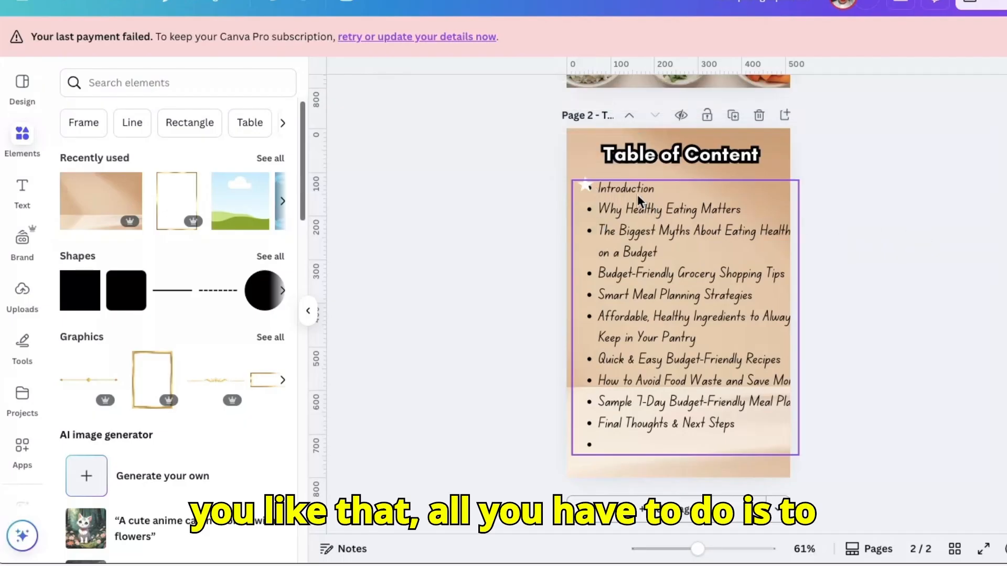
pyautogui.click(588, 190)
pyautogui.moveTo(588, 190); pyautogui.dragTo(591, 191)
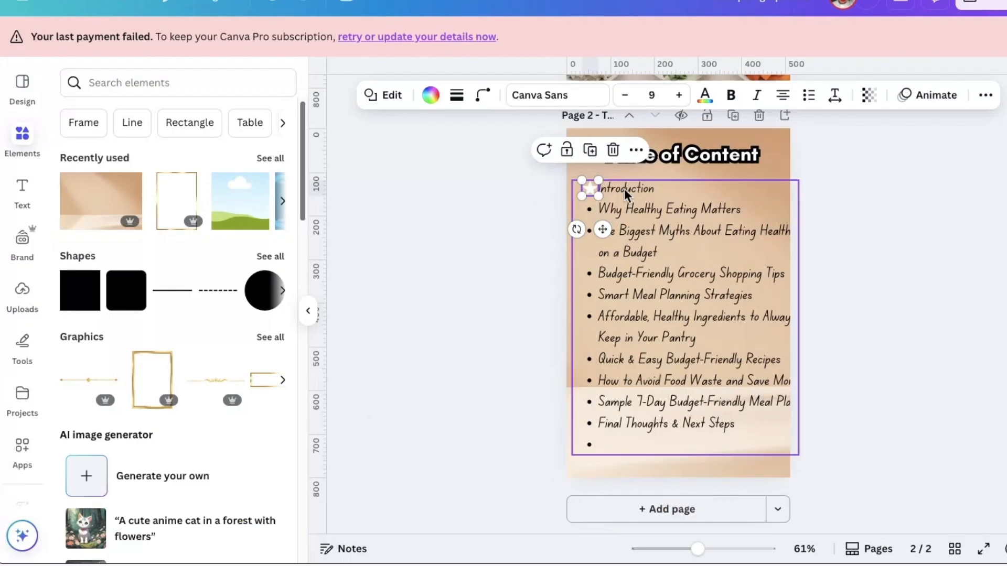
# - Remove the star and undo the list-style changes made to the contents list
pyautogui.click(614, 151)
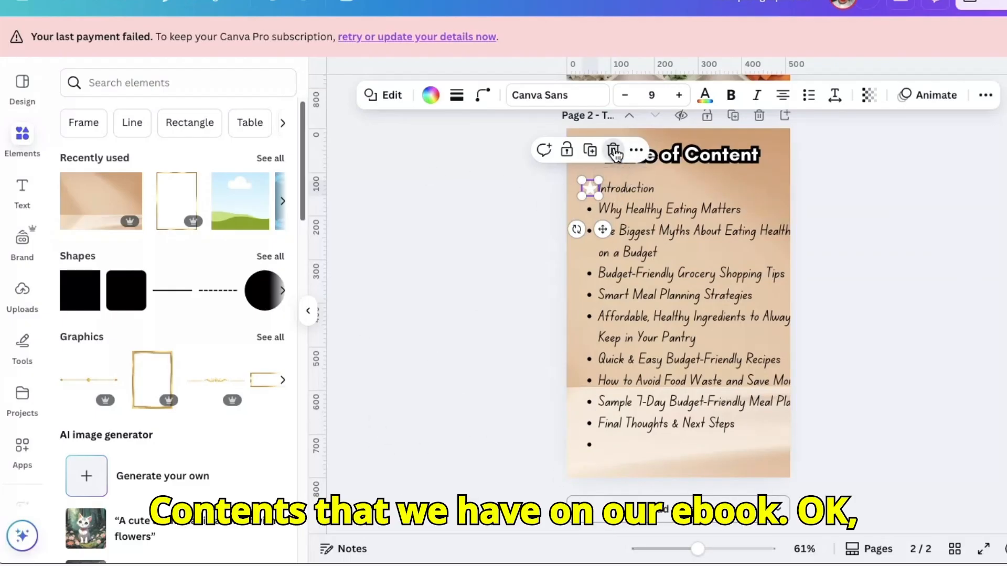
pyautogui.click(278, 5)
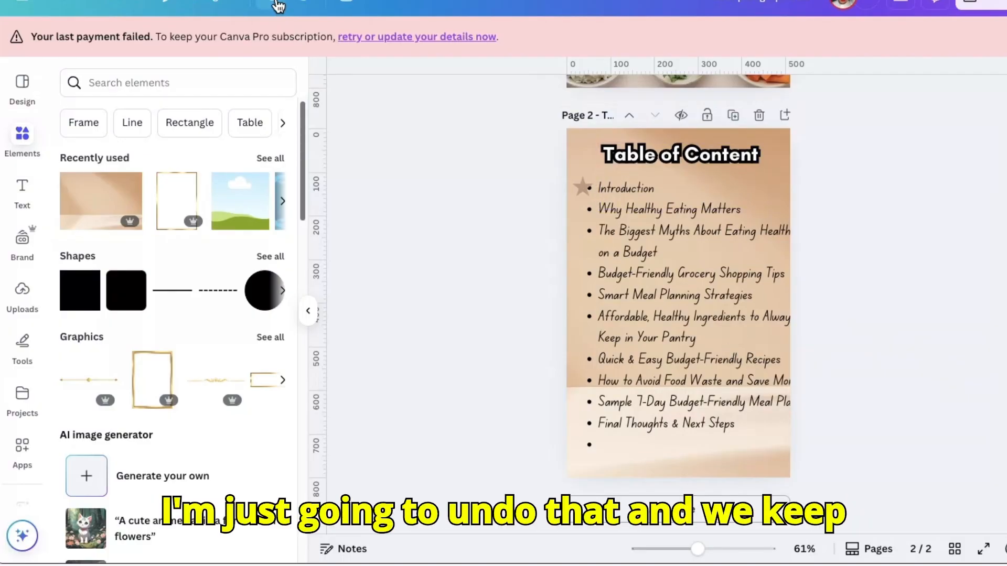
pyautogui.click(278, 5)
pyautogui.click(278, 5)
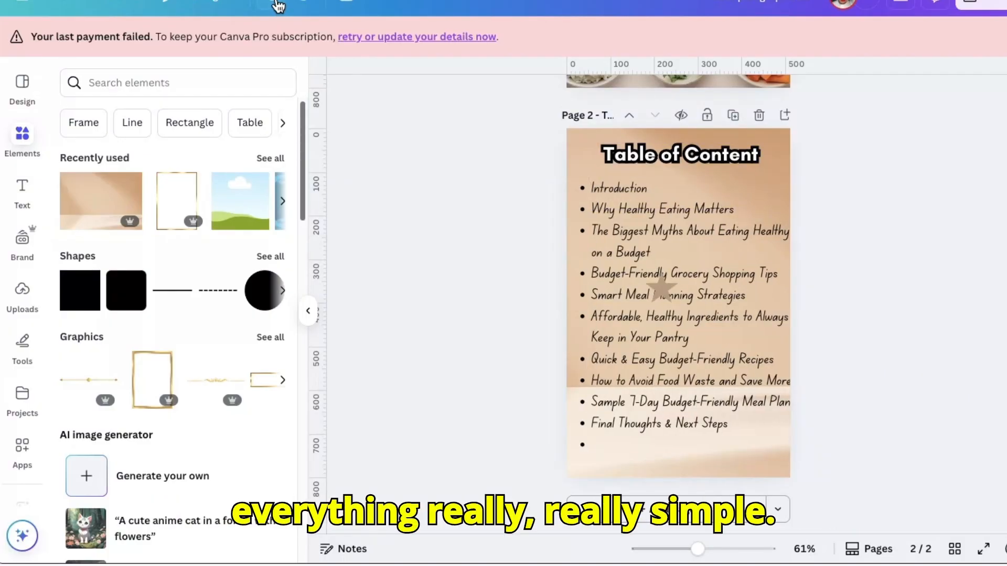
pyautogui.click(584, 190)
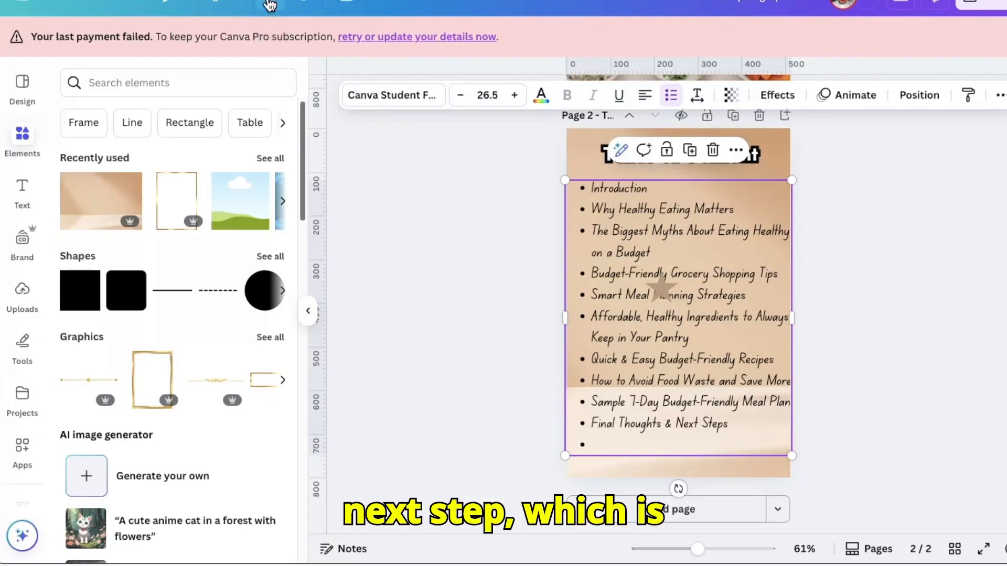
pyautogui.hotkey('ctrl', 'shift', '7')
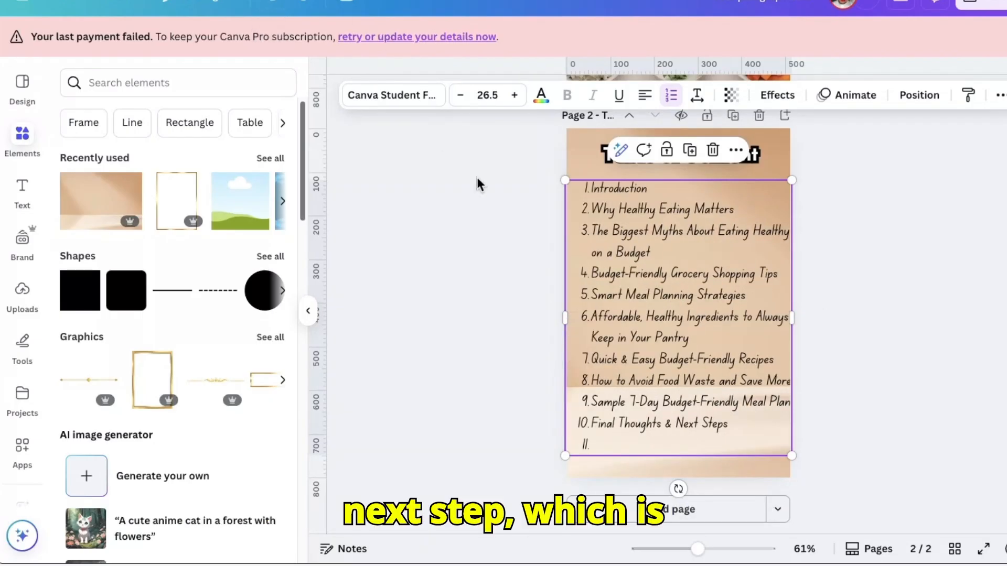
pyautogui.click(277, 5)
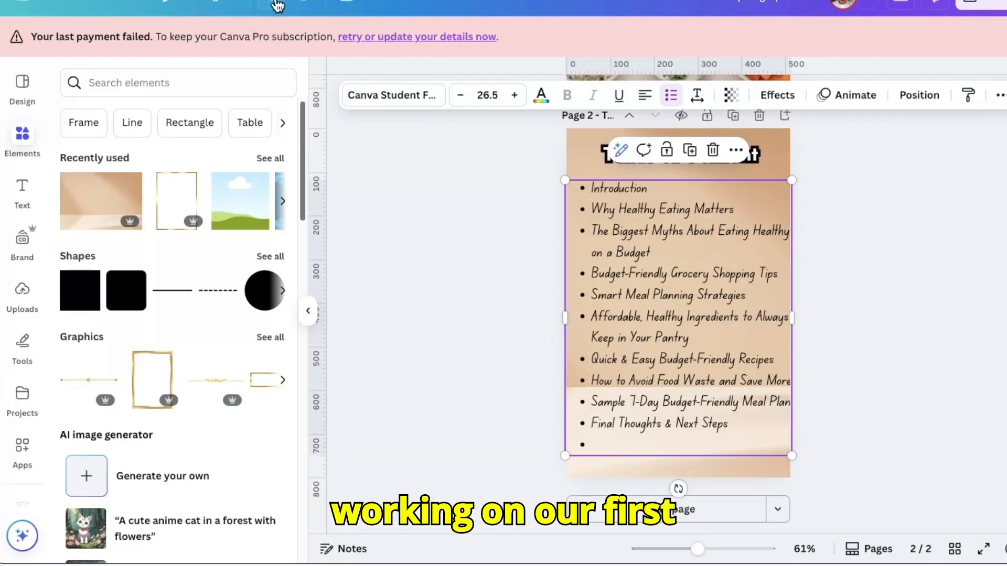
pyautogui.click(277, 5)
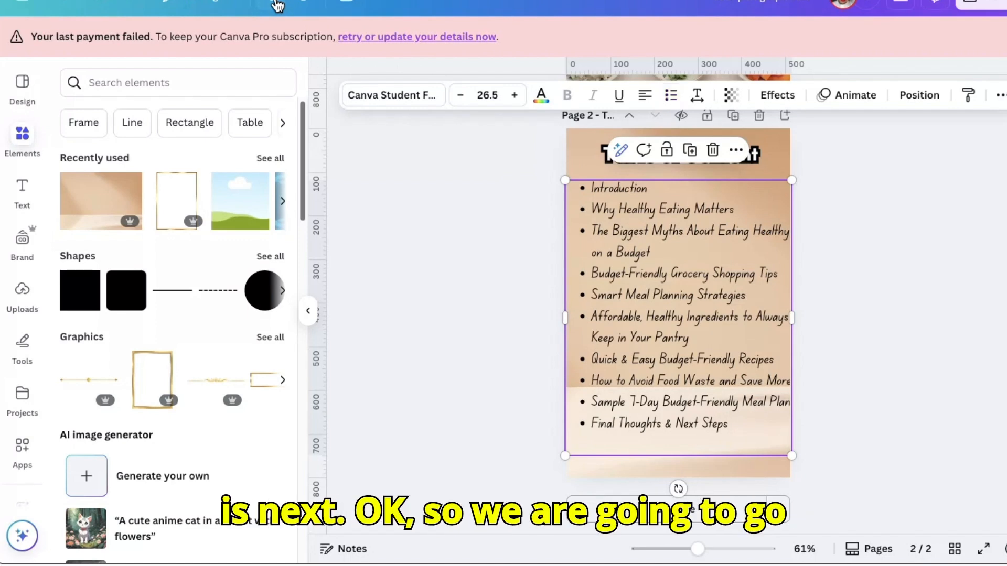
pyautogui.click(921, 295)
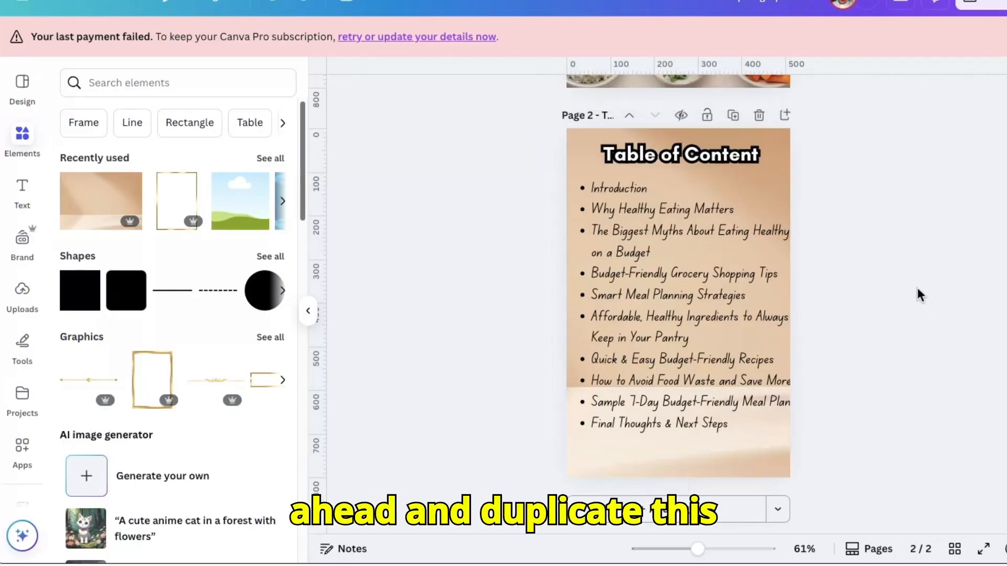
# - Add a new page after the table of contents, then switch to ChatGPT and copy the "1. Introduction" heading
pyautogui.click(784, 118)
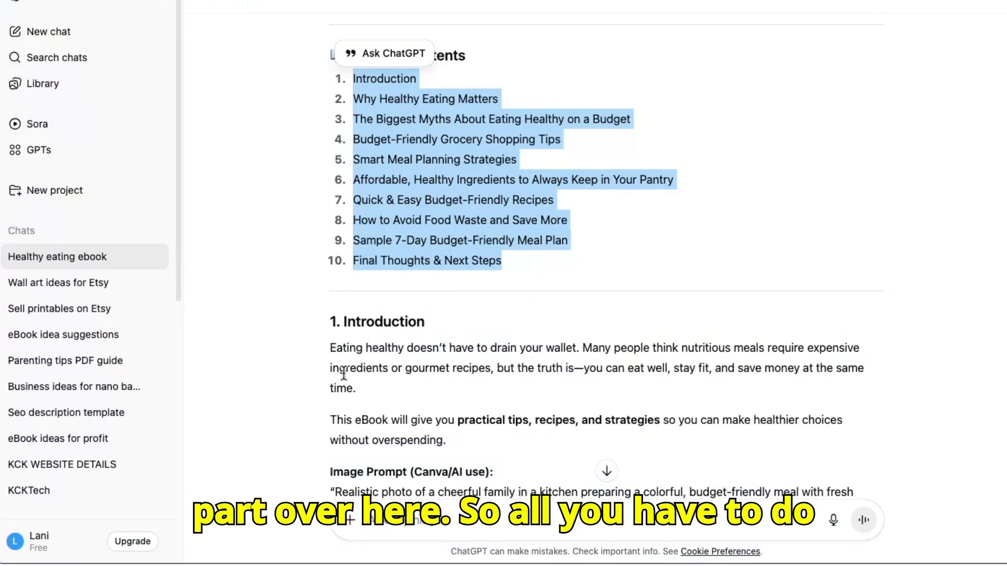
pyautogui.moveTo(326, 323); pyautogui.dragTo(462, 339)
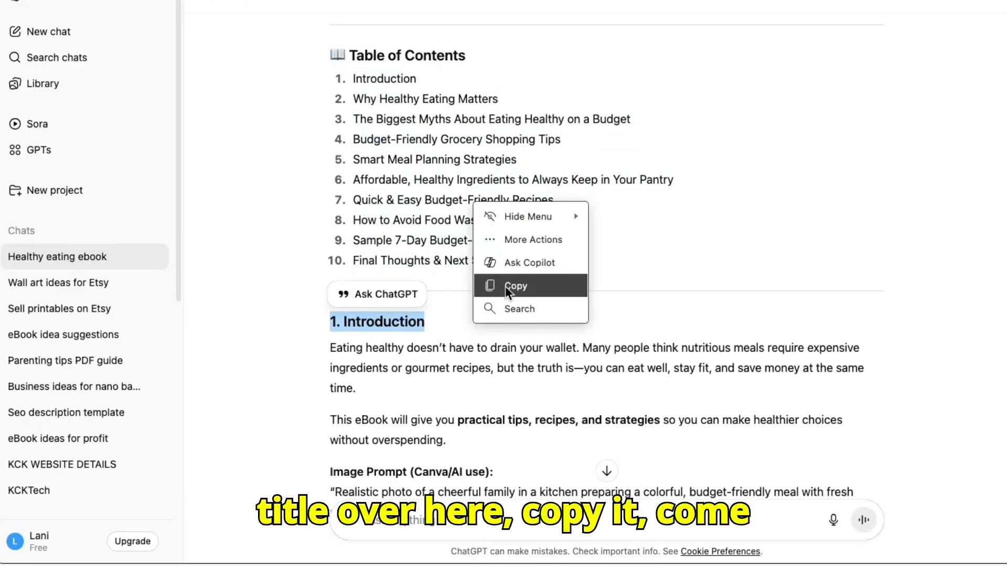
pyautogui.click(505, 286)
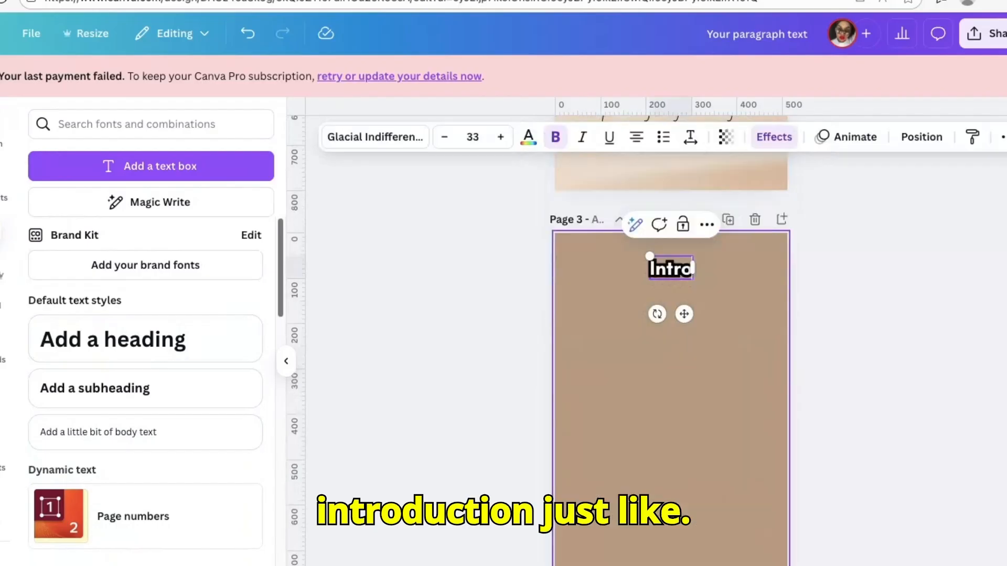
# - Complete the heading text on page 3 so it reads "Introduction"
pyautogui.write('duc')
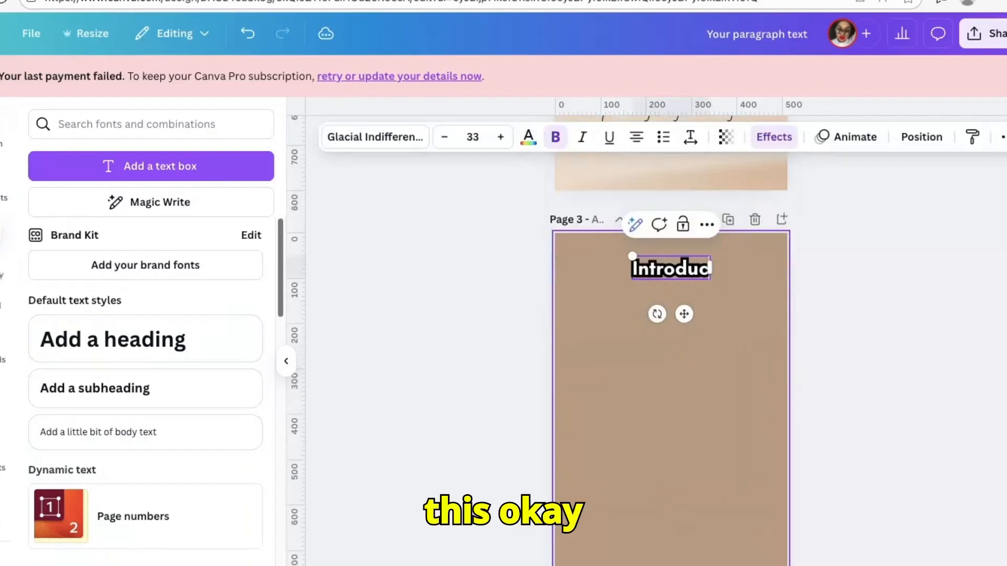
pyautogui.write('tio')
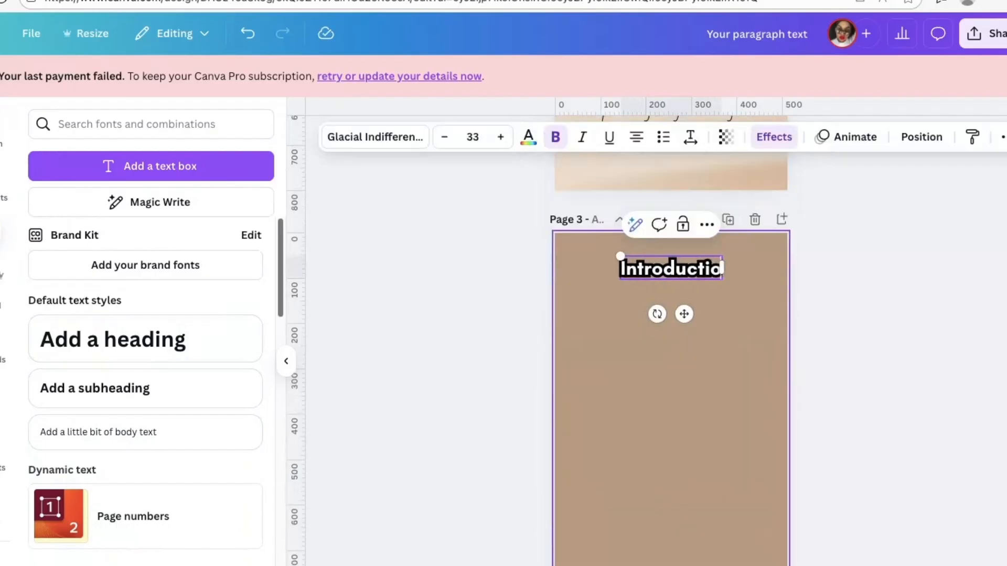
pyautogui.write('n')
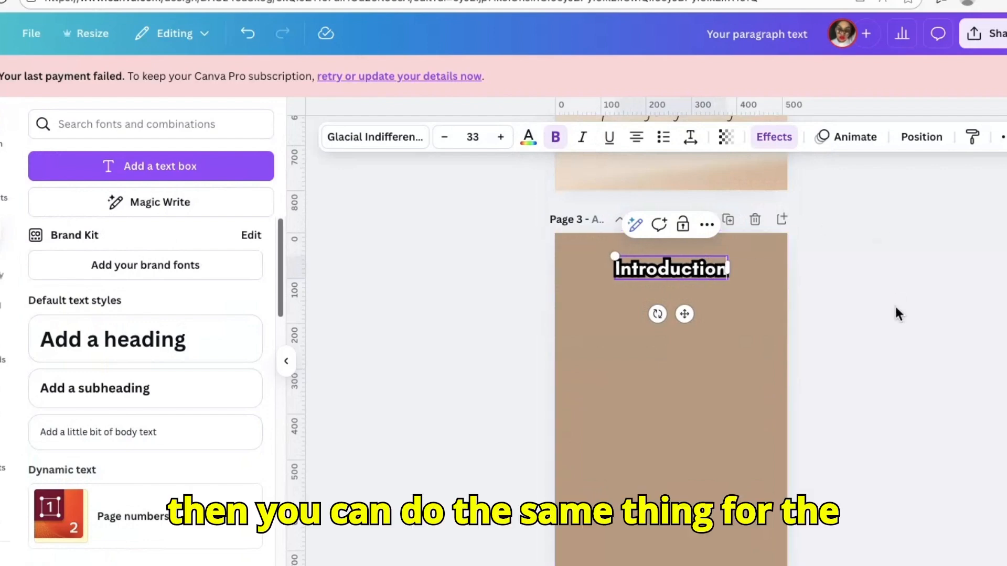
# - Copy the bulleted contents text box from page 2 and paste it below the "Introduction" heading on page 3
pyautogui.scroll(6, 671, 341)
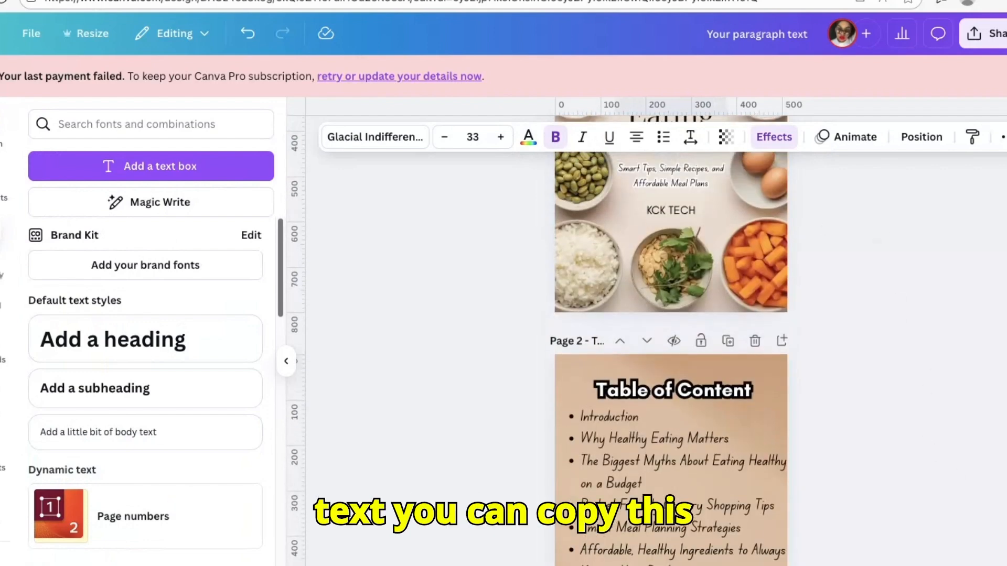
pyautogui.click(598, 286)
pyautogui.rightClick(603, 286)
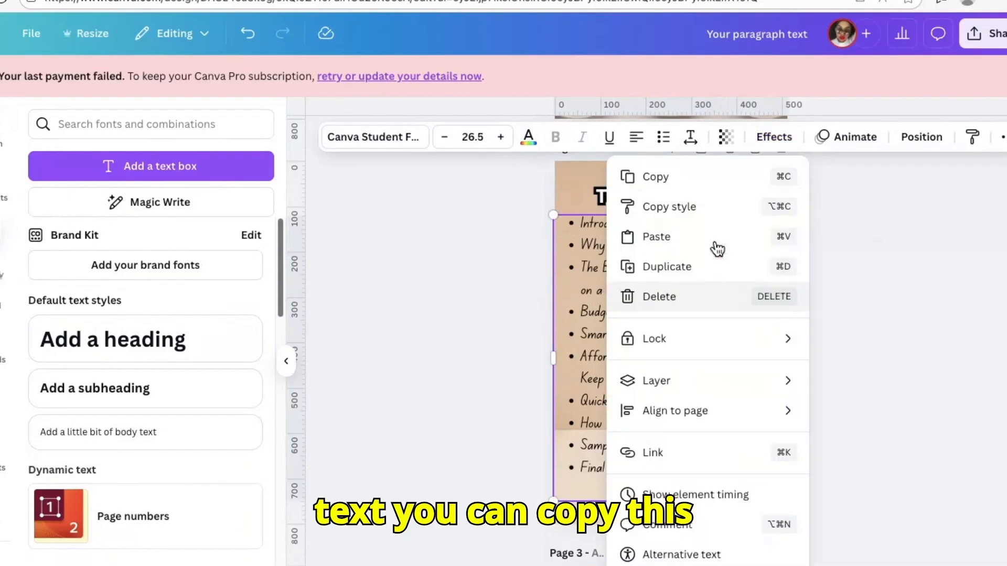
pyautogui.click(680, 184)
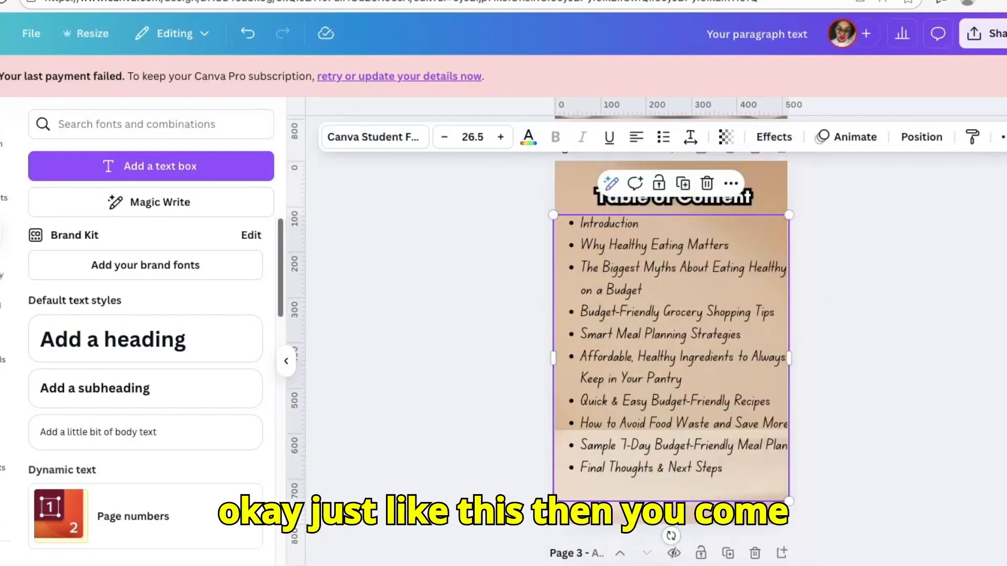
pyautogui.scroll(-6, 672, 341)
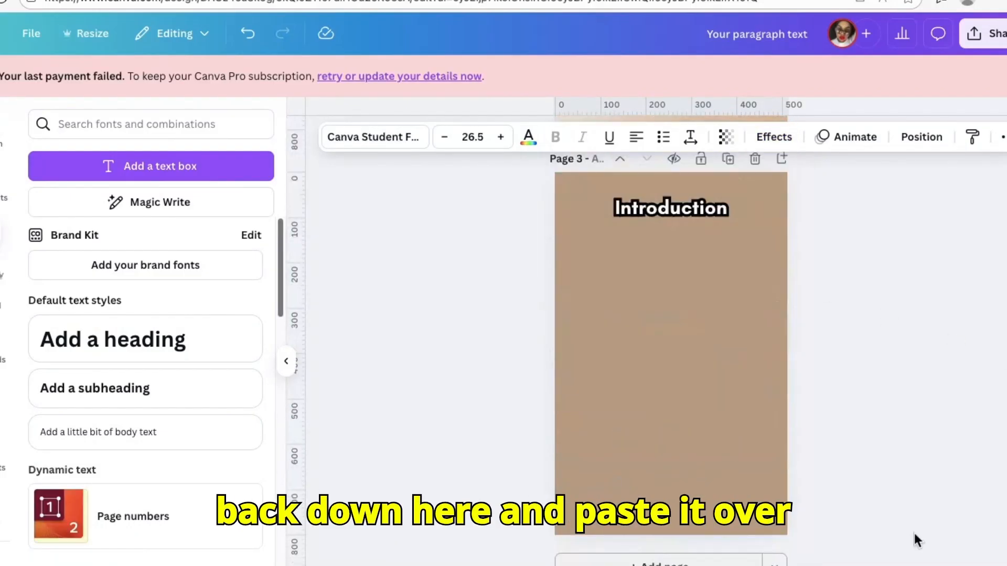
pyautogui.click(636, 311)
pyautogui.rightClick(636, 312)
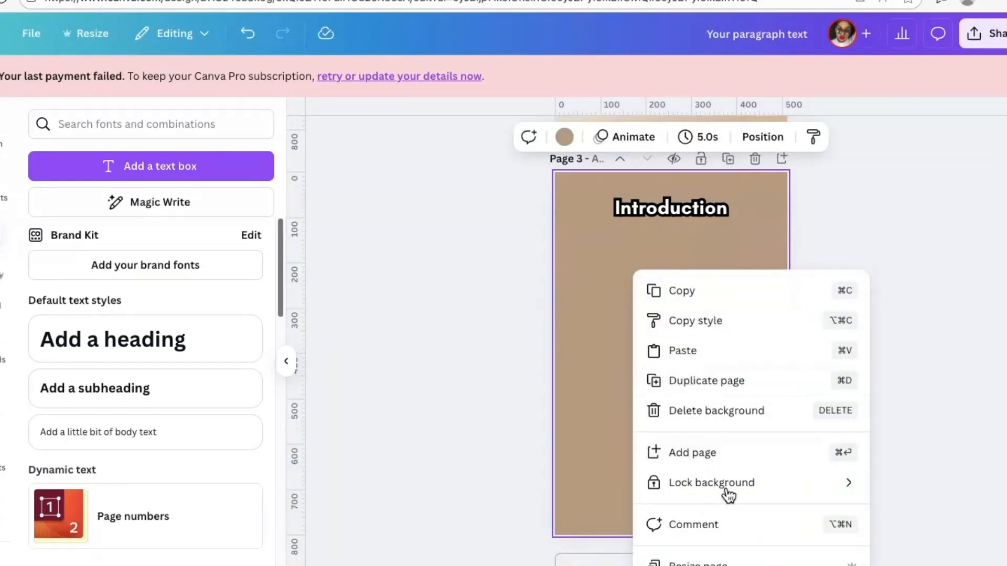
pyautogui.click(681, 350)
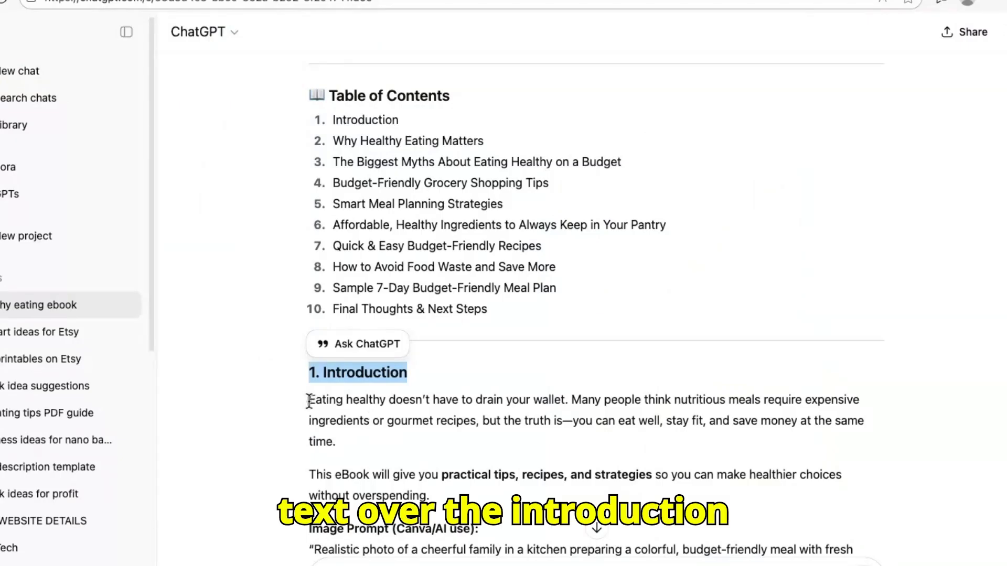
# - Copy the two introduction paragraphs from ChatGPT and paste them over the list text on page 3 in Canva
pyautogui.moveTo(309, 401)
pyautogui.mouseDown()
pyautogui.moveTo(650, 477)
pyautogui.moveTo(851, 488)
pyautogui.moveTo(860, 503)
pyautogui.moveTo(827, 498)
pyautogui.mouseUp()
pyautogui.rightClick(649, 407)
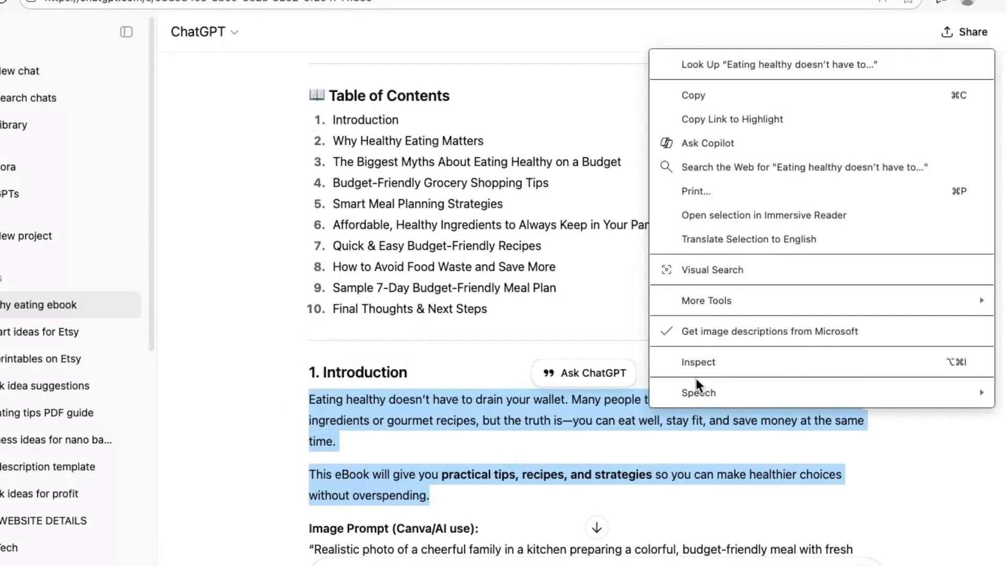
pyautogui.click(716, 100)
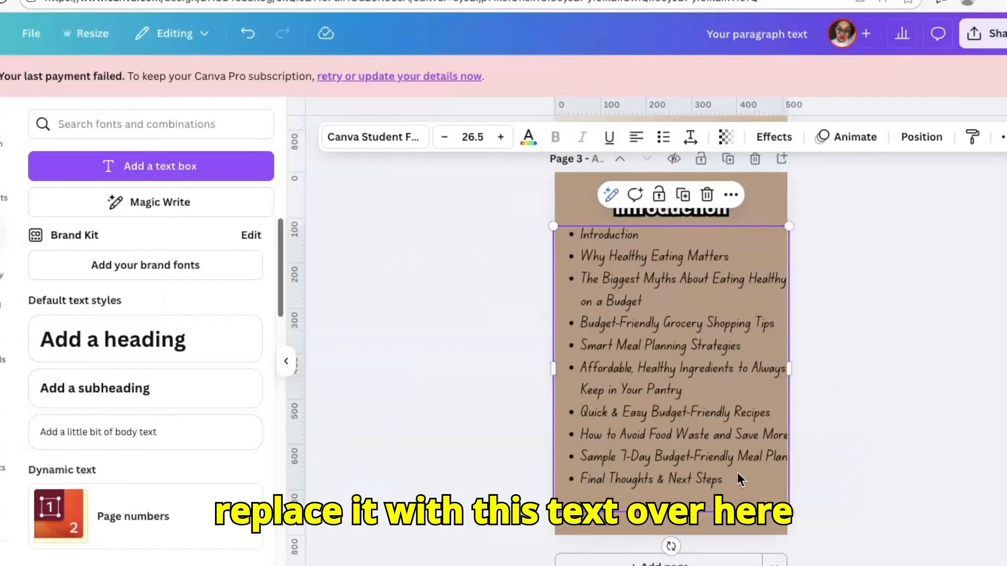
pyautogui.click(737, 485)
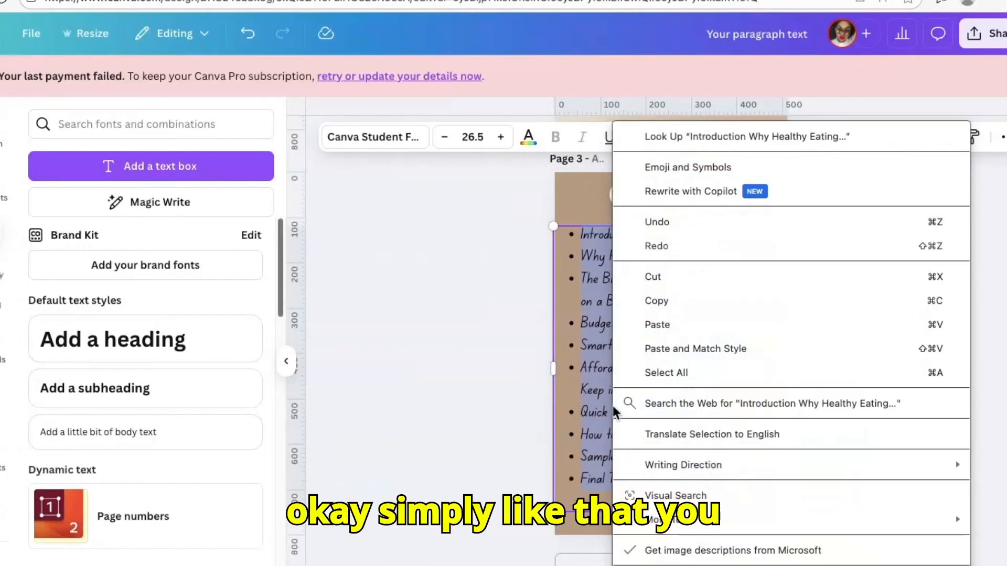
pyautogui.rightClick(708, 469)
pyautogui.click(684, 325)
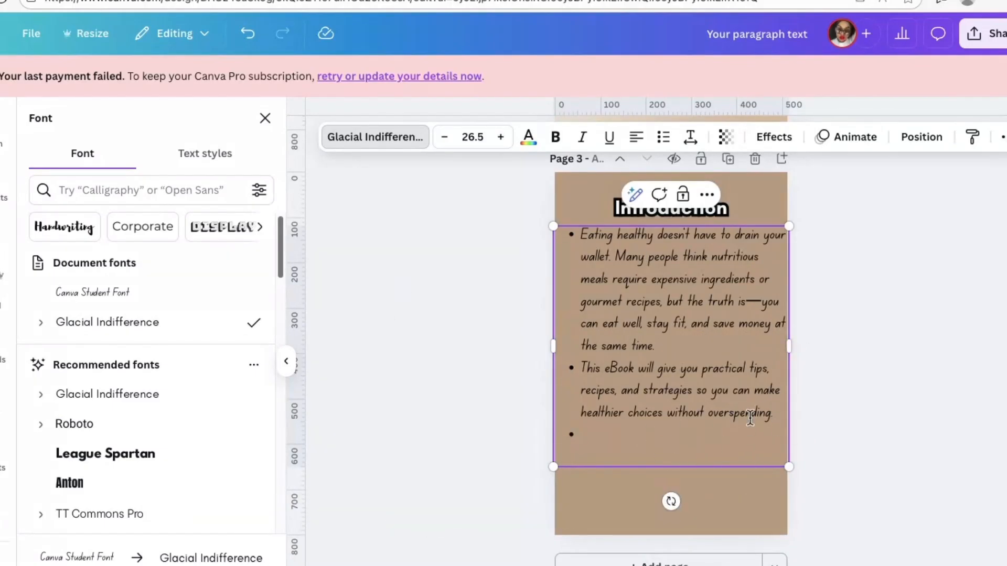
# - Change the font of both Introduction body paragraphs on page 3 to Glacial Indifference
pyautogui.moveTo(781, 418); pyautogui.dragTo(510, 264)
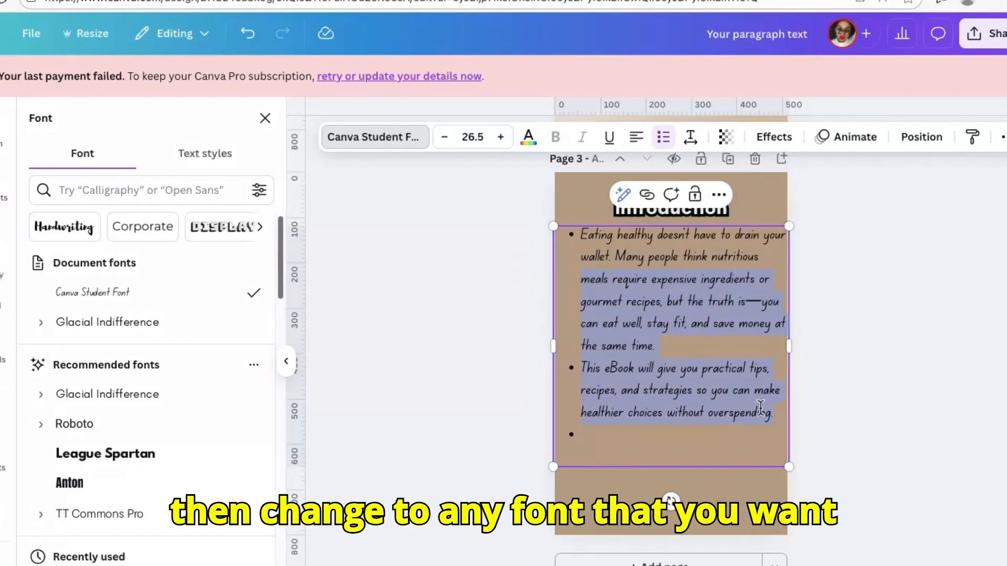
pyautogui.click(775, 416)
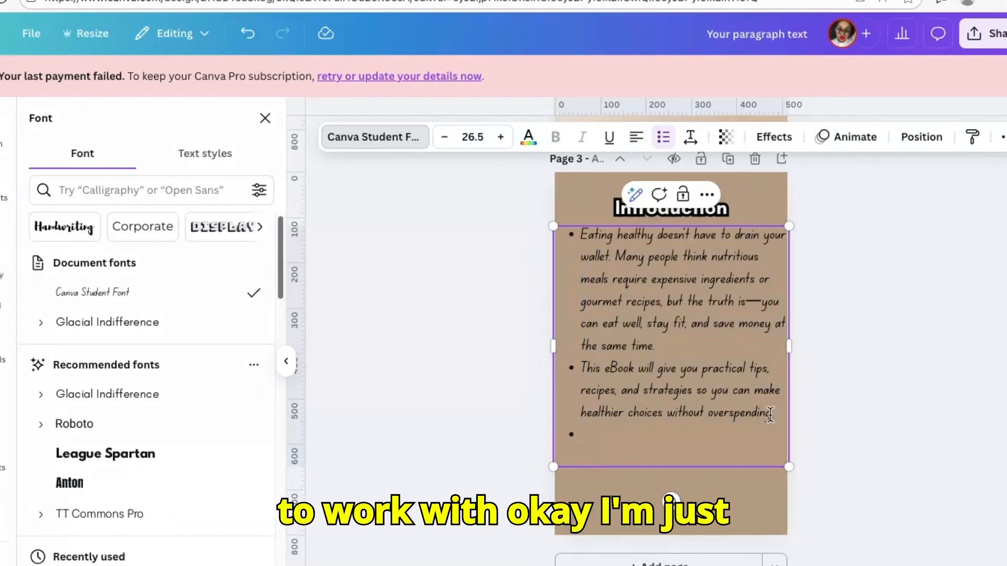
pyautogui.moveTo(777, 415); pyautogui.dragTo(563, 236)
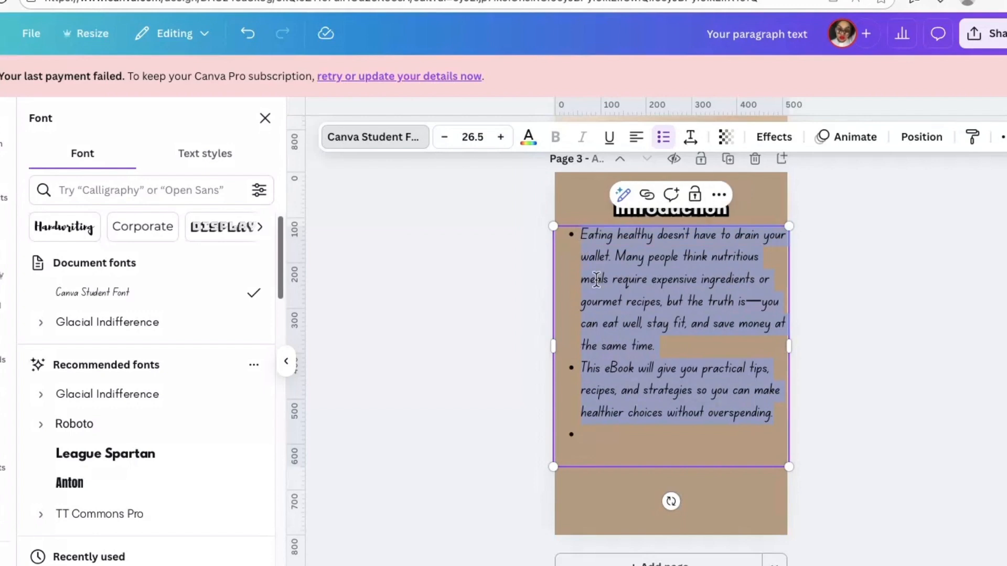
pyautogui.click(139, 323)
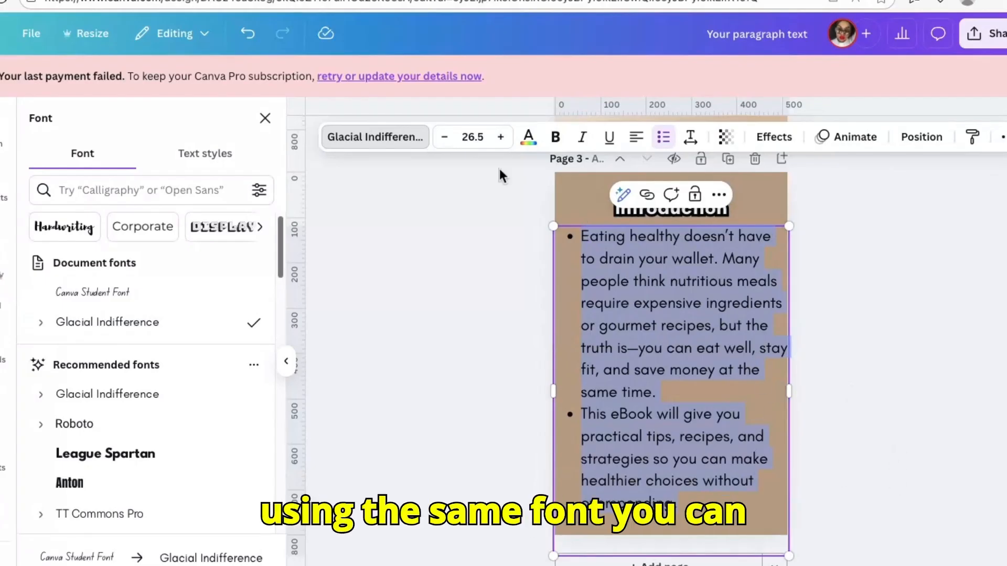
# - Reduce the font size of the Introduction body paragraphs to 17.5
pyautogui.click(446, 137)
pyautogui.click(446, 137)
pyautogui.click(446, 138)
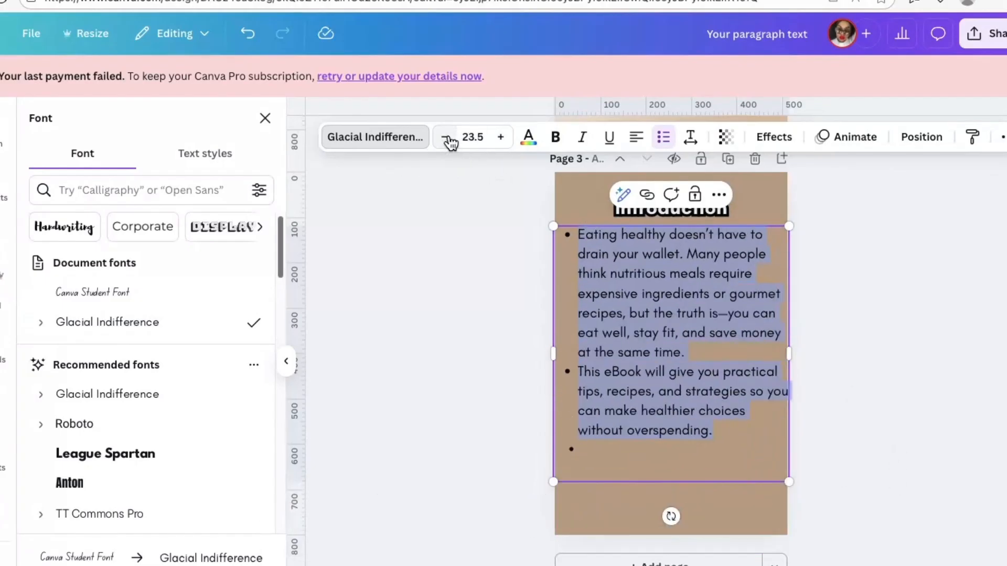
pyautogui.click(446, 138)
pyautogui.click(446, 137)
pyautogui.click(445, 138)
pyautogui.click(446, 138)
pyautogui.click(446, 137)
pyautogui.click(446, 137)
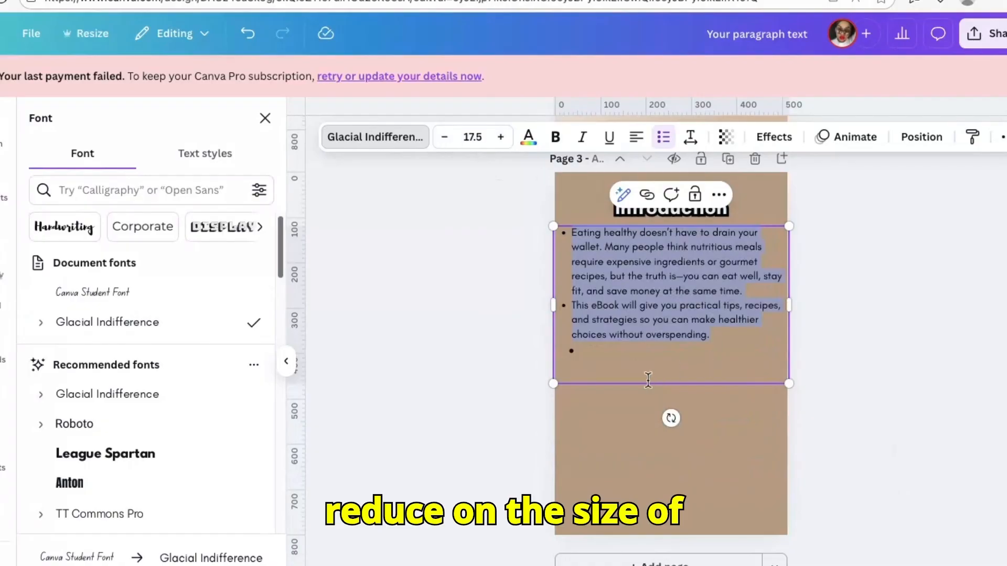
pyautogui.click(585, 350)
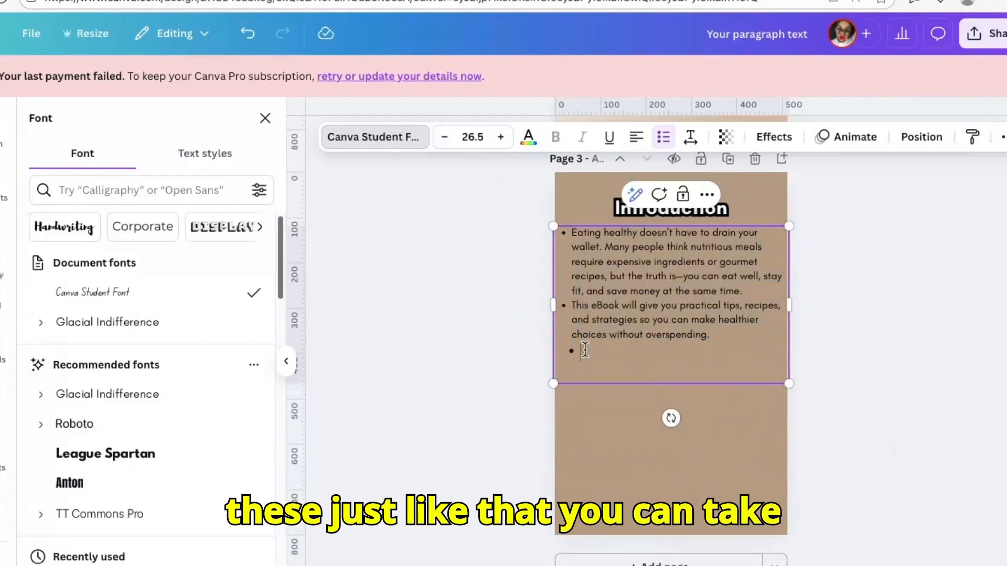
pyautogui.press('BackSpace')
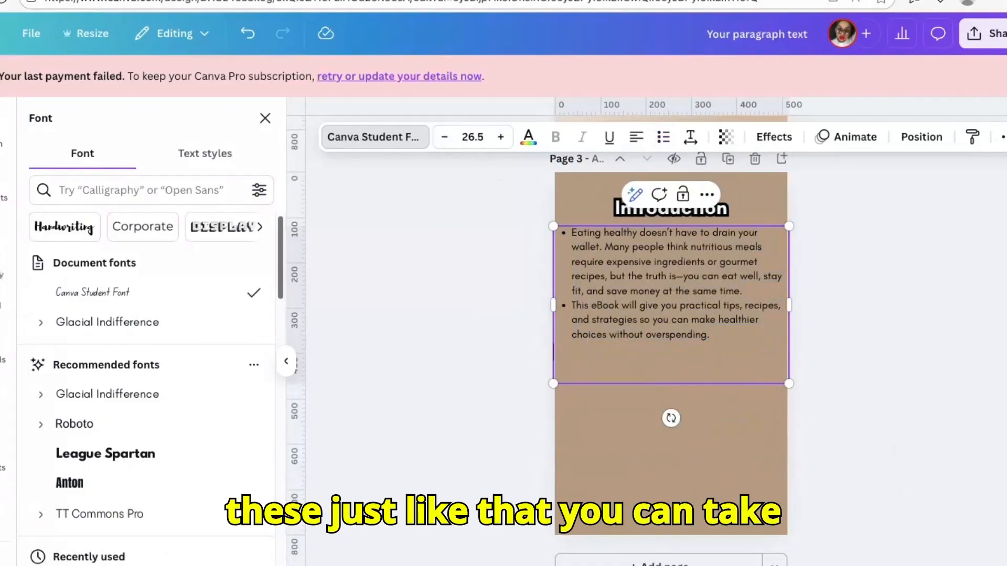
pyautogui.click(662, 138)
pyautogui.click(662, 139)
pyautogui.click(661, 139)
# - Remove the bullets from both Introduction paragraphs and delete the empty bullet below them
pyautogui.moveTo(726, 334); pyautogui.dragTo(520, 194)
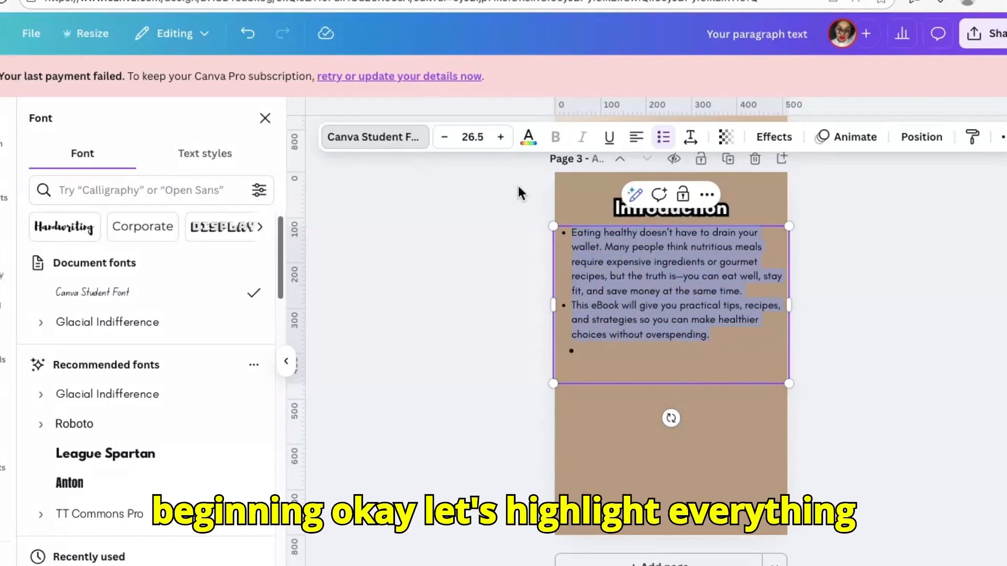
pyautogui.click(653, 140)
pyautogui.click(653, 141)
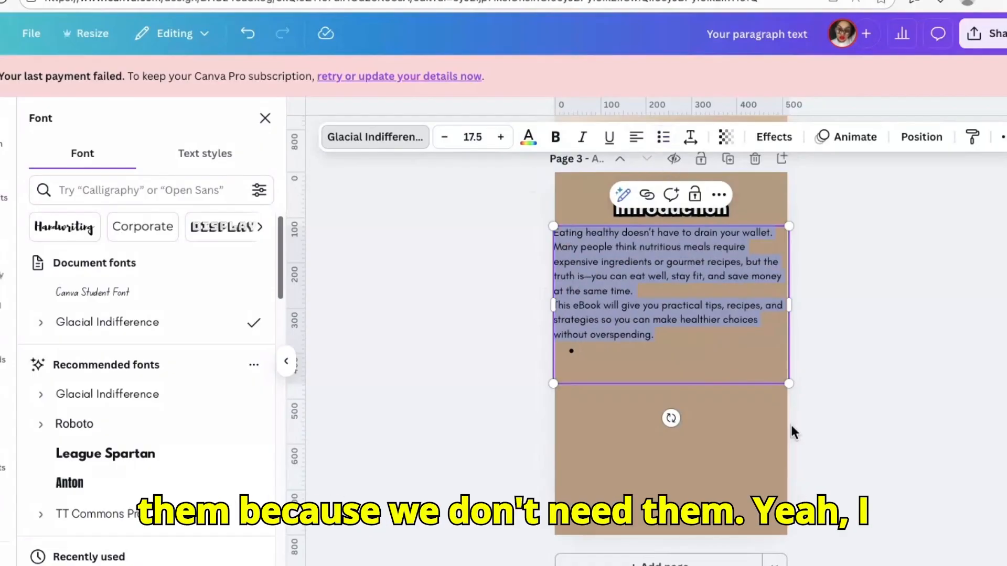
pyautogui.click(583, 351)
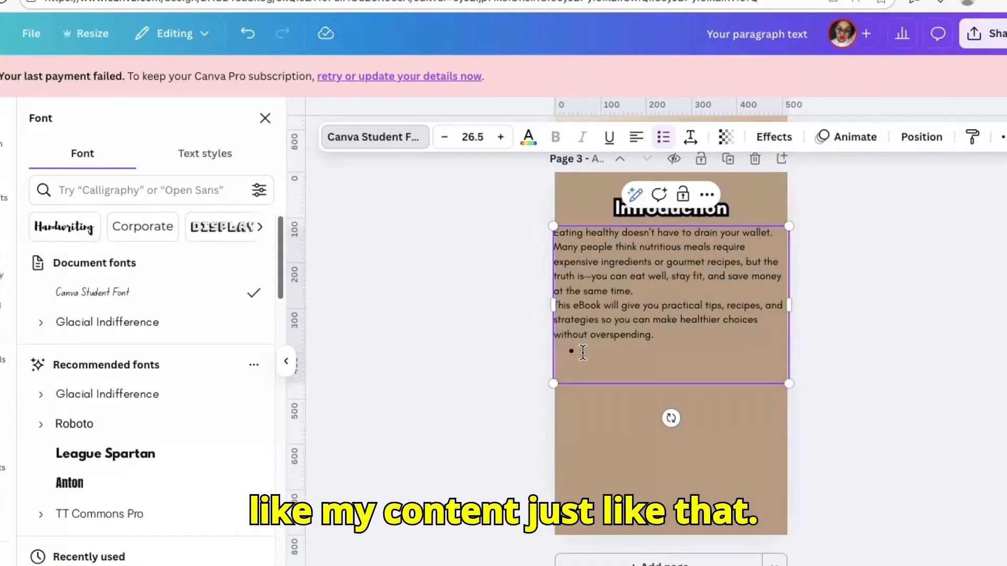
pyautogui.press('BackSpace')
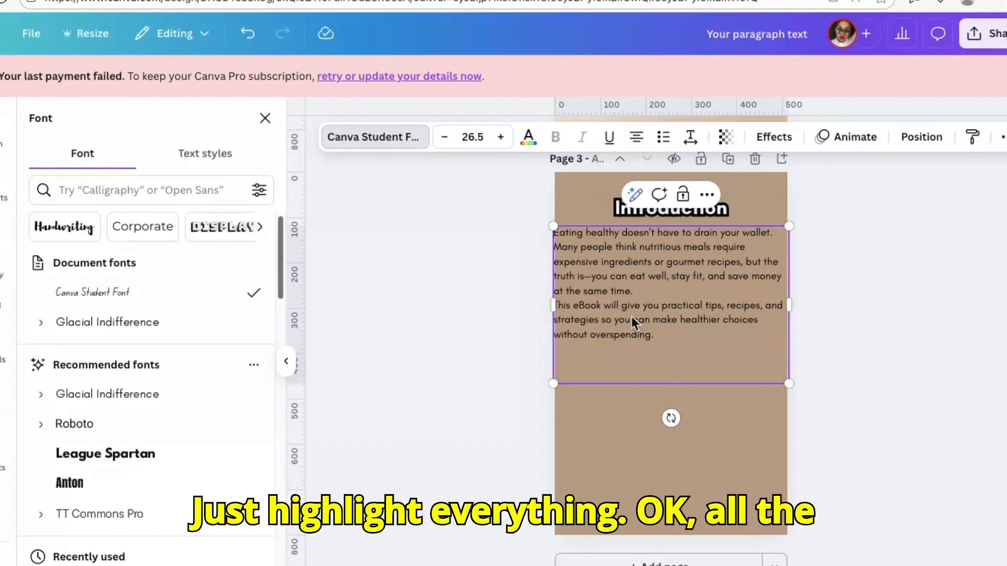
# - Center-align both Introduction body paragraphs
pyautogui.click(666, 337)
pyautogui.moveTo(665, 337); pyautogui.dragTo(545, 202)
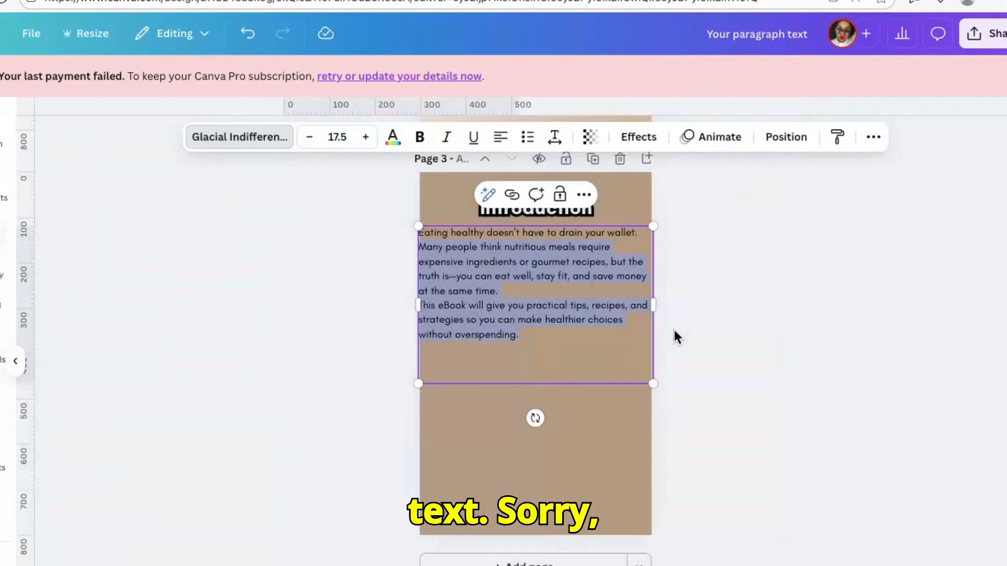
pyautogui.click(672, 350)
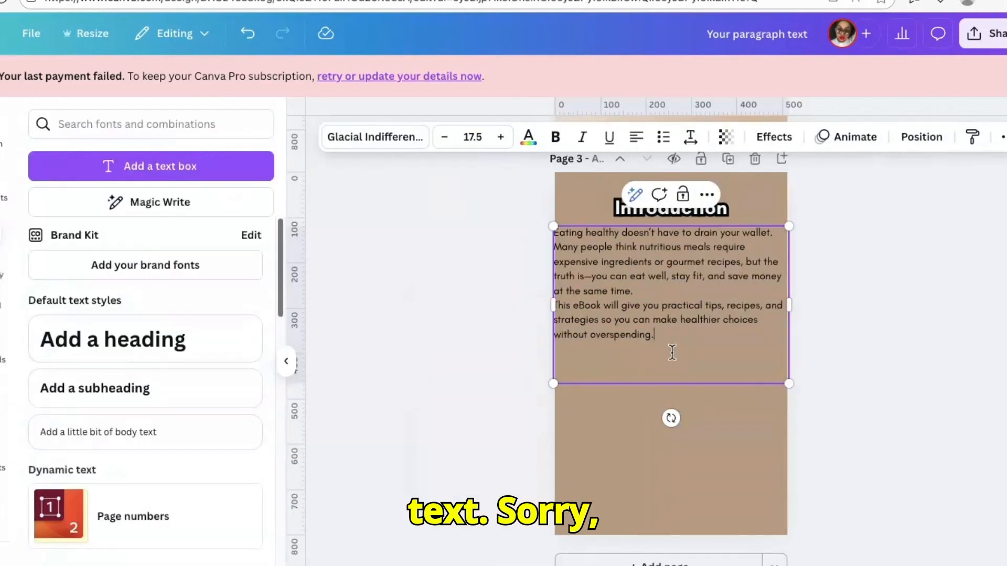
pyautogui.moveTo(623, 342); pyautogui.dragTo(551, 196)
pyautogui.click(637, 137)
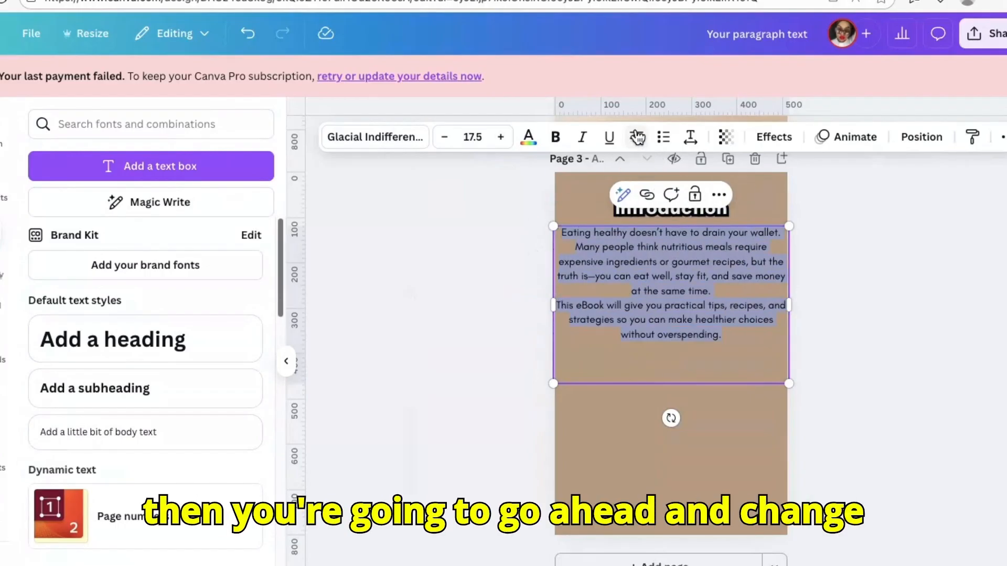
pyautogui.click(865, 319)
# - Nudge the Introduction body text box slightly down and shrink it a little to fit the page width
pyautogui.click(702, 252)
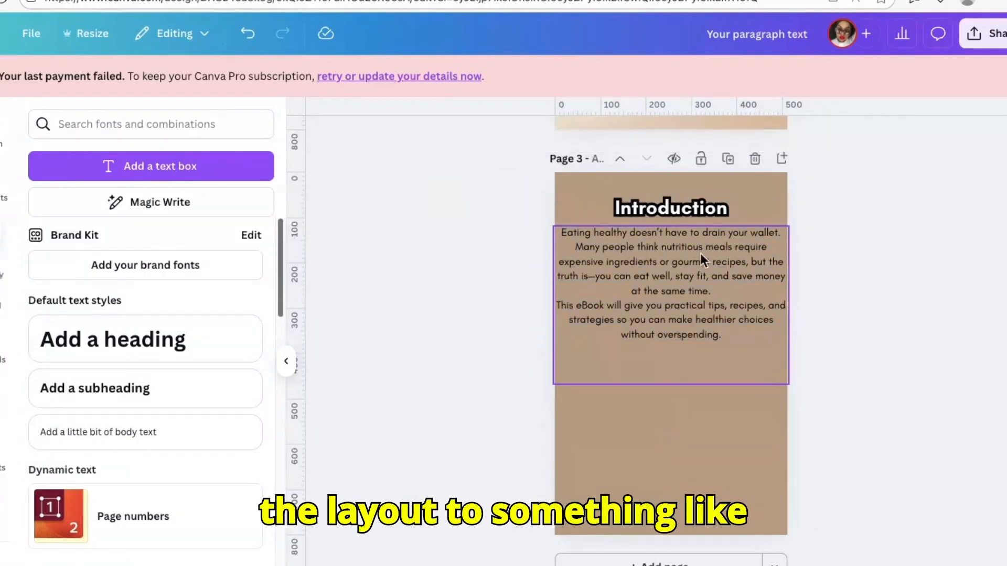
pyautogui.moveTo(702, 253); pyautogui.dragTo(702, 257)
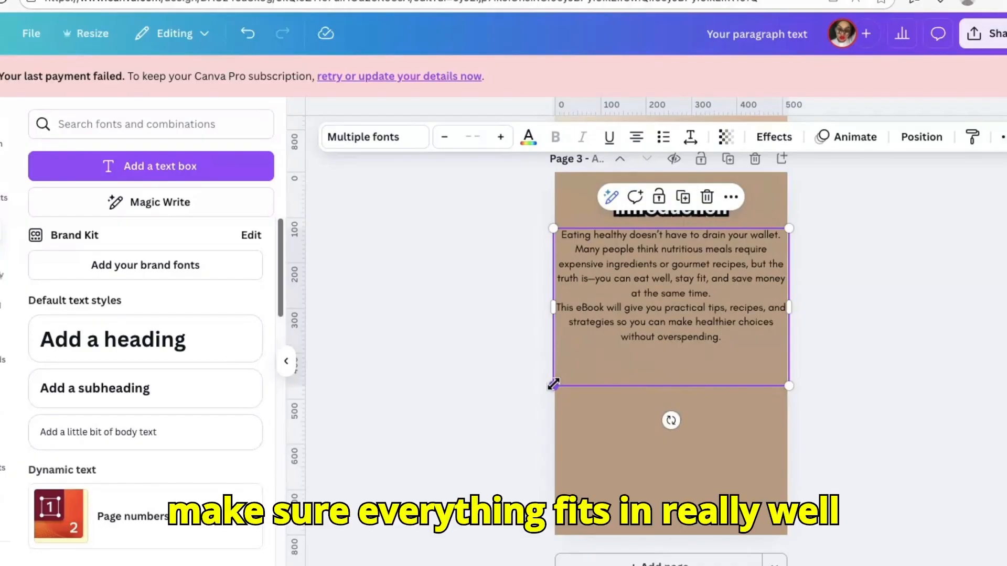
pyautogui.moveTo(553, 385); pyautogui.dragTo(554, 385)
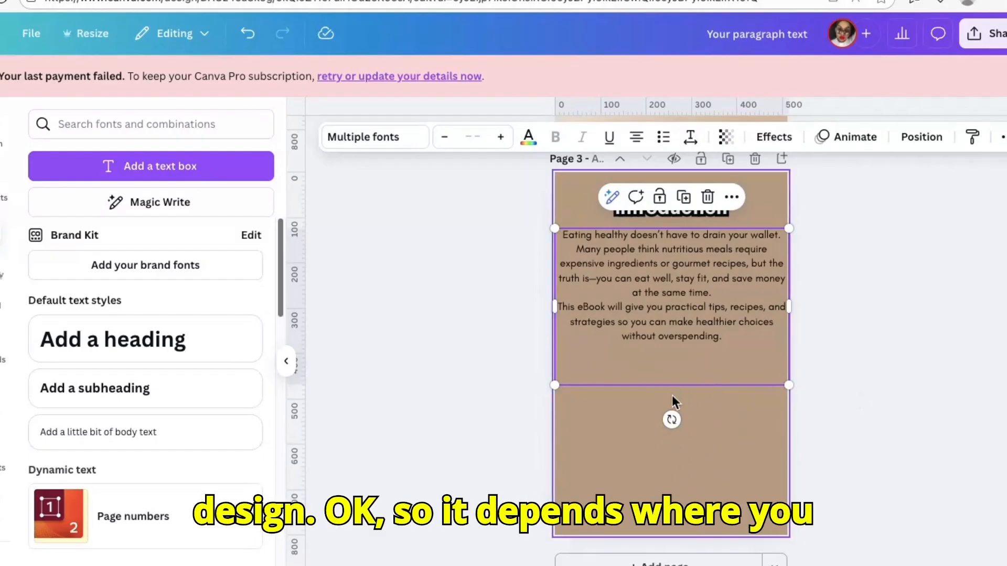
pyautogui.click(863, 430)
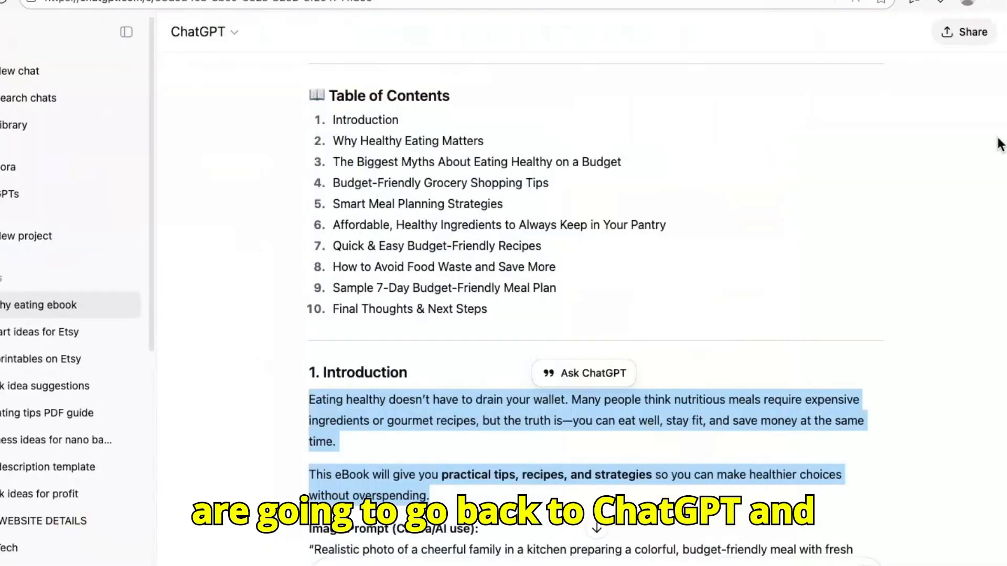
# - In ChatGPT, copy the Introduction section's image prompt about a cheerful family preparing a colorful, budget-friendly meal in a kitchen
pyautogui.scroll(-6, 596, 309)
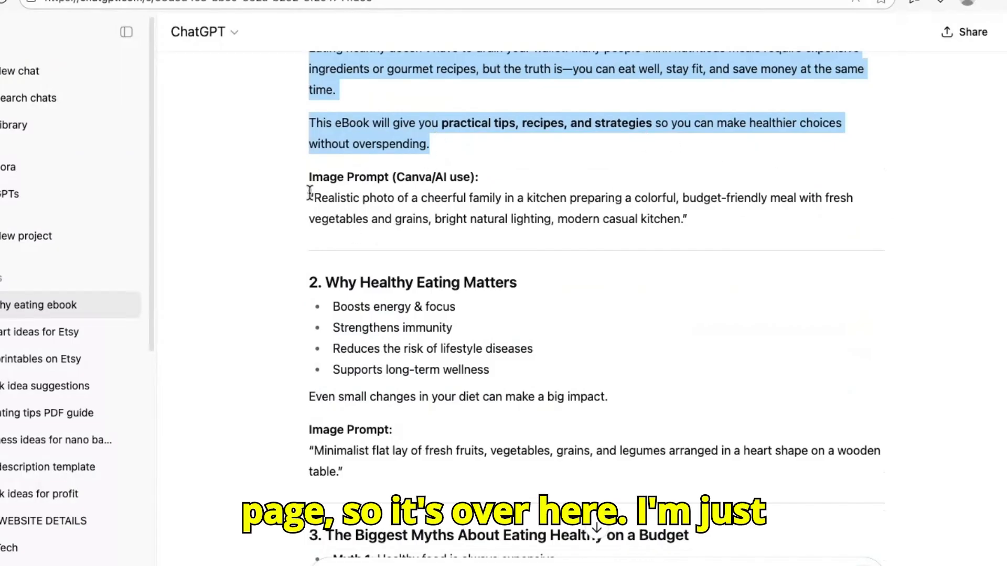
pyautogui.moveTo(309, 197); pyautogui.dragTo(569, 241)
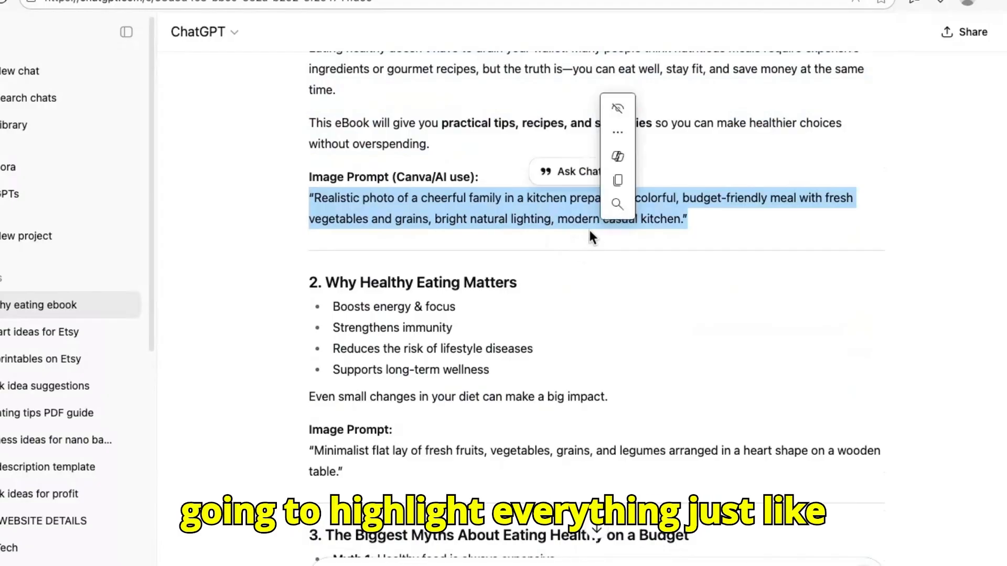
pyautogui.moveTo(619, 180)
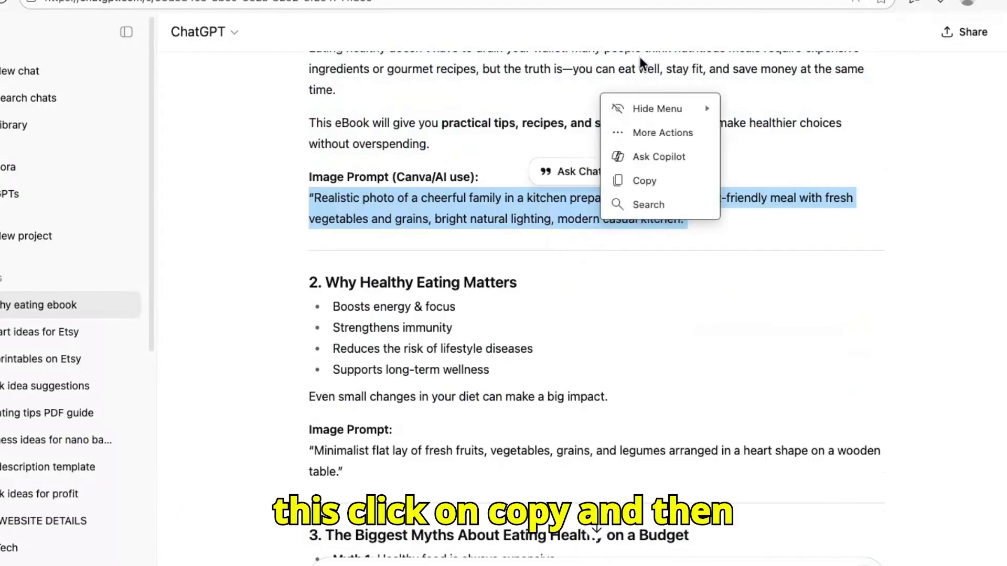
pyautogui.click(653, 180)
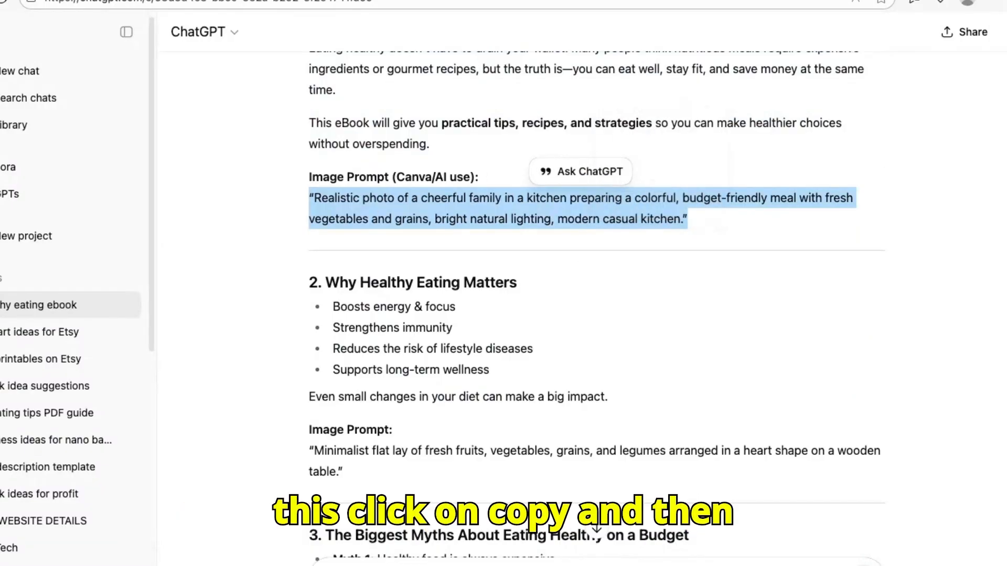
# - Switch to Canva AI's image creator and generate images from the copied family kitchen prompt in a 4:3 aspect ratio
pyautogui.click(514, 5)
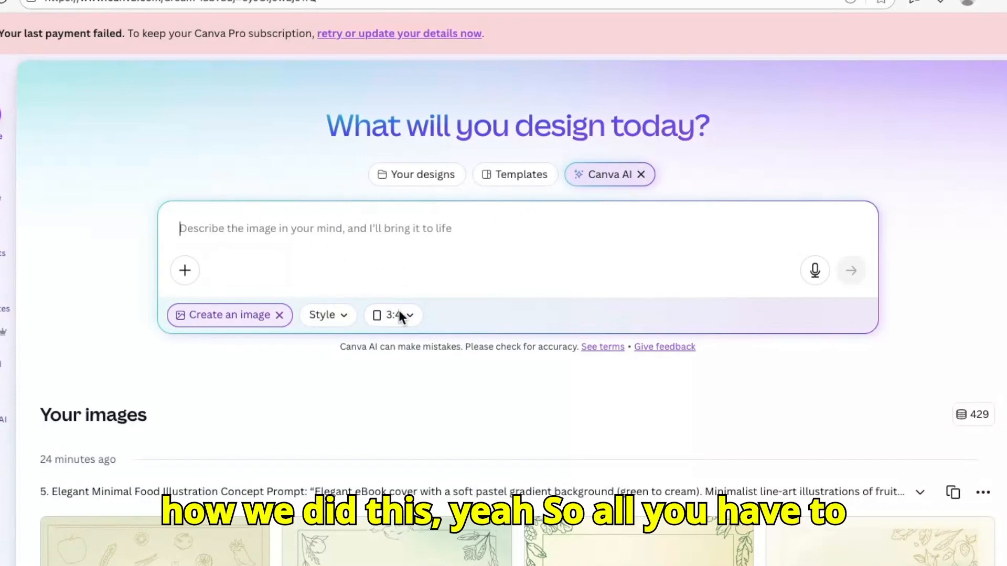
pyautogui.click(417, 318)
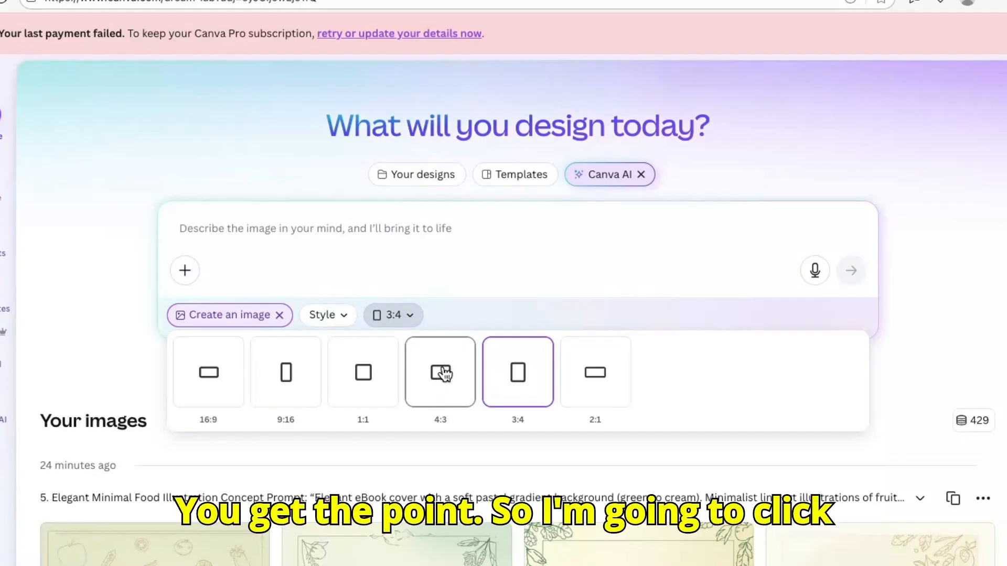
pyautogui.click(444, 371)
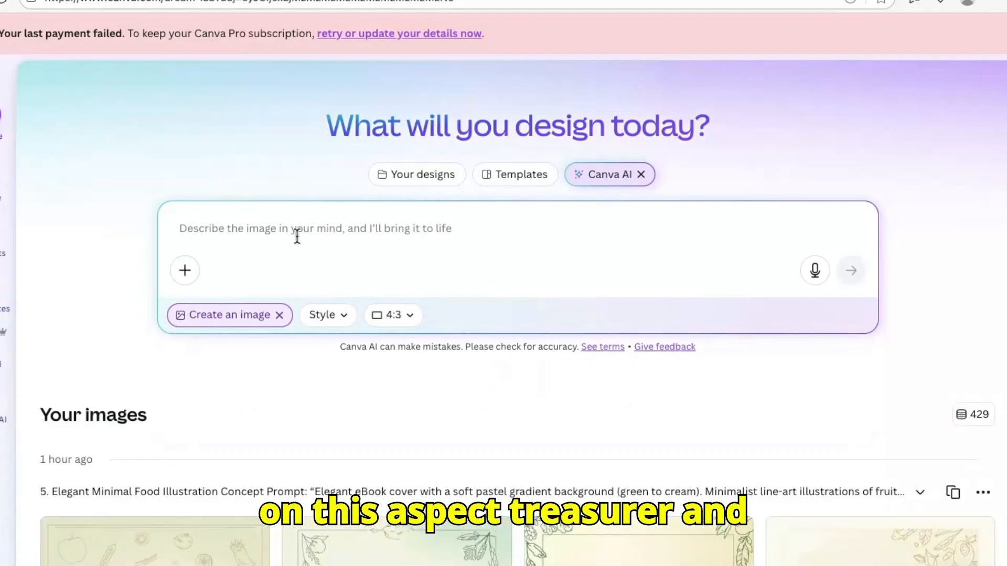
pyautogui.click(275, 230)
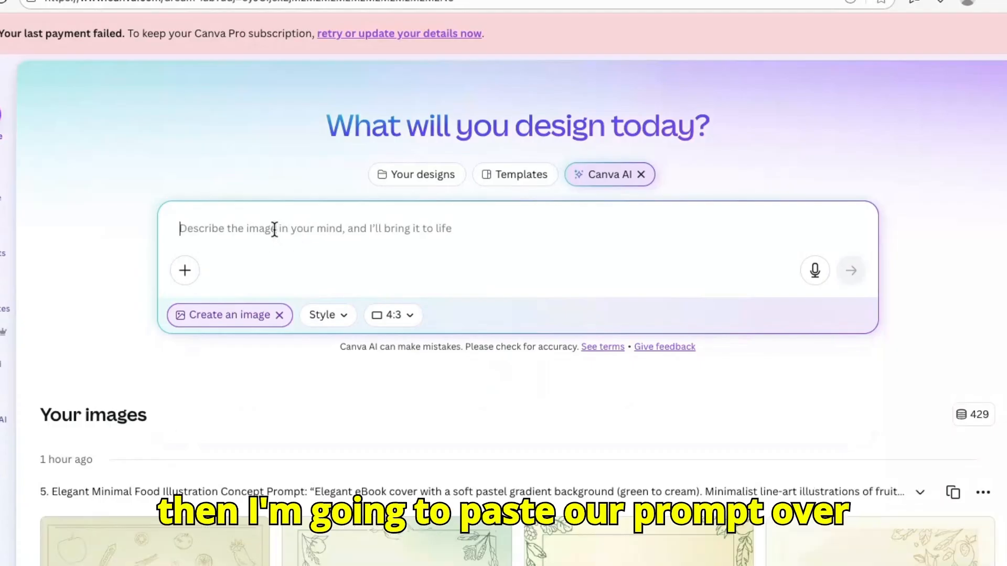
pyautogui.rightClick(275, 230)
pyautogui.click(327, 356)
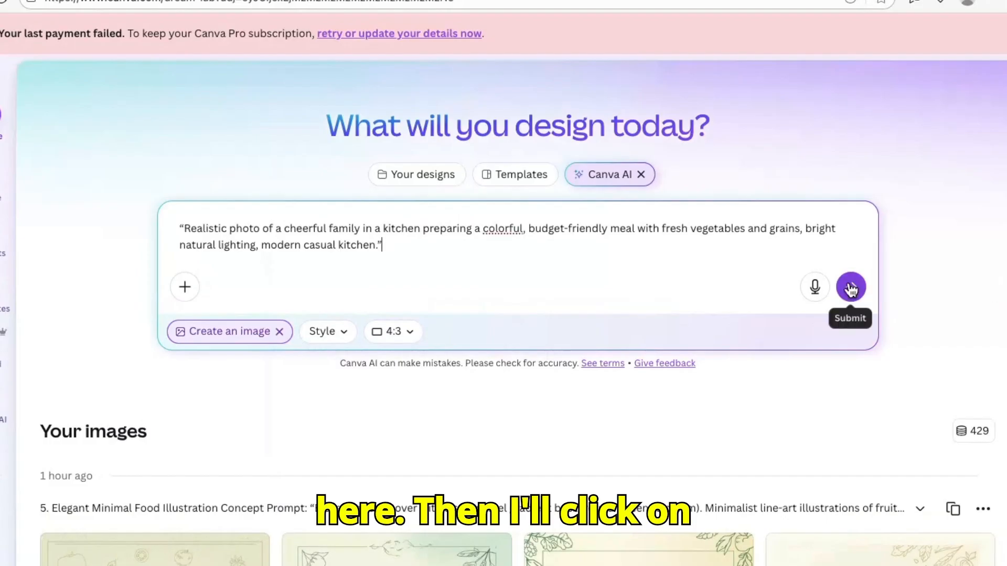
pyautogui.click(851, 288)
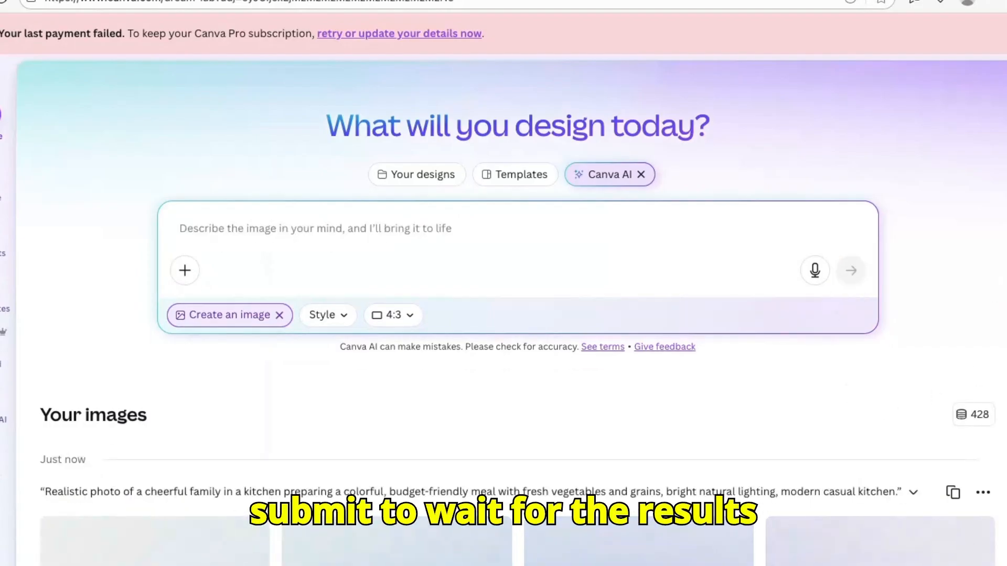
# - Look over the generated photos of families preparing meals in the kitchen
pyautogui.scroll(-5, 518, 315)
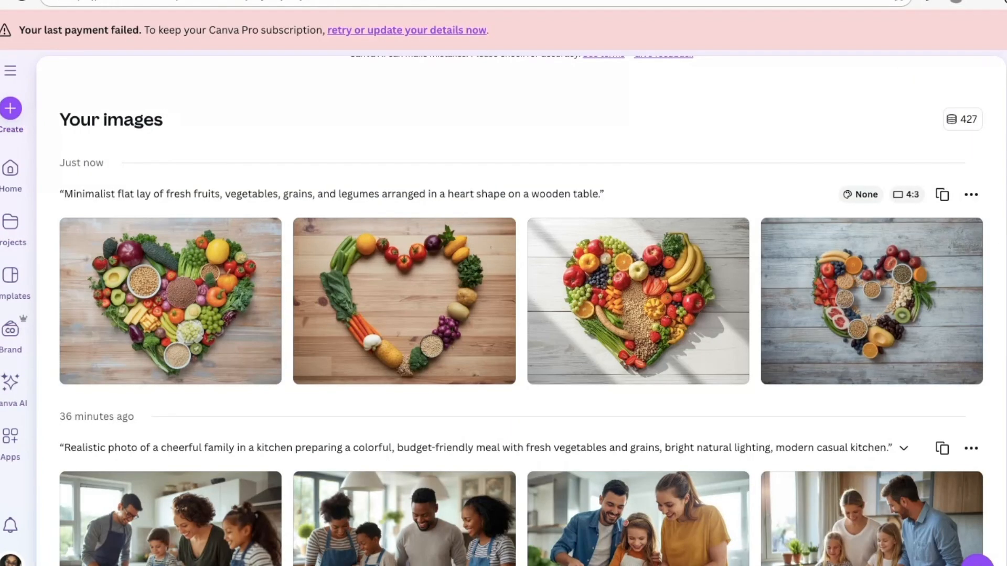
pyautogui.scroll(-7, 520, 315)
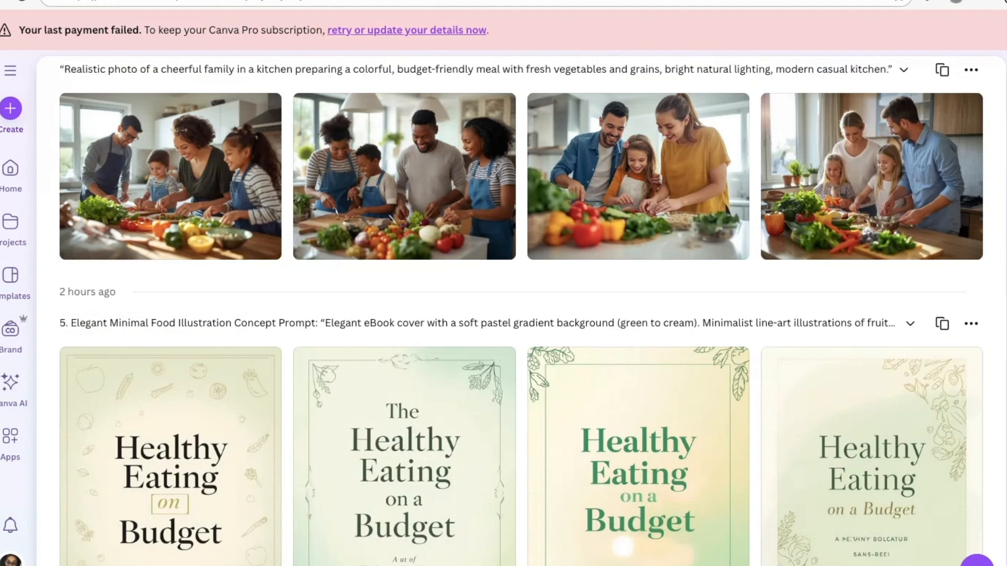
pyautogui.scroll(1, 521, 315)
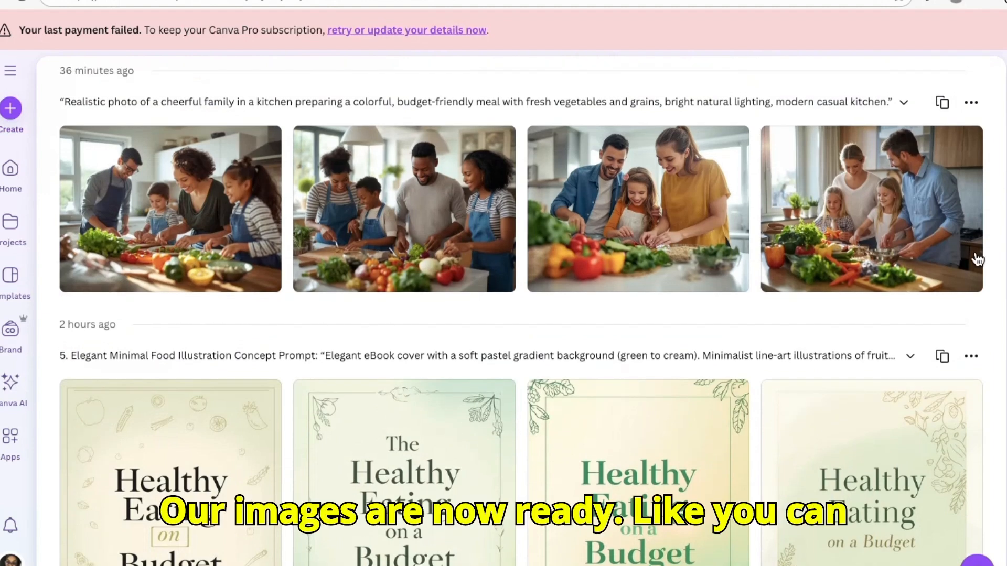
pyautogui.moveTo(541, 231)
pyautogui.moveTo(807, 252)
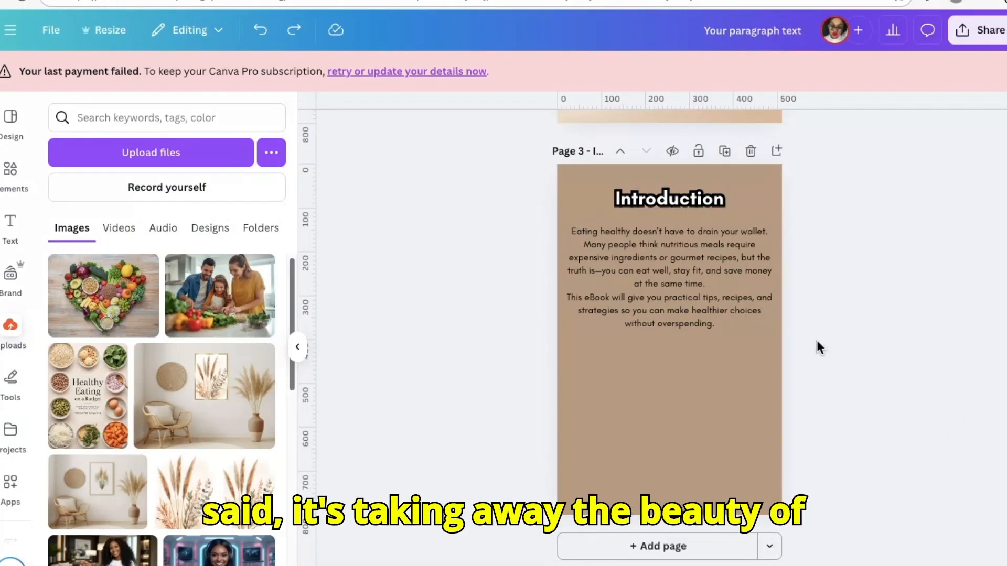
# - Change the Introduction page's background to the lighter tan photo color taken from the Table of Content page's background image
pyautogui.click(609, 410)
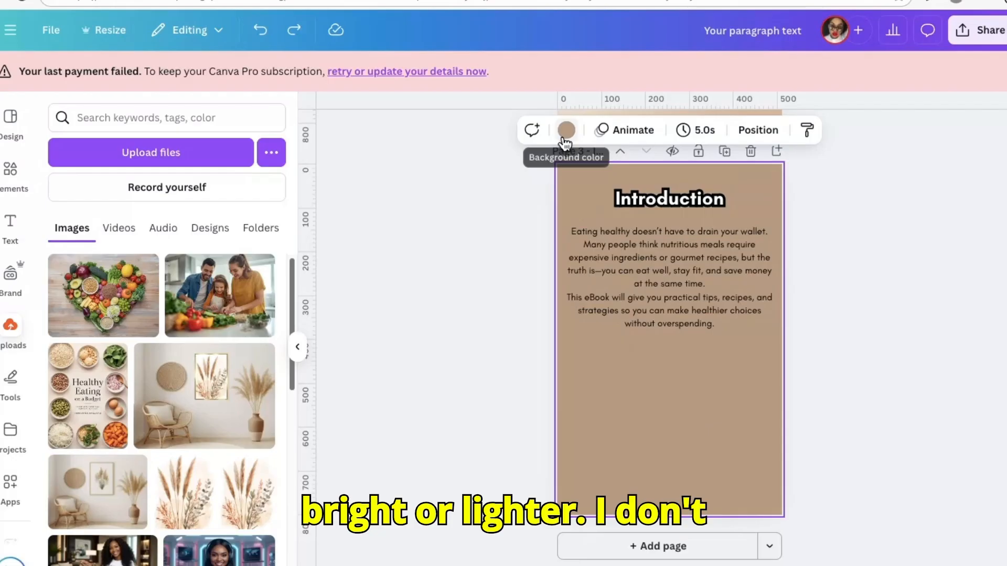
pyautogui.scroll(6, 669, 335)
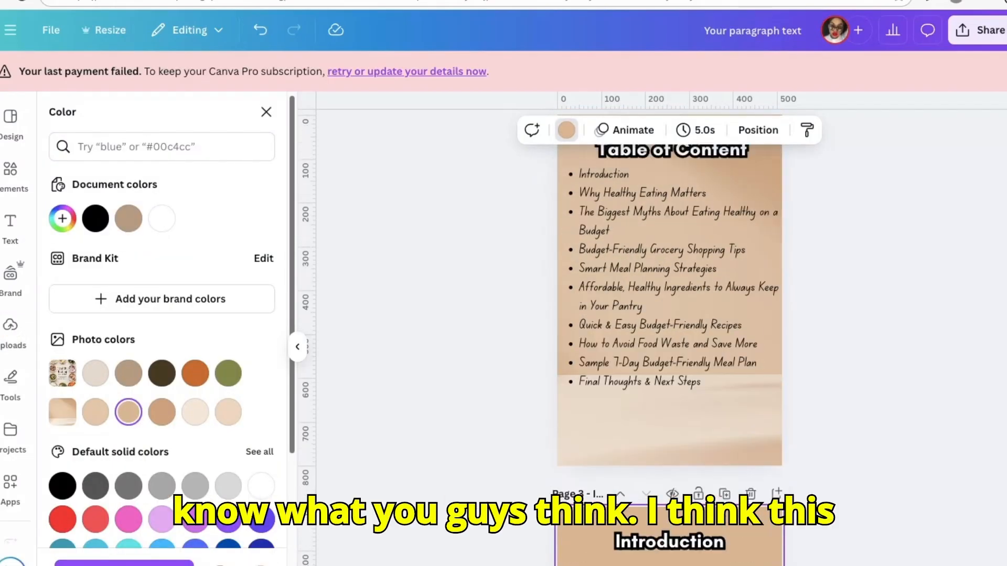
# - Add the uploaded family cooking photo to the Introduction page and enlarge it to fill the page width below the text
pyautogui.scroll(-6, 669, 336)
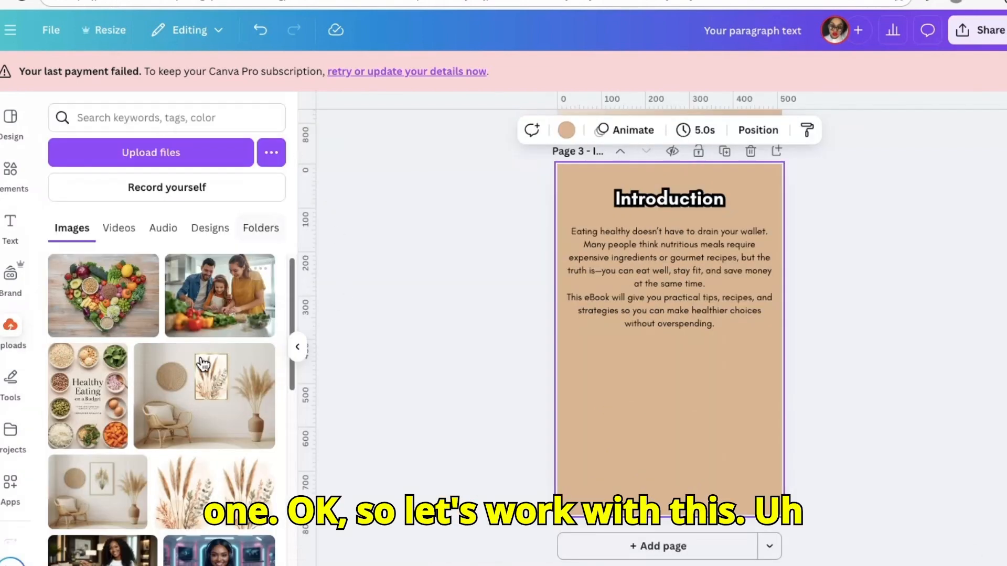
pyautogui.click(216, 315)
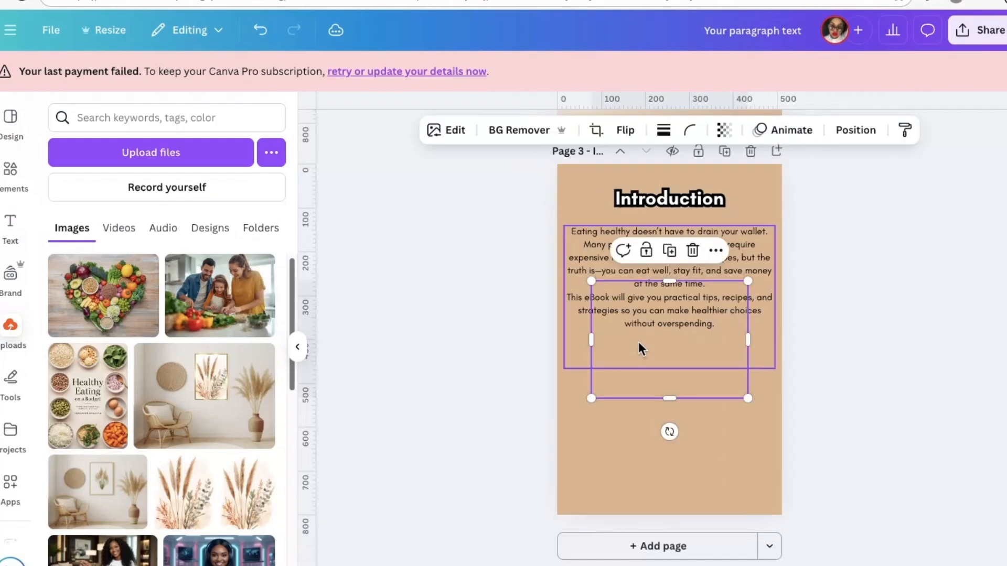
pyautogui.moveTo(640, 366); pyautogui.dragTo(607, 417)
pyautogui.moveTo(714, 458); pyautogui.dragTo(781, 541)
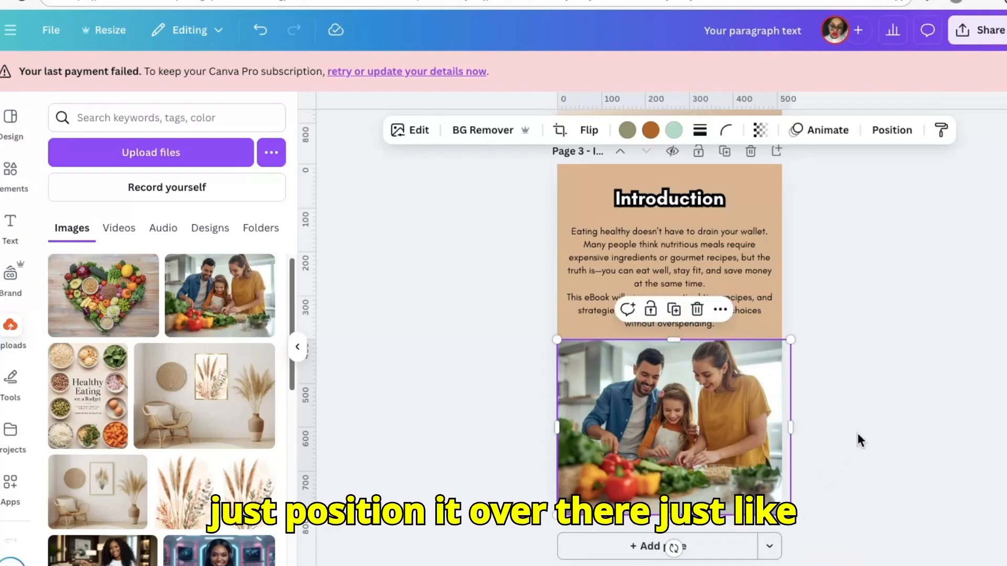
pyautogui.click(858, 426)
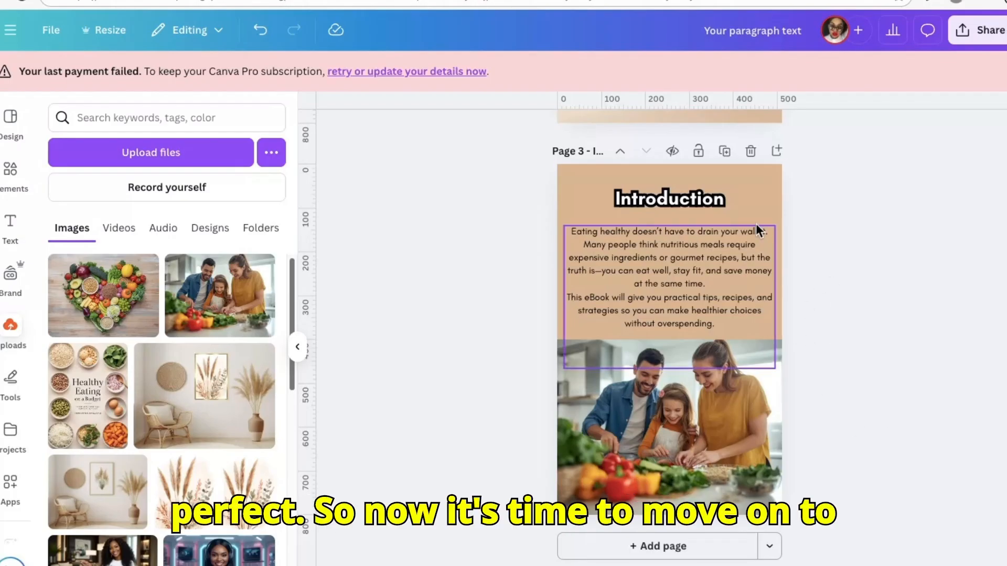
# - Duplicate the Introduction page, then switch to ChatGPT and copy the section 2 heading "Why Healthy Eating Matters"
pyautogui.click(725, 152)
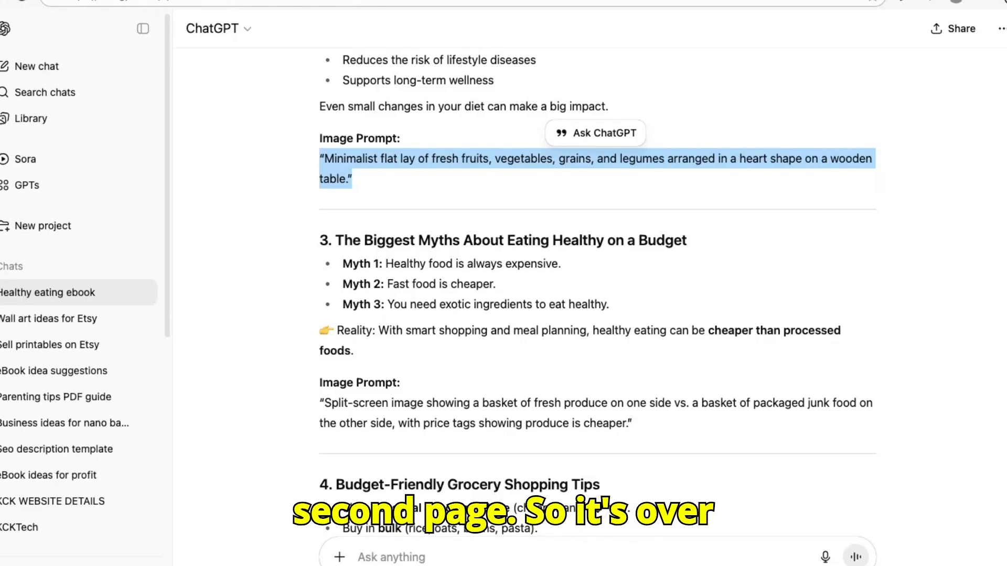
pyautogui.scroll(5, 542, 175)
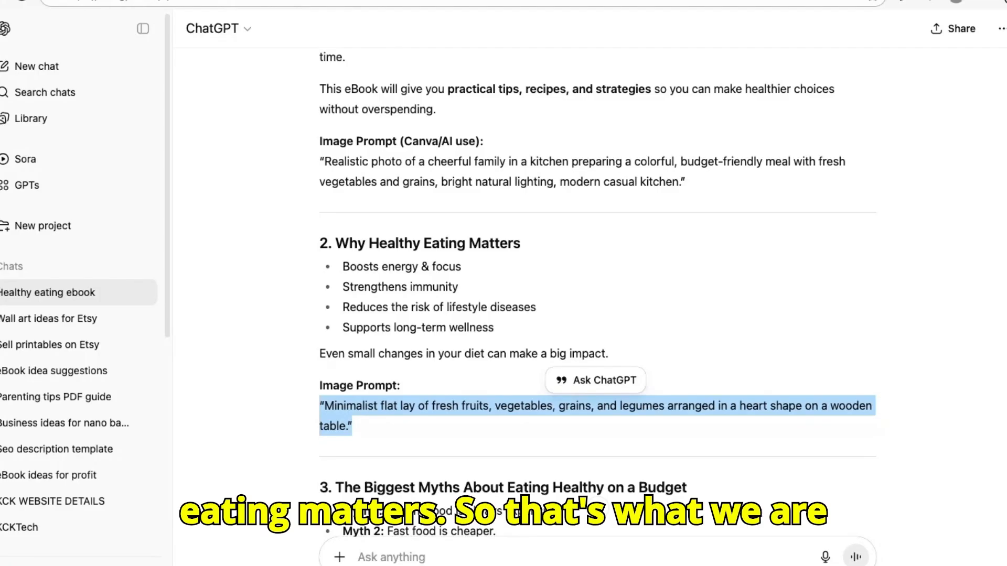
pyautogui.scroll(2, 597, 262)
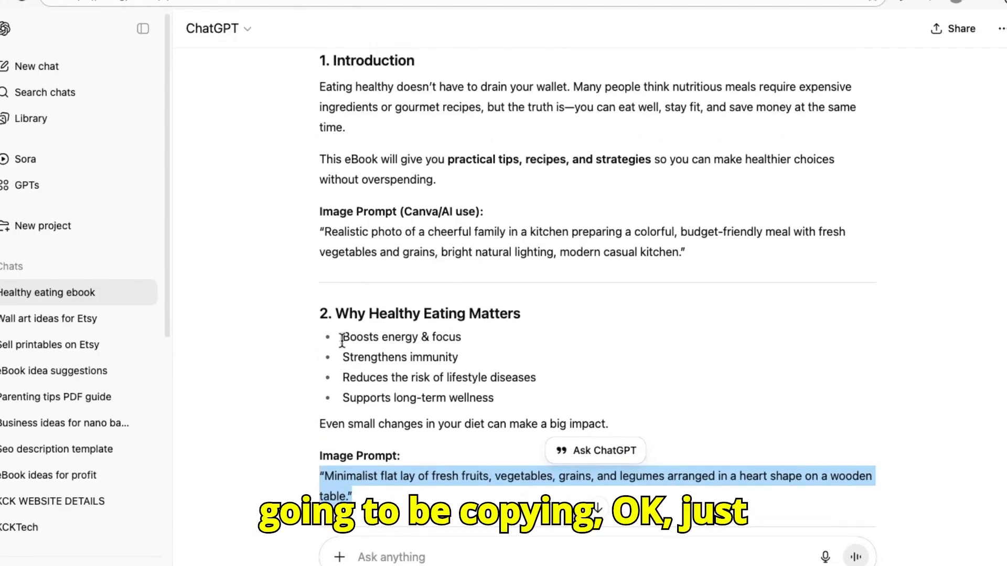
pyautogui.moveTo(337, 313); pyautogui.dragTo(532, 313)
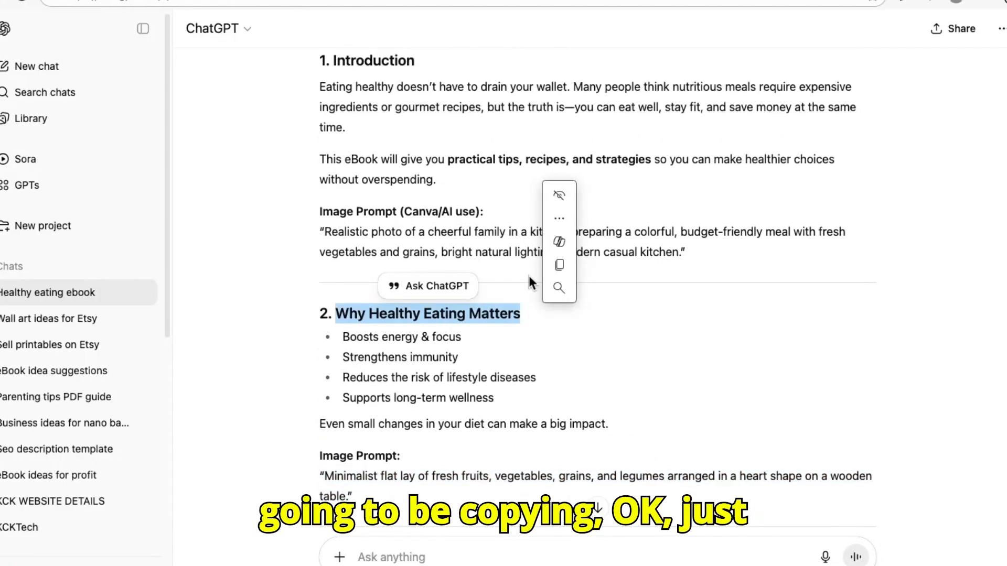
pyautogui.click(559, 265)
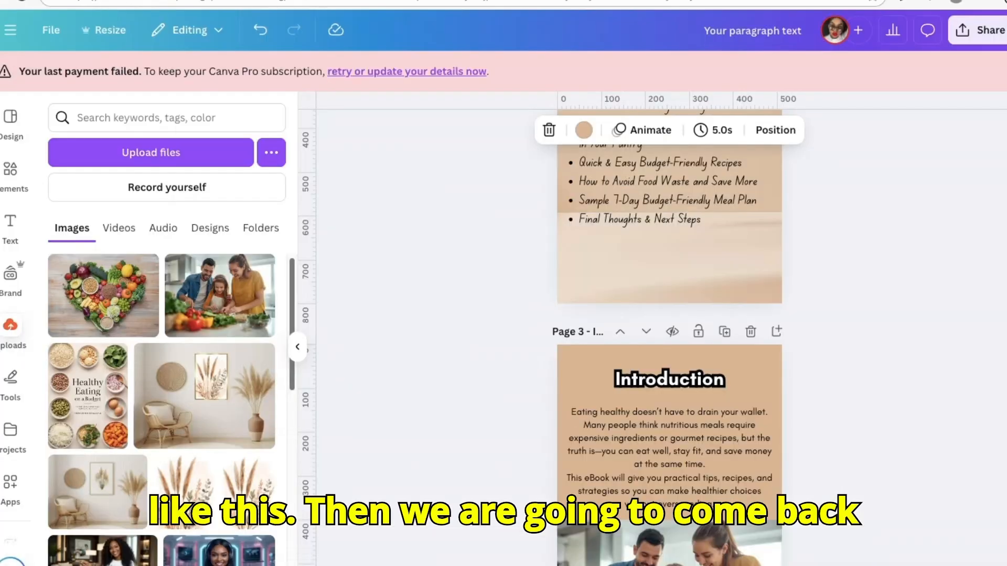
# - In Canva, replace page 3's "Introduction" heading with the copied "Why Healthy Eating Matters" and move it up clear of the body text
pyautogui.doubleClick(701, 385)
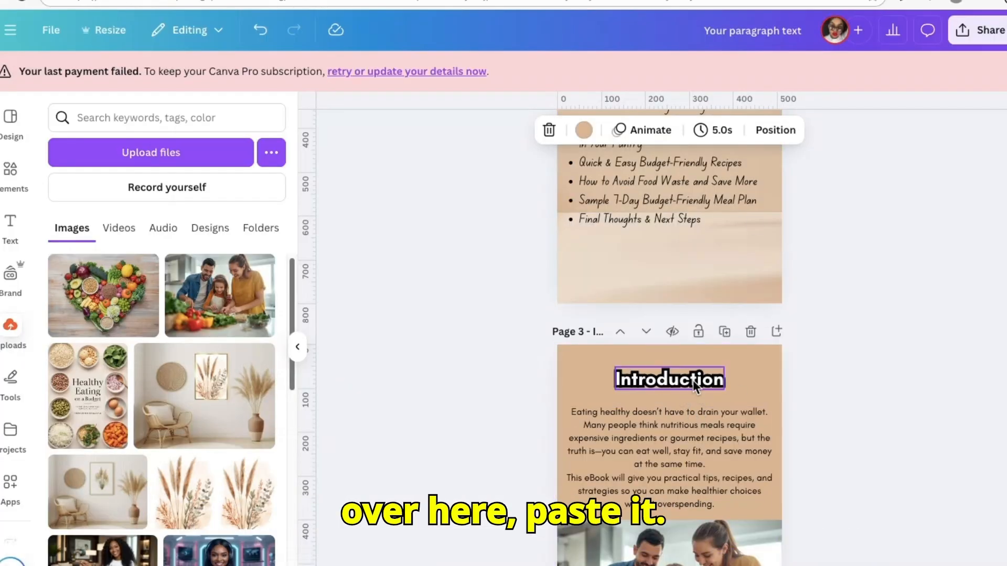
pyautogui.click(693, 380)
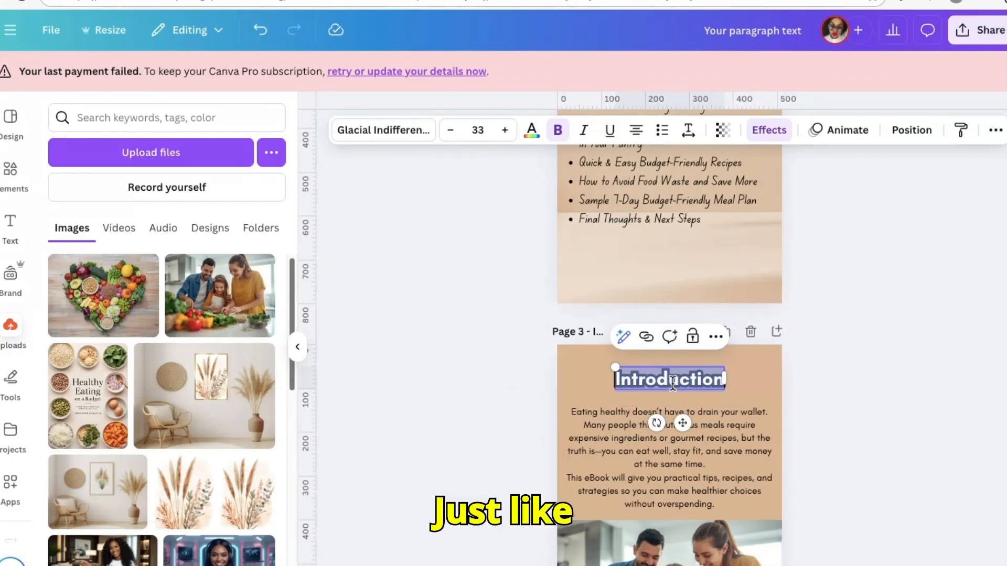
pyautogui.rightClick(677, 386)
pyautogui.click(724, 312)
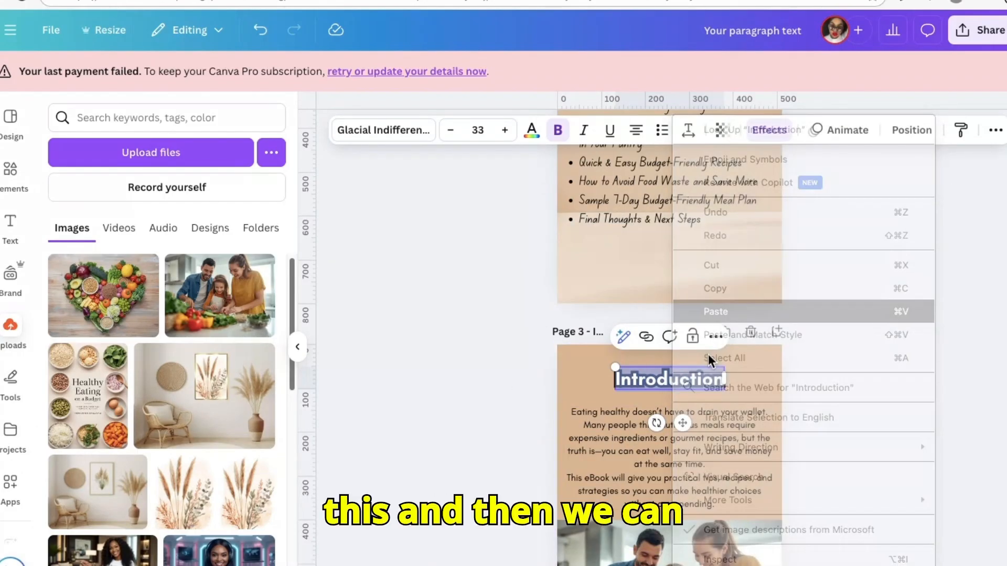
pyautogui.click(909, 391)
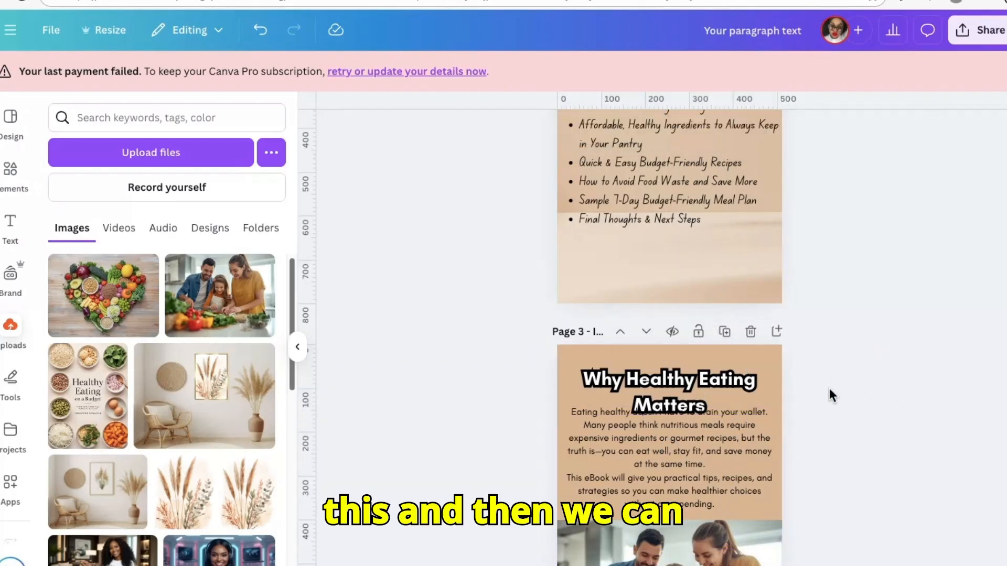
pyautogui.moveTo(713, 385)
pyautogui.mouseDown()
pyautogui.moveTo(715, 366)
pyautogui.moveTo(692, 378)
pyautogui.mouseUp()
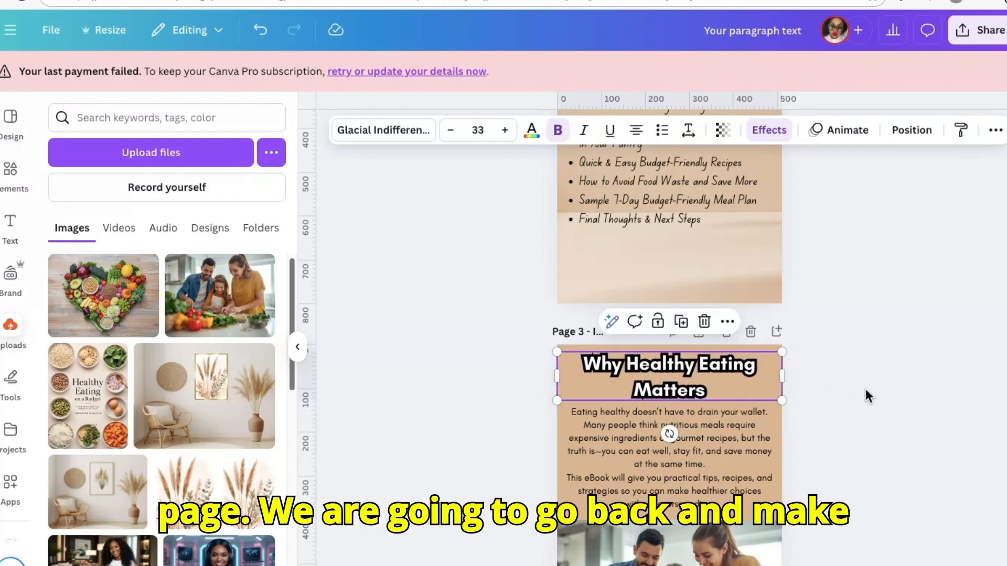
pyautogui.click(868, 387)
# - Move the "Why Healthy Eating Matters" page down one place so it follows the Introduction page
pyautogui.scroll(-3, 870, 386)
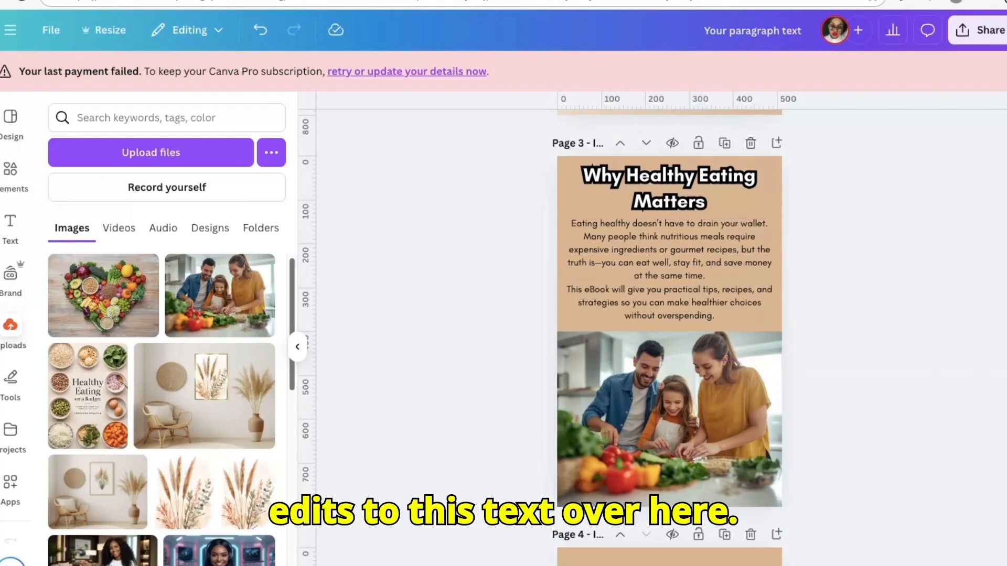
pyautogui.scroll(-4, 985, 497)
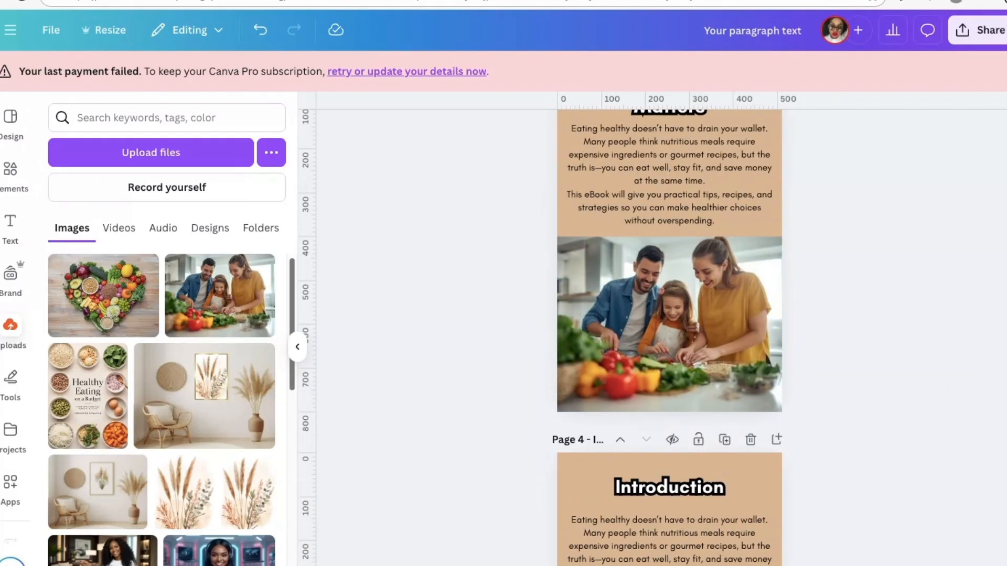
pyautogui.scroll(4, 987, 472)
pyautogui.scroll(-8, 991, 450)
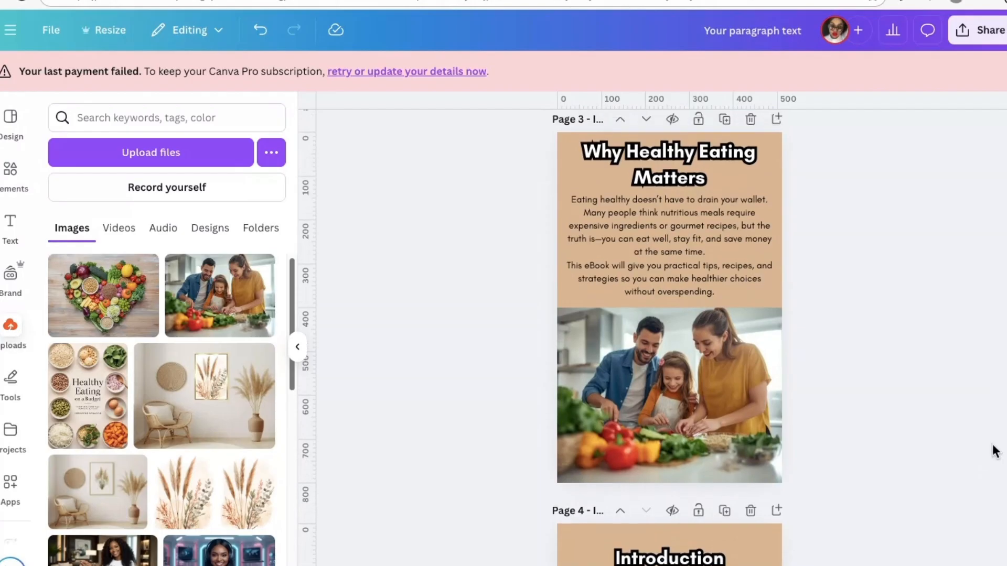
pyautogui.scroll(8, 552, 112)
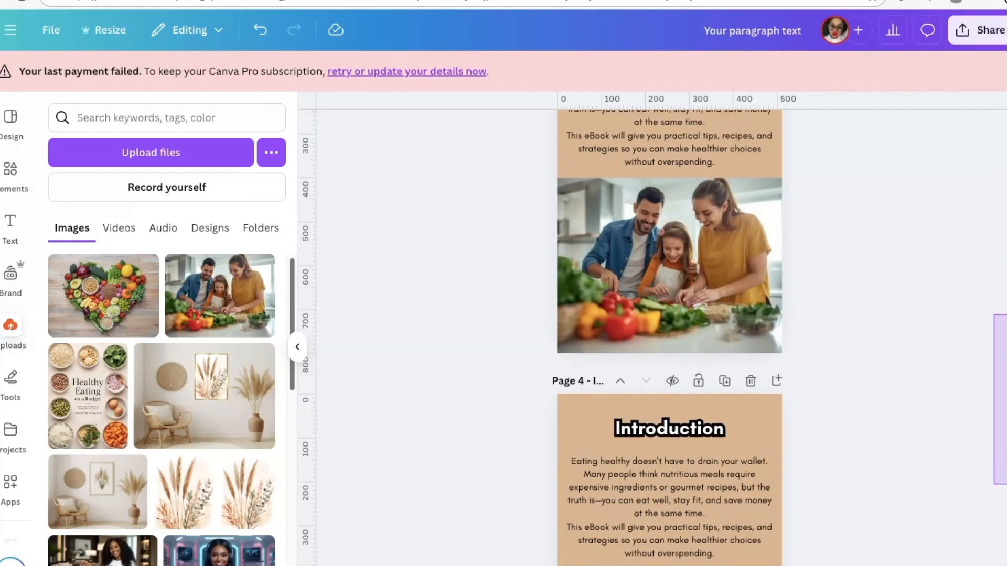
pyautogui.scroll(-3, 552, 112)
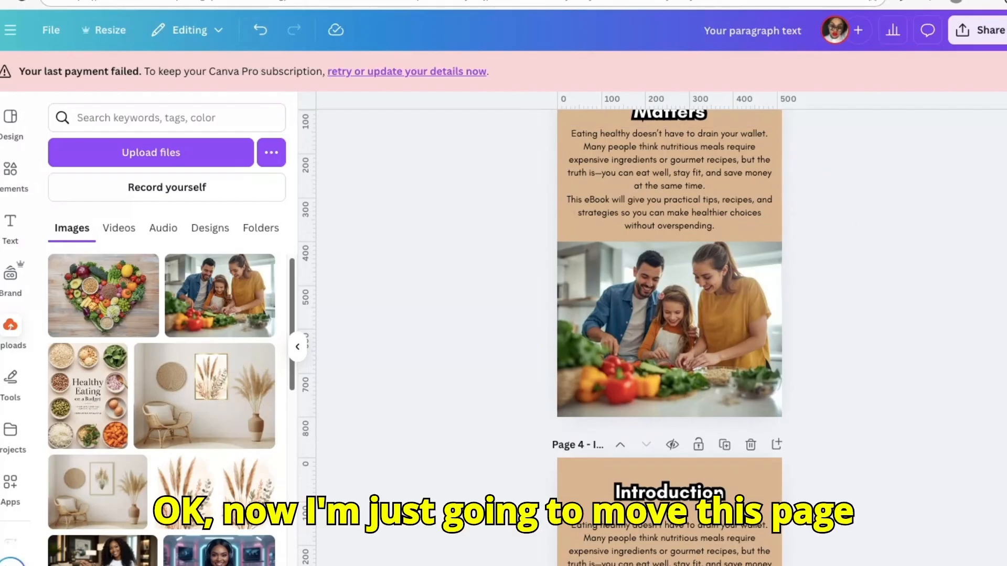
pyautogui.scroll(4, 696, 354)
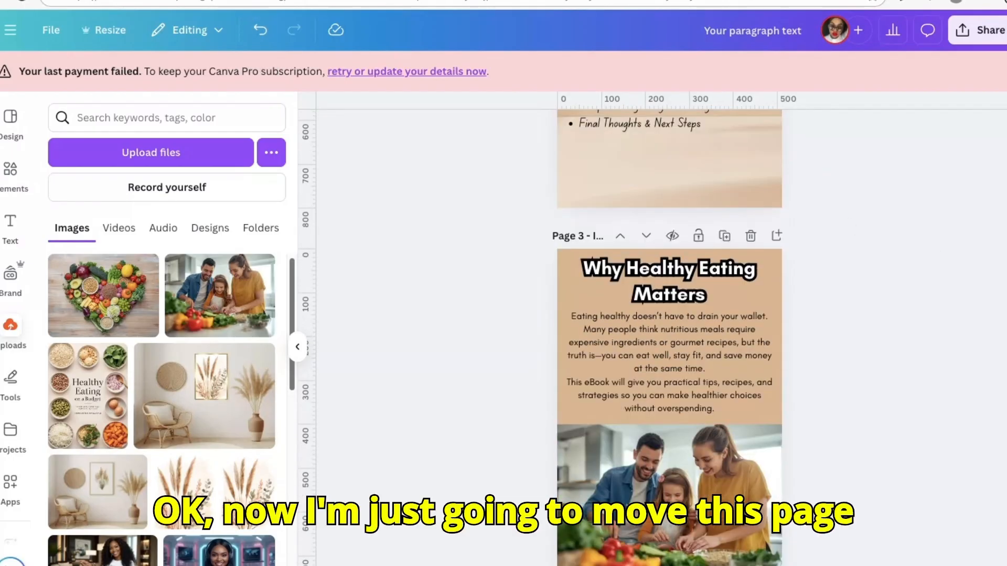
pyautogui.click(650, 237)
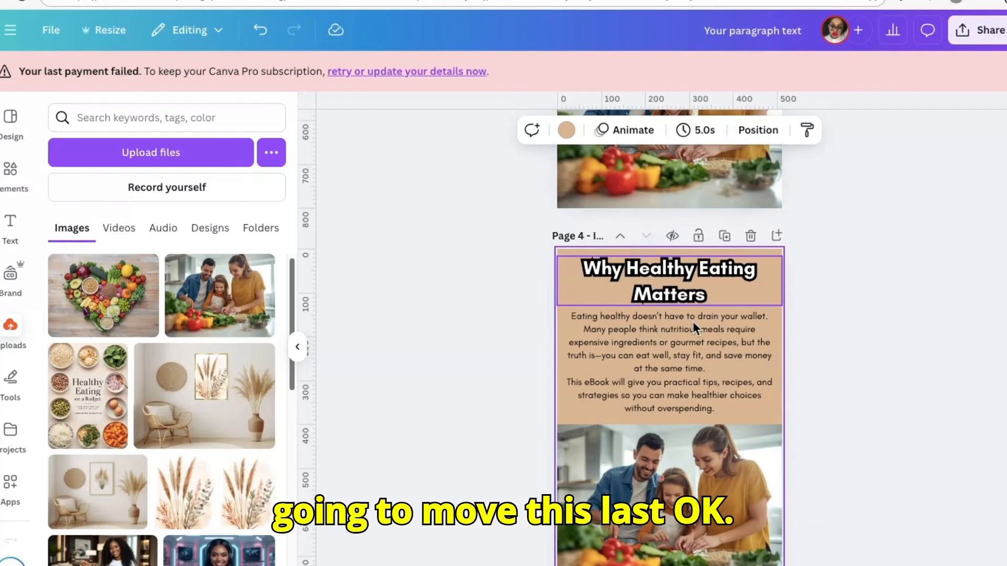
pyautogui.scroll(9, 669, 336)
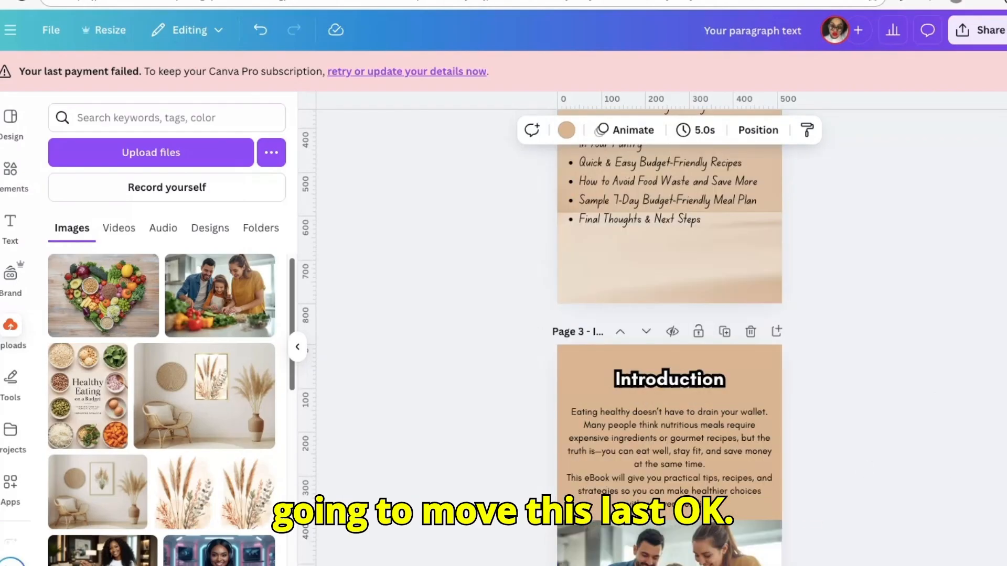
pyautogui.scroll(-10, 670, 336)
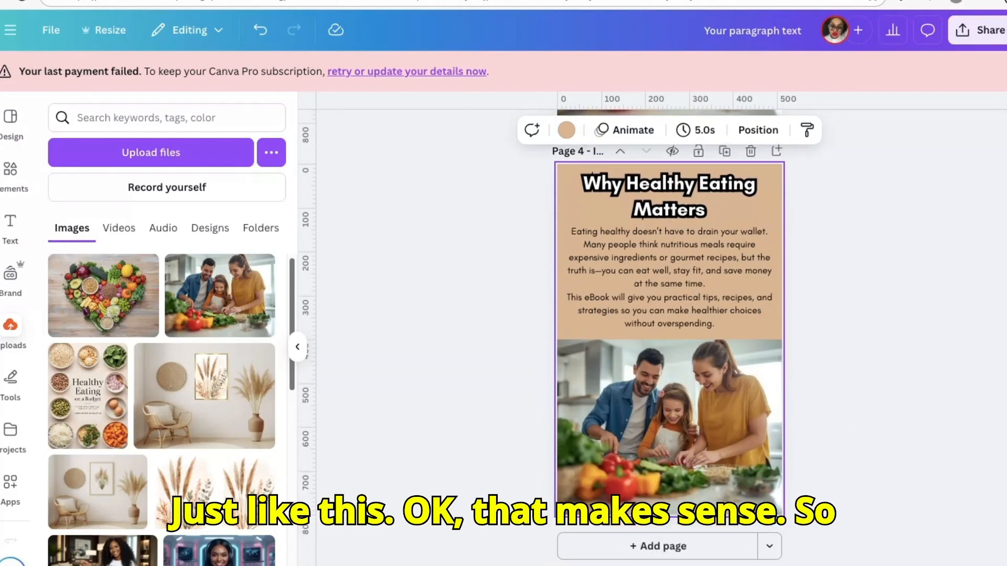
# - In ChatGPT, copy the four "Why Healthy Eating Matters" bullet points and the closing sentence about small diet changes
pyautogui.click(630, 281)
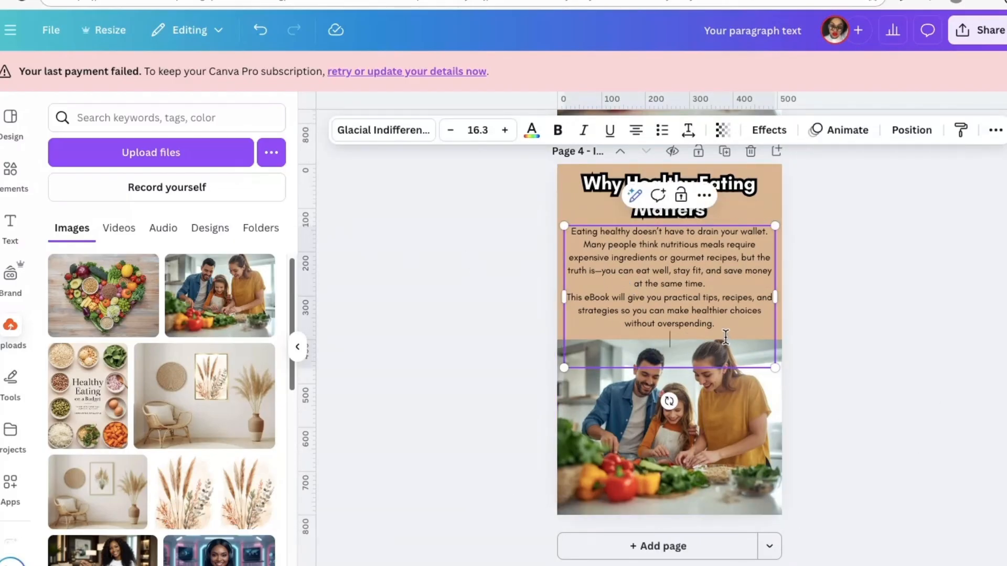
pyautogui.moveTo(729, 341); pyautogui.dragTo(569, 258)
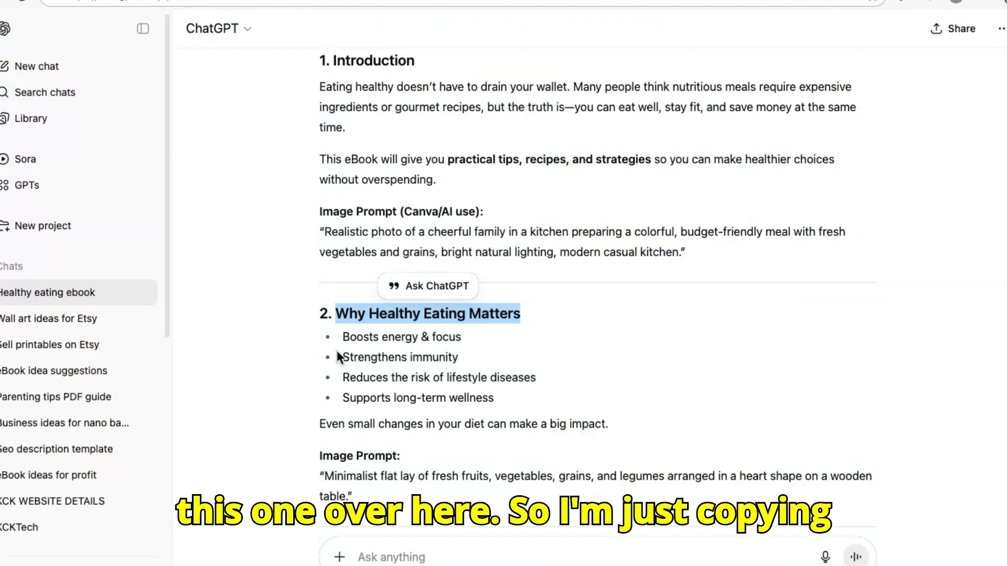
pyautogui.moveTo(320, 339); pyautogui.dragTo(609, 426)
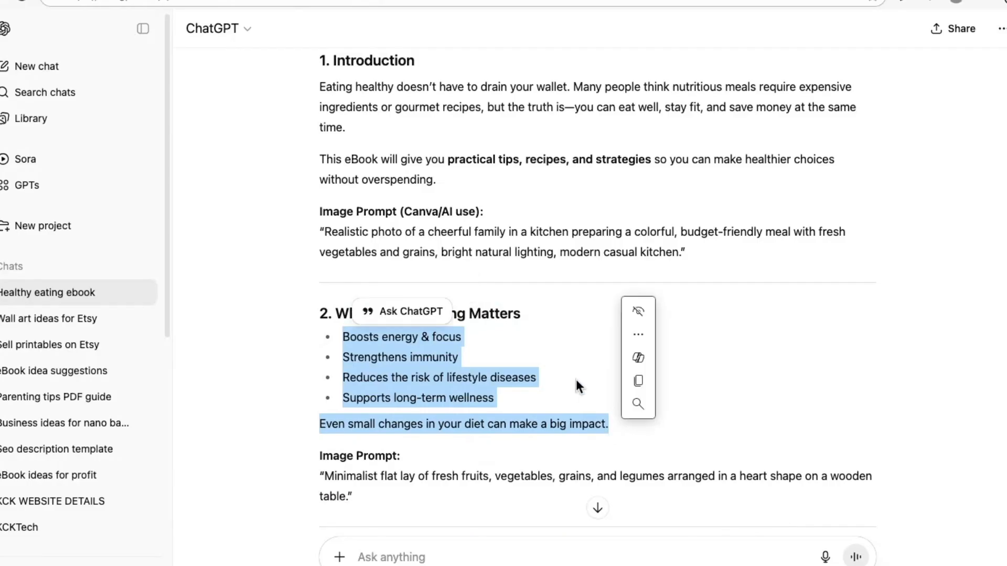
pyautogui.click(626, 386)
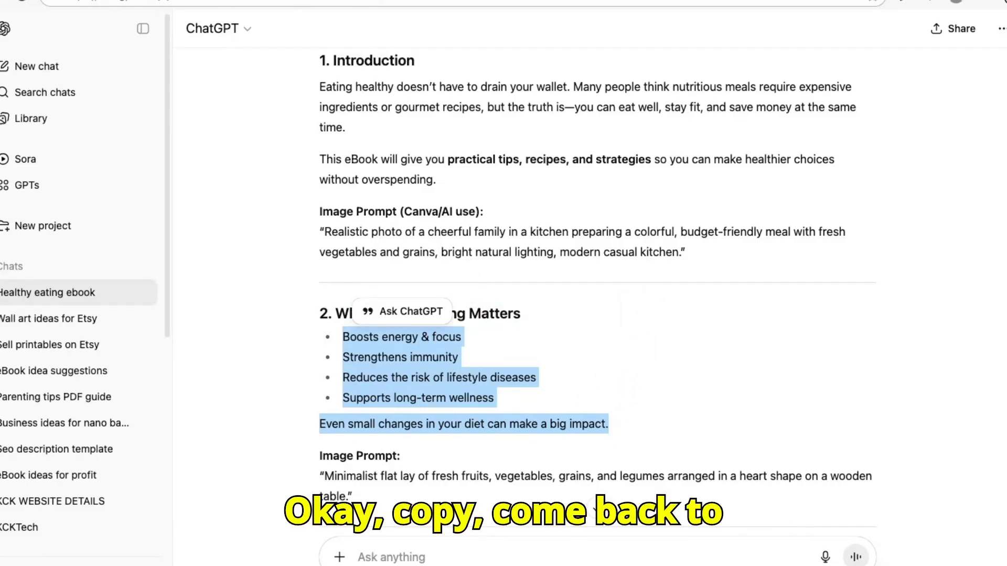
# - Back in Canva, replace the body text of the "Why Healthy Eating Matters" page with the copied bullet points and closing sentence
pyautogui.hotkey('alt', 'Tab')
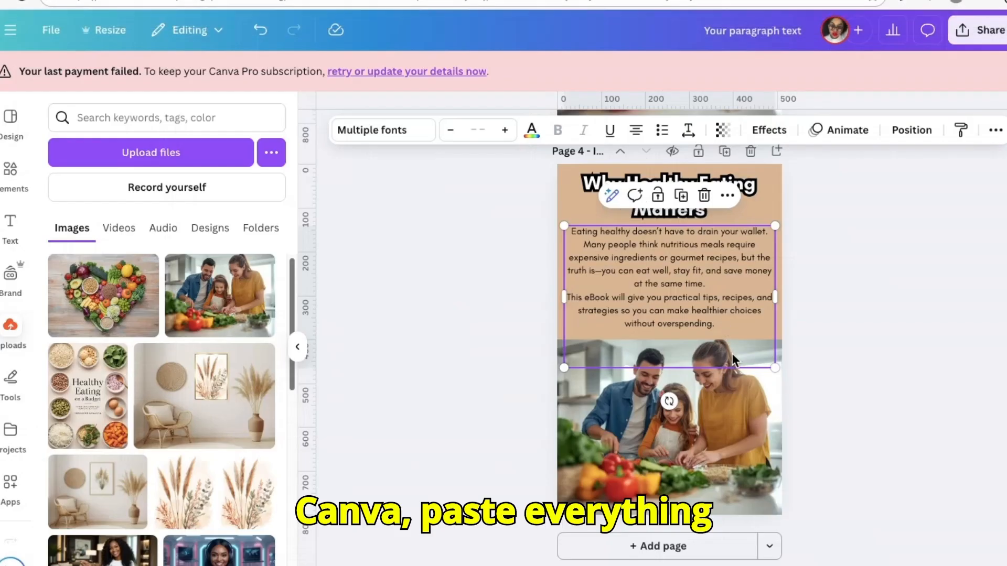
pyautogui.click(721, 335)
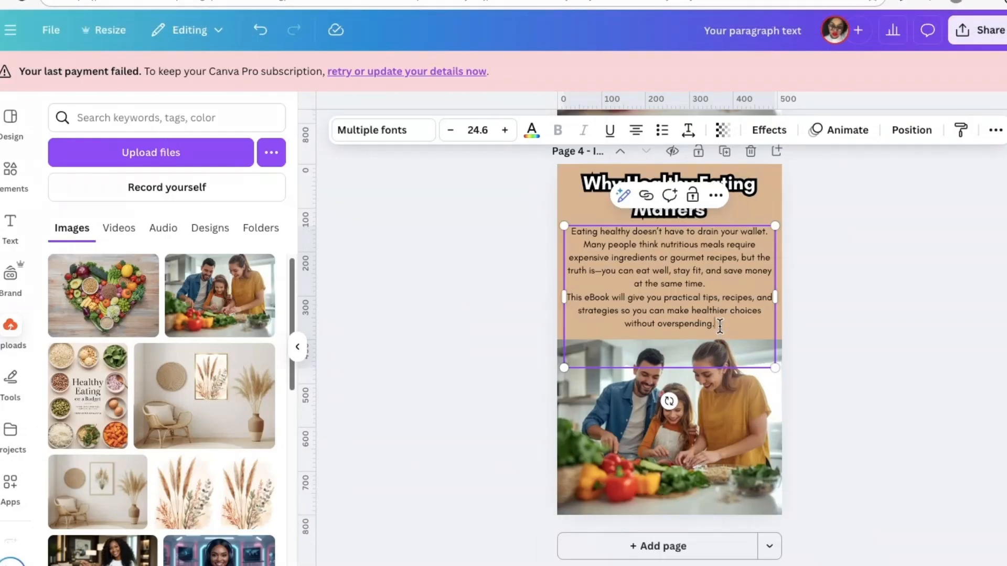
pyautogui.moveTo(718, 325)
pyautogui.mouseDown()
pyautogui.moveTo(601, 269)
pyautogui.moveTo(556, 217)
pyautogui.moveTo(572, 231)
pyautogui.mouseUp()
pyautogui.rightClick(607, 270)
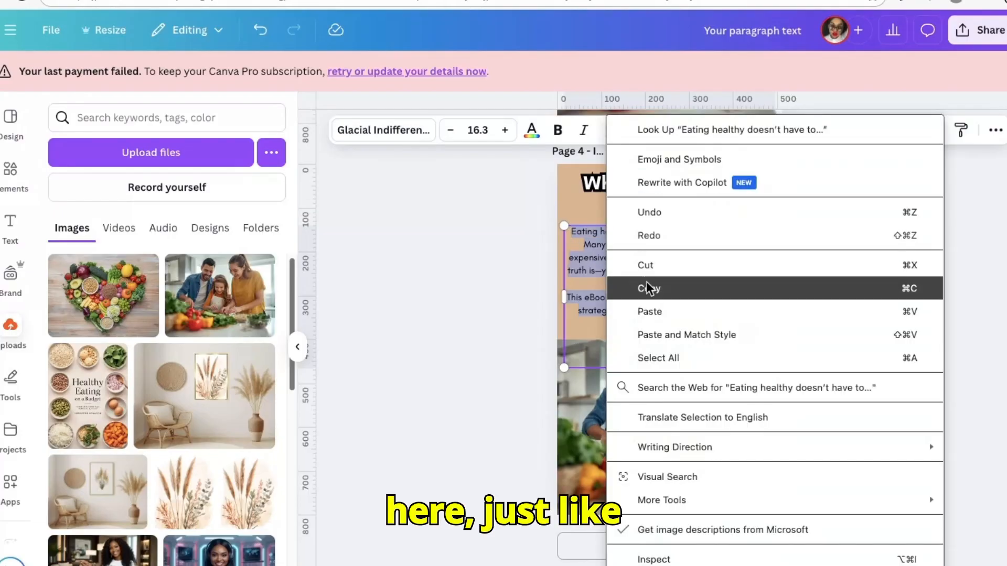
pyautogui.click(665, 317)
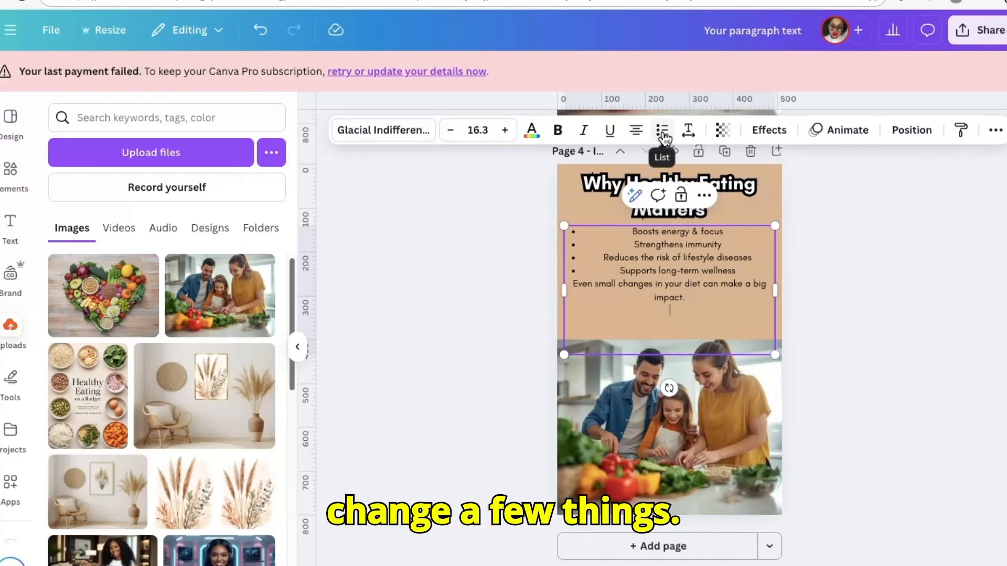
# - Left-align the bullet points and closing sentence on the "Why Healthy Eating Matters" page
pyautogui.scroll(10, 638, 139)
pyautogui.scroll(-9, 639, 138)
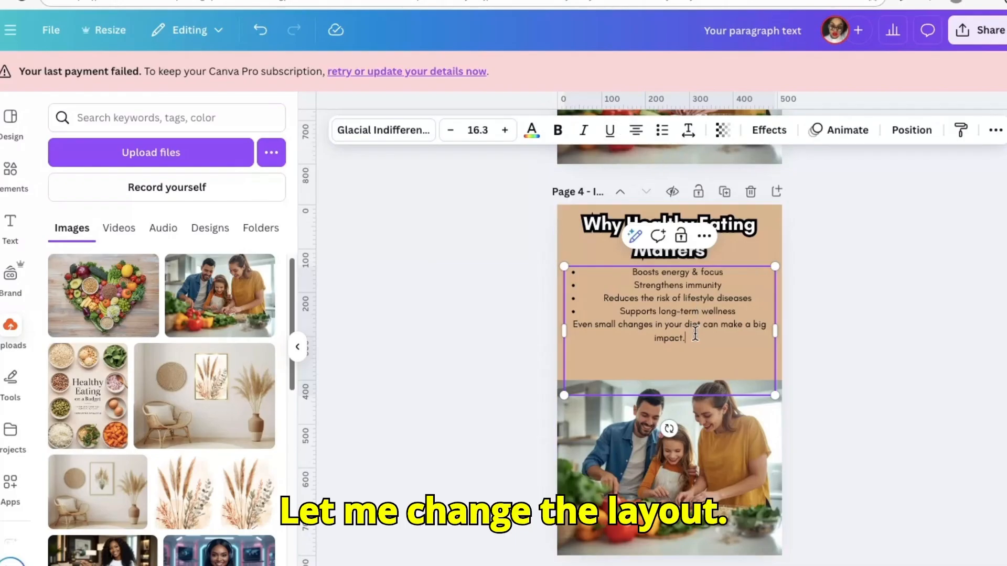
pyautogui.moveTo(694, 334); pyautogui.dragTo(604, 298)
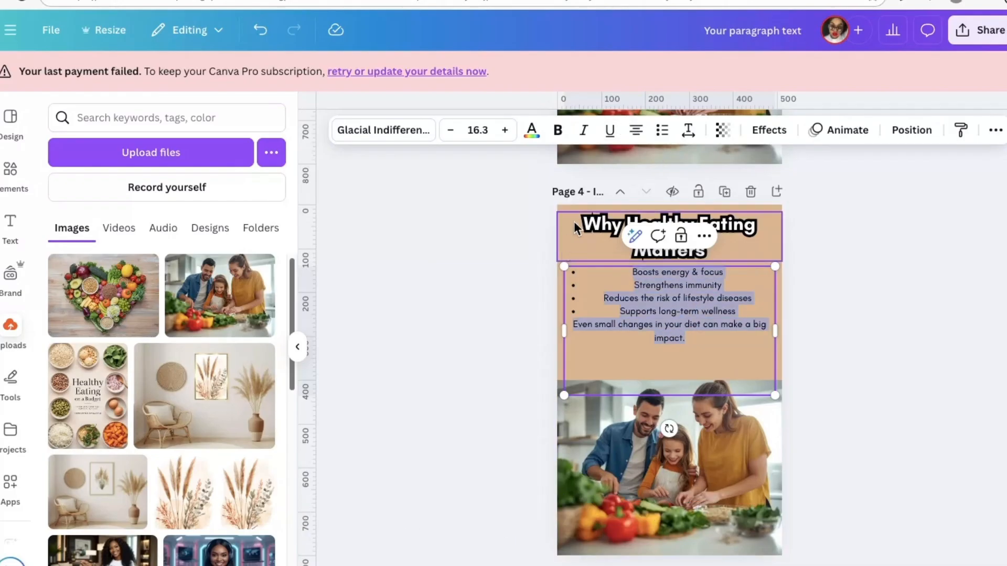
pyautogui.click(636, 135)
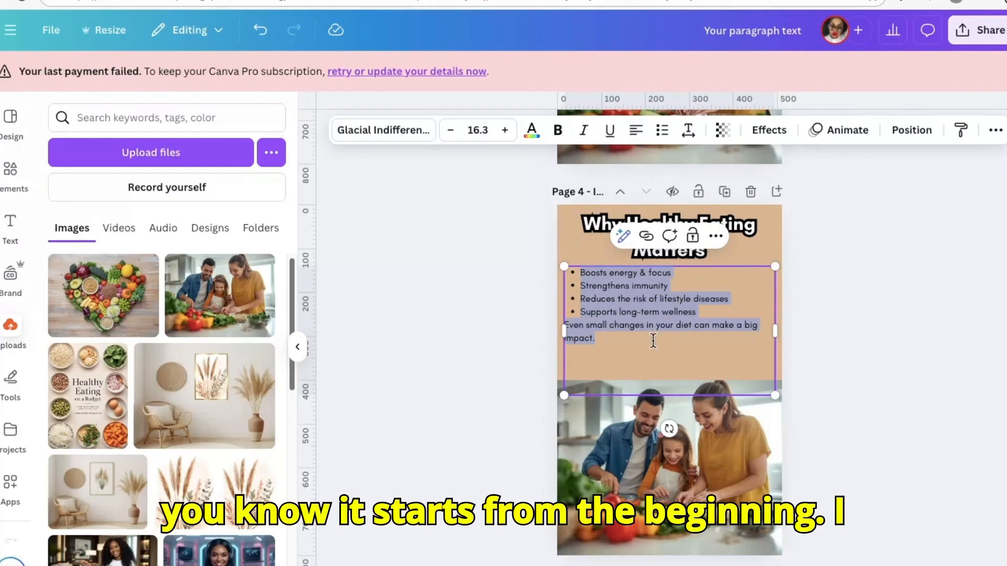
pyautogui.click(854, 349)
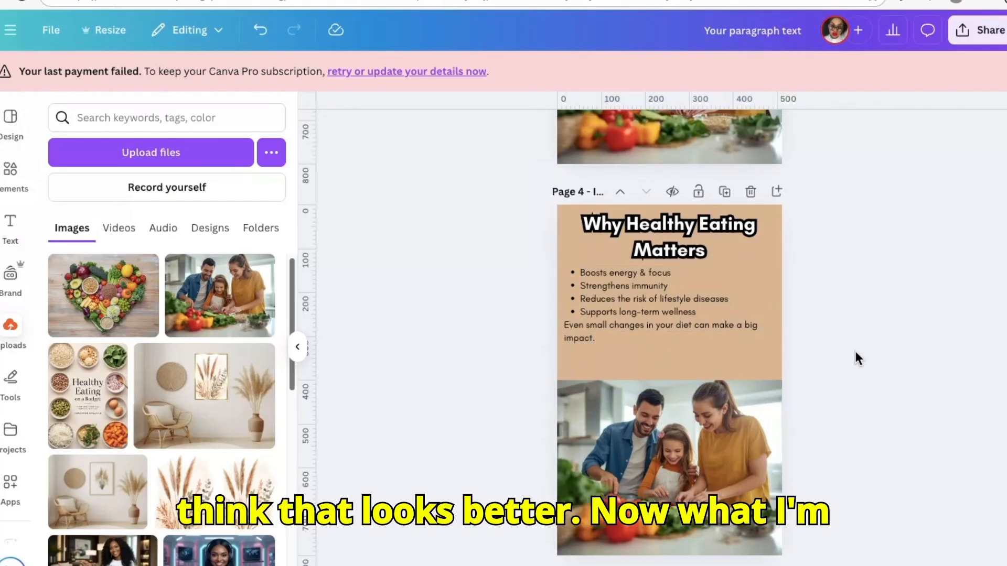
# - Delete the family cooking photo from the "Why Healthy Eating Matters" page and move the body text to the page's lower part
pyautogui.click(673, 450)
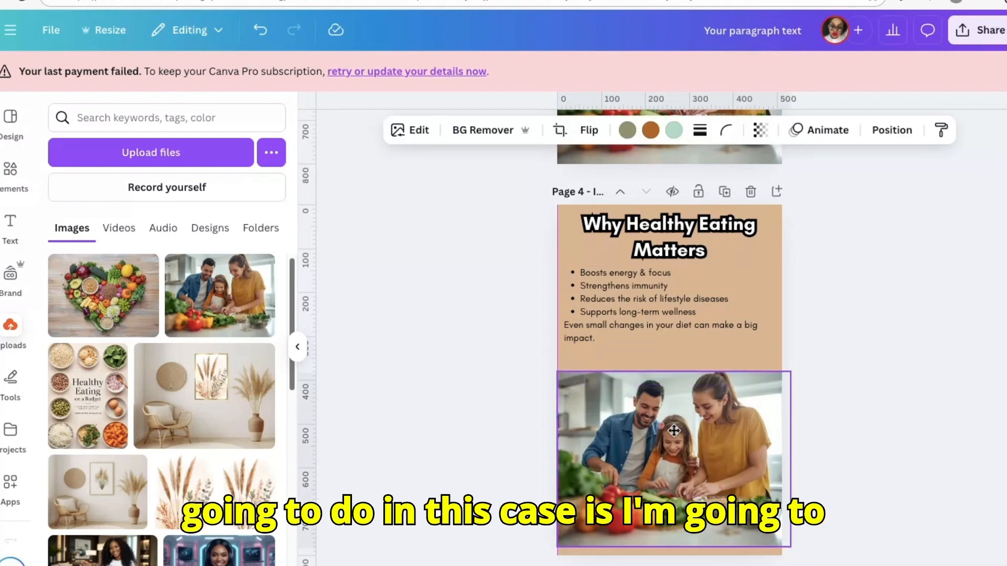
pyautogui.moveTo(674, 450); pyautogui.dragTo(680, 377)
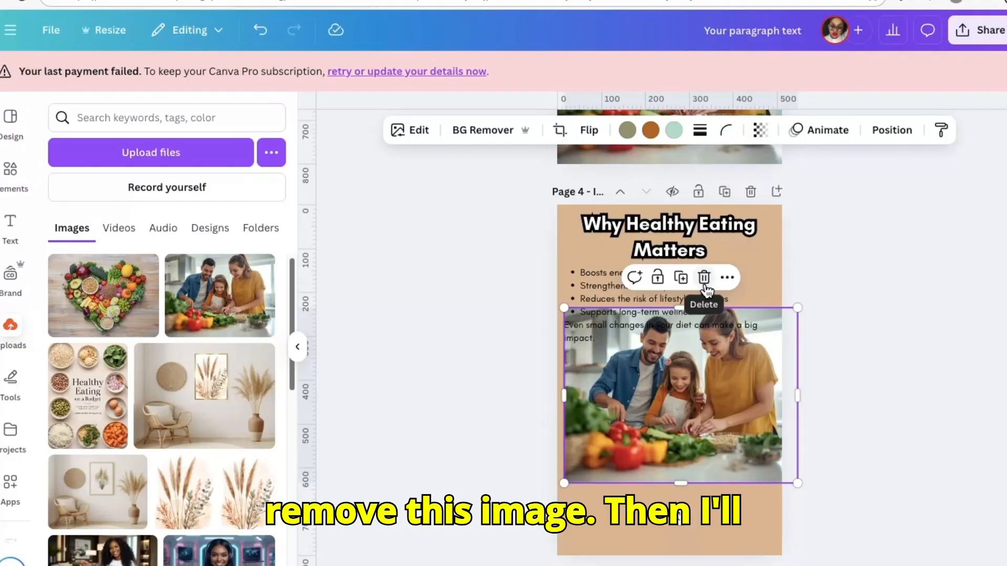
pyautogui.click(703, 281)
pyautogui.moveTo(675, 329); pyautogui.dragTo(675, 463)
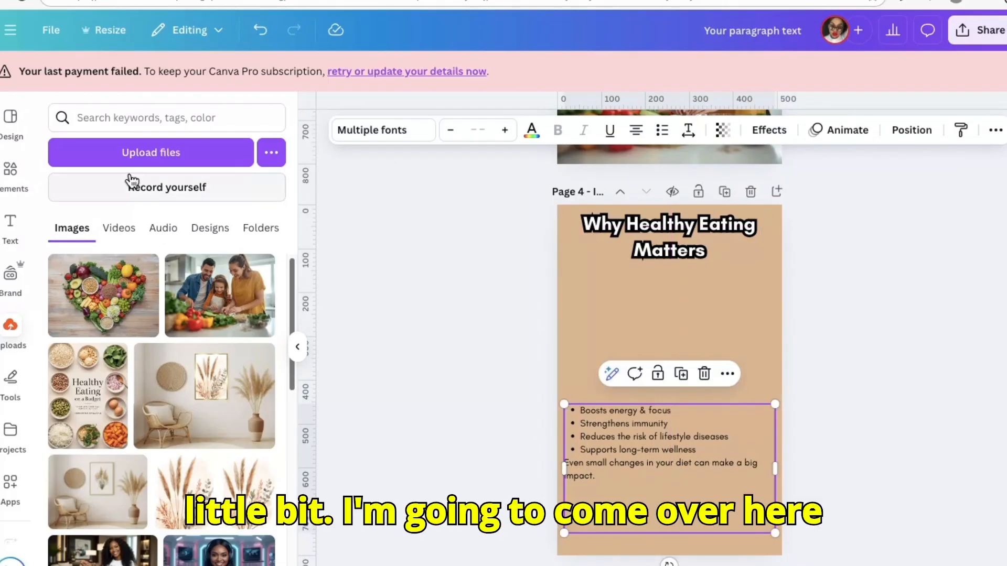
# - Add a large heart-shaped frame below the title, against the page's right edge, and fill it with the uploaded vegetable heart photo
pyautogui.click(9, 171)
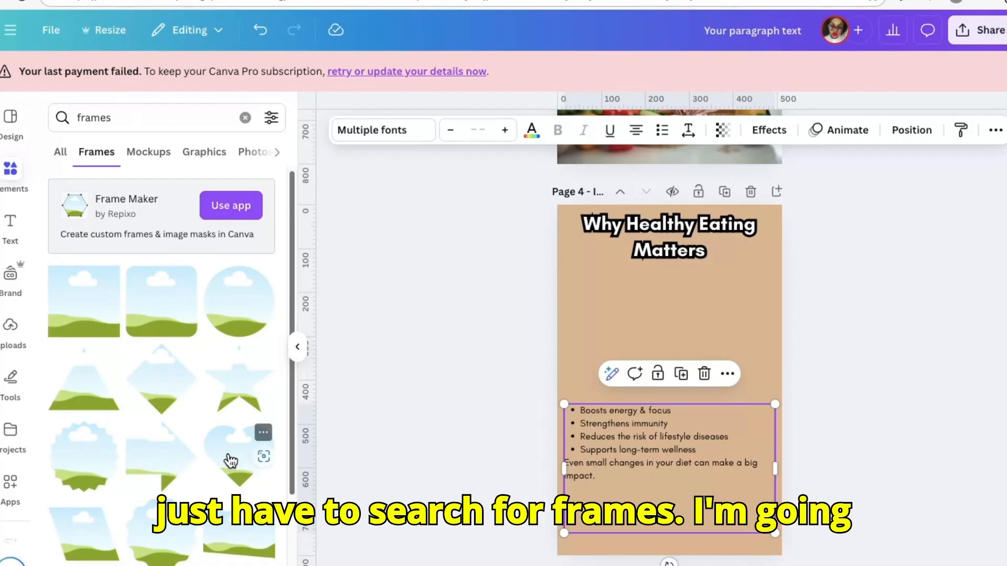
pyautogui.click(241, 465)
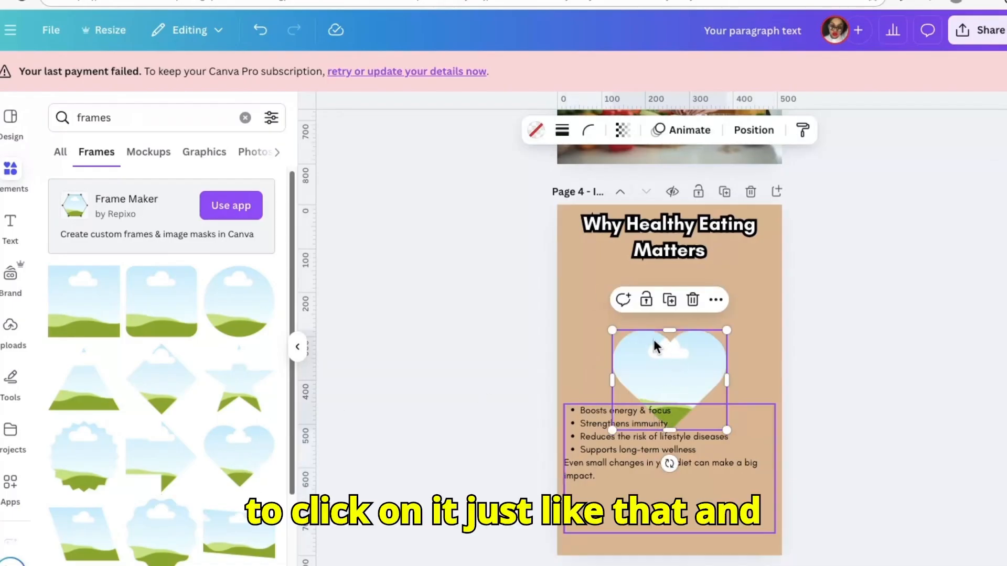
pyautogui.moveTo(612, 326); pyautogui.dragTo(546, 272)
pyautogui.moveTo(664, 350); pyautogui.dragTo(688, 349)
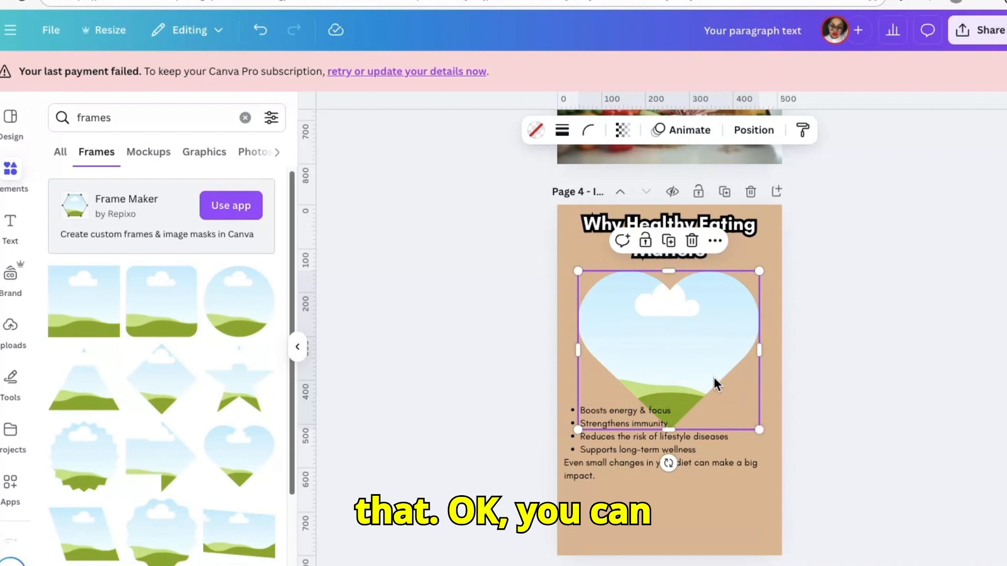
pyautogui.moveTo(714, 381); pyautogui.dragTo(735, 377)
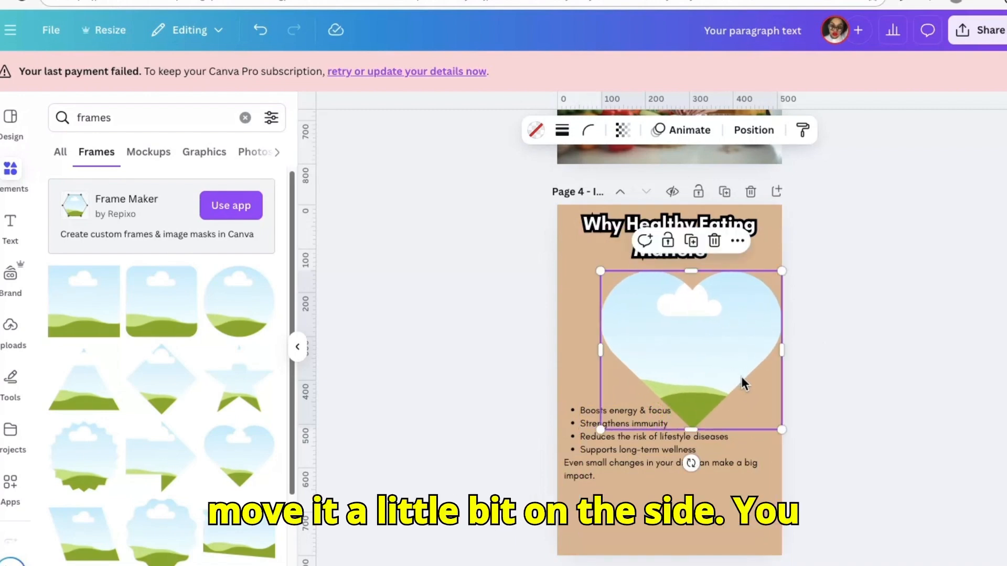
pyautogui.click(852, 374)
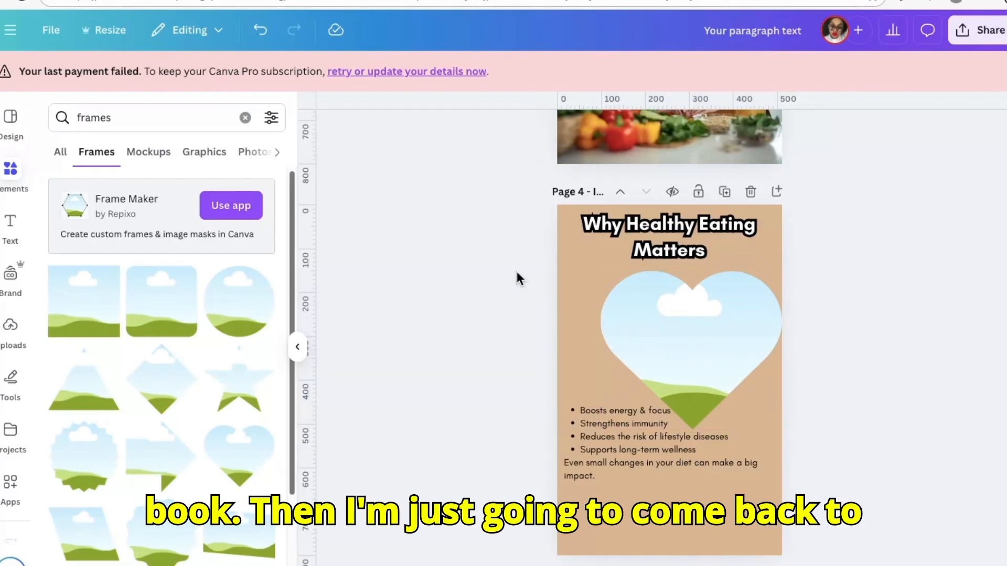
pyautogui.click(10, 326)
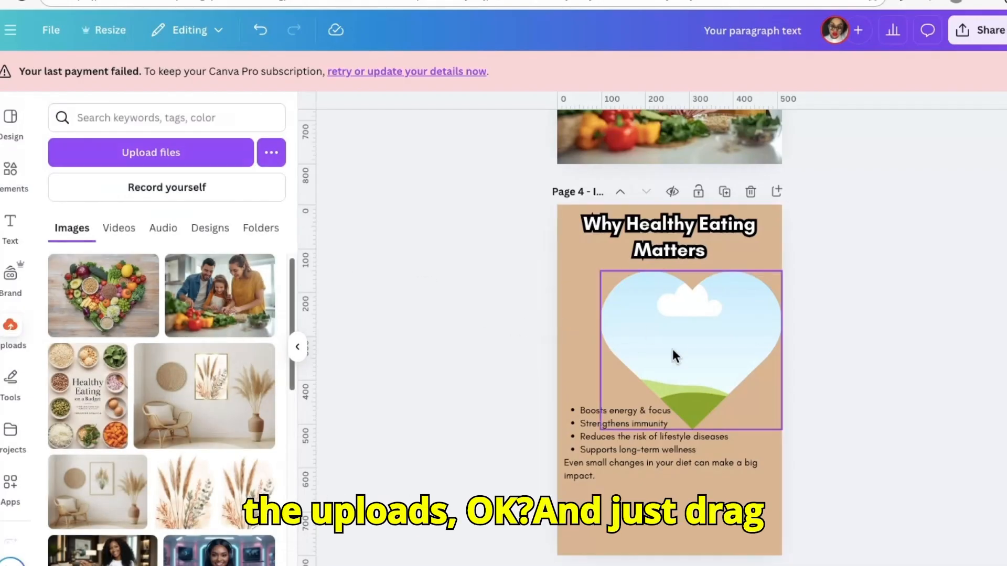
pyautogui.moveTo(78, 307); pyautogui.dragTo(650, 346)
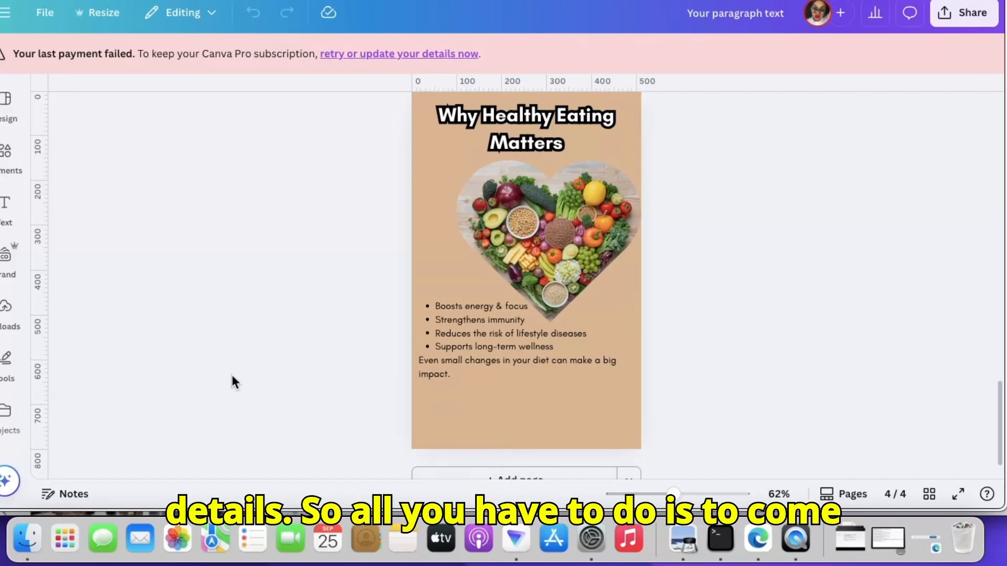
# - Search the design elements for "website icon"
pyautogui.click(8, 157)
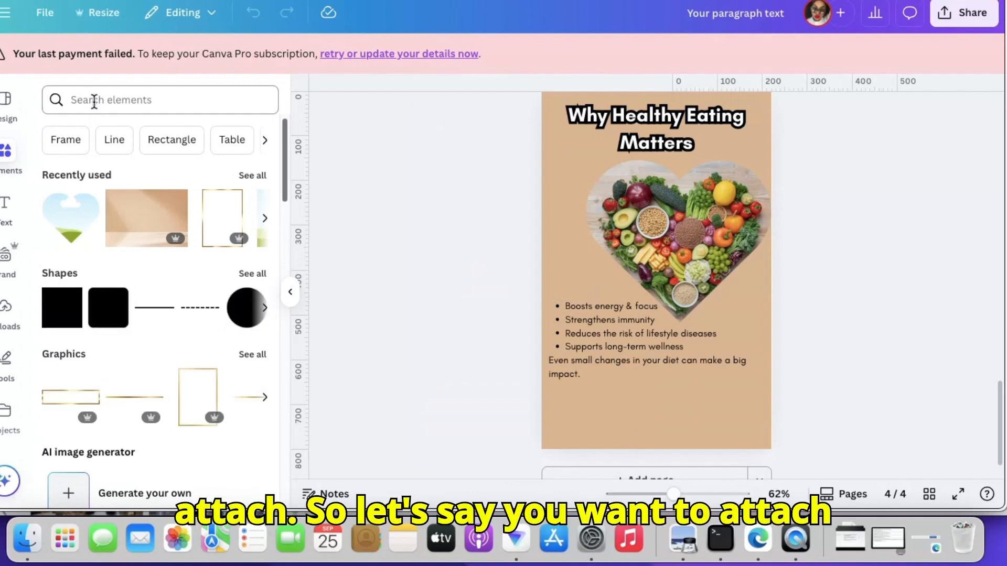
pyautogui.click(94, 101)
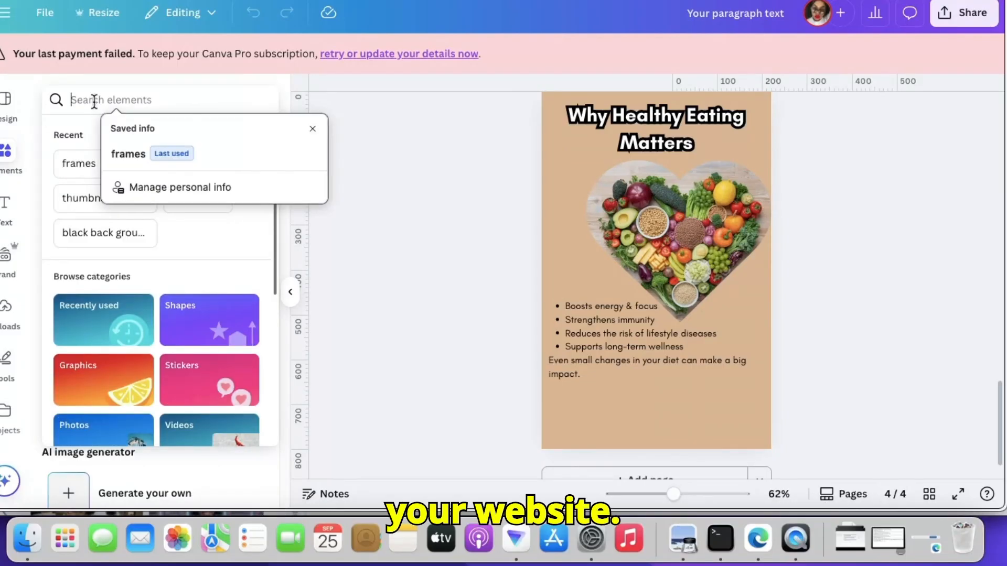
pyautogui.write('webs')
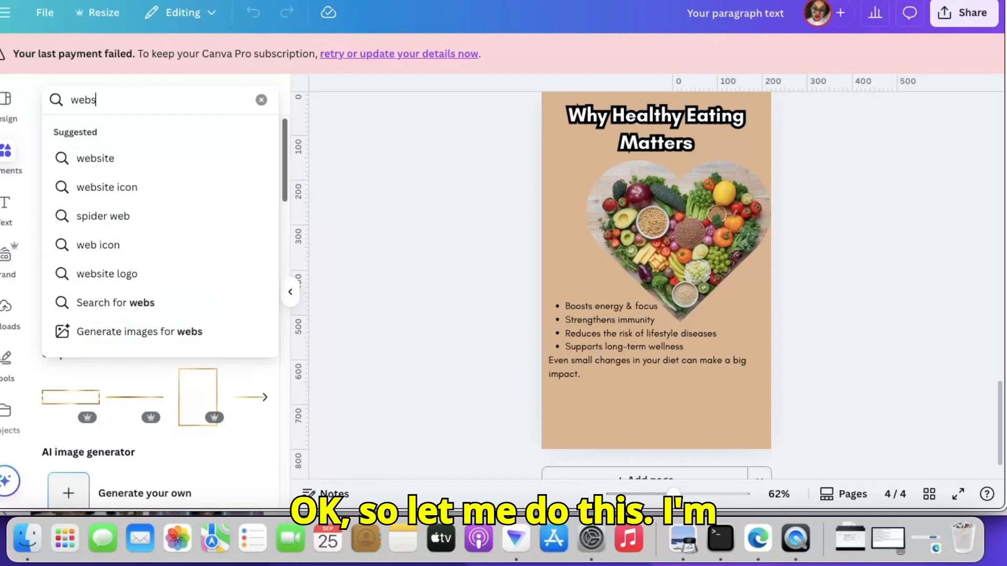
pyautogui.write('i')
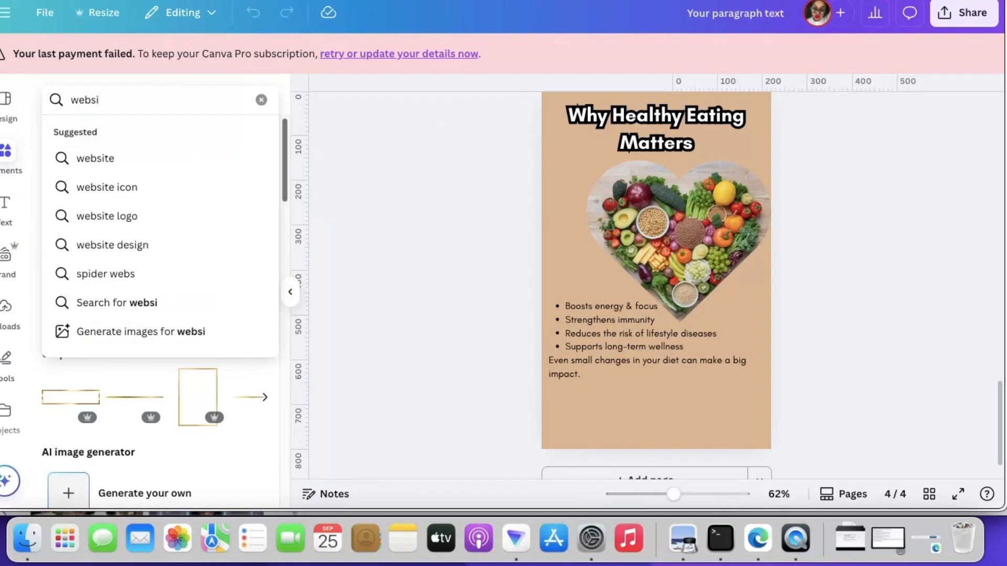
pyautogui.write('te')
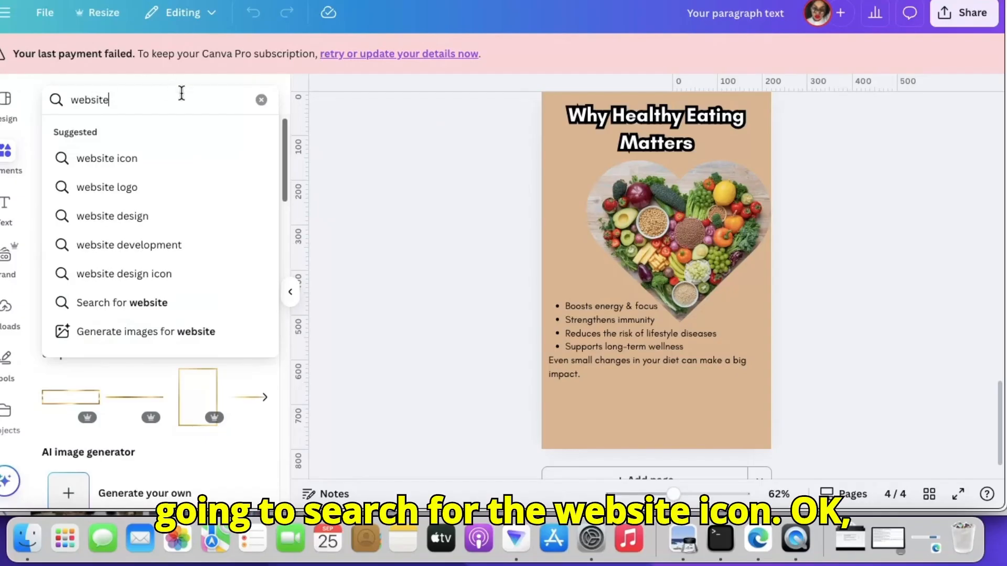
pyautogui.click(147, 158)
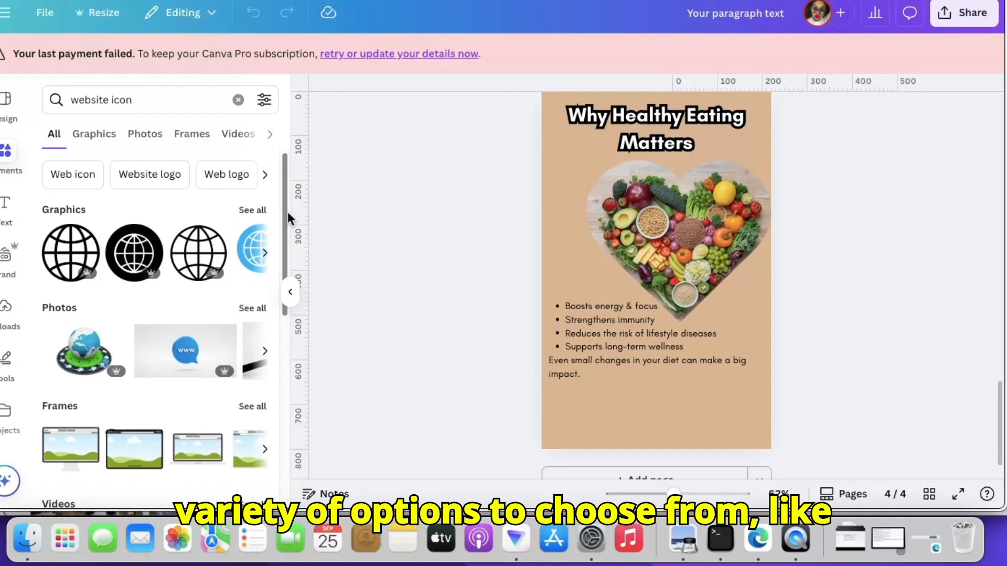
# - Add the purple globe graphic labelled WEBSITE, shrink it and place it in the page's lower-left corner
pyautogui.click(254, 211)
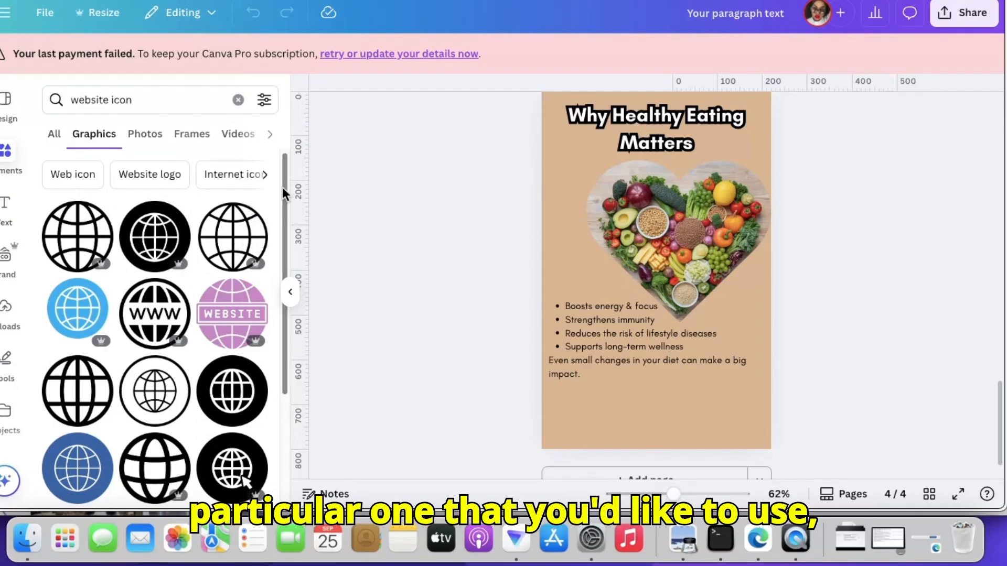
pyautogui.scroll(-3, 286, 218)
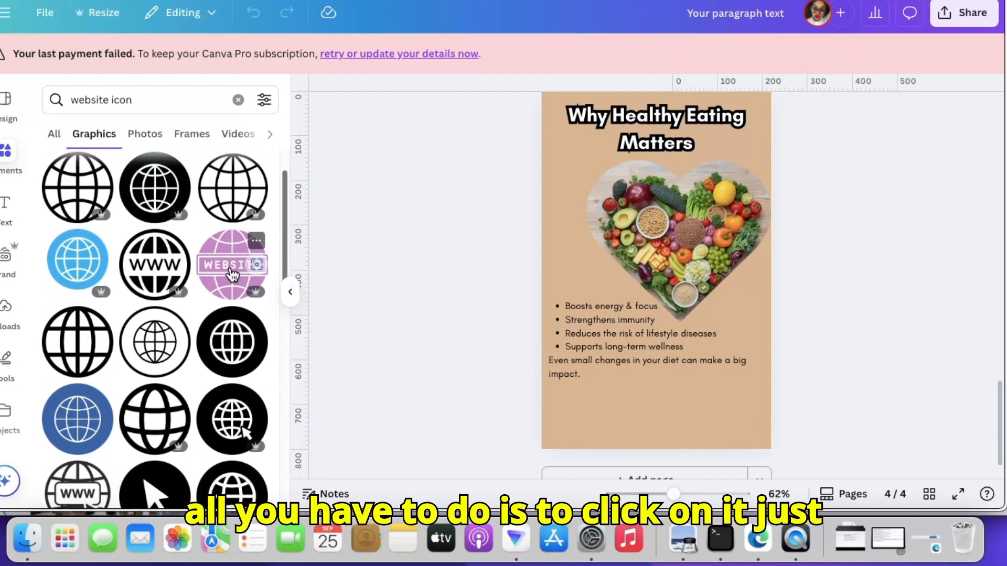
pyautogui.click(231, 270)
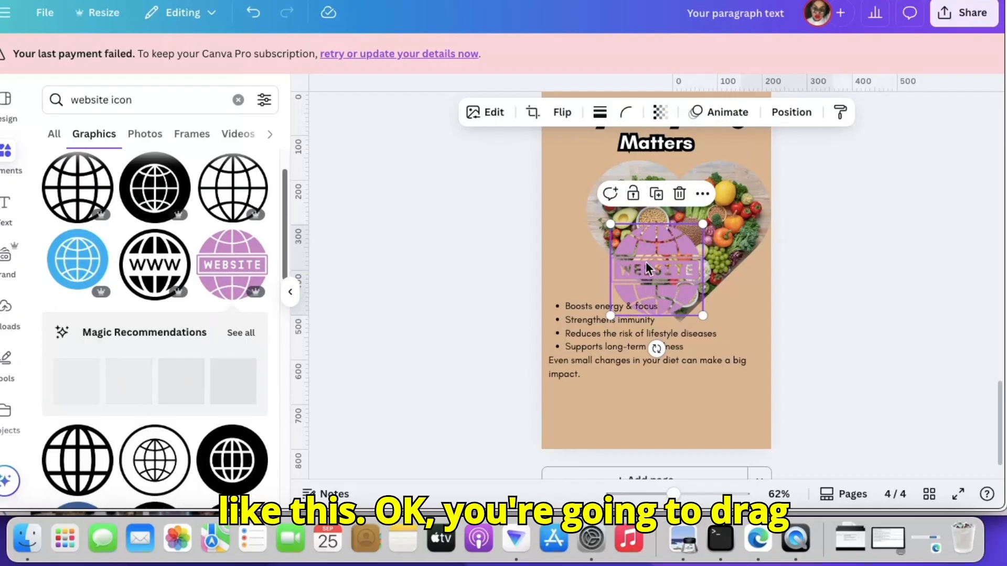
pyautogui.moveTo(646, 262); pyautogui.dragTo(597, 397)
pyautogui.moveTo(652, 436); pyautogui.dragTo(573, 419)
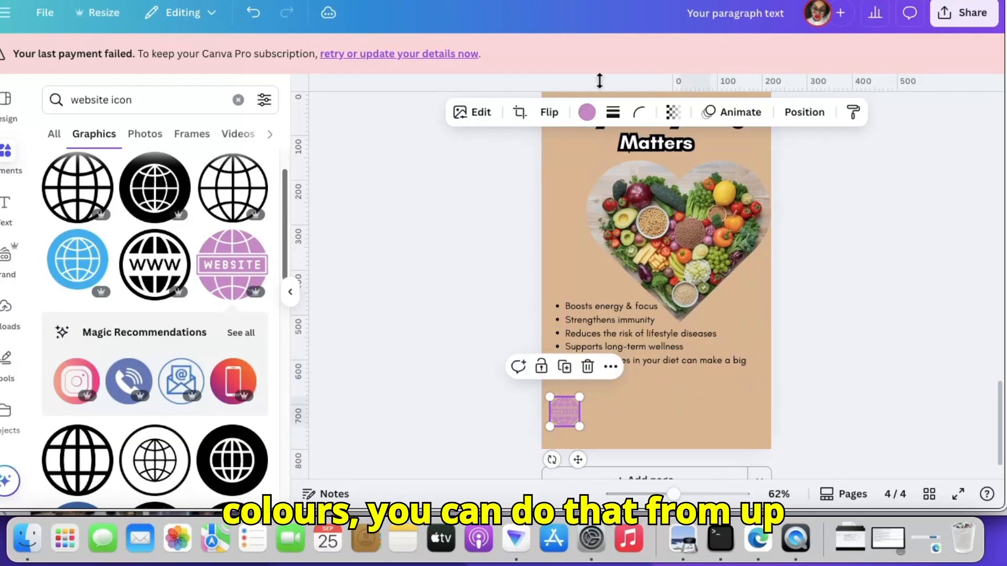
# - Recolour the website globe icon black and make it slightly smaller
pyautogui.click(587, 112)
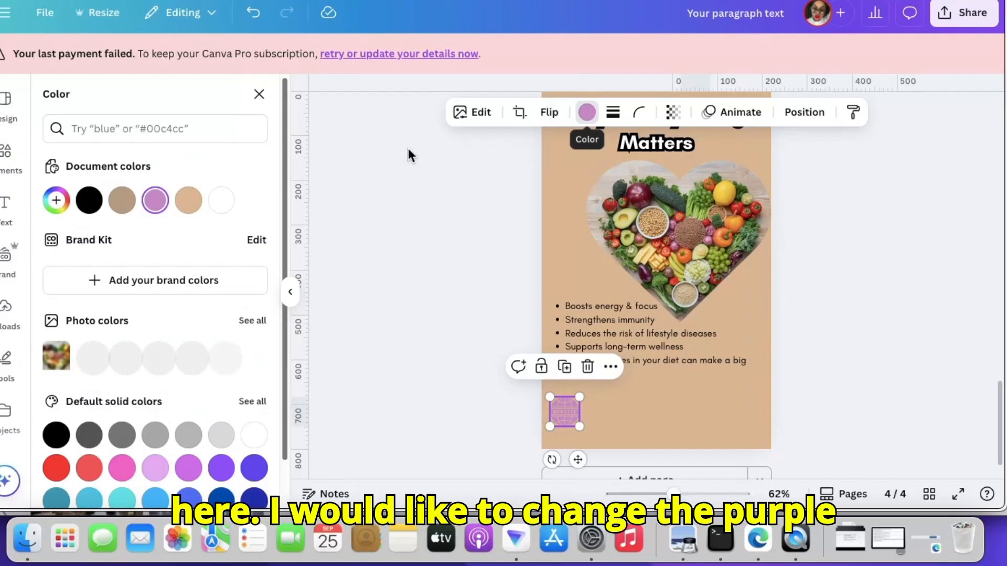
pyautogui.click(89, 201)
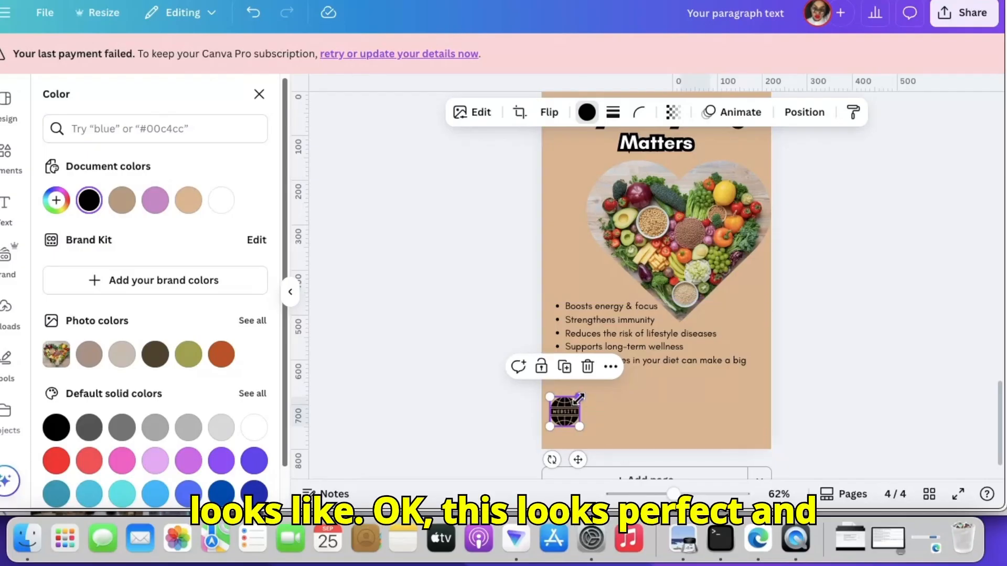
pyautogui.moveTo(579, 398); pyautogui.dragTo(576, 417)
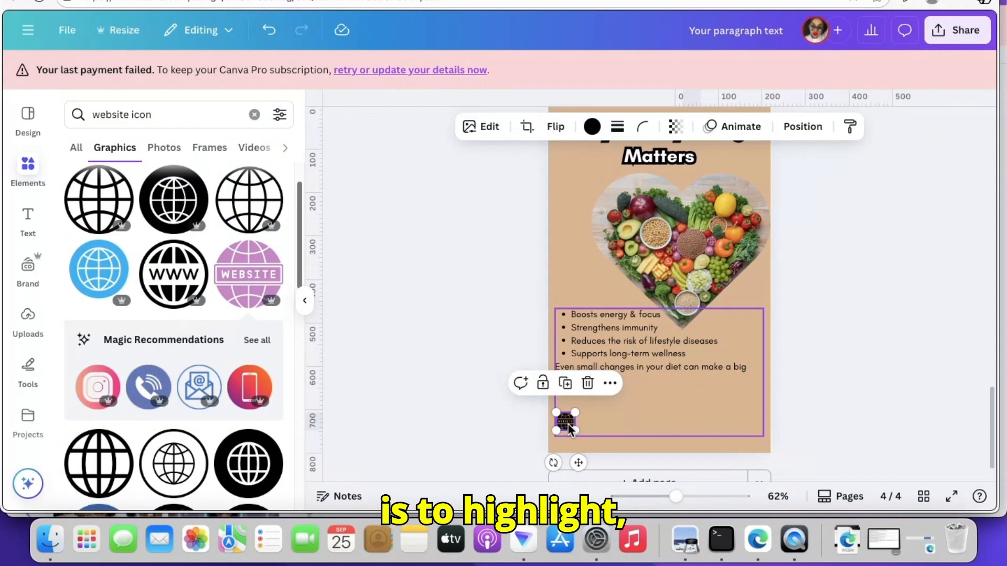
pyautogui.rightClick(558, 417)
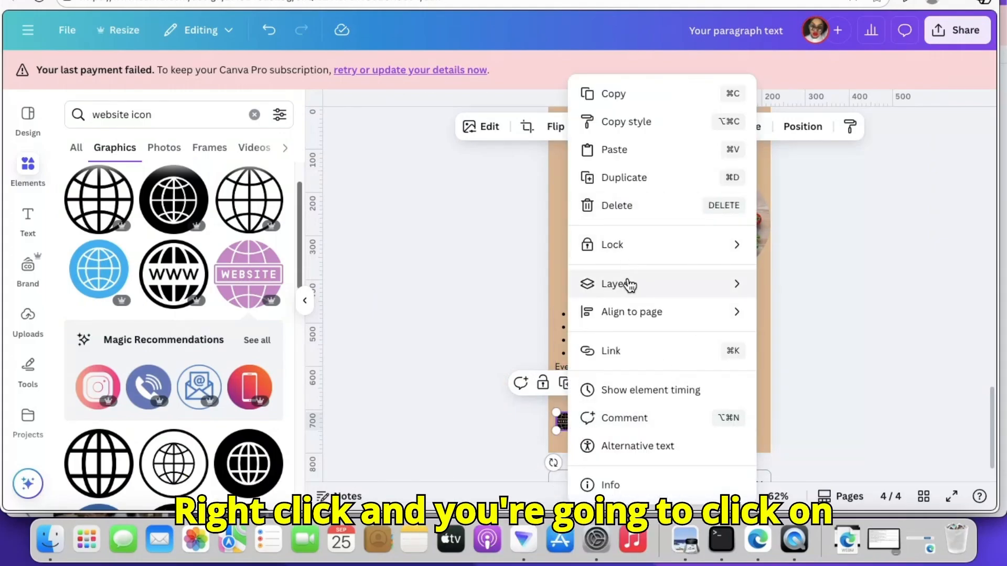
pyautogui.click(633, 357)
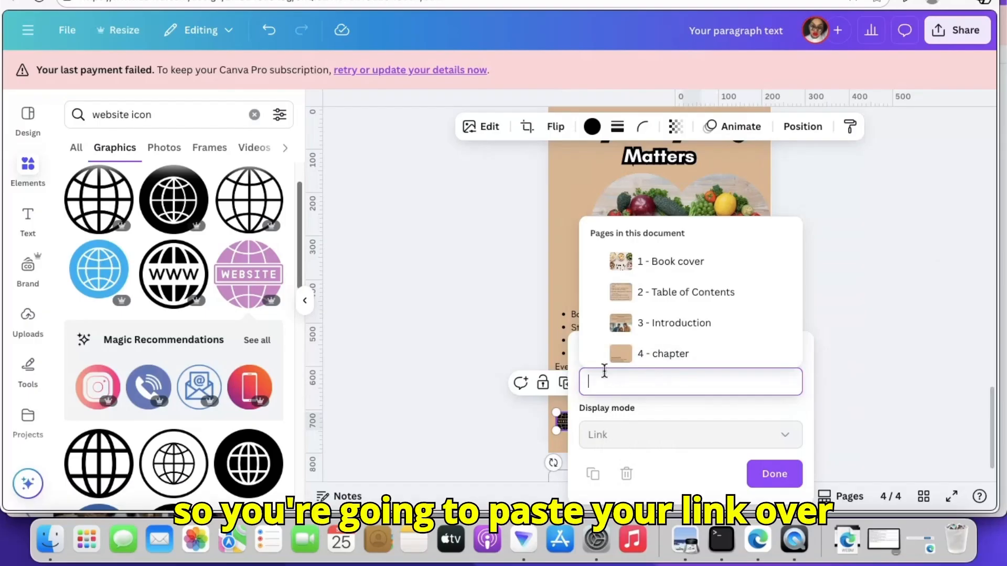
pyautogui.rightClick(605, 370)
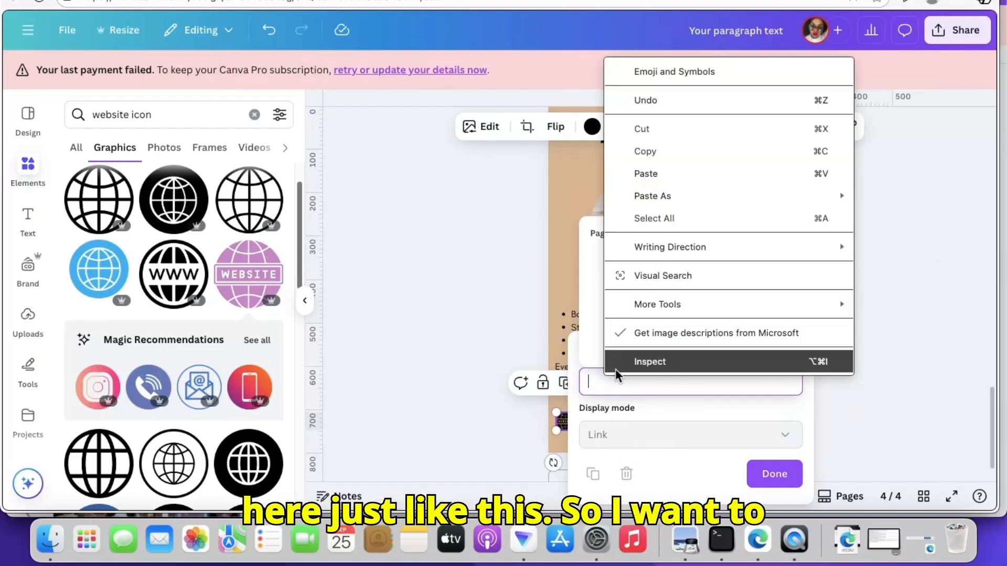
pyautogui.click(662, 167)
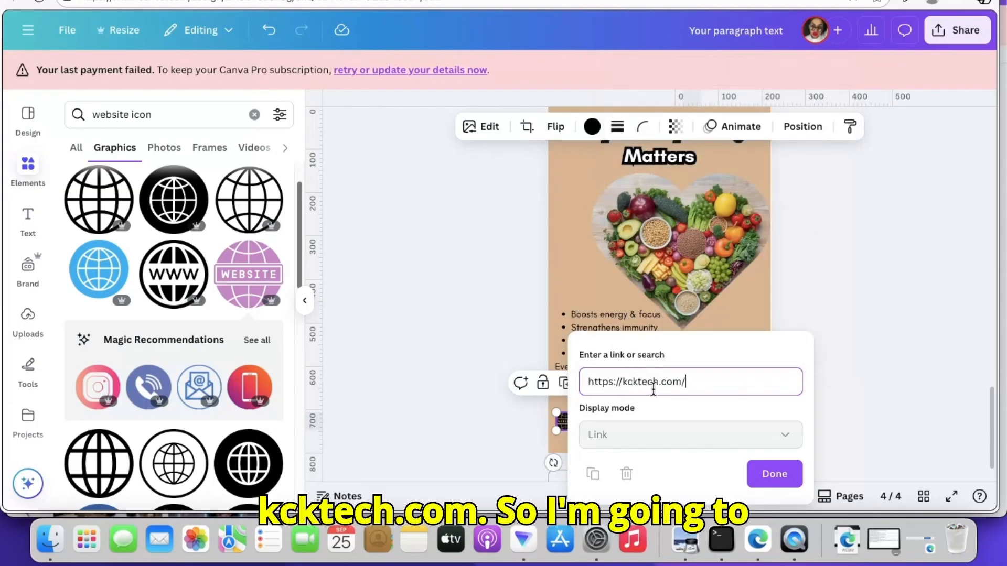
pyautogui.click(775, 474)
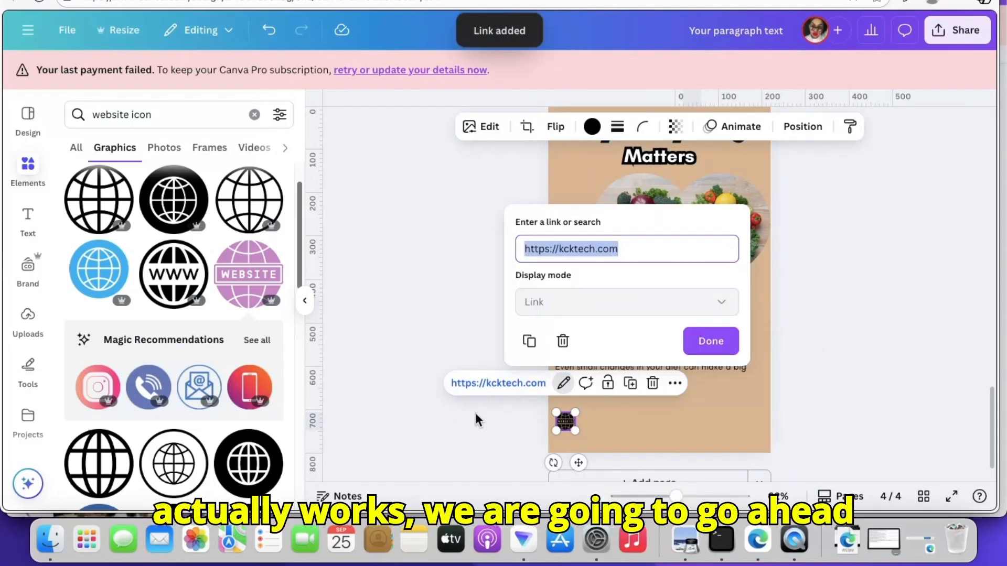
pyautogui.click(520, 385)
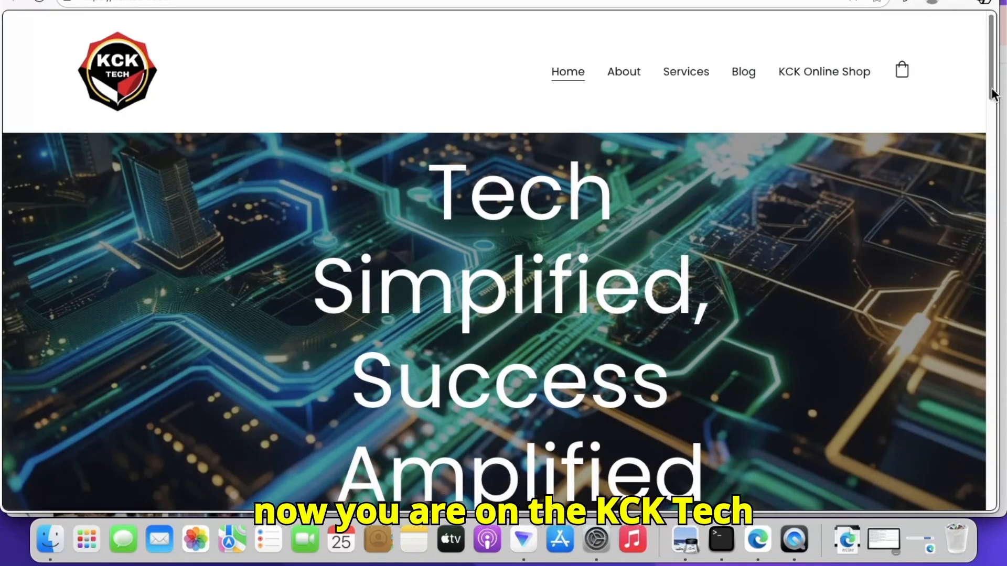
pyautogui.moveTo(993, 94); pyautogui.dragTo(1002, 251)
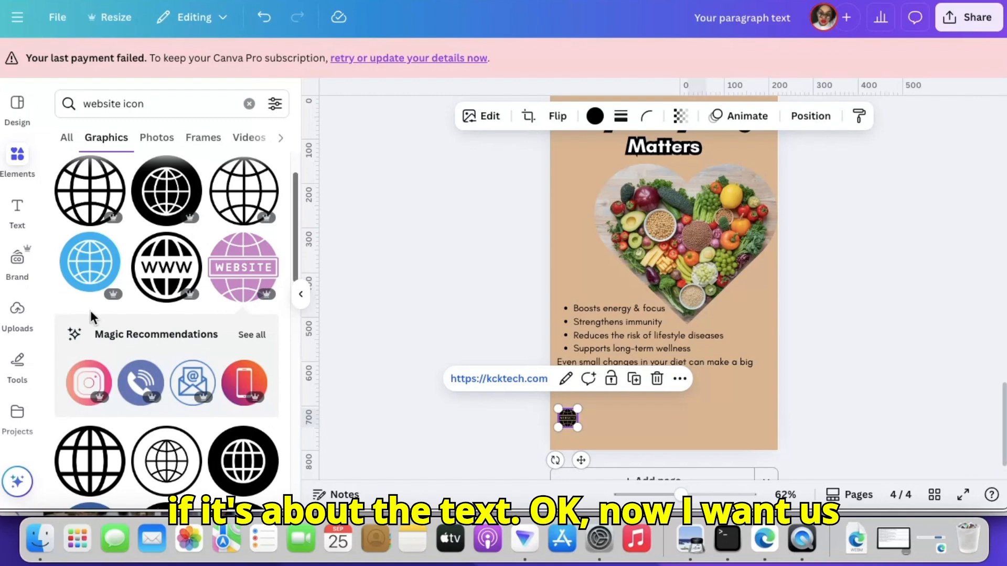
# - Add a "BACK TO TOP" text box on page 4, shrink it to size 16.5 and place it near the page's lower-right corner
pyautogui.click(17, 208)
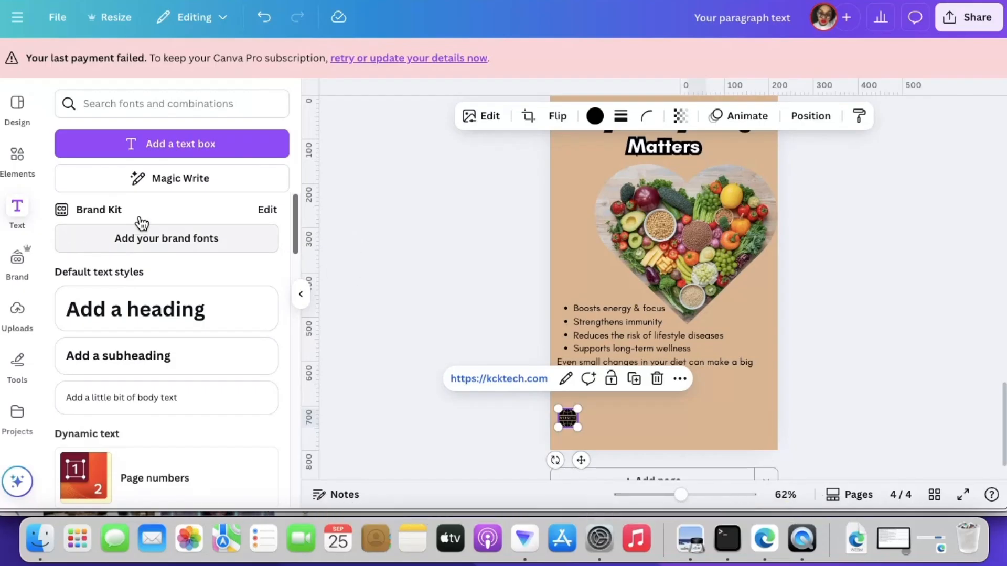
pyautogui.click(205, 146)
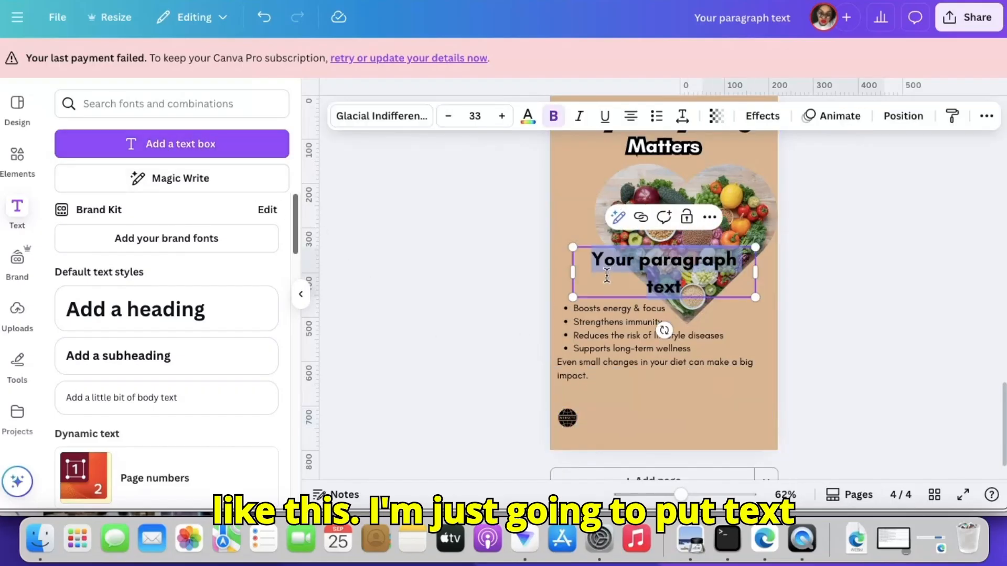
pyautogui.write('BA')
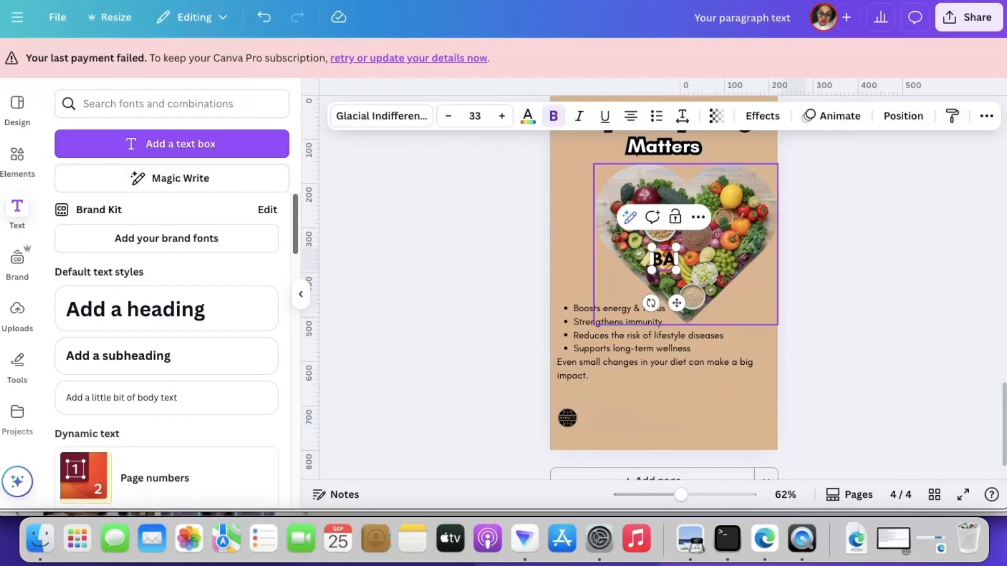
pyautogui.write('C')
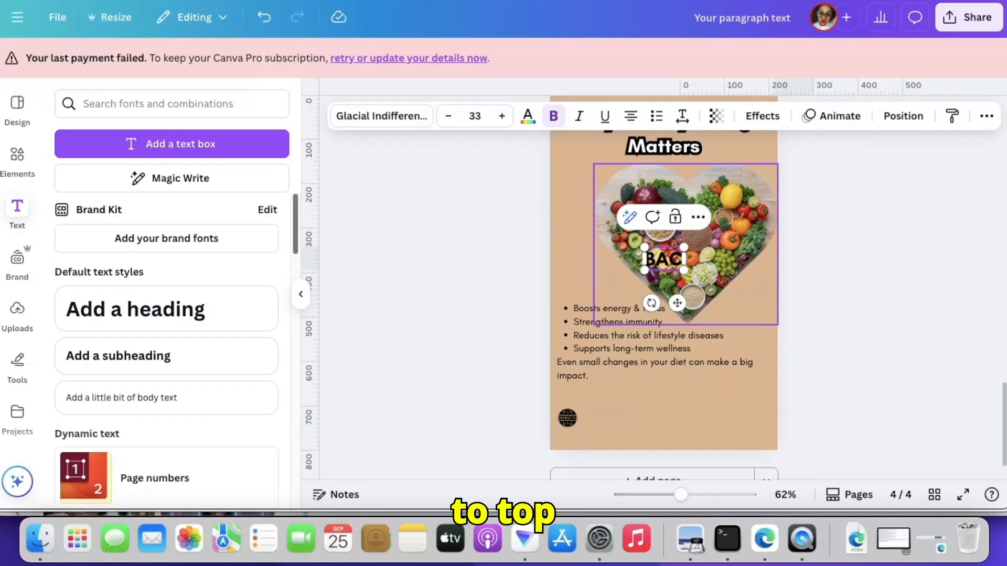
pyautogui.write('K T')
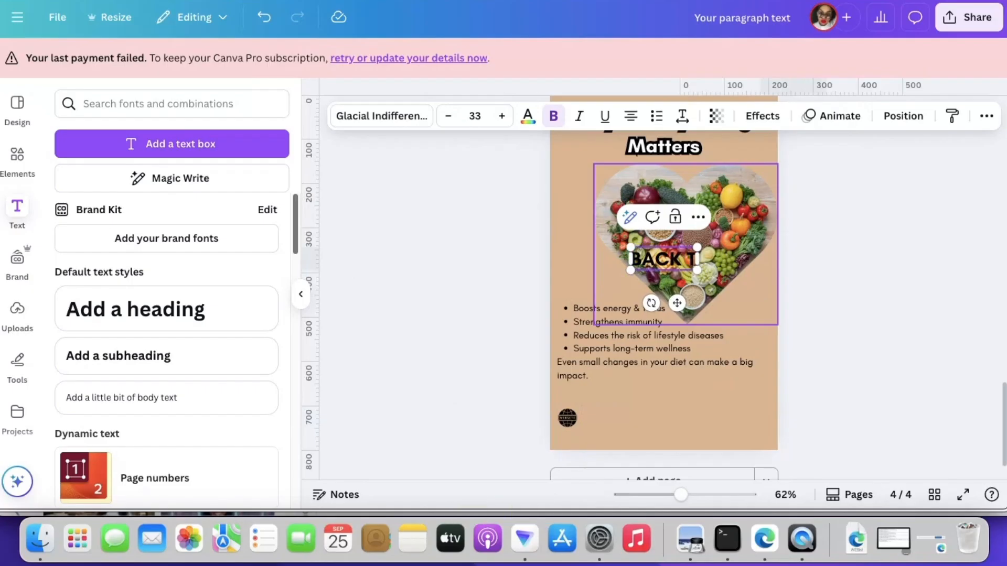
pyautogui.write('O TO')
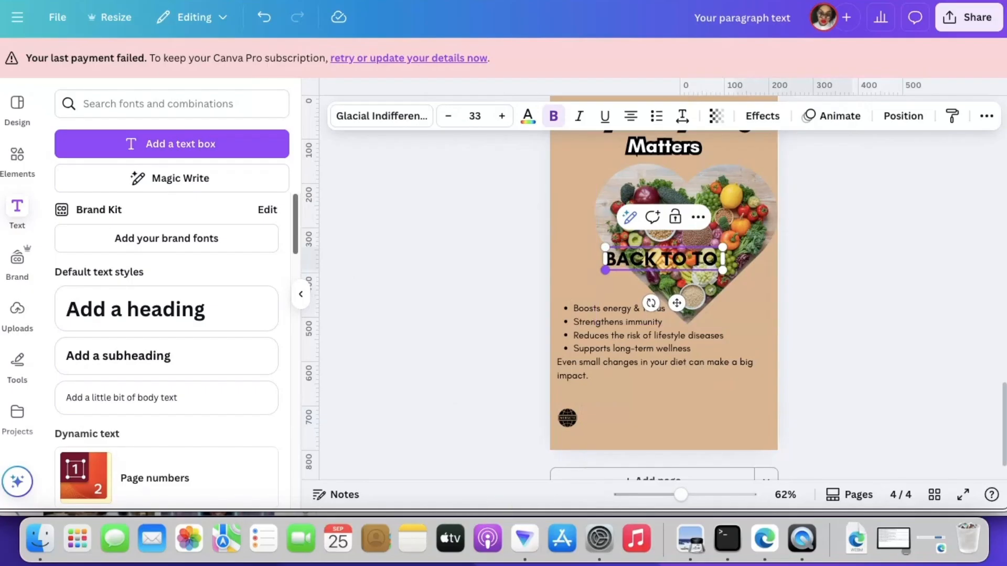
pyautogui.write('P!')
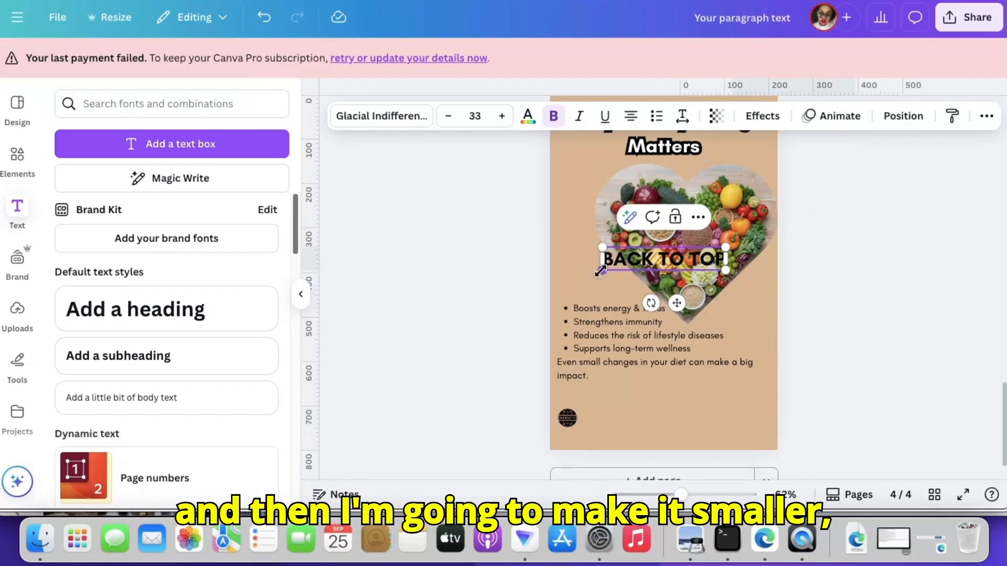
pyautogui.moveTo(600, 271); pyautogui.dragTo(693, 420)
pyautogui.click(834, 288)
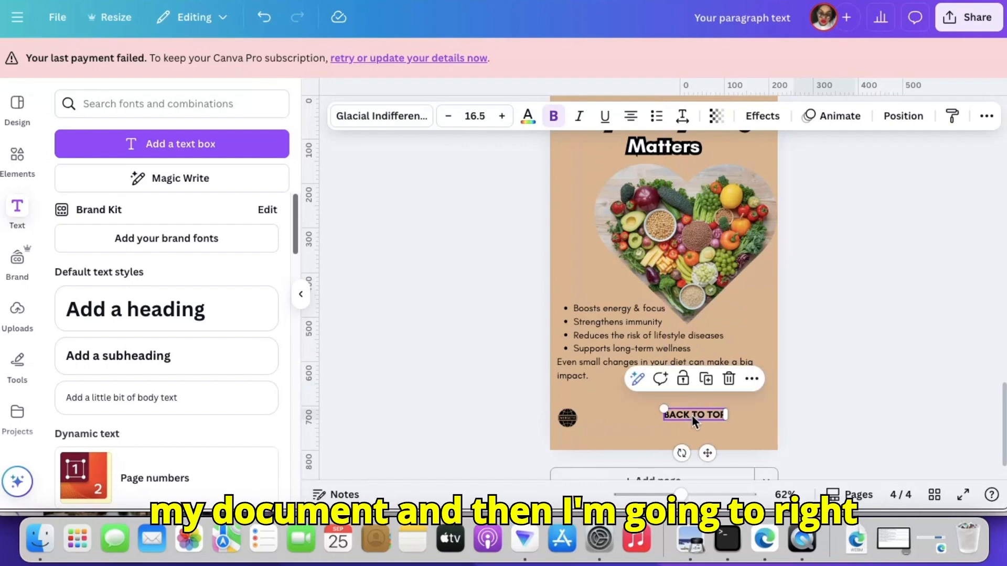
# - Link the "BACK TO TOP" text to page 1 - Book cover and follow the link to test it
pyautogui.rightClick(687, 412)
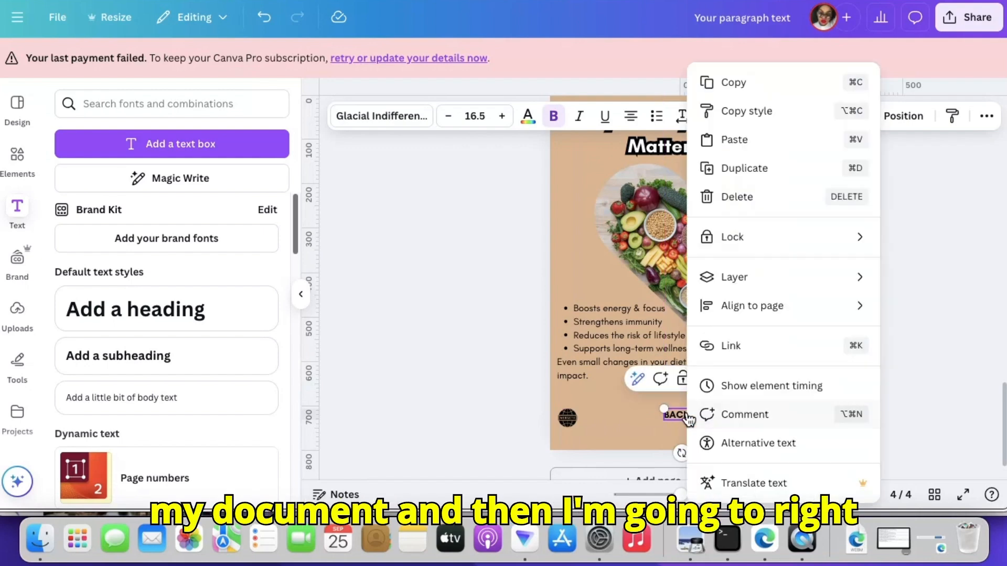
pyautogui.click(766, 355)
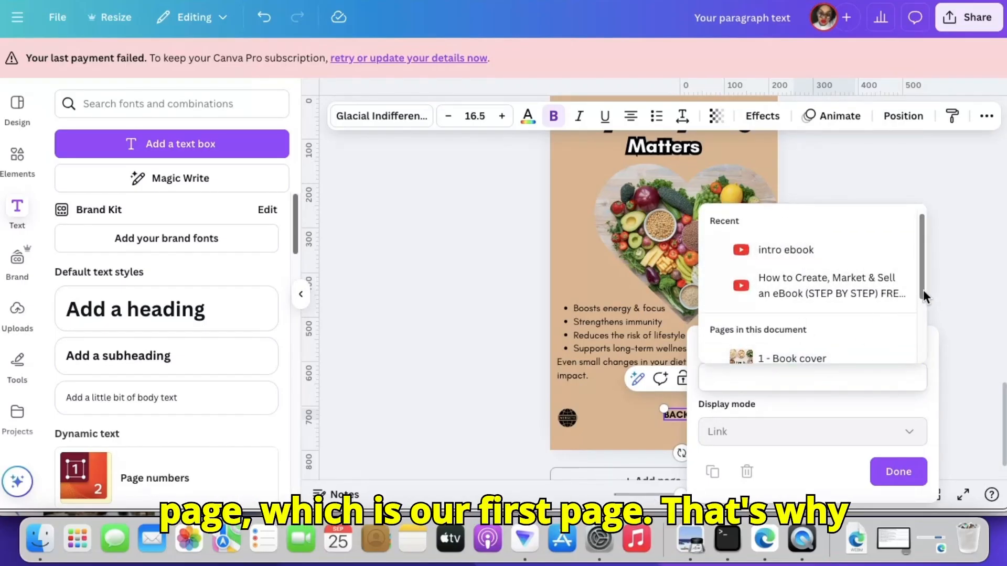
pyautogui.moveTo(923, 289); pyautogui.dragTo(927, 322)
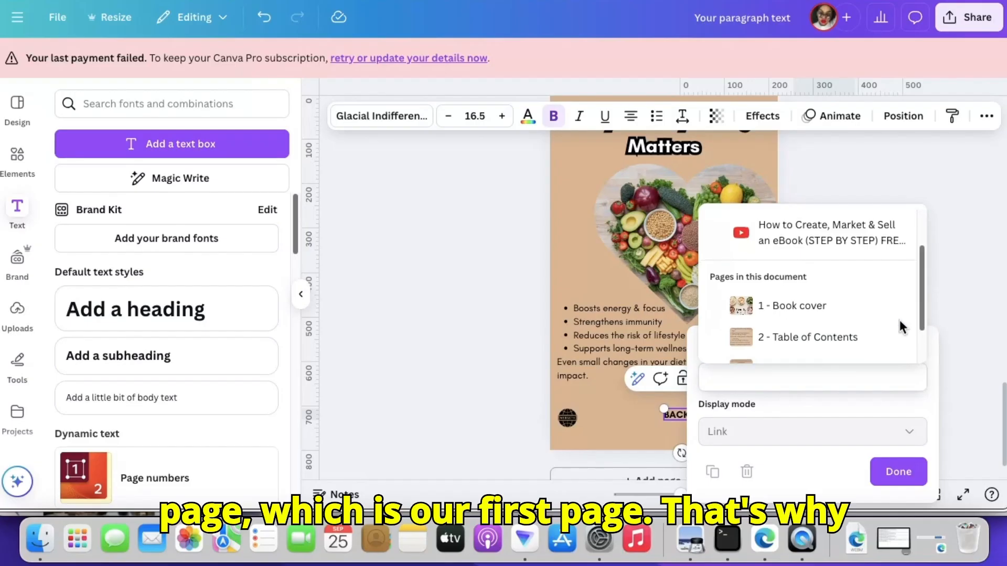
pyautogui.click(805, 310)
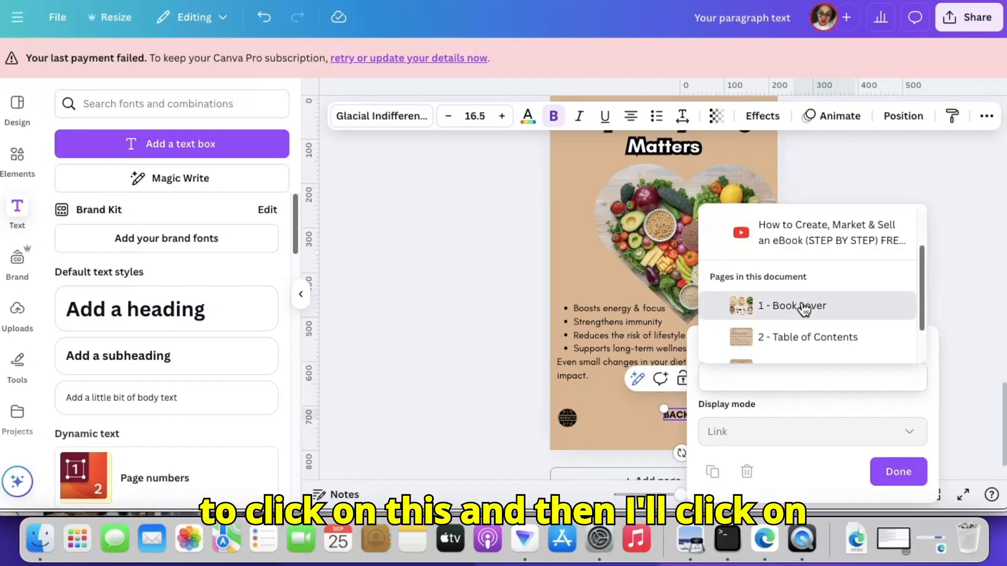
pyautogui.click(833, 340)
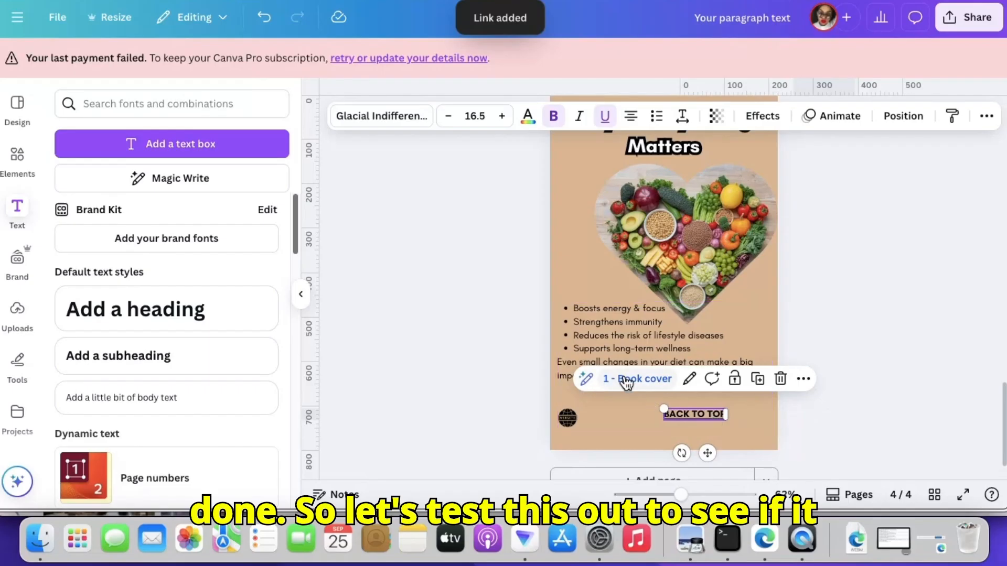
pyautogui.click(649, 379)
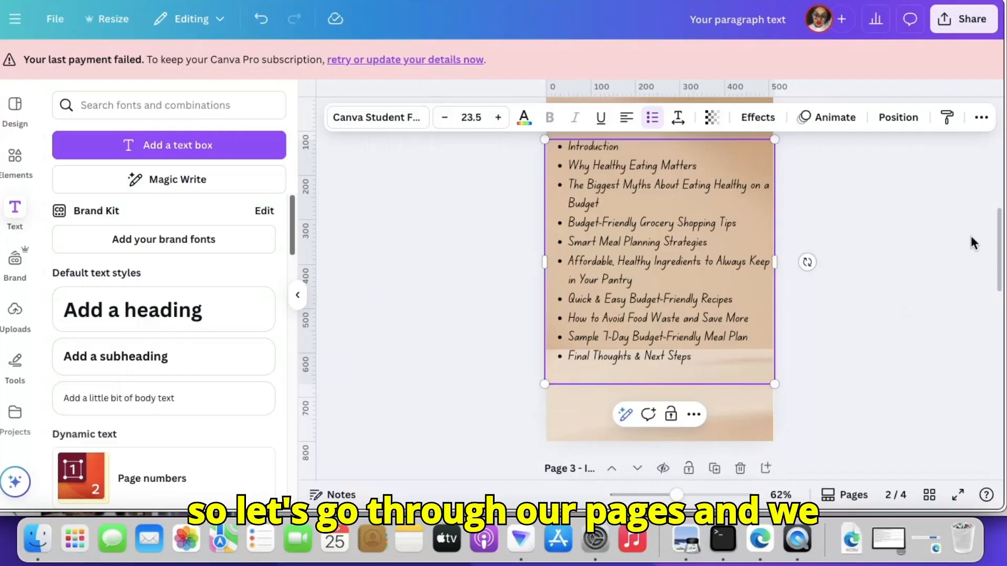
# - Add page number 3 after Introduction and 4 after Why Healthy Eating Matters in the table of contents
pyautogui.moveTo(999, 297)
pyautogui.mouseDown()
pyautogui.moveTo(1003, 329)
pyautogui.moveTo(1003, 287)
pyautogui.moveTo(1002, 341)
pyautogui.moveTo(1003, 311)
pyautogui.mouseUp()
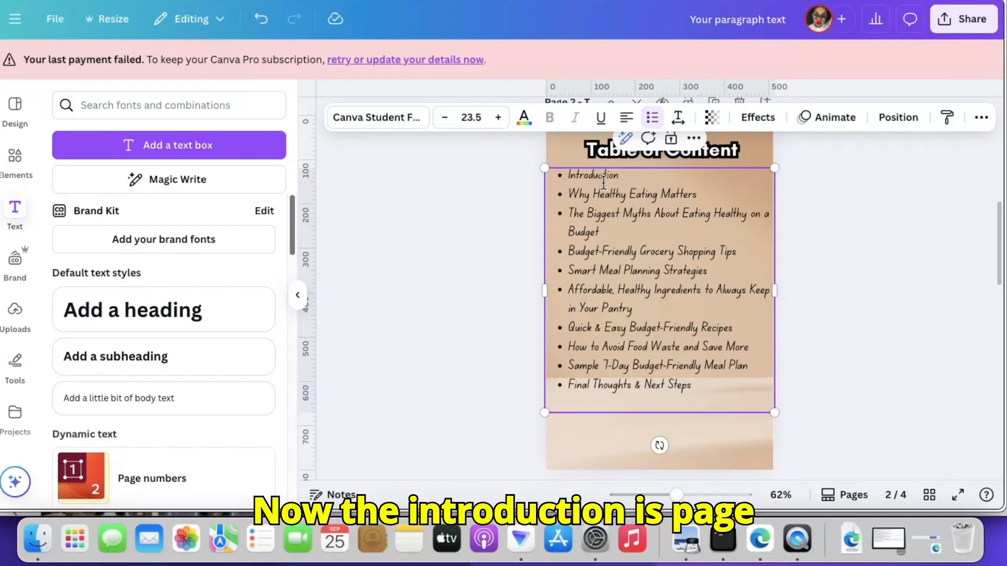
pyautogui.scroll(-5, 1002, 297)
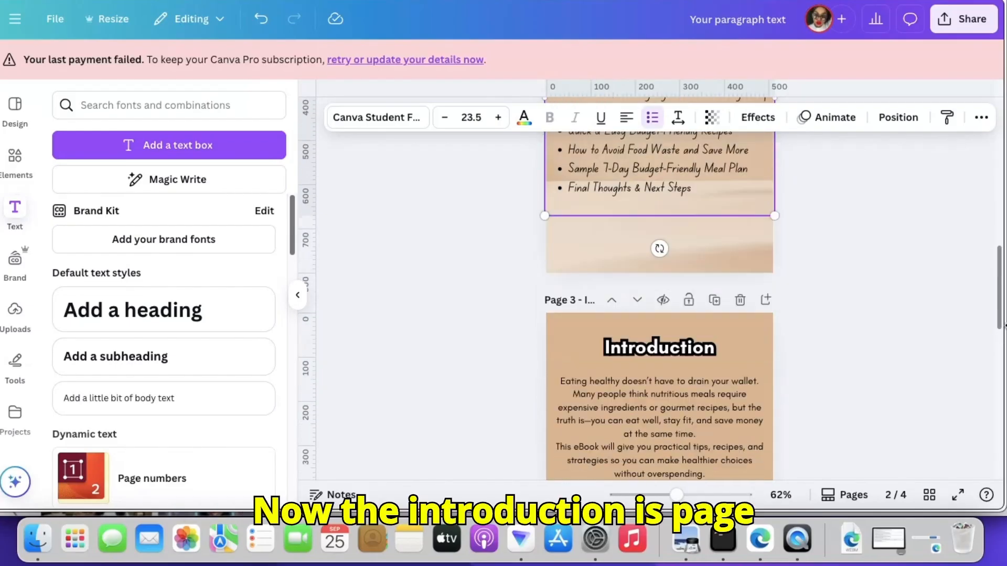
pyautogui.scroll(5, 571, 272)
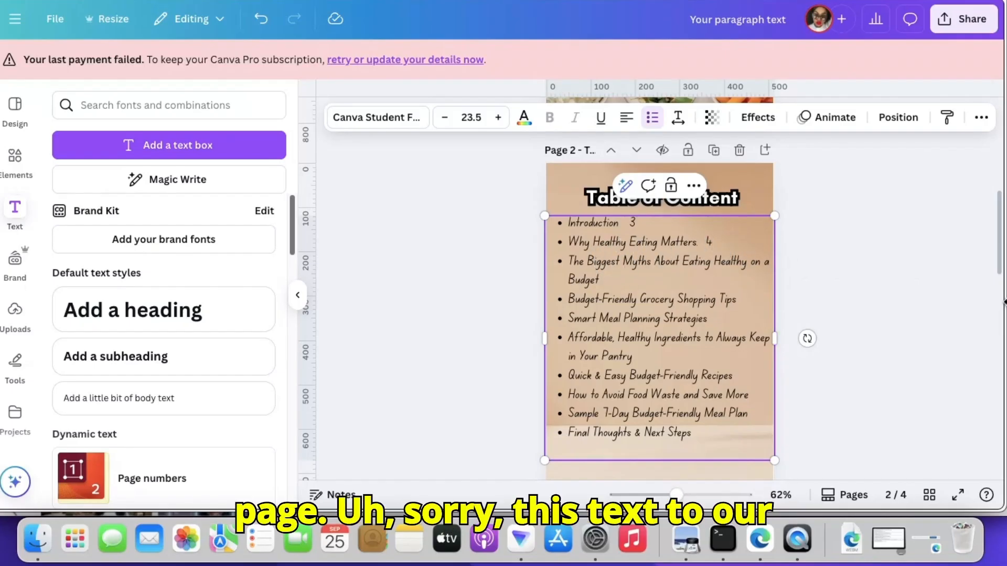
# - Link the "Why Healthy Eating Matters. 4" contents entry to page 4 - chapter and follow the link to check its destination
pyautogui.scroll(-15, 1005, 303)
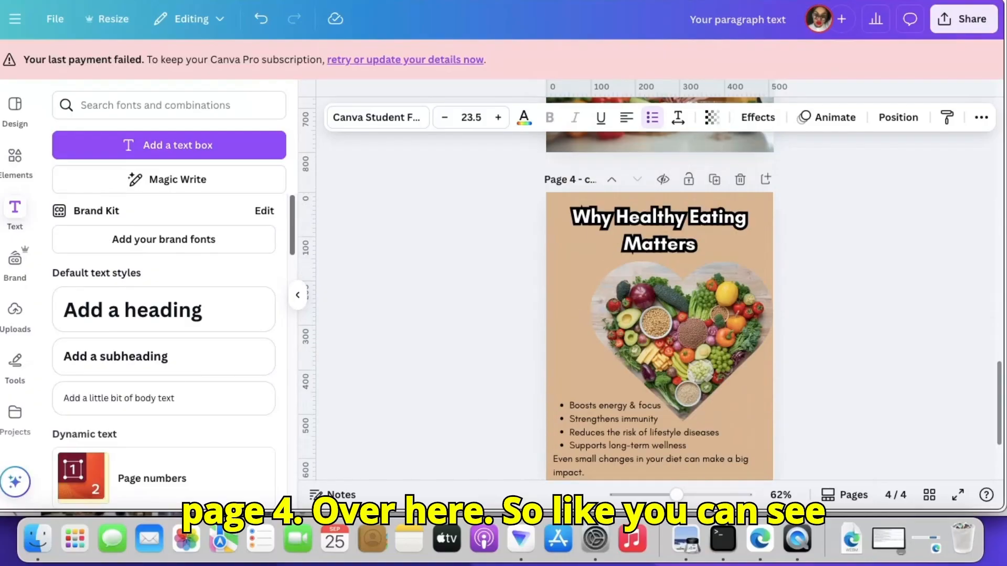
pyautogui.scroll(1, 659, 288)
pyautogui.scroll(-1, 659, 289)
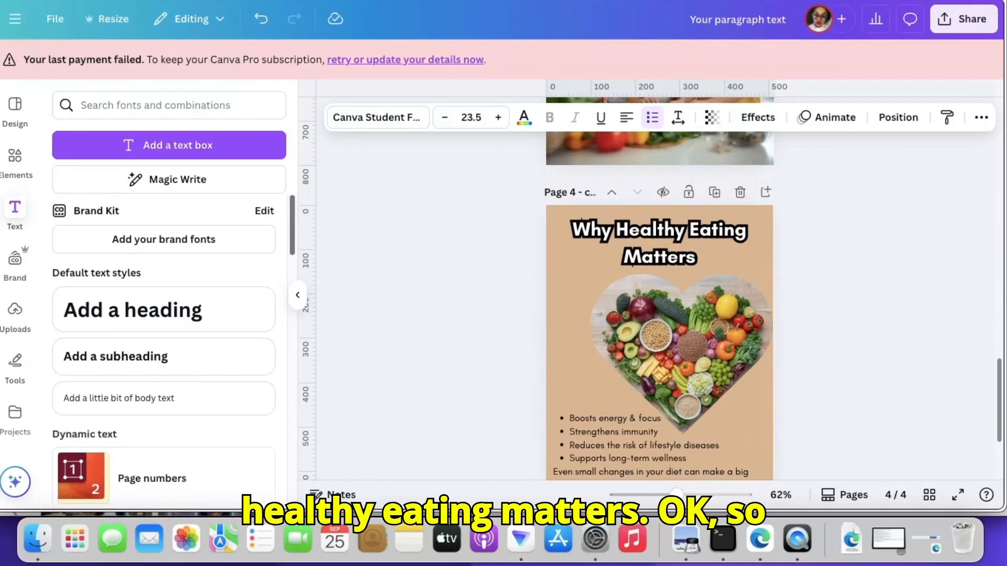
pyautogui.scroll(15, 659, 315)
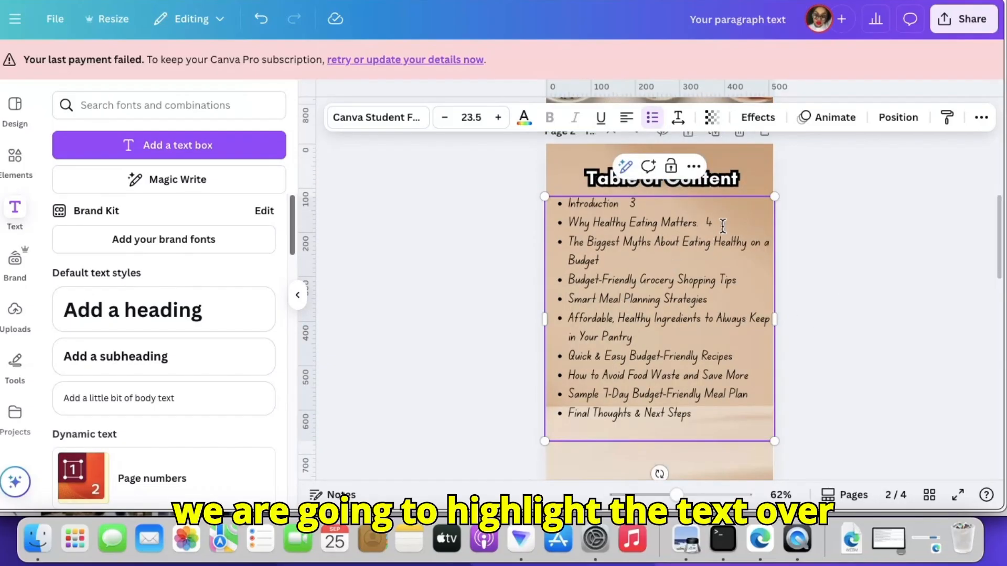
pyautogui.moveTo(723, 226); pyautogui.dragTo(571, 223)
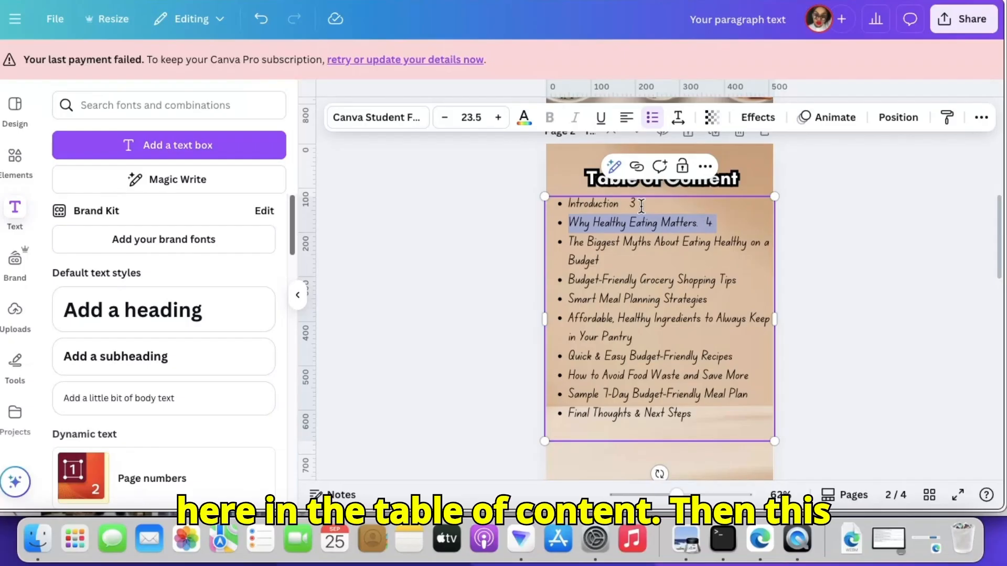
pyautogui.click(638, 168)
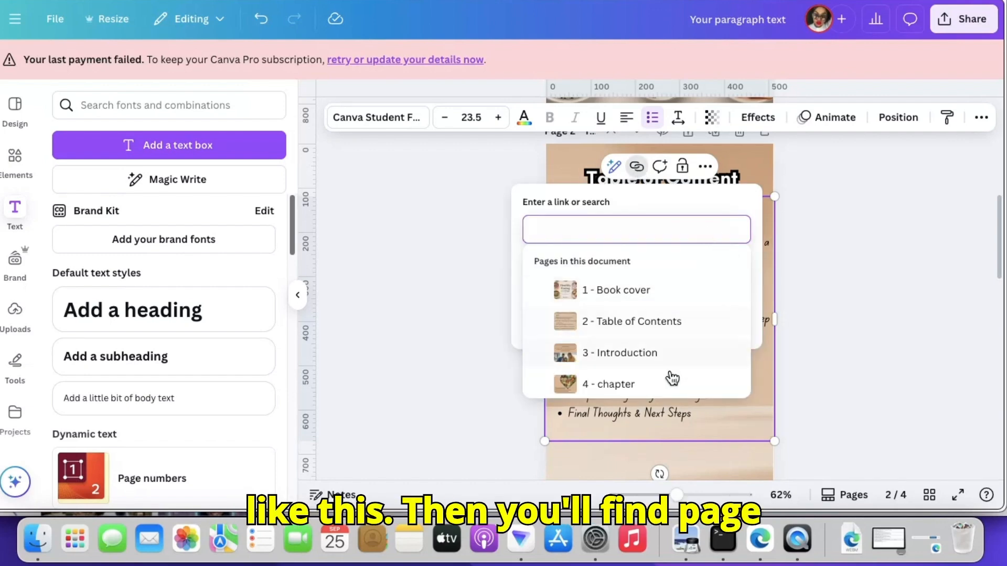
pyautogui.moveTo(747, 317); pyautogui.dragTo(750, 381)
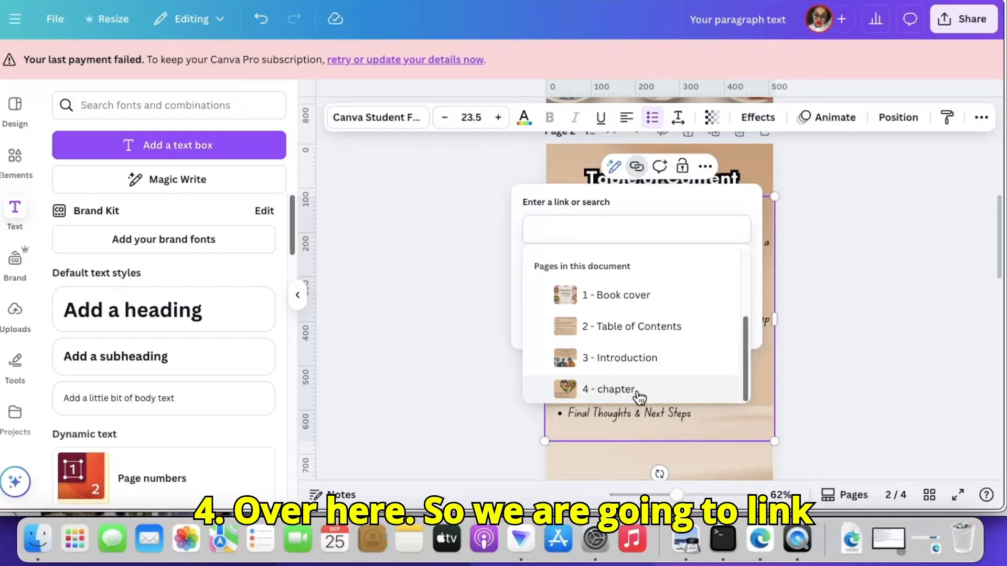
pyautogui.click(619, 388)
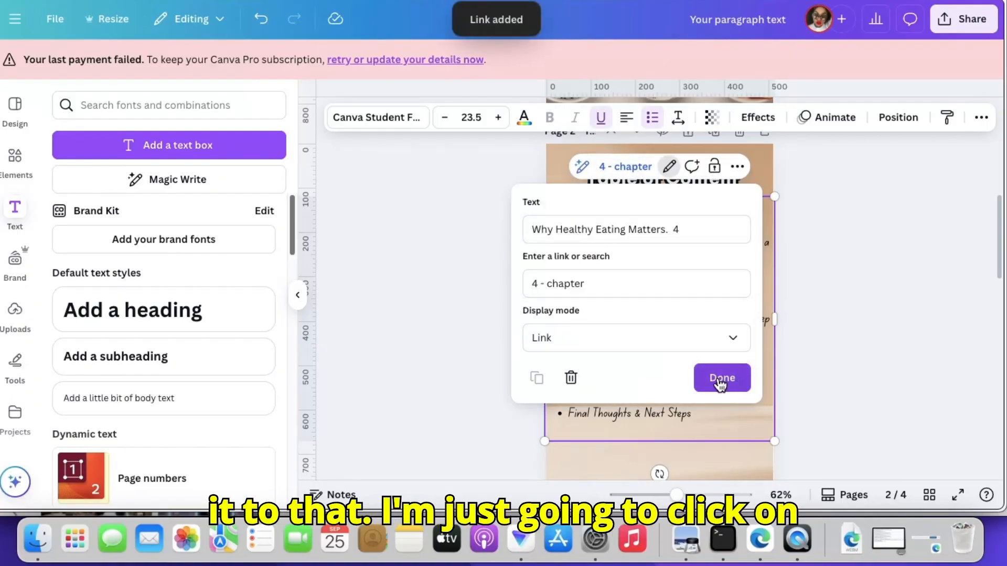
pyautogui.click(743, 382)
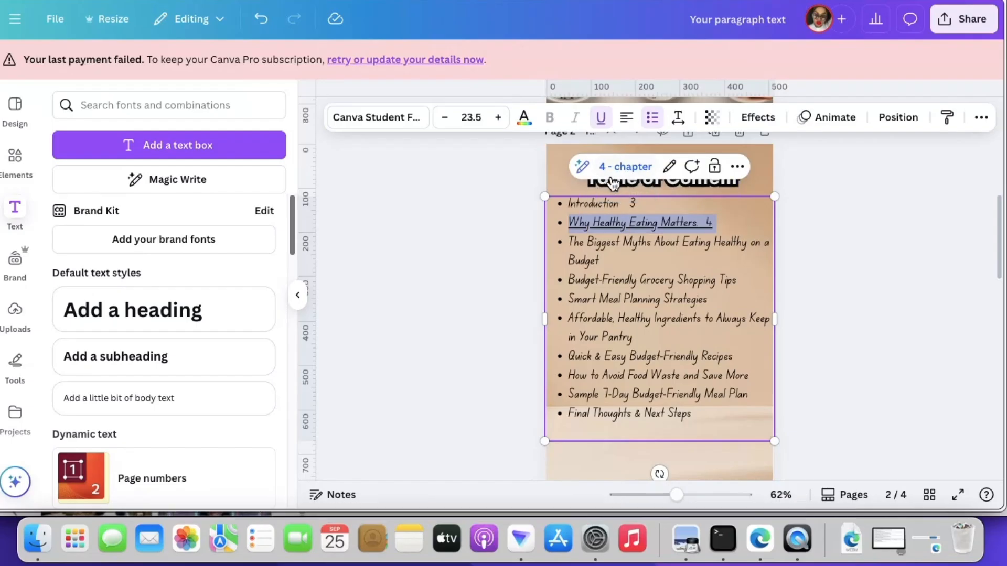
pyautogui.click(626, 170)
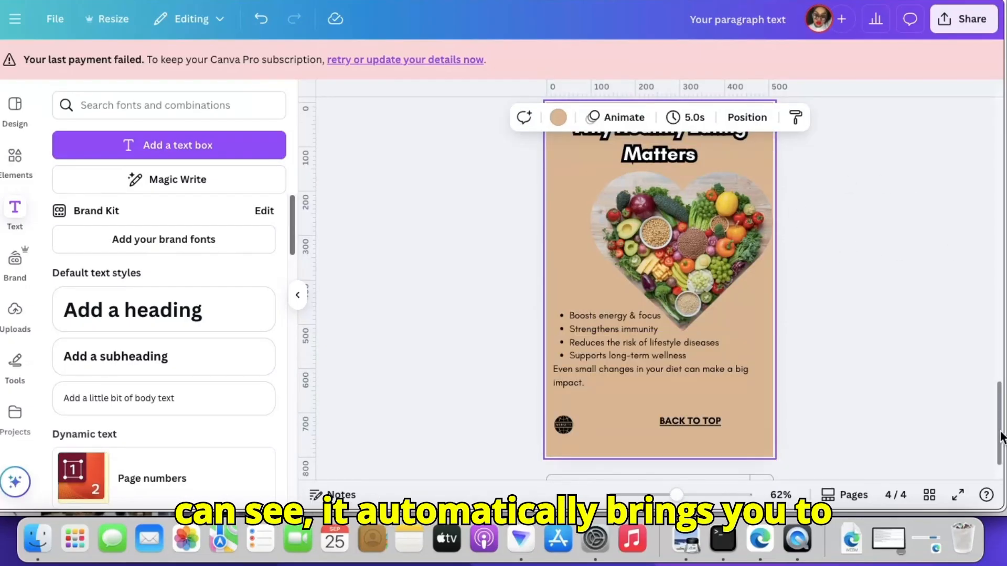
pyautogui.moveTo(1002, 436)
pyautogui.mouseDown()
pyautogui.moveTo(1002, 405)
pyautogui.moveTo(1002, 454)
pyautogui.moveTo(1003, 419)
pyautogui.mouseUp()
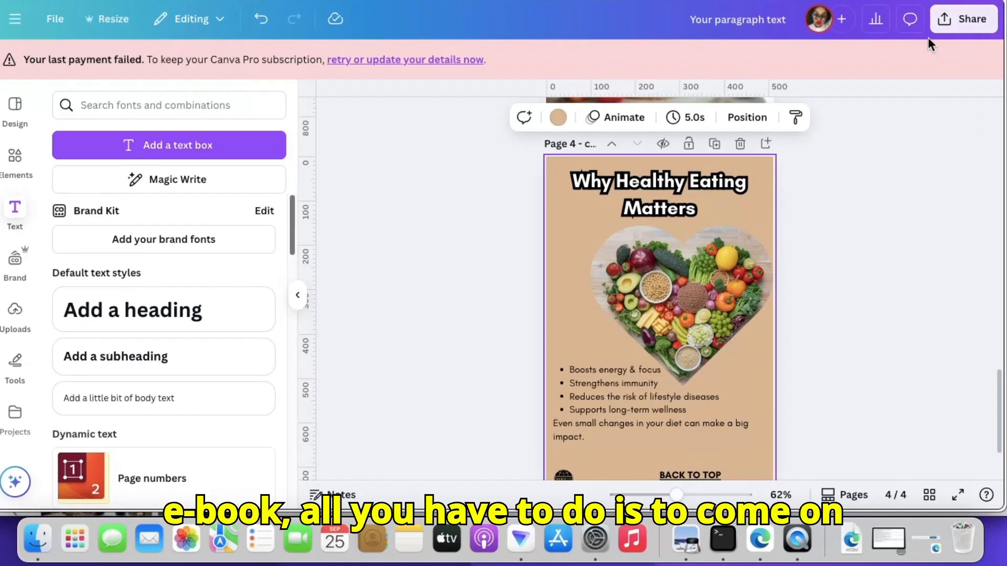
# - Download pages 1–4 of the eBook as a PDF Standard file
pyautogui.click(962, 26)
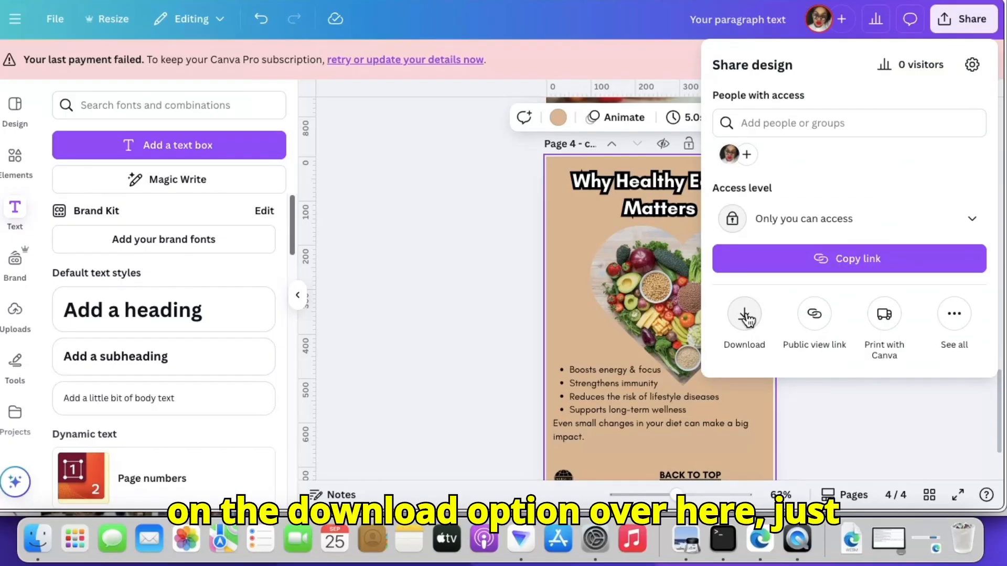
pyautogui.click(745, 315)
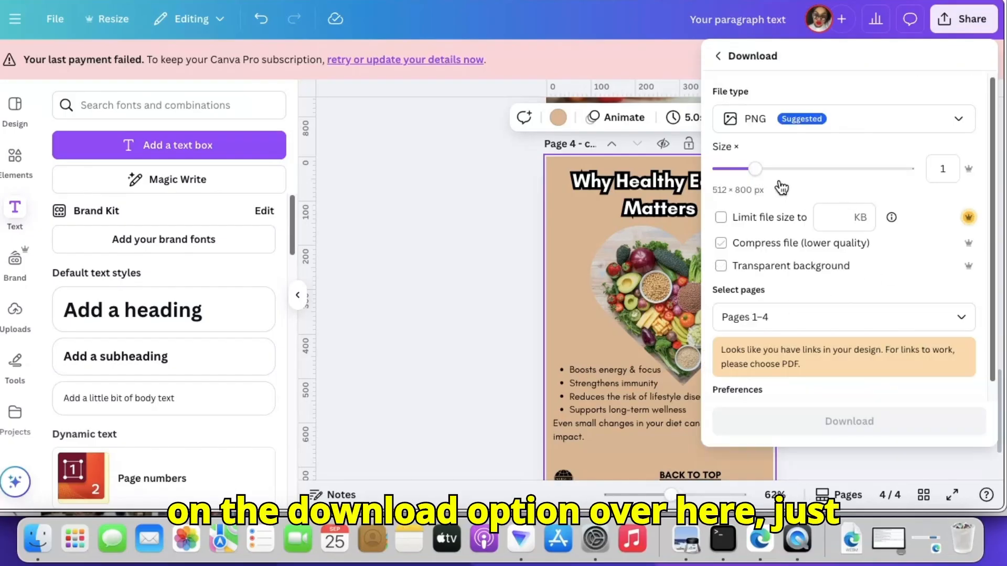
pyautogui.click(963, 122)
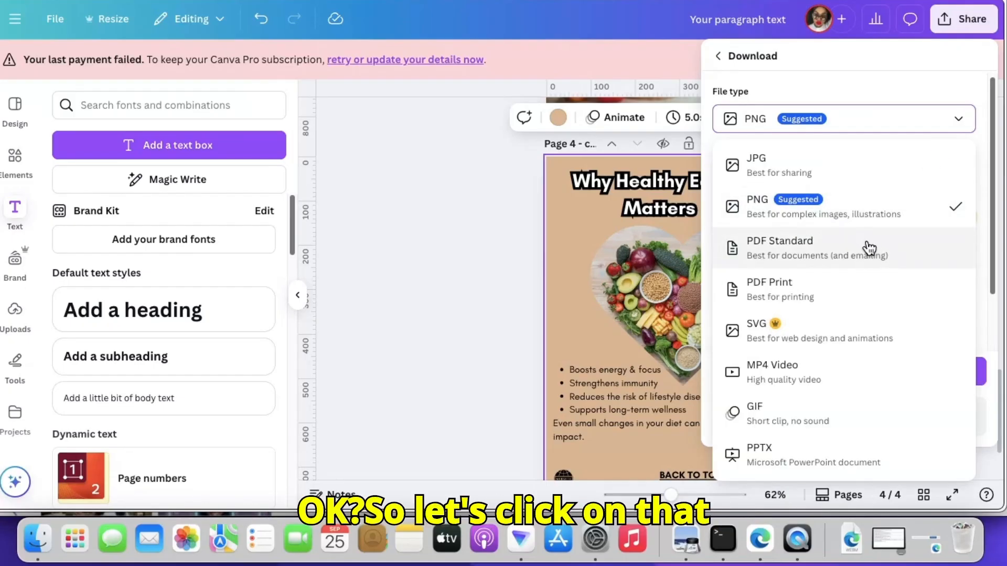
pyautogui.click(868, 248)
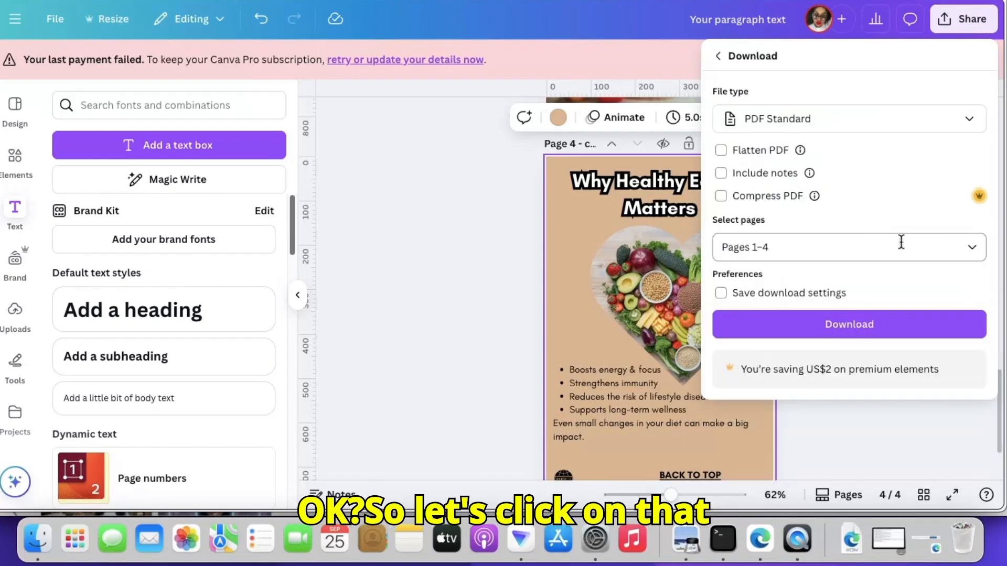
pyautogui.click(841, 325)
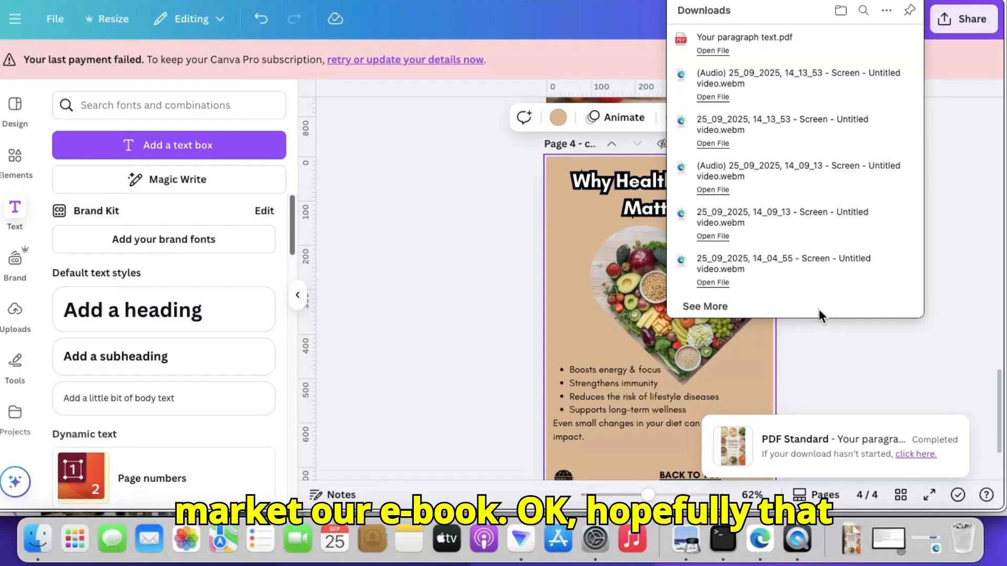
# - Open the downloaded "Your paragraph text.pdf" and look through its pages, returning to the table of contents
pyautogui.click(711, 51)
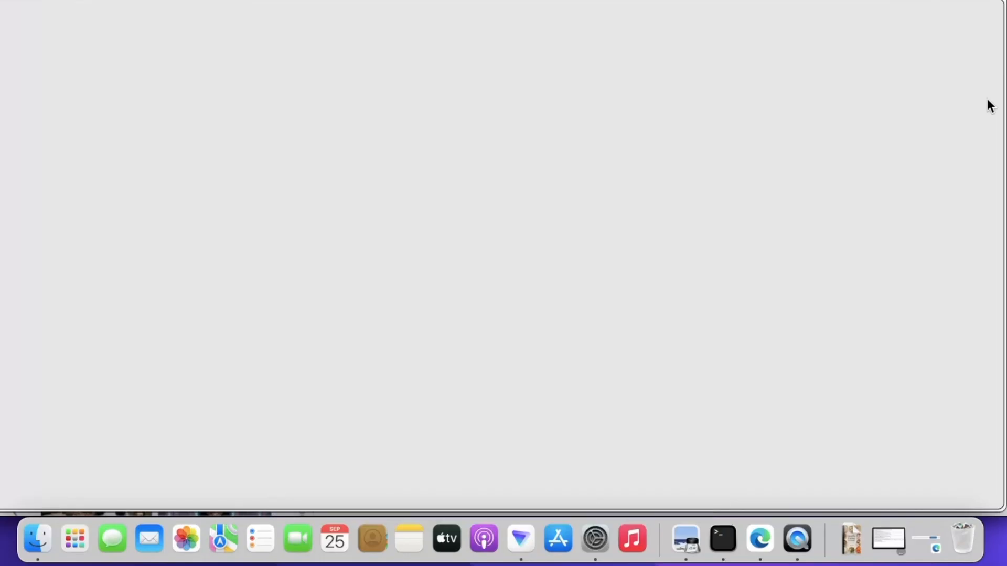
pyautogui.scroll(-15, 997, 94)
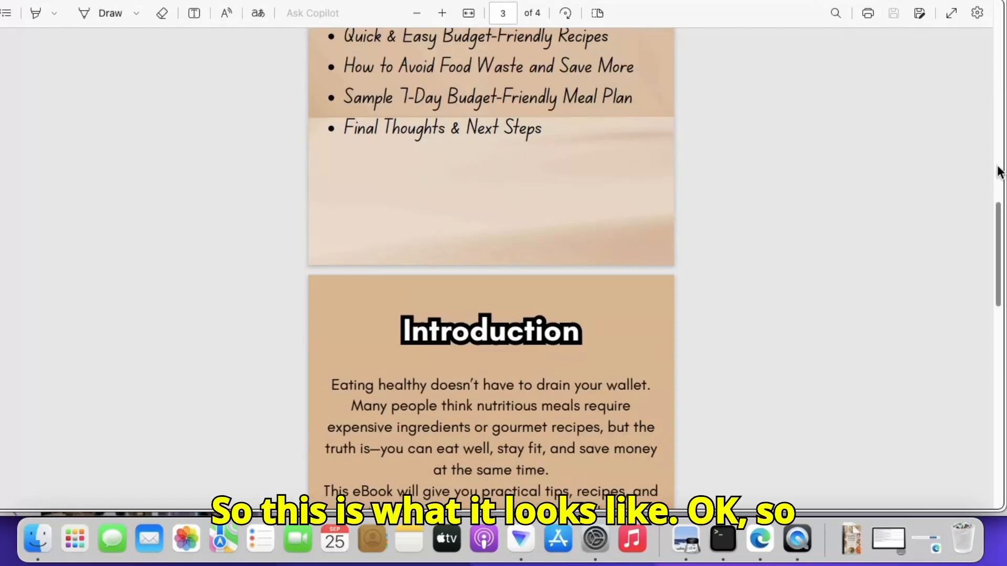
pyautogui.moveTo(1000, 265); pyautogui.dragTo(1006, 208)
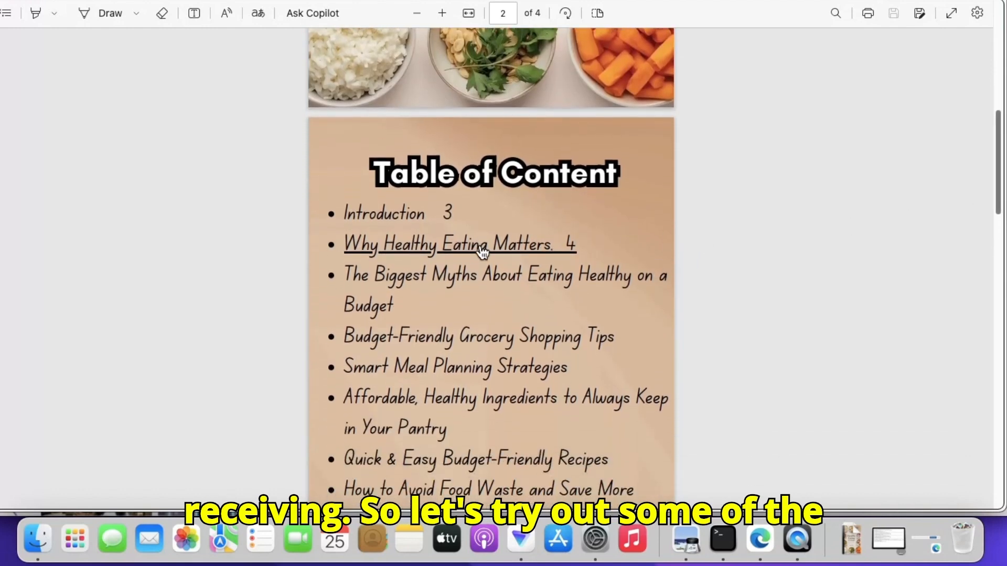
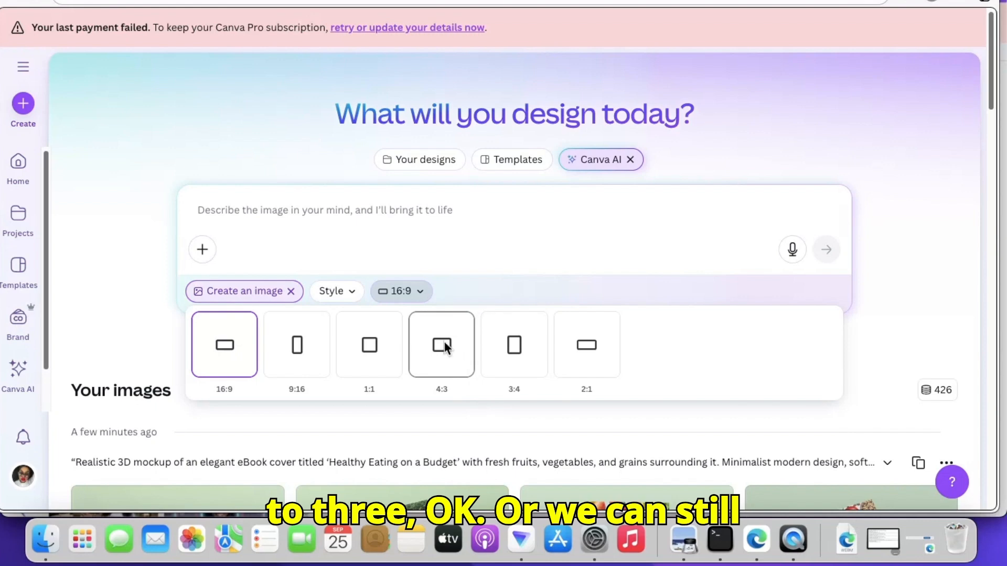
# - Set the Canva AI image aspect ratio to 4:3 and check the other available ratios
pyautogui.click(445, 347)
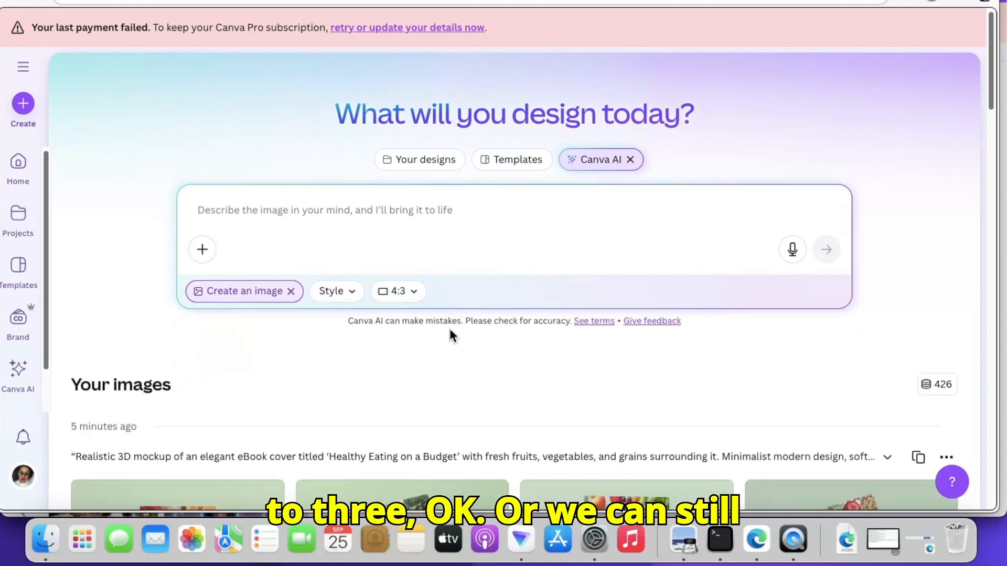
pyautogui.click(414, 295)
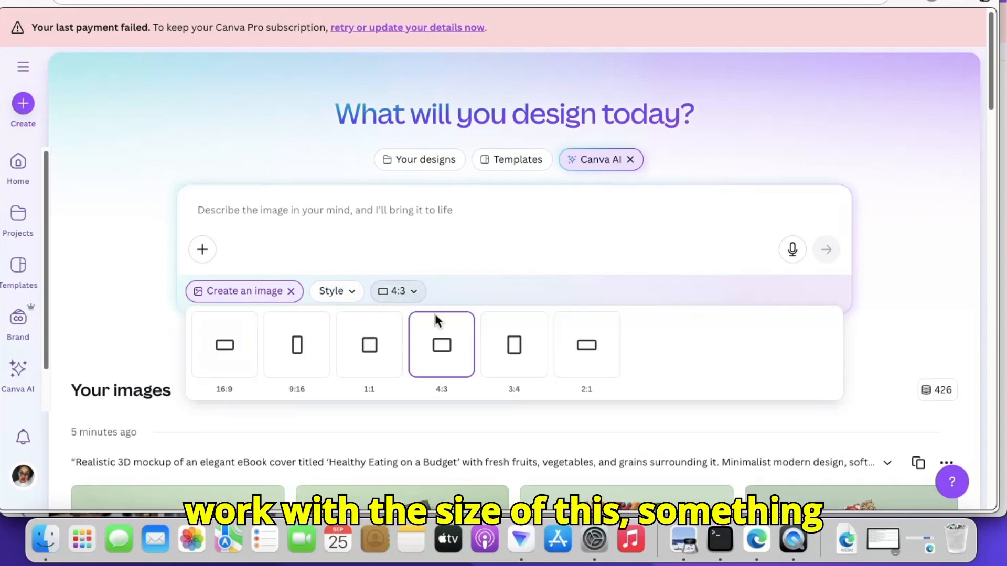
pyautogui.click(519, 348)
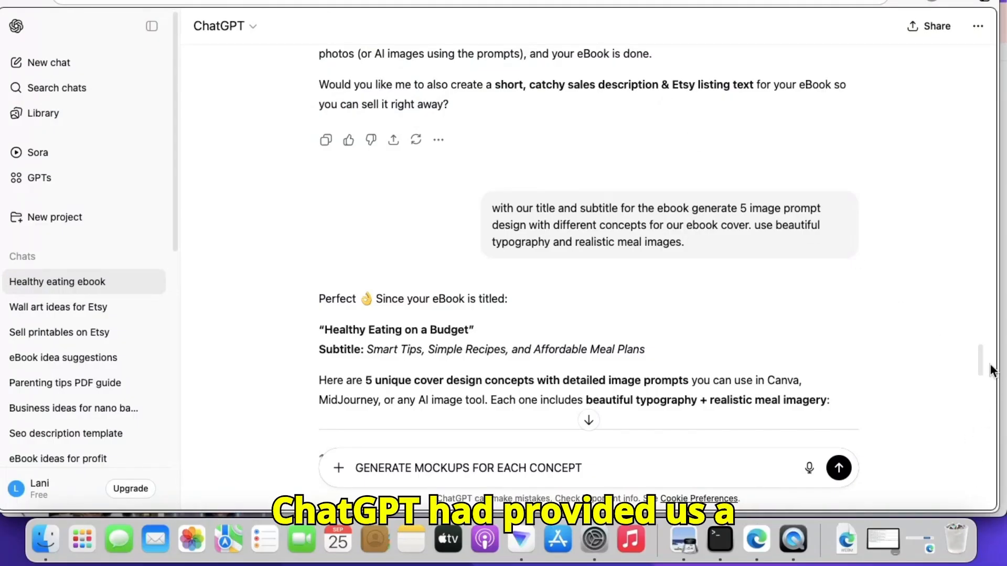
# - Switch to ChatGPT, review the earlier cover and mockup prompts, and send the request "GENERATE MOCKUPS FOR EACH CONCEPT"
pyautogui.moveTo(980, 367); pyautogui.dragTo(1003, 377)
pyautogui.scroll(6, 382, 227)
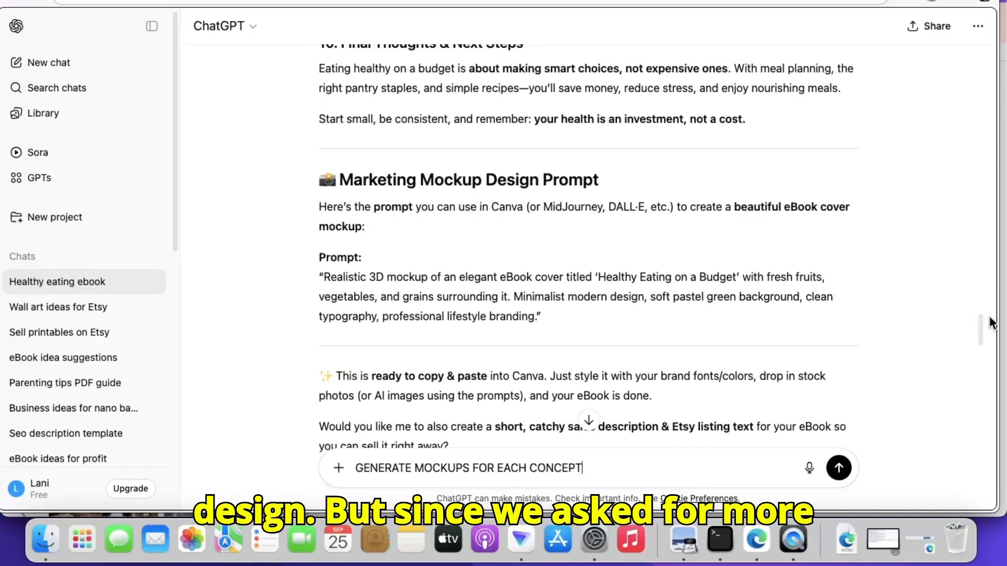
pyautogui.moveTo(978, 330); pyautogui.dragTo(1003, 438)
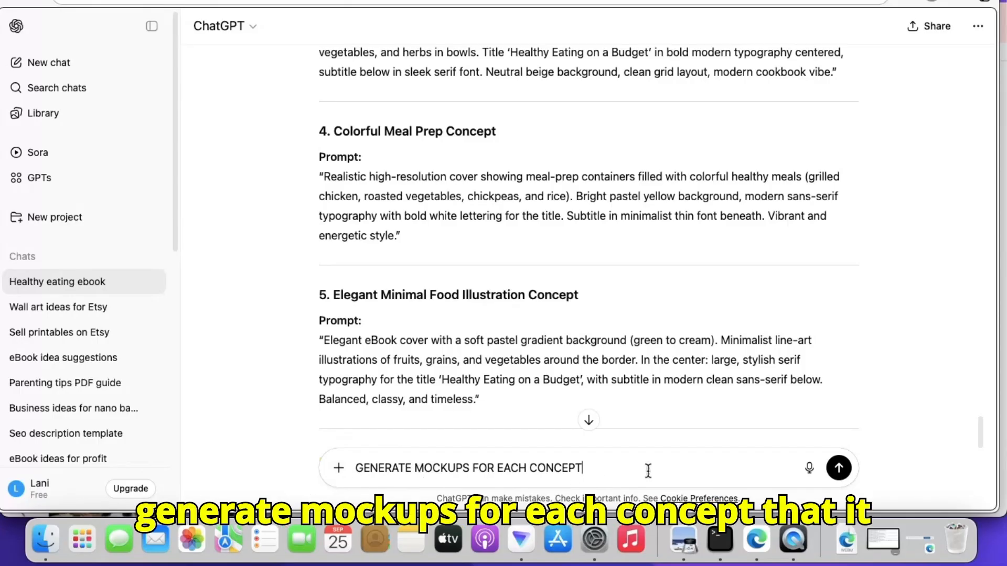
pyautogui.click(839, 468)
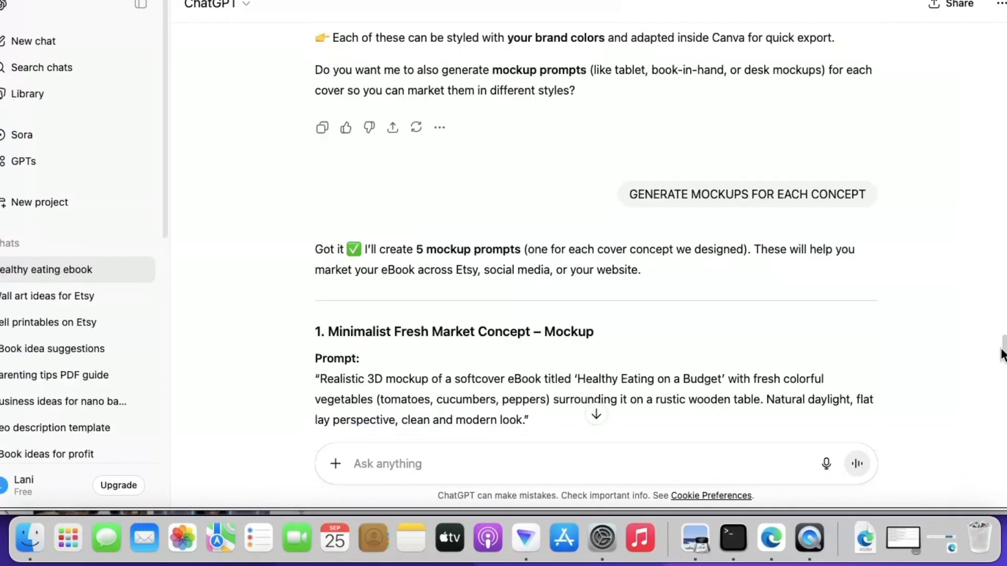
# - Read through the mockup prompts for each concept and the aspect ratio advice for eBook pages, covers and marketing graphics
pyautogui.scroll(-3, 1004, 365)
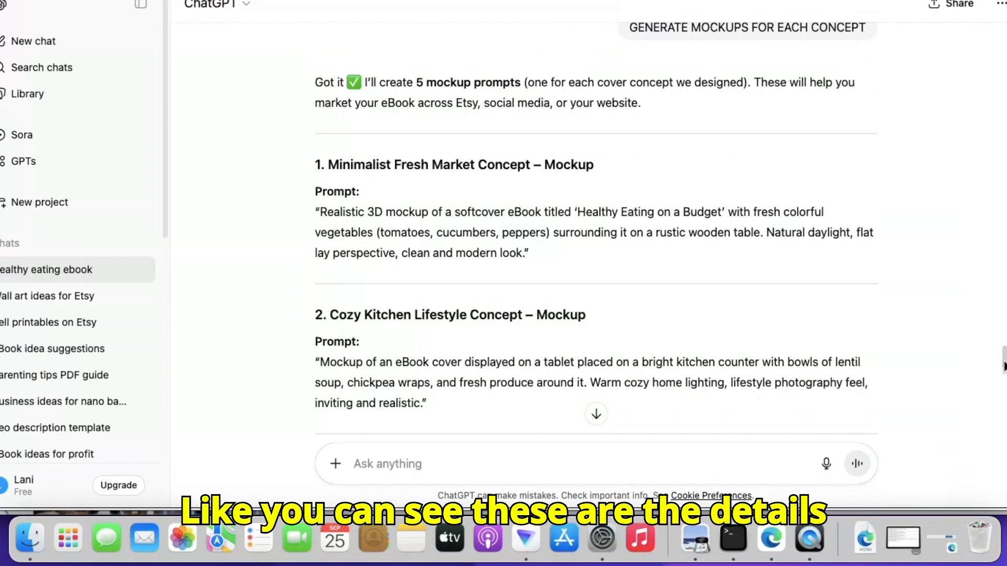
pyautogui.scroll(-10, 1004, 364)
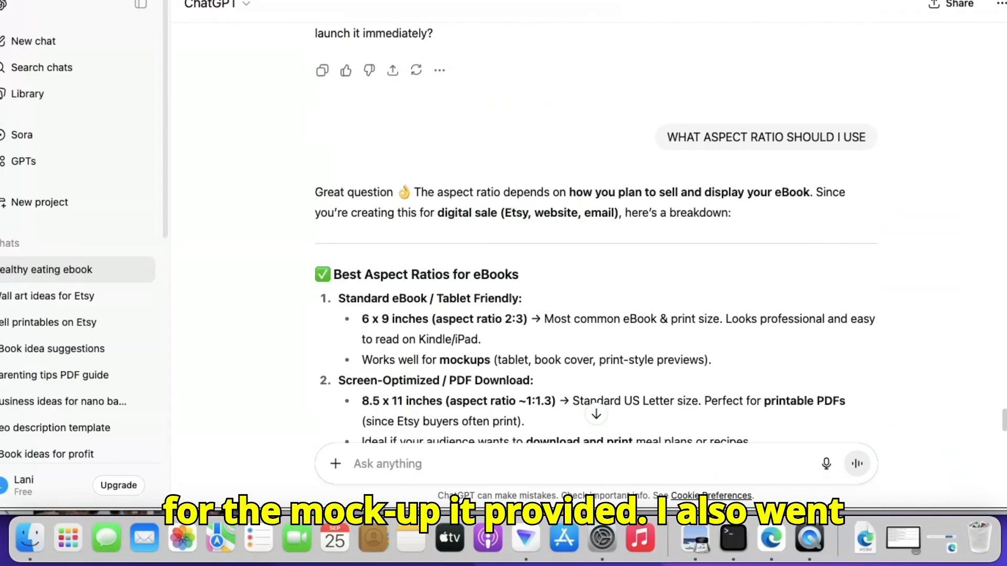
pyautogui.moveTo(739, 83)
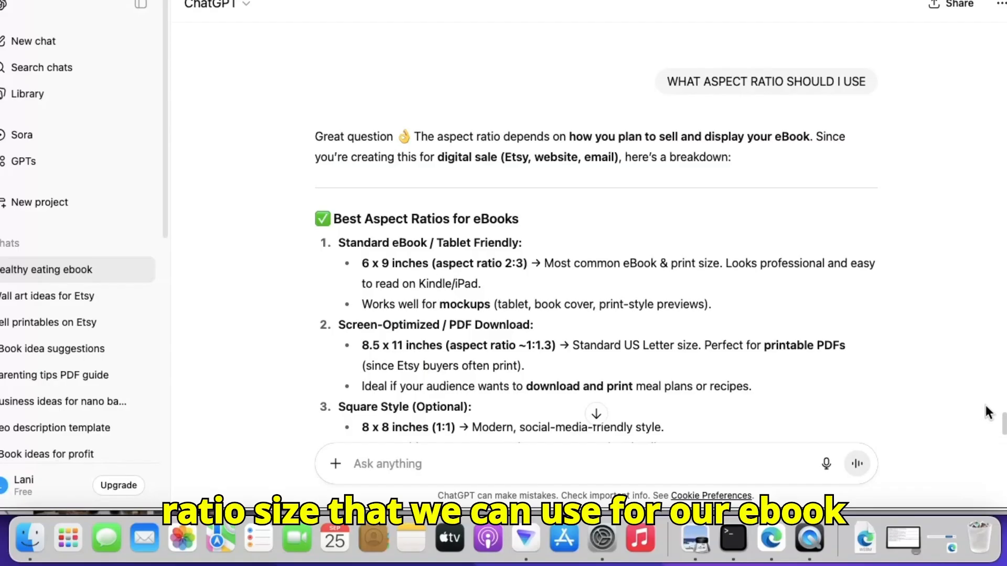
pyautogui.scroll(-5, 596, 250)
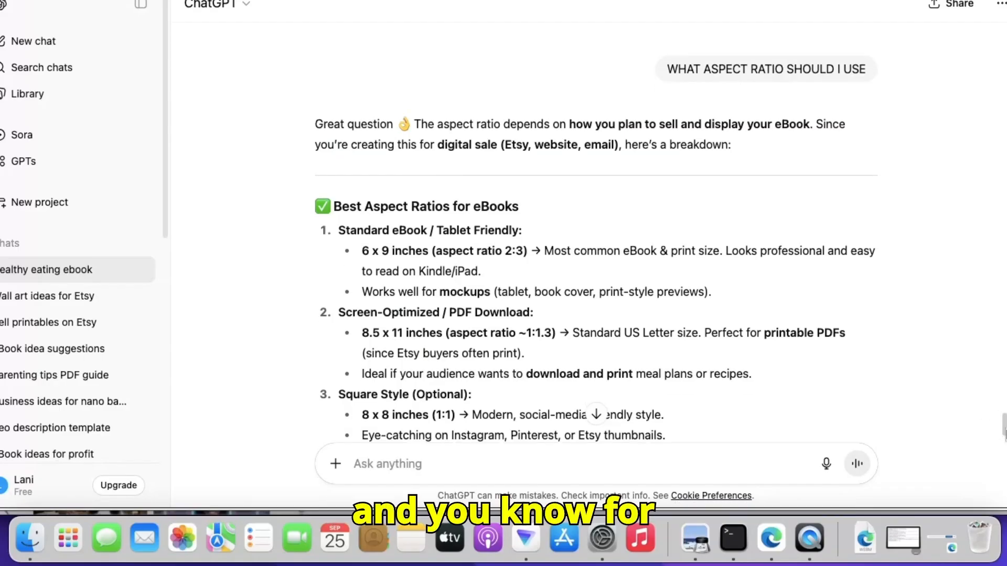
pyautogui.scroll(-2, 405, 313)
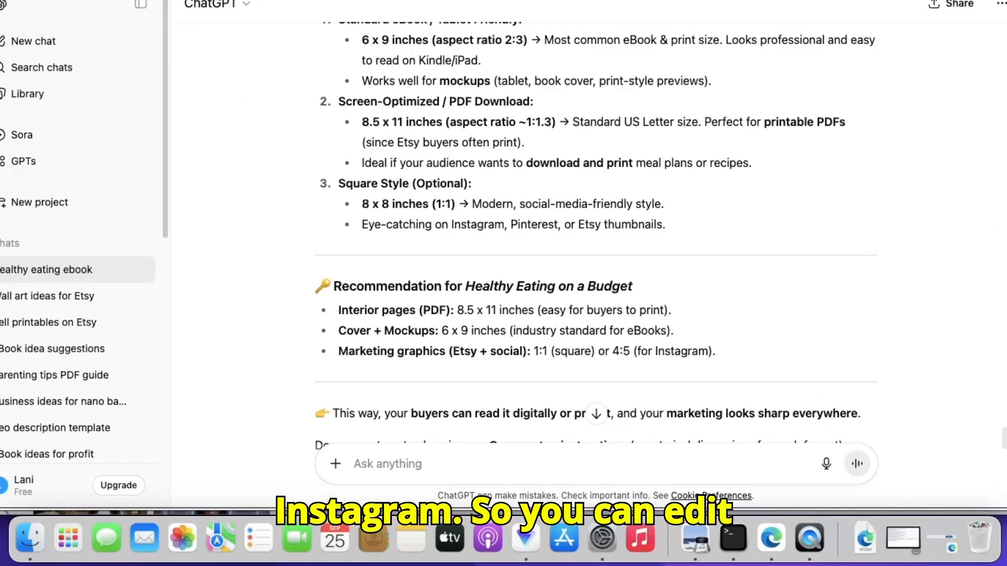
pyautogui.moveTo(1003, 442); pyautogui.dragTo(1004, 393)
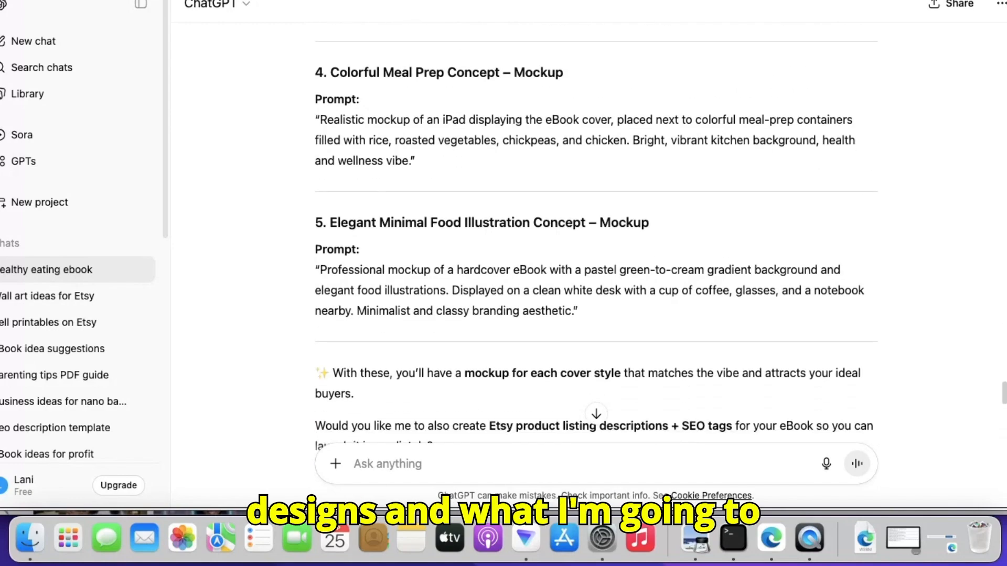
# - Copy the "Cozy Kitchen Lifestyle Concept – Mockup" prompt from ChatGPT and generate 4:3 images from it in Canva AI
pyautogui.scroll(3, 595, 236)
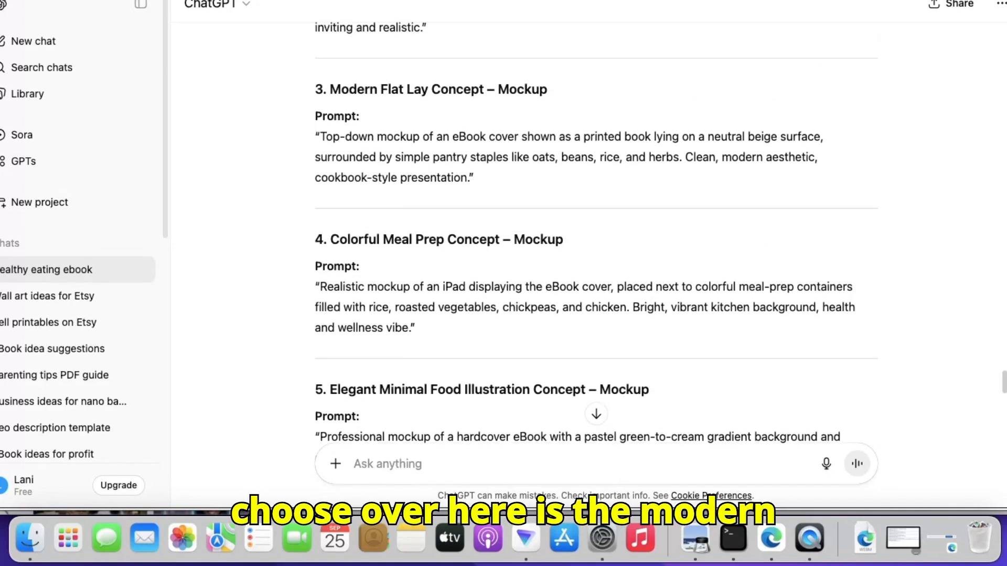
pyautogui.scroll(2, 596, 236)
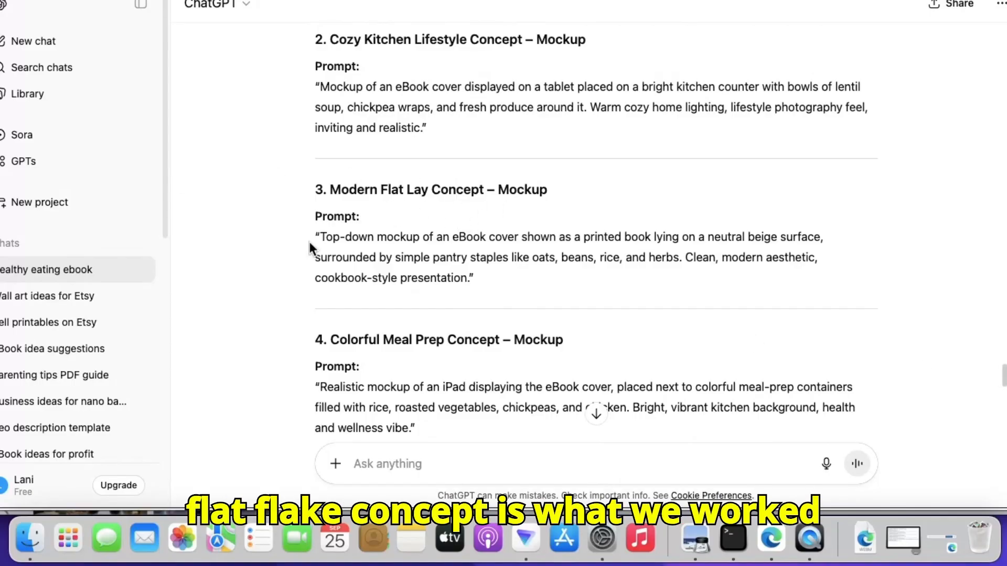
pyautogui.moveTo(313, 233); pyautogui.dragTo(501, 288)
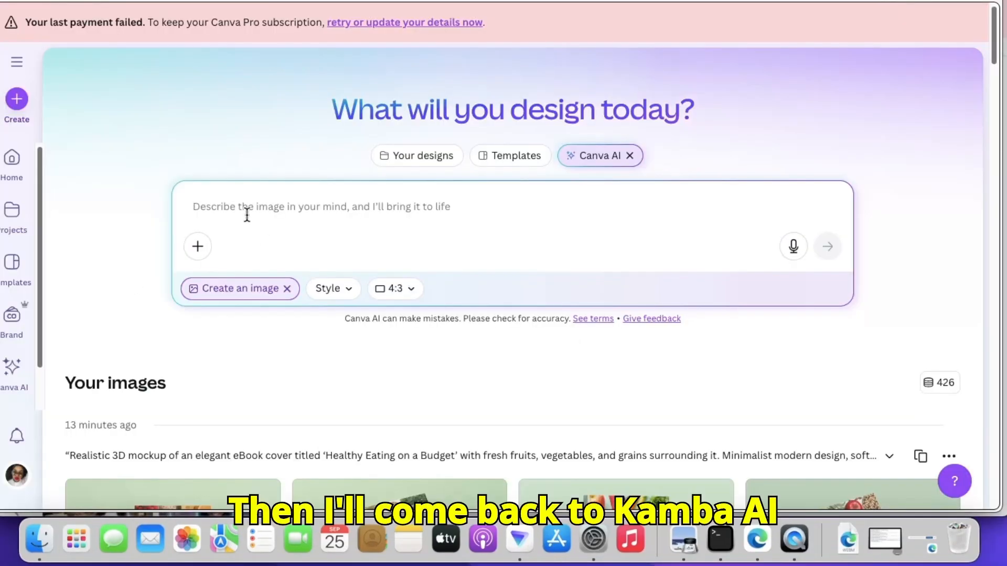
pyautogui.rightClick(248, 209)
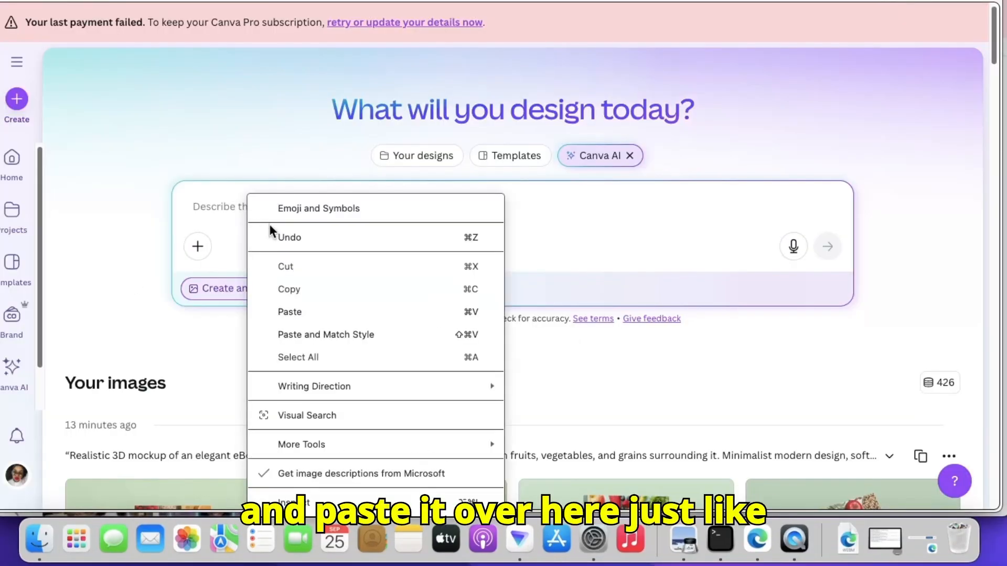
pyautogui.click(408, 313)
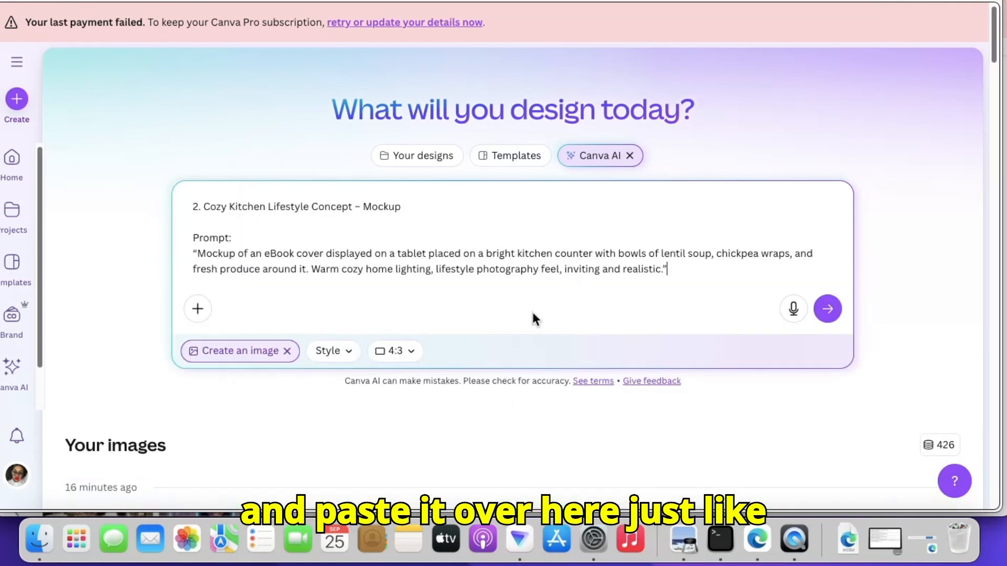
pyautogui.click(833, 321)
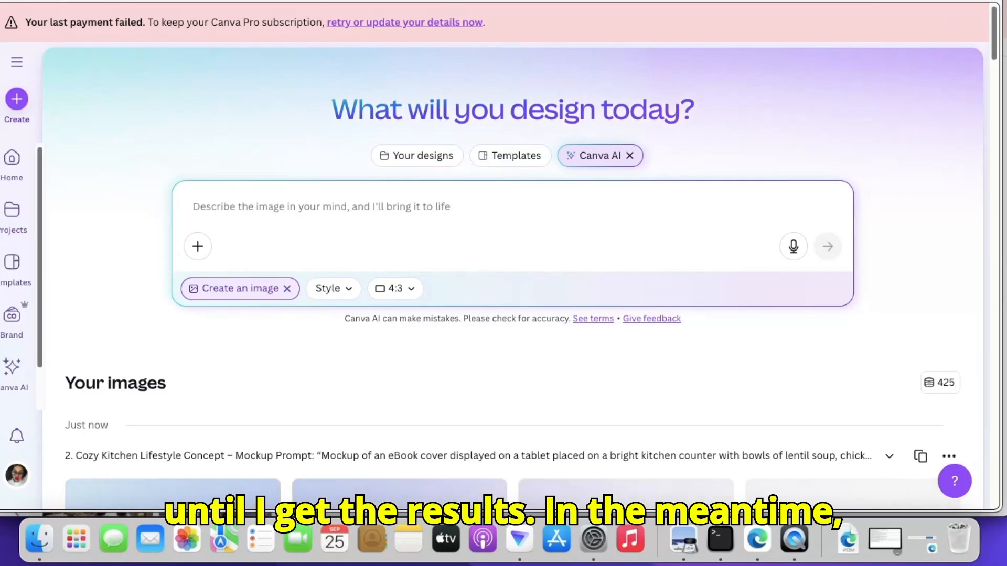
# - Copy the "Modern Flat Lay Concept – Mockup" prompt from ChatGPT and generate 4:3 images from it in Canva AI
pyautogui.click(609, 1)
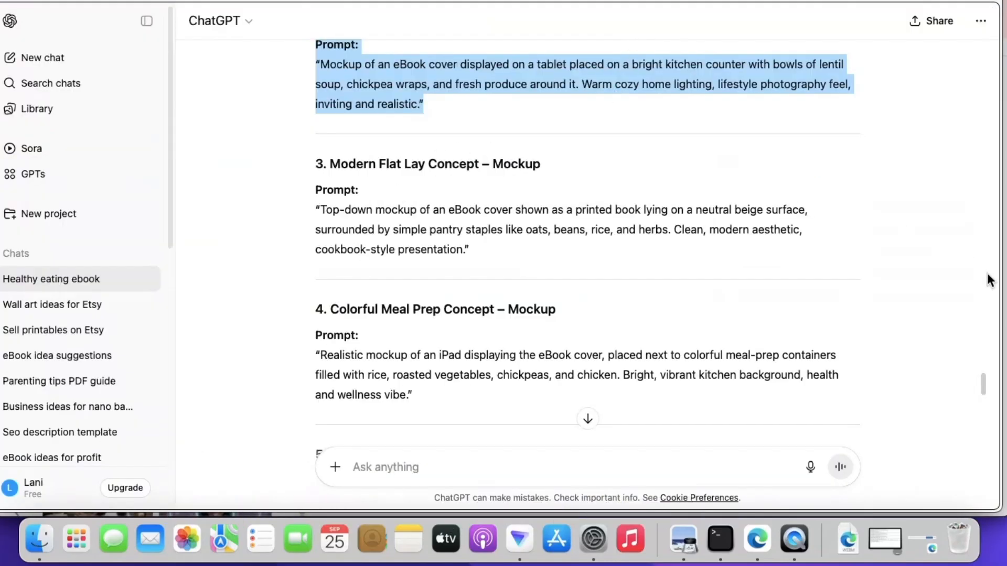
pyautogui.moveTo(985, 390)
pyautogui.mouseDown()
pyautogui.moveTo(983, 354)
pyautogui.moveTo(989, 388)
pyautogui.moveTo(988, 367)
pyautogui.moveTo(989, 379)
pyautogui.mouseUp()
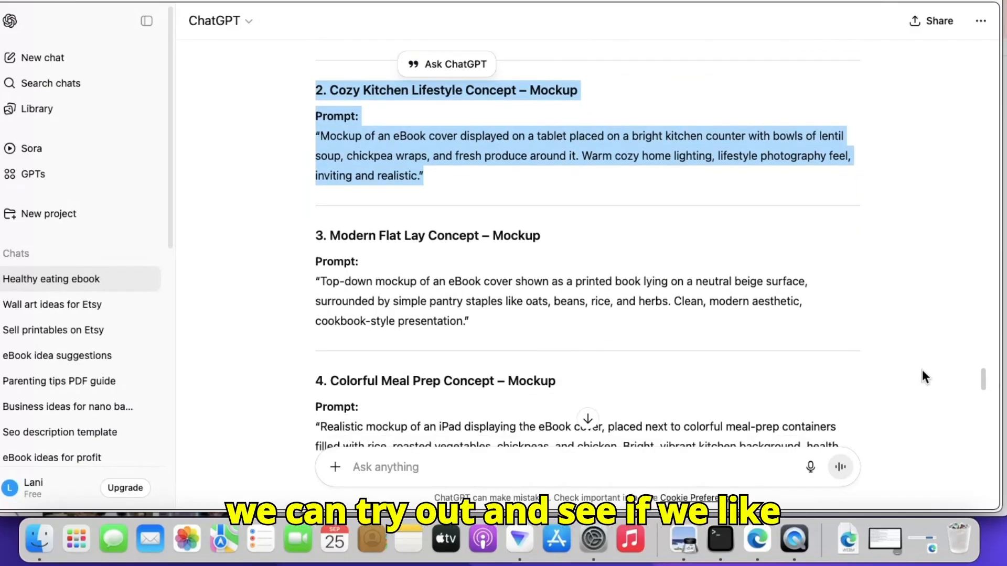
pyautogui.click(323, 239)
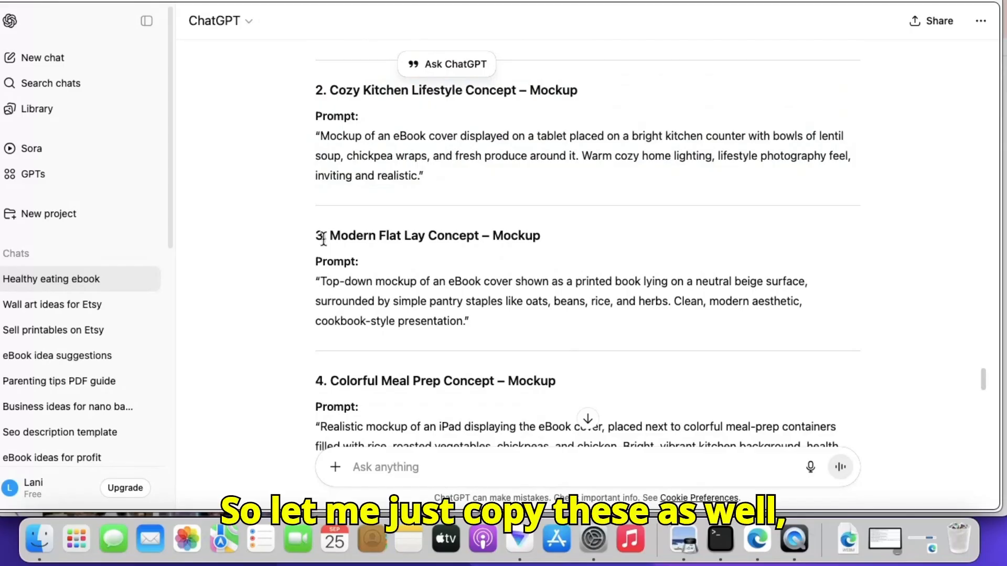
pyautogui.moveTo(323, 239); pyautogui.dragTo(469, 323)
pyautogui.moveTo(985, 382); pyautogui.dragTo(987, 394)
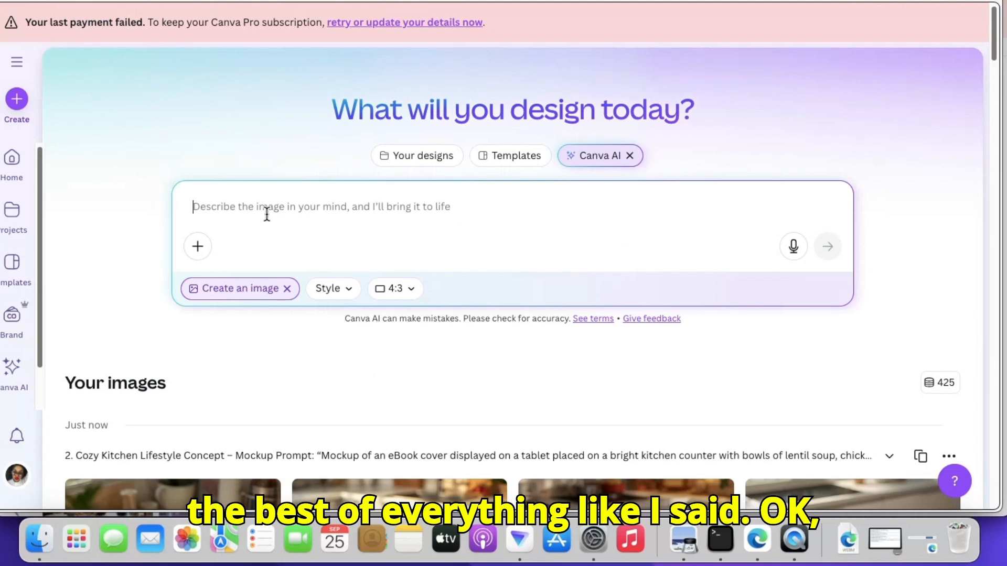
pyautogui.rightClick(267, 213)
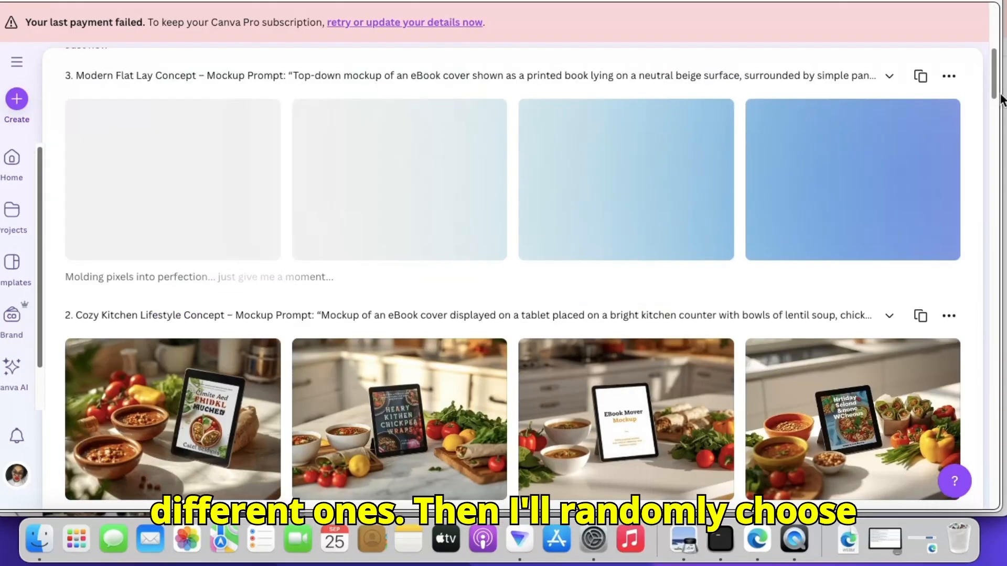
# - Look through the generated eBook mockup images for the different concepts
pyautogui.scroll(-5, 1001, 100)
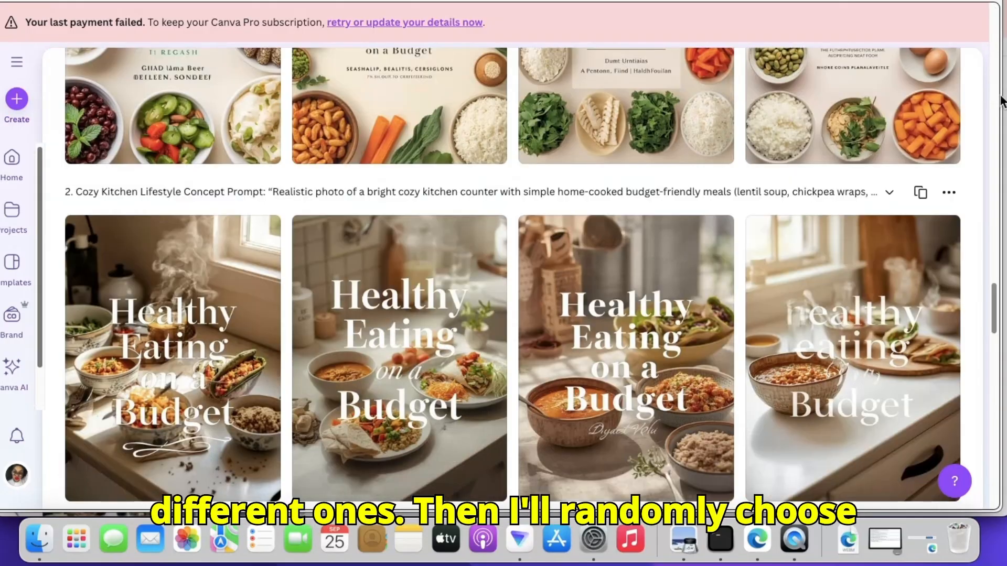
pyautogui.scroll(15, 1000, 100)
pyautogui.scroll(-7, 1001, 100)
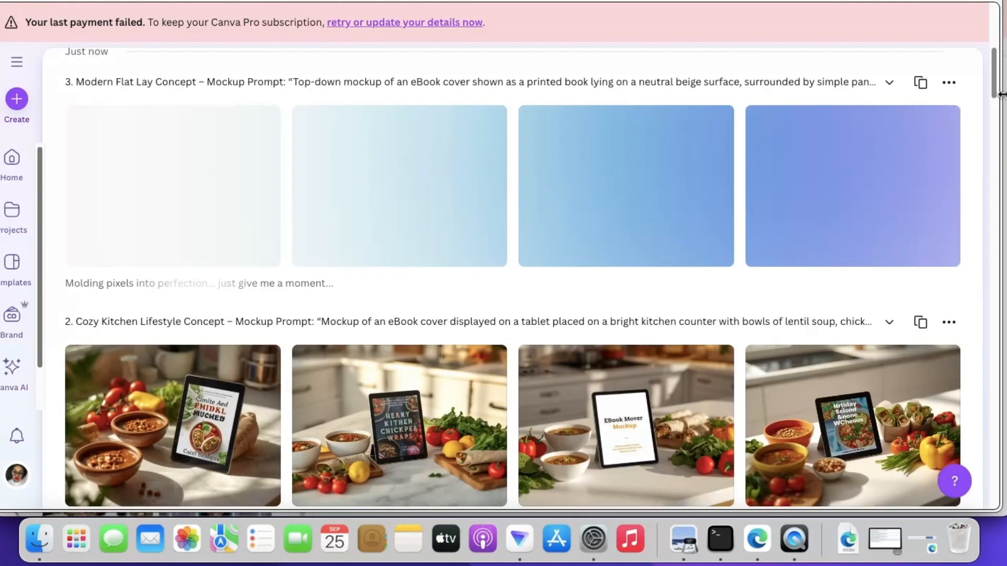
pyautogui.scroll(8, 1000, 93)
pyautogui.scroll(-9, 1001, 94)
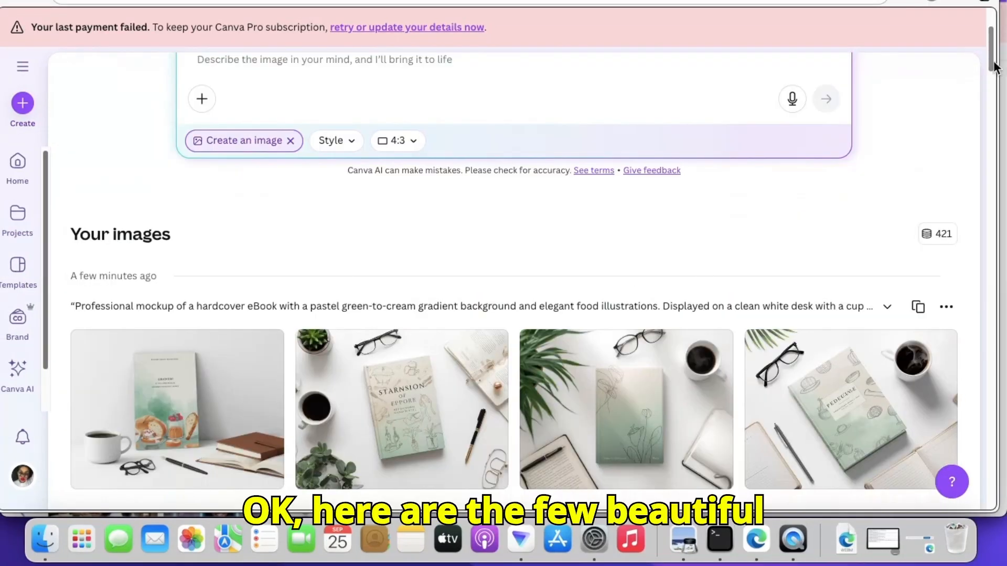
pyautogui.moveTo(993, 64)
pyautogui.mouseDown()
pyautogui.moveTo(1003, 159)
pyautogui.moveTo(1003, 143)
pyautogui.mouseUp()
pyautogui.moveTo(1004, 114); pyautogui.dragTo(1004, 96)
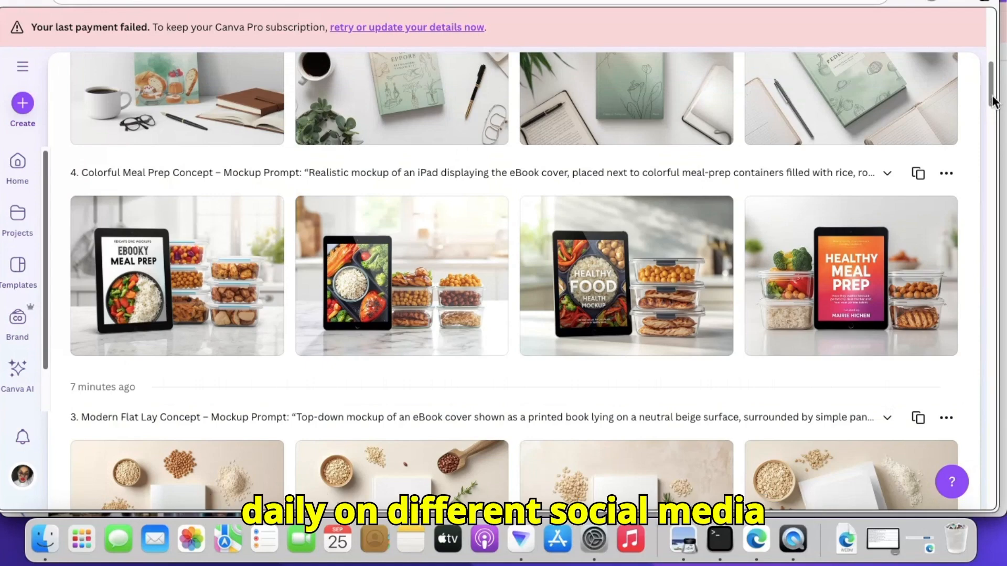
# - Open the orange "Healthy Meal Prep" iPad mockup from the Colorful Meal Prep Concept results in the editor
pyautogui.moveTo(834, 248)
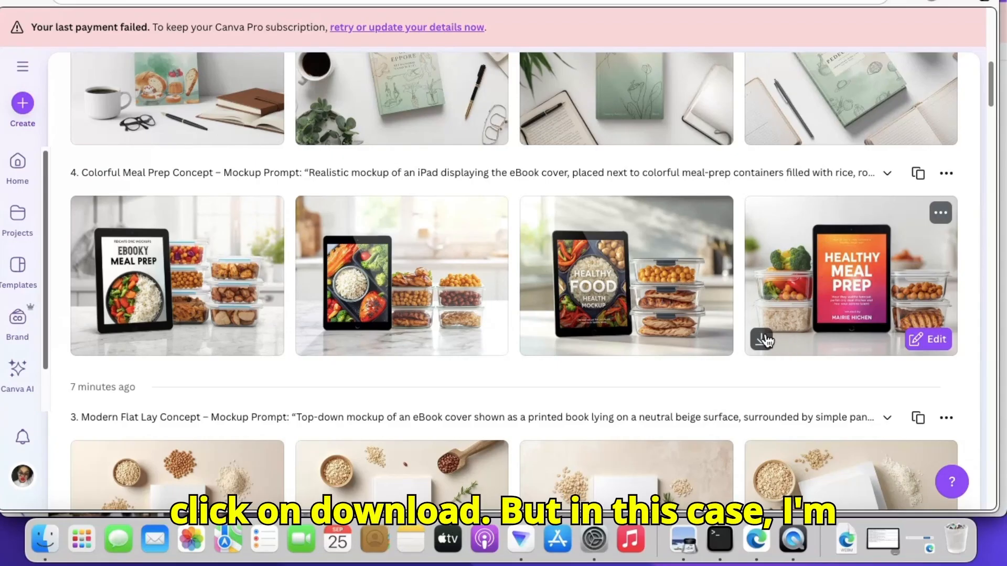
pyautogui.click(870, 284)
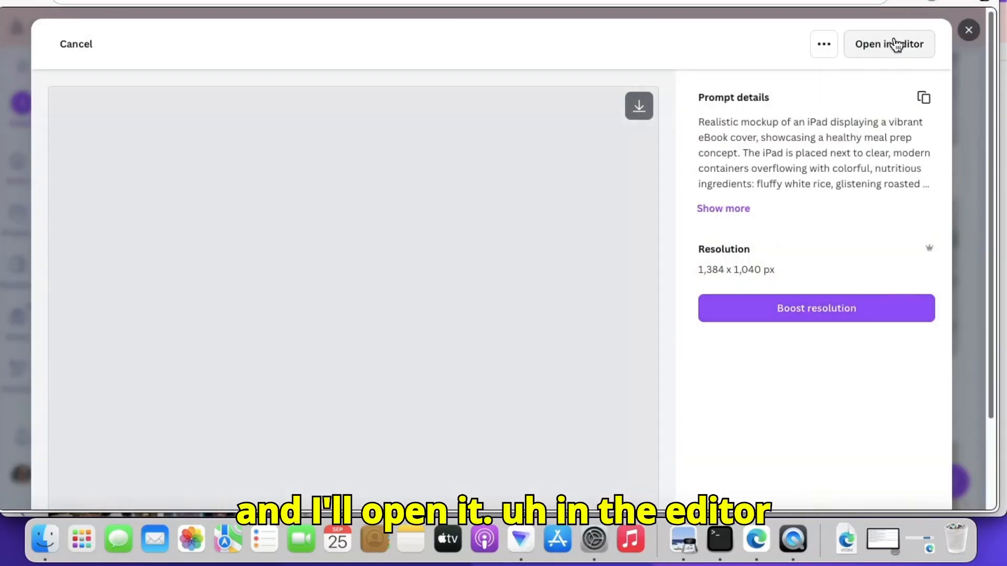
pyautogui.click(896, 45)
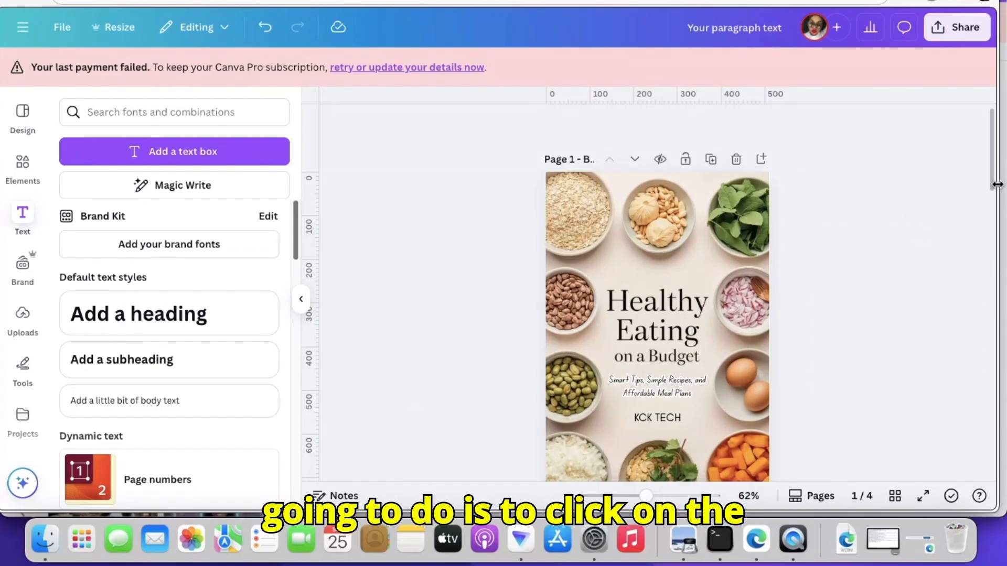
# - Remove the link underline from the table of contents list on page 2 of the eBook
pyautogui.scroll(-5, 995, 190)
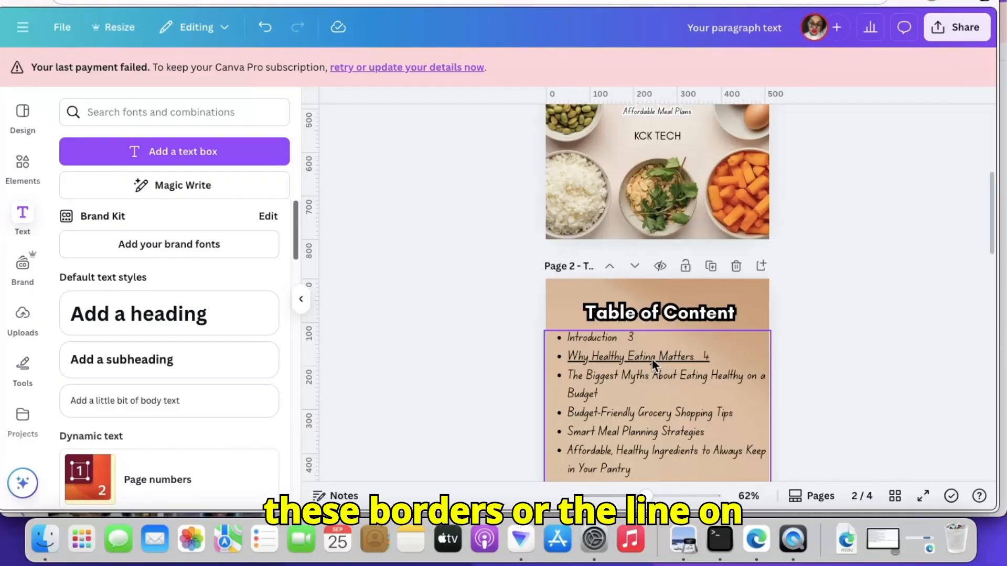
pyautogui.click(606, 361)
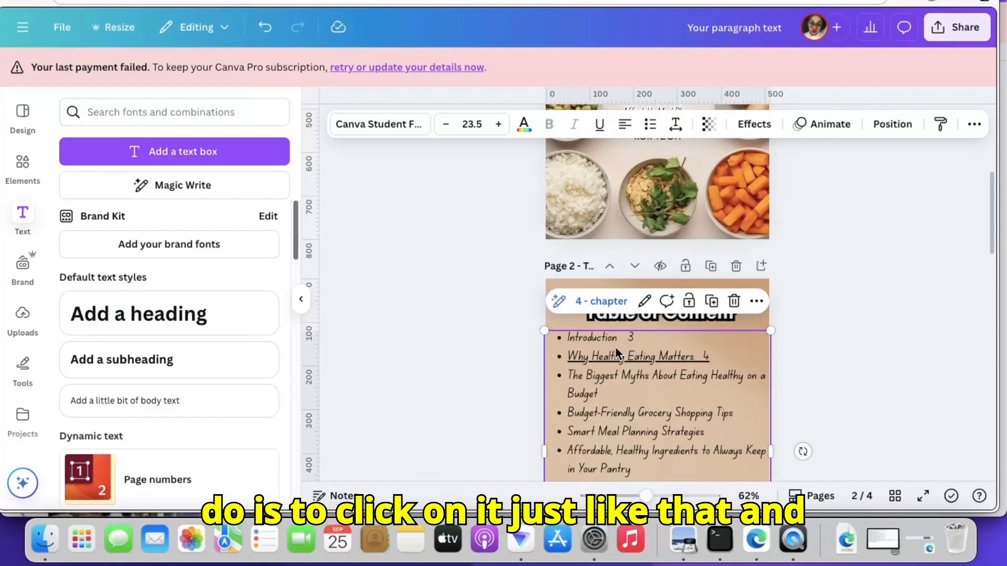
pyautogui.click(600, 129)
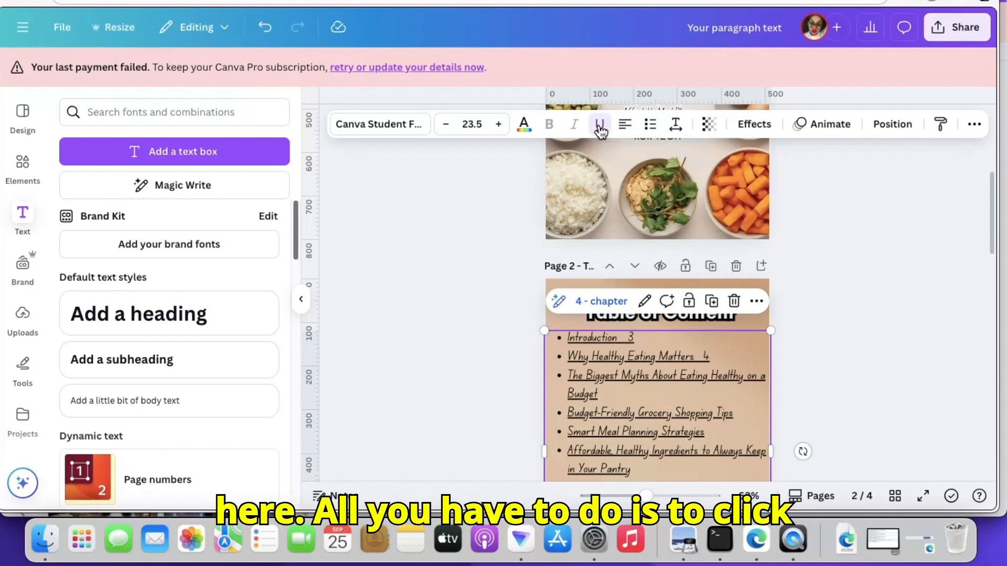
pyautogui.click(601, 127)
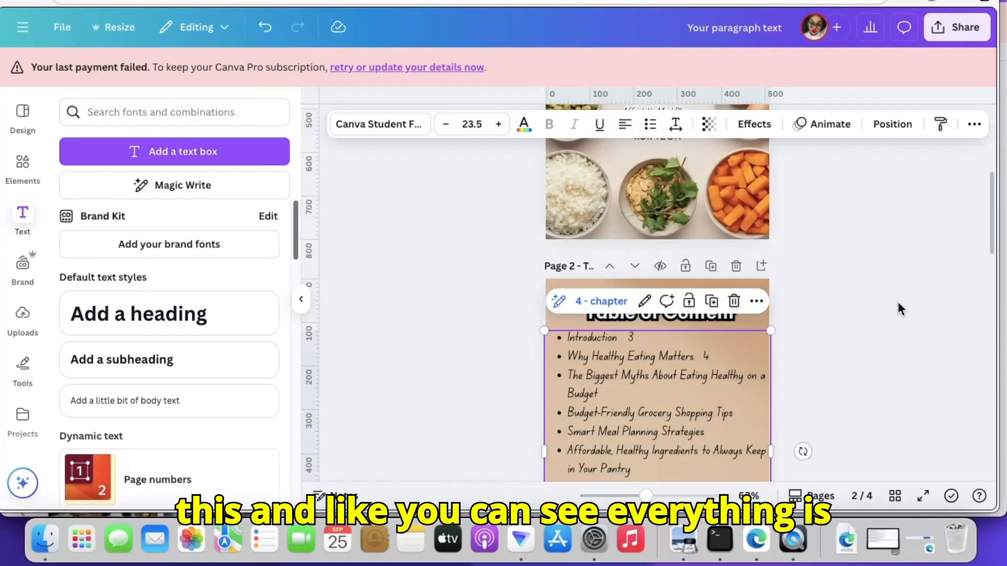
# - Rename the eBook design as "EAT HEALTHY"
pyautogui.click(966, 33)
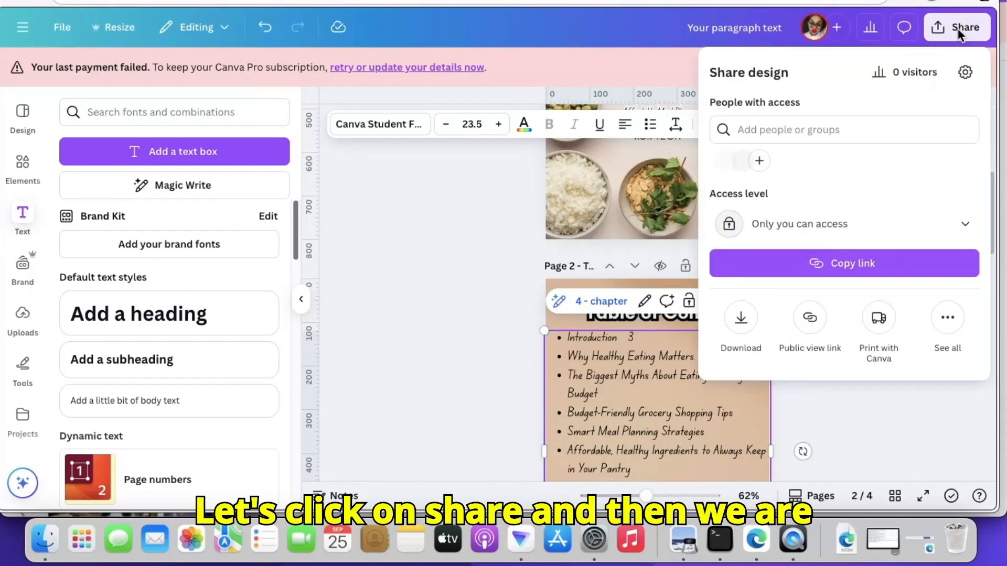
pyautogui.click(738, 316)
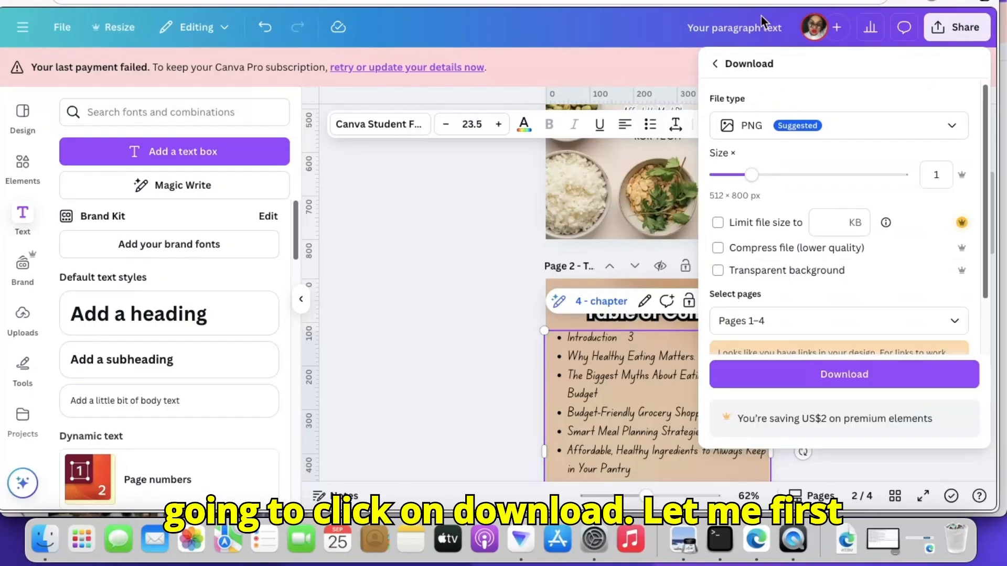
pyautogui.click(725, 28)
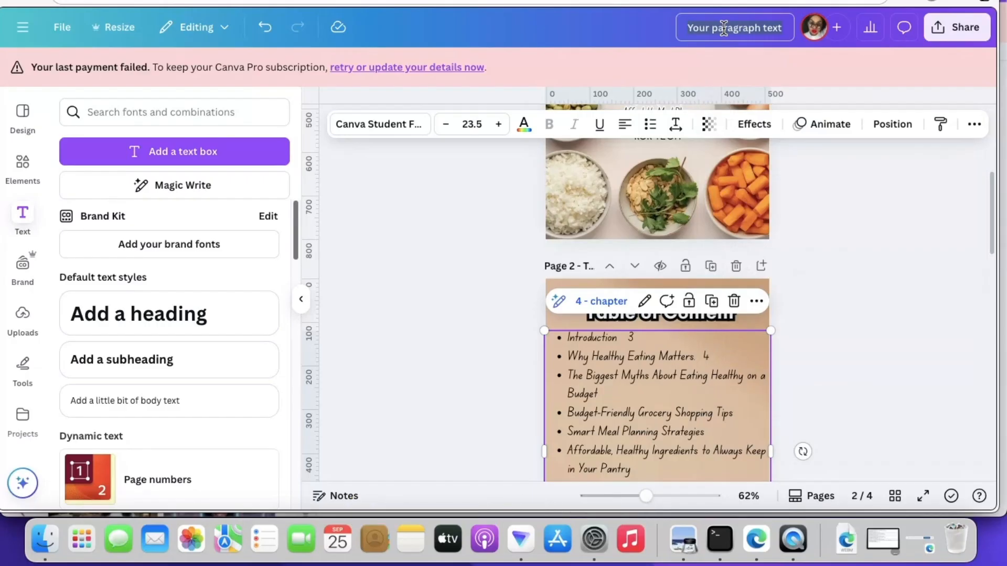
pyautogui.write('EAT')
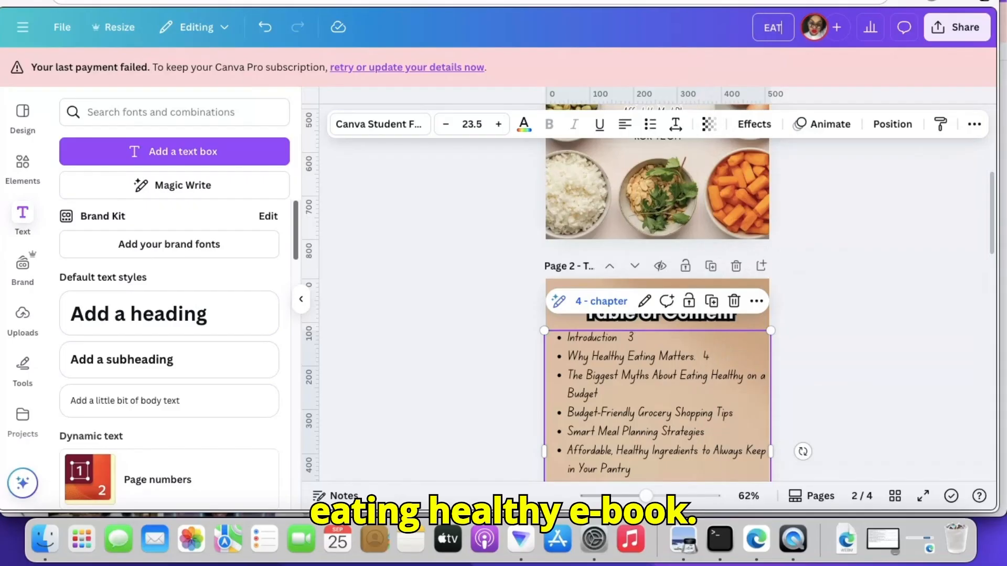
pyautogui.write('ING')
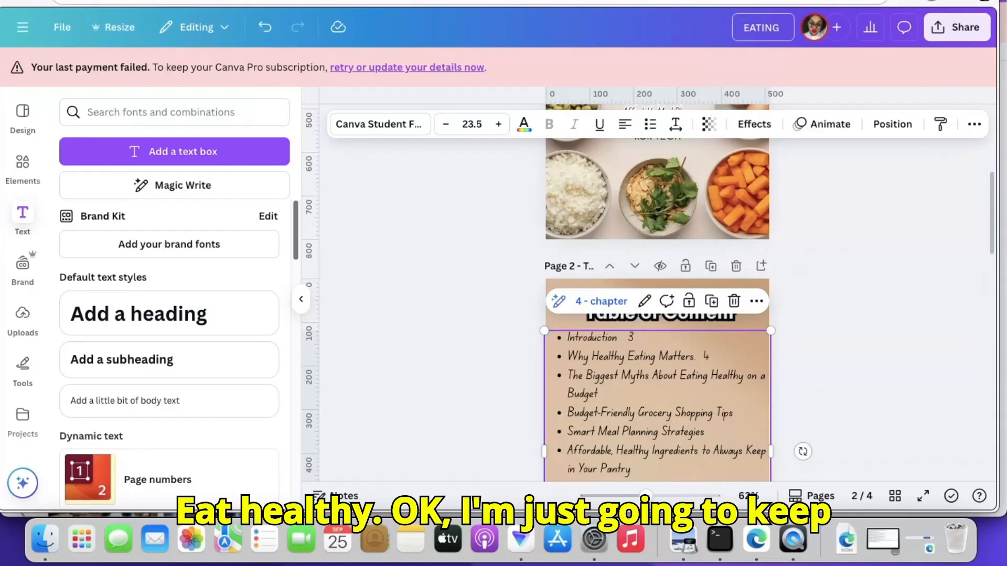
pyautogui.press('BackSpace')
pyautogui.press('BackSpace')
pyautogui.press('BackSpace')
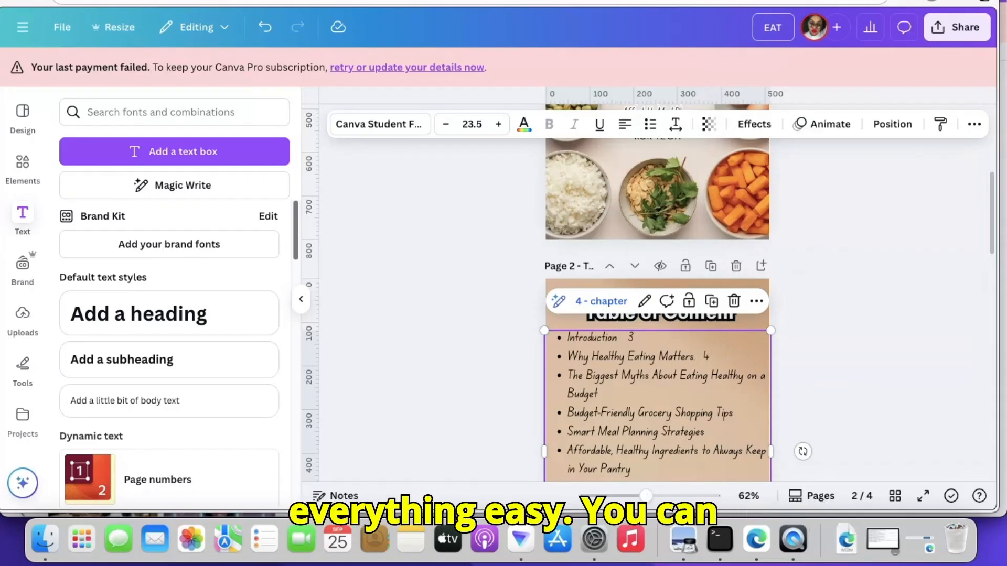
pyautogui.write('HEALTHY')
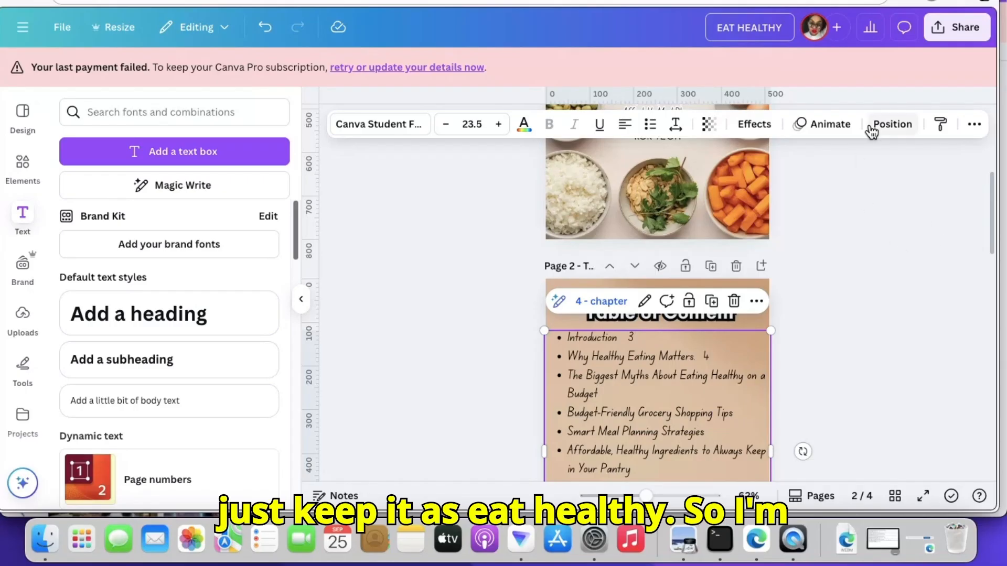
# - Download only page 1, the book cover, of the eBook as a PNG
pyautogui.click(953, 33)
pyautogui.click(953, 33)
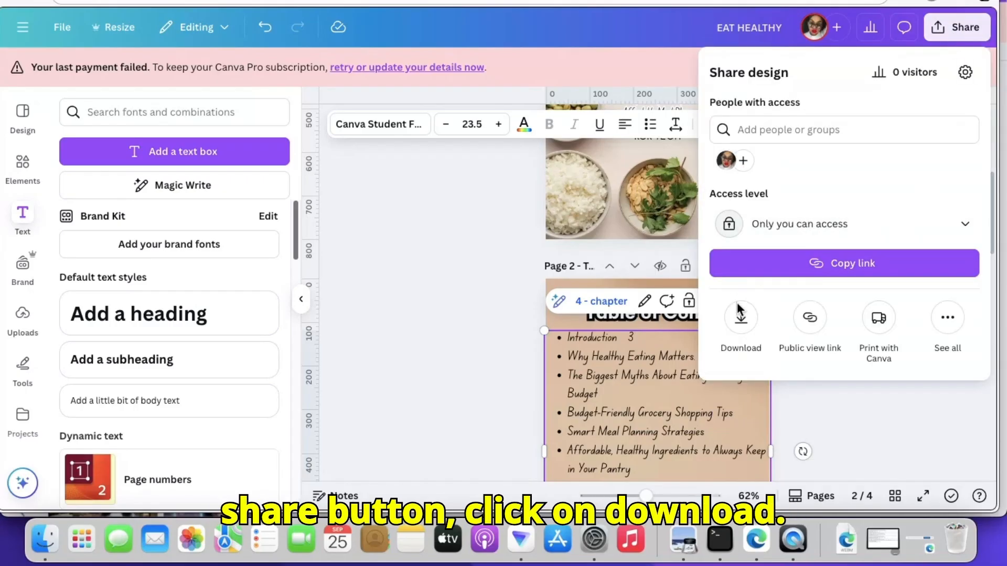
pyautogui.click(741, 322)
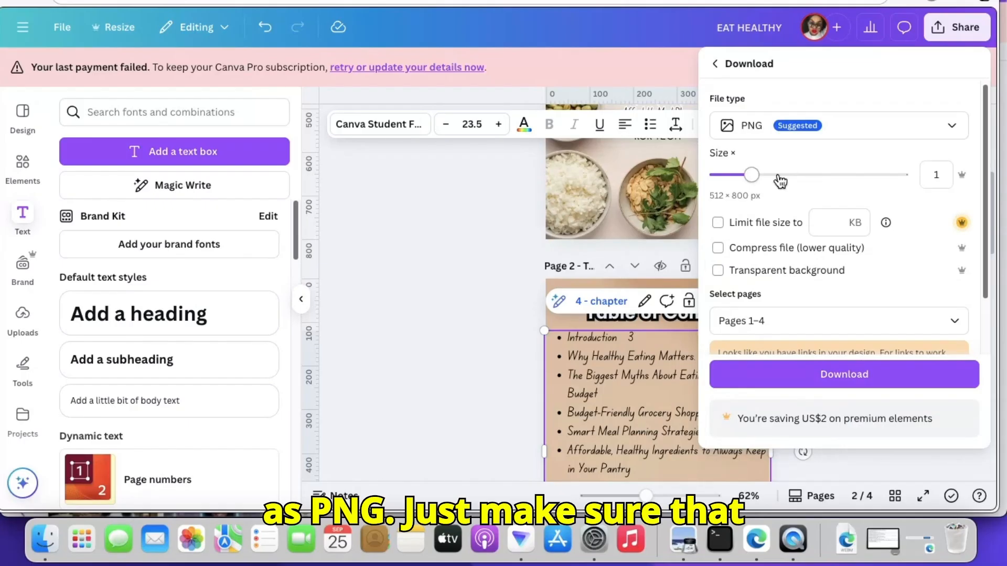
pyautogui.click(956, 323)
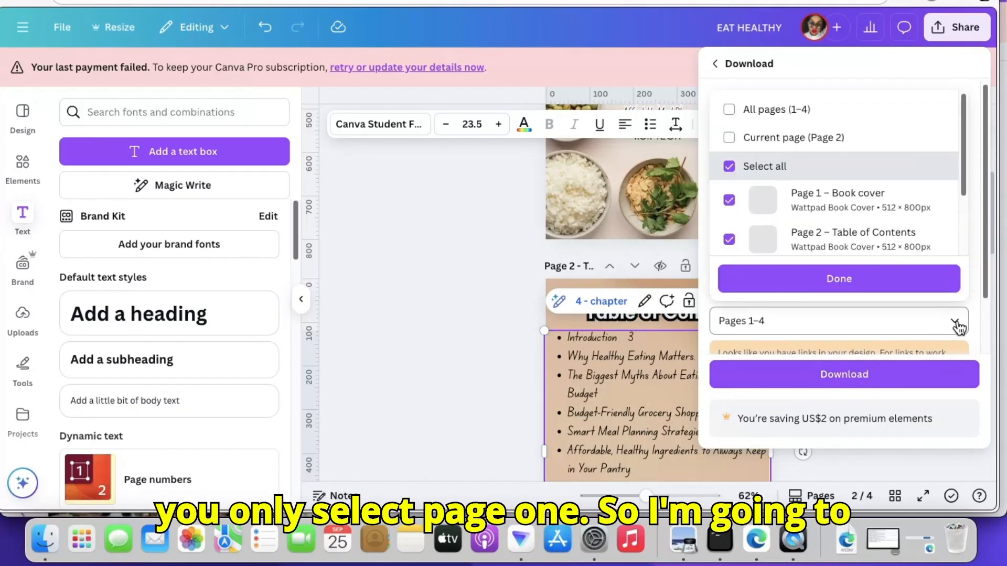
pyautogui.click(729, 163)
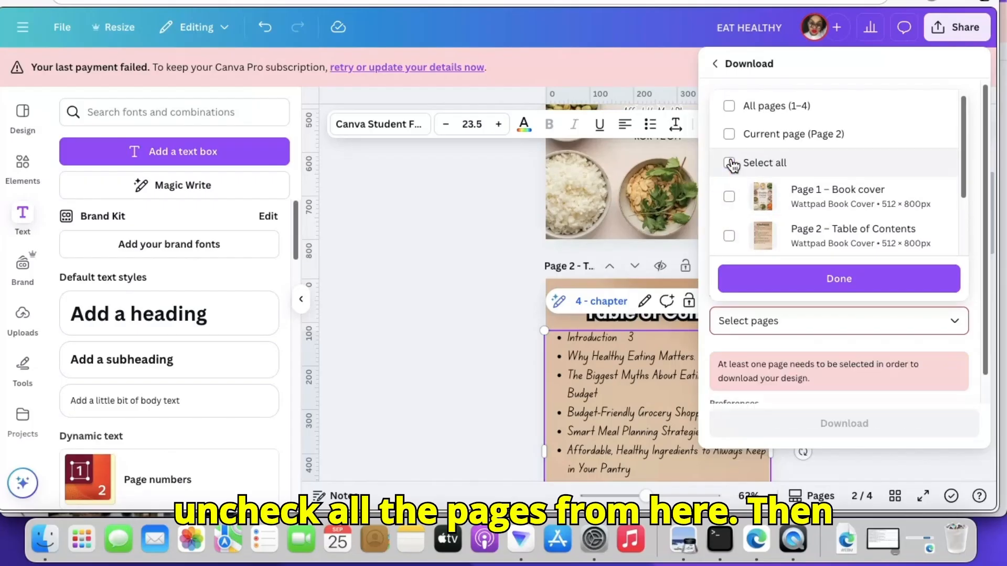
pyautogui.click(730, 197)
pyautogui.click(836, 286)
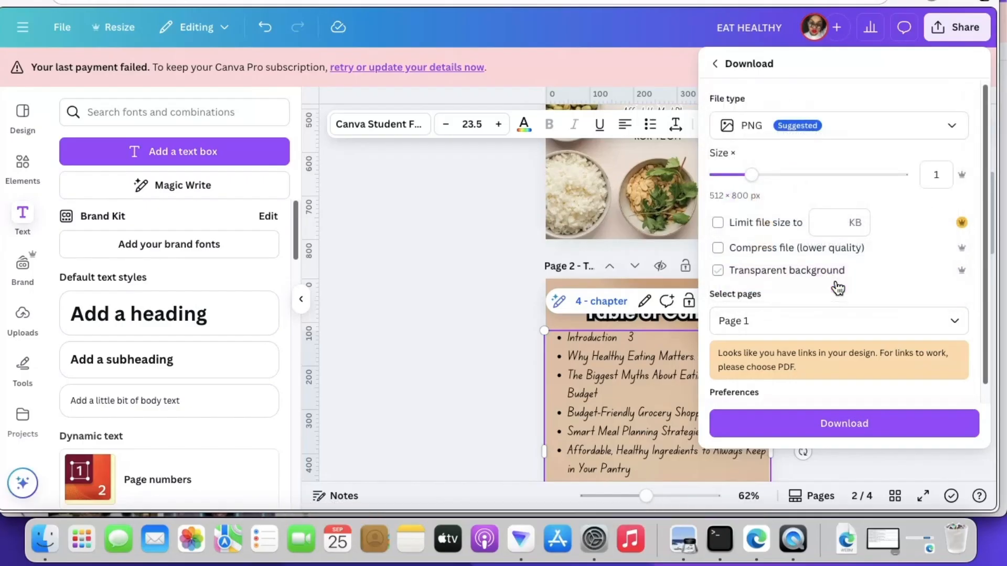
pyautogui.click(845, 425)
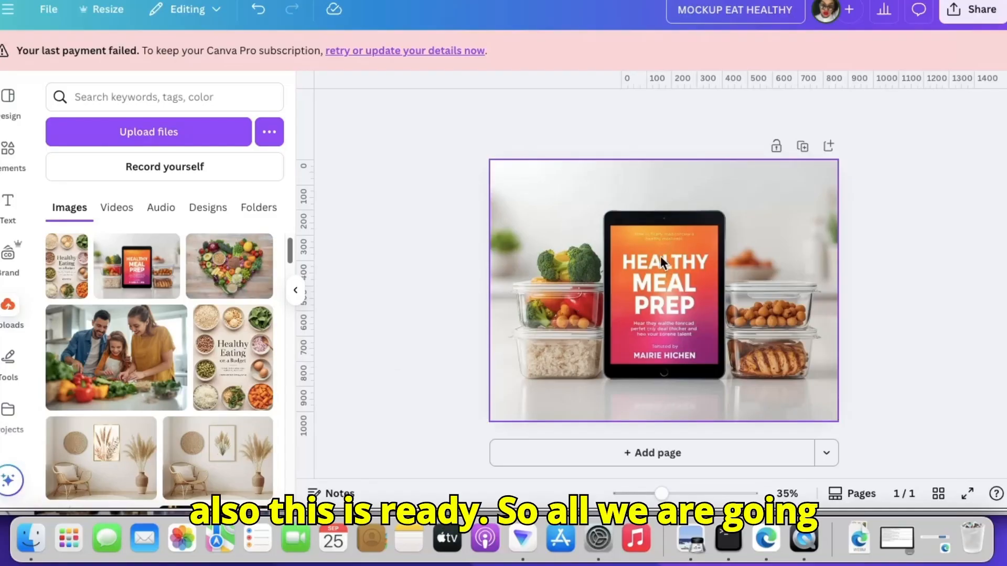
# - Add a square frame to the MOCKUP EAT HEALTHY design and move it to the upper right of the photo
pyautogui.click(13, 172)
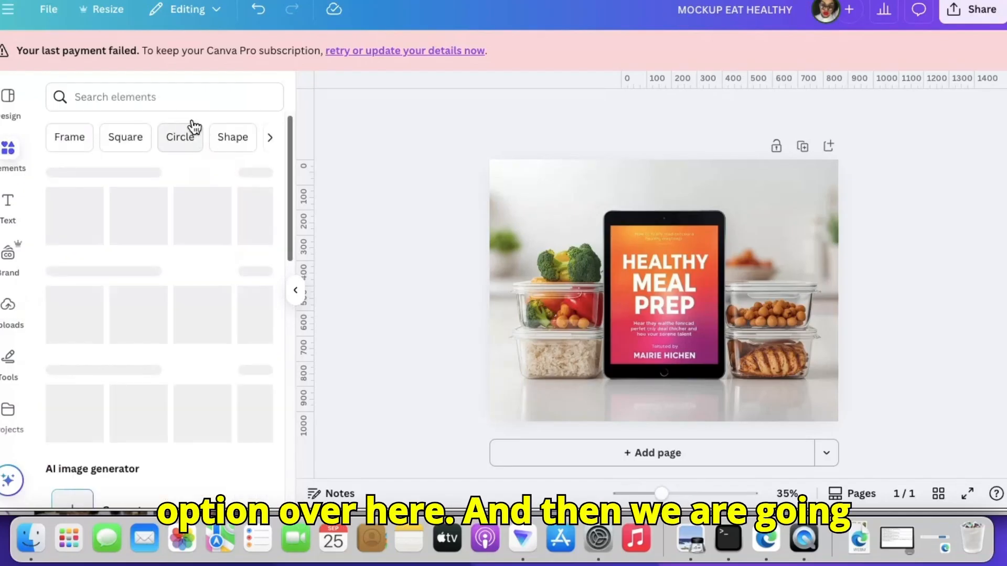
pyautogui.click(82, 143)
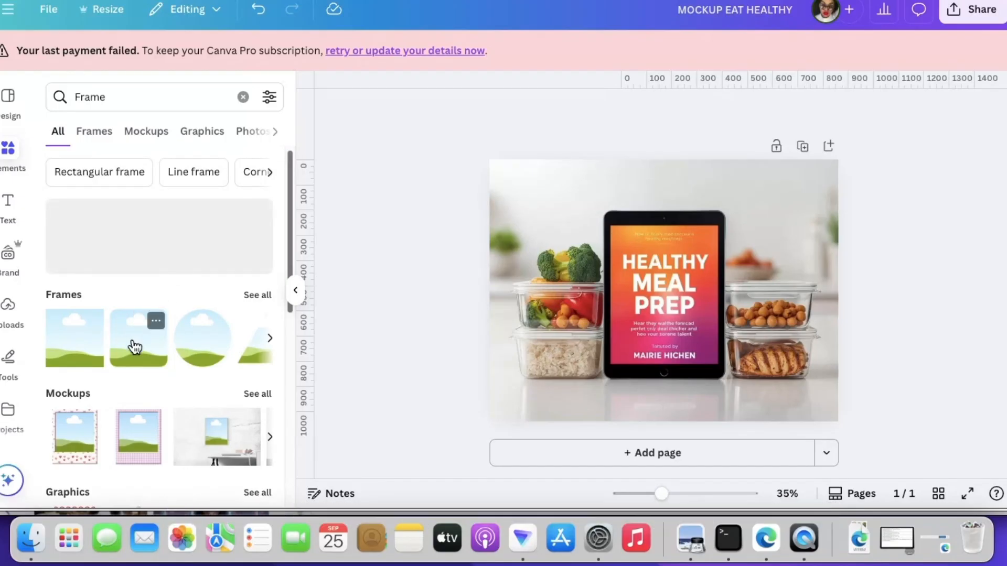
pyautogui.click(71, 348)
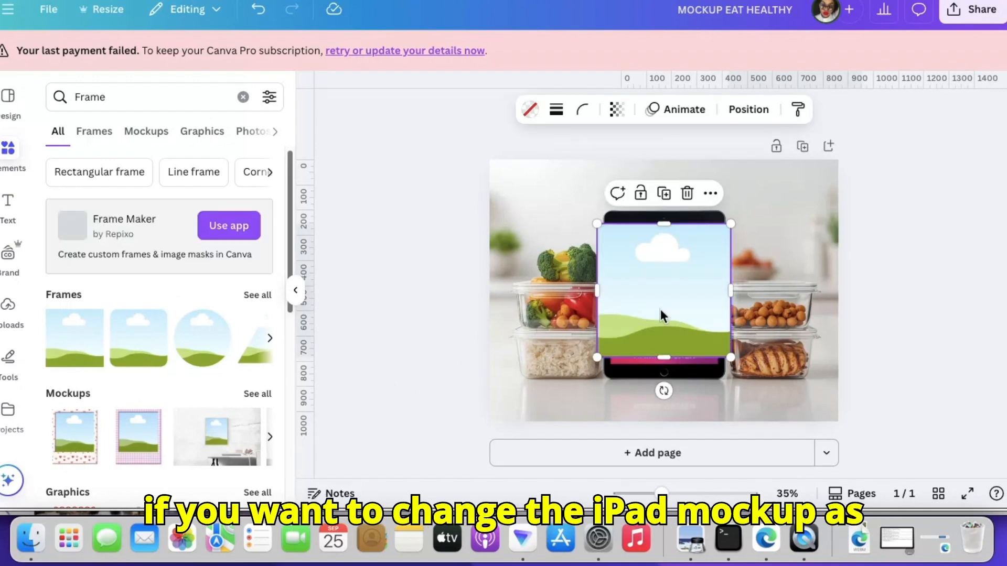
pyautogui.moveTo(649, 299)
pyautogui.mouseDown()
pyautogui.moveTo(732, 283)
pyautogui.moveTo(756, 251)
pyautogui.mouseUp()
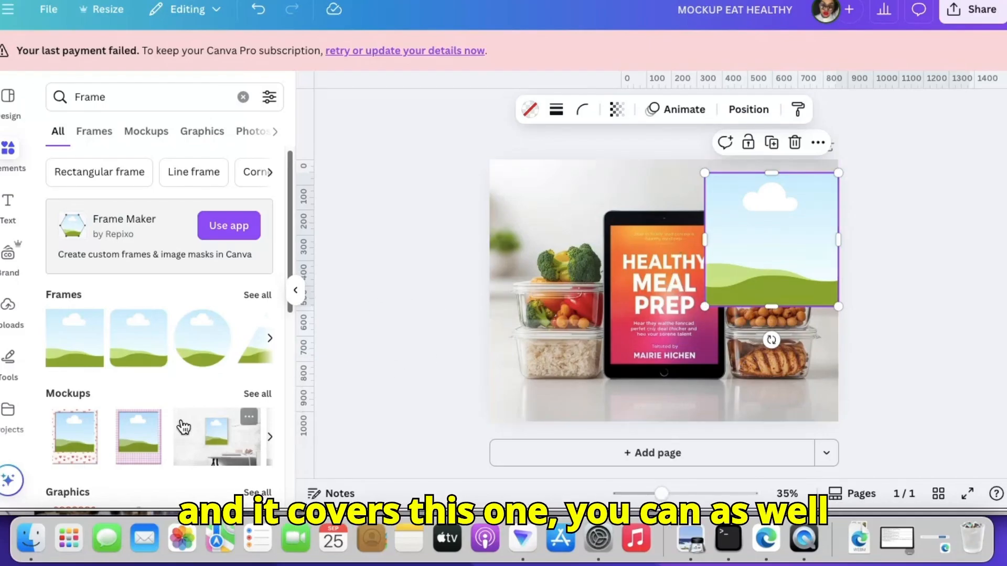
# - Browse the mockup frames, then place the square frame over the iPad and stretch it into a tall portrait rectangle covering it
pyautogui.click(258, 394)
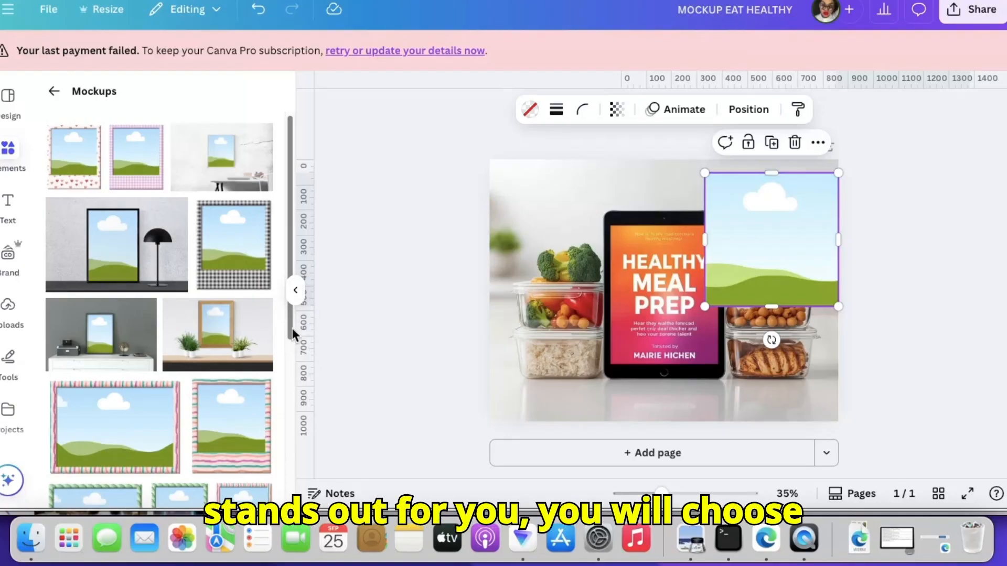
pyautogui.scroll(-5, 292, 329)
pyautogui.moveTo(307, 469); pyautogui.dragTo(332, 526)
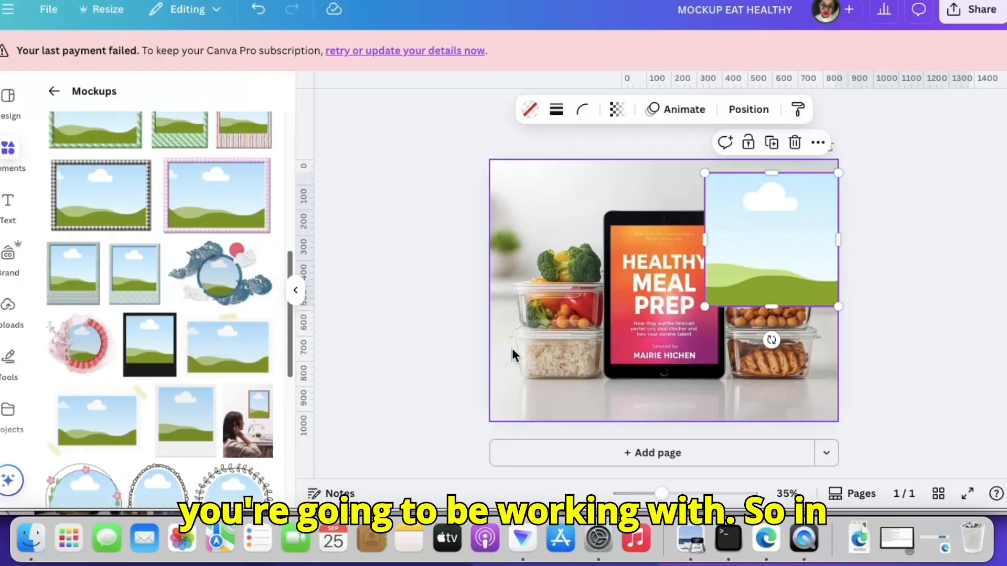
pyautogui.moveTo(781, 215); pyautogui.dragTo(669, 211)
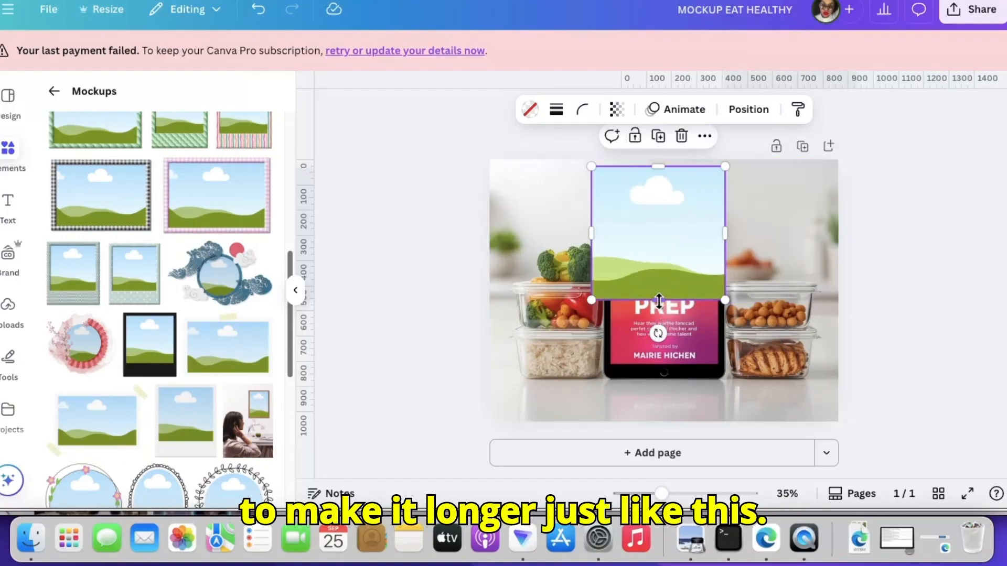
pyautogui.moveTo(659, 300); pyautogui.dragTo(670, 429)
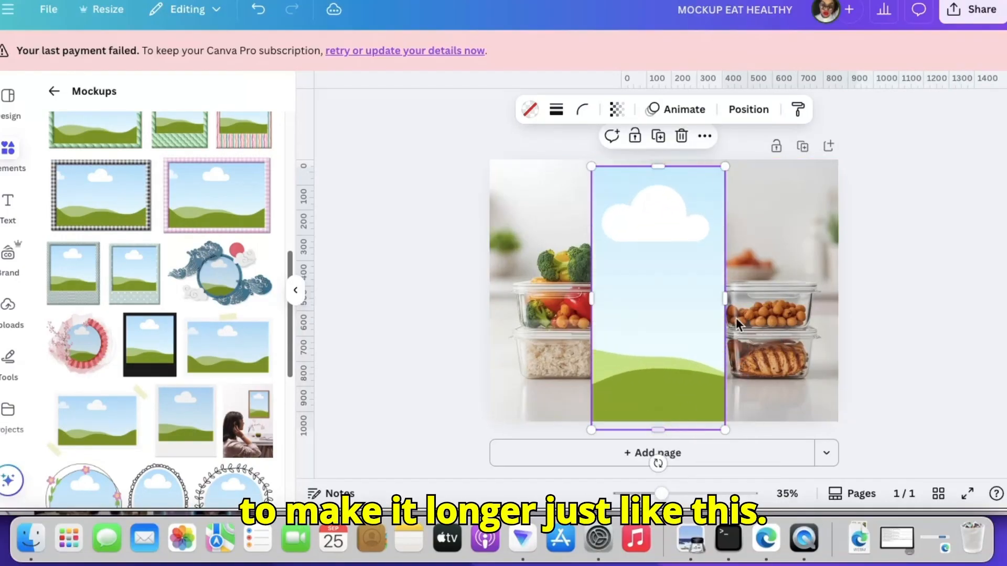
pyautogui.moveTo(726, 299); pyautogui.dragTo(741, 301)
pyautogui.moveTo(762, 301); pyautogui.dragTo(762, 301)
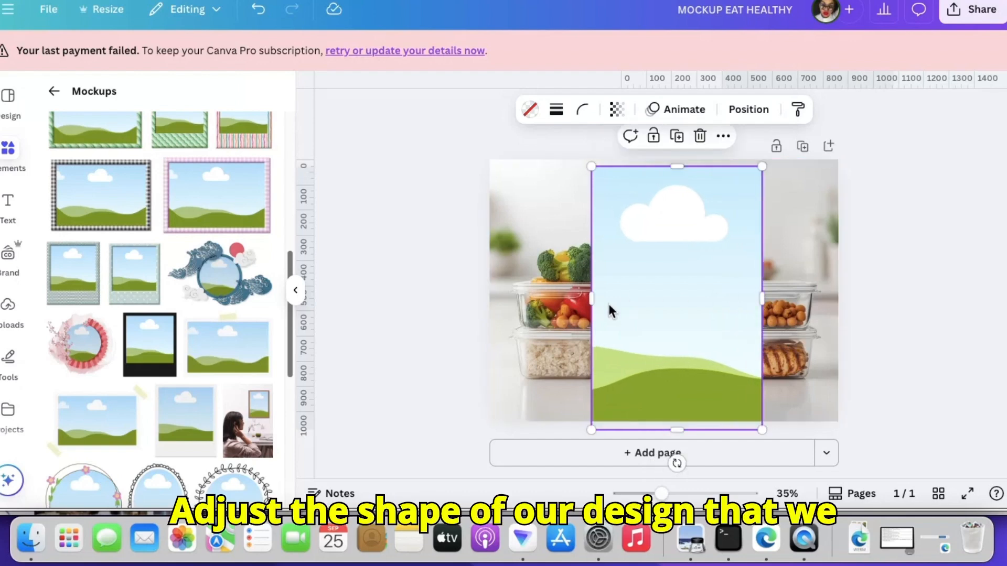
pyautogui.moveTo(591, 300); pyautogui.dragTo(577, 299)
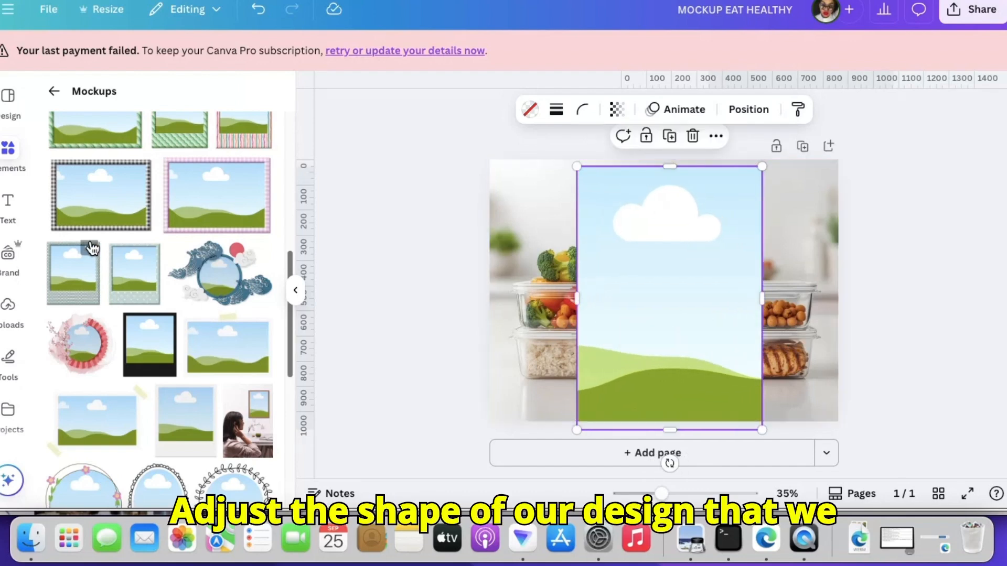
# - Fill the frame with the uploaded "Healthy Eating on a Budget" cover, move it up and extend its lower edge to the page bottom
pyautogui.click(9, 314)
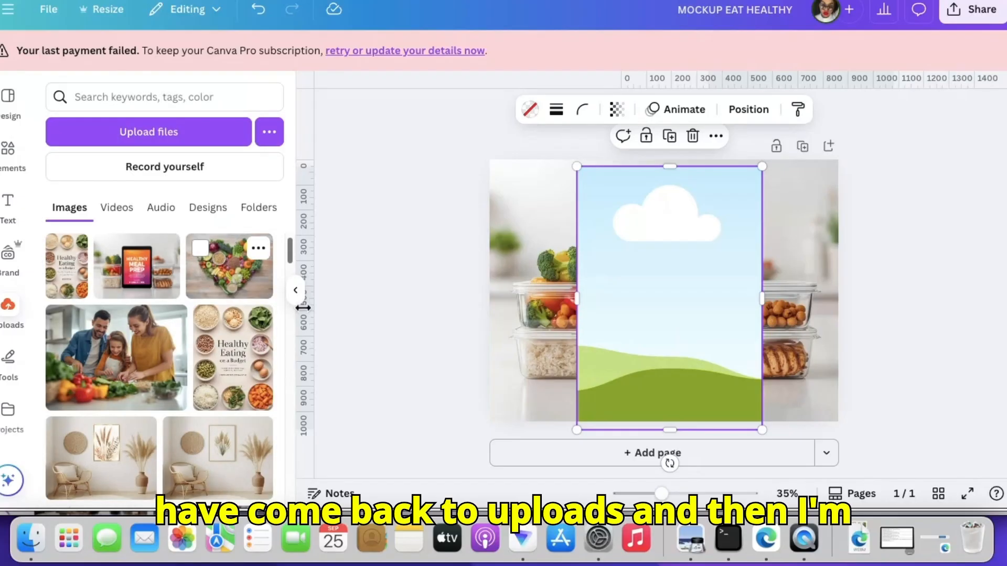
pyautogui.moveTo(64, 276)
pyautogui.mouseDown()
pyautogui.moveTo(148, 278)
pyautogui.moveTo(577, 233)
pyautogui.moveTo(632, 219)
pyautogui.moveTo(645, 181)
pyautogui.mouseUp()
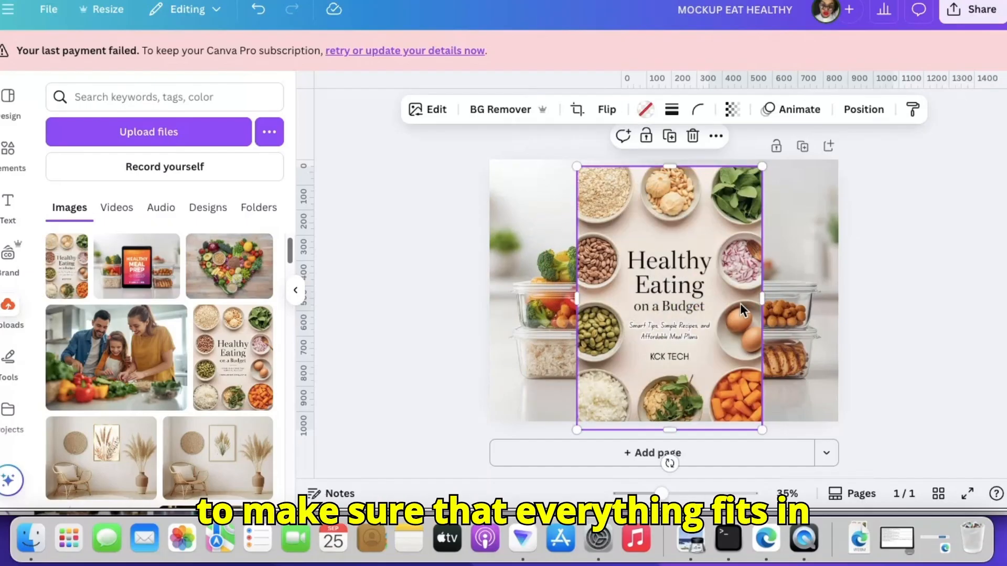
pyautogui.moveTo(720, 360); pyautogui.dragTo(720, 333)
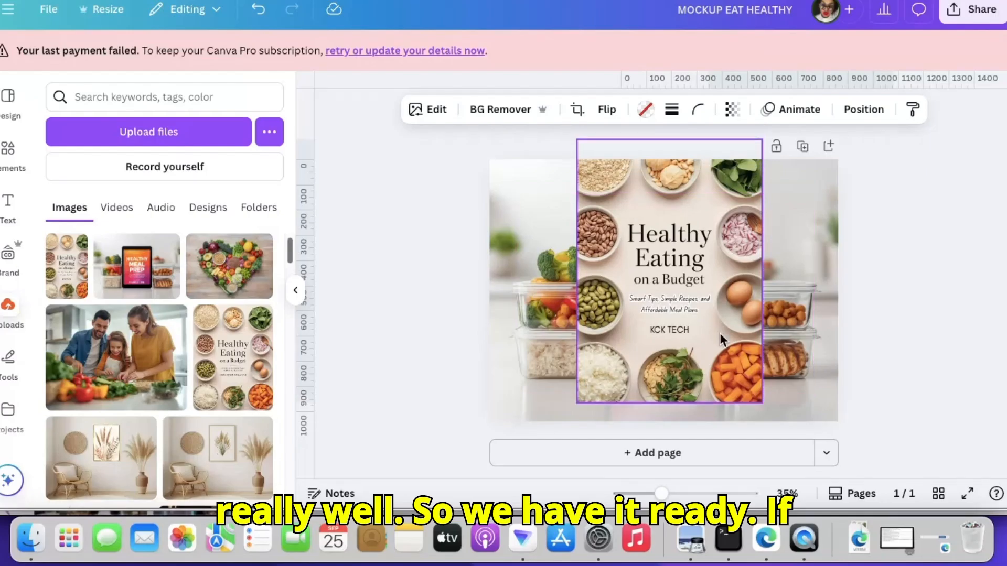
pyautogui.moveTo(672, 403); pyautogui.dragTo(674, 420)
pyautogui.moveTo(674, 307)
pyautogui.mouseDown()
pyautogui.moveTo(674, 321)
pyautogui.moveTo(675, 300)
pyautogui.moveTo(674, 309)
pyautogui.mouseUp()
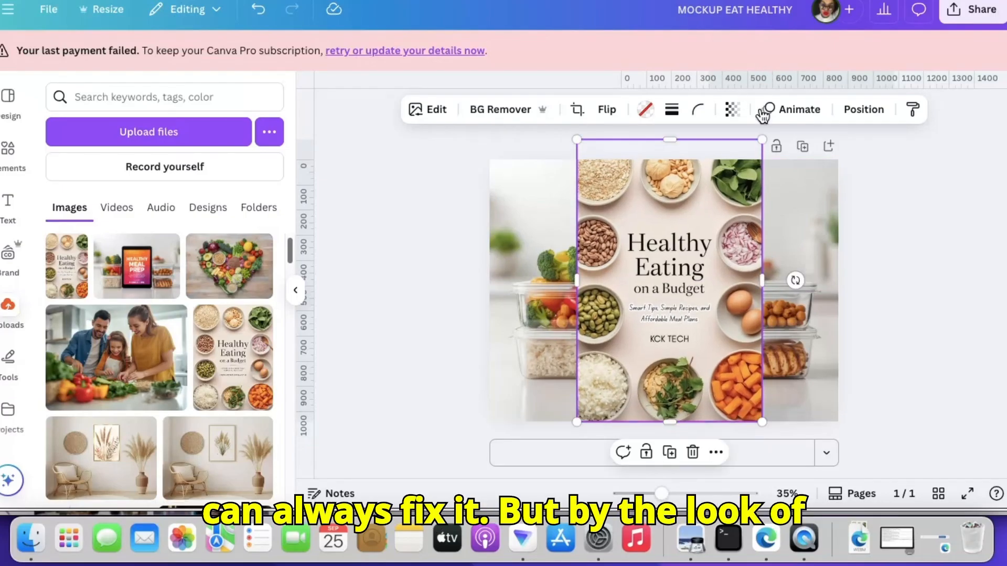
# - Shrink and reposition the framed cover, then widen it to fill the iPad screen exactly over the old "Healthy Meal Prep" artwork
pyautogui.moveTo(757, 136); pyautogui.dragTo(729, 182)
pyautogui.moveTo(697, 243); pyautogui.dragTo(698, 231)
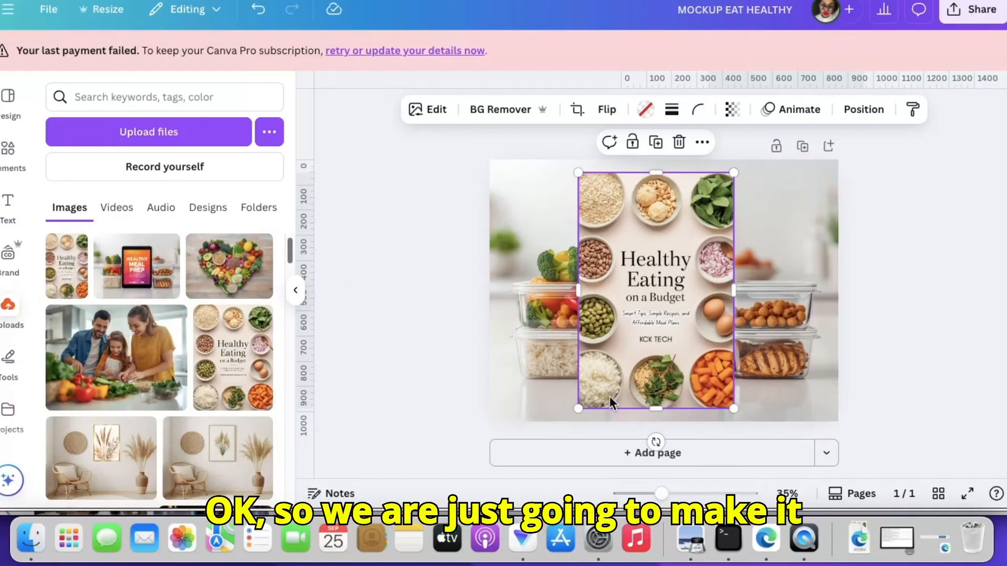
pyautogui.moveTo(734, 409); pyautogui.dragTo(669, 304)
pyautogui.moveTo(643, 270); pyautogui.dragTo(696, 296)
pyautogui.moveTo(656, 357); pyautogui.dragTo(654, 365)
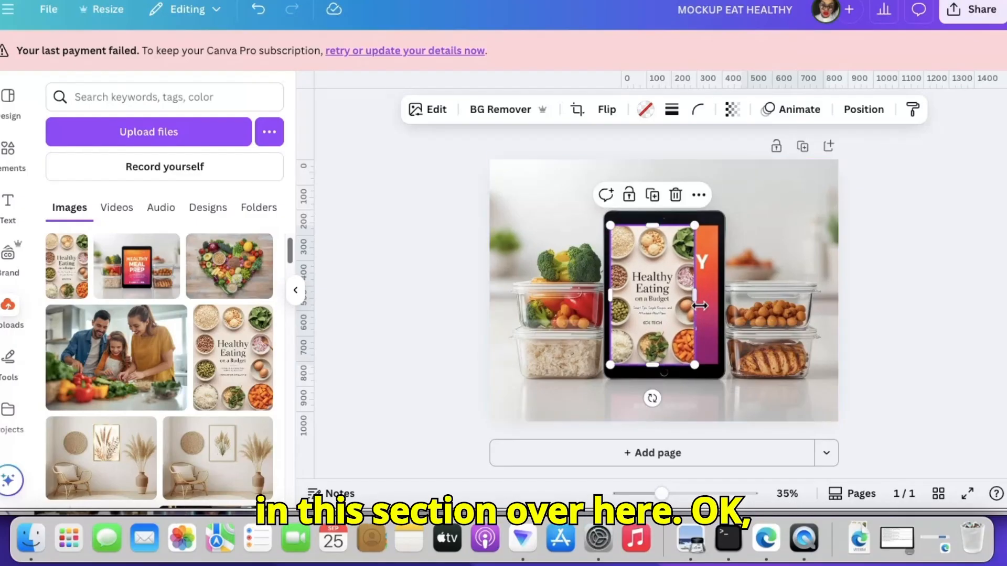
pyautogui.moveTo(699, 304); pyautogui.dragTo(722, 306)
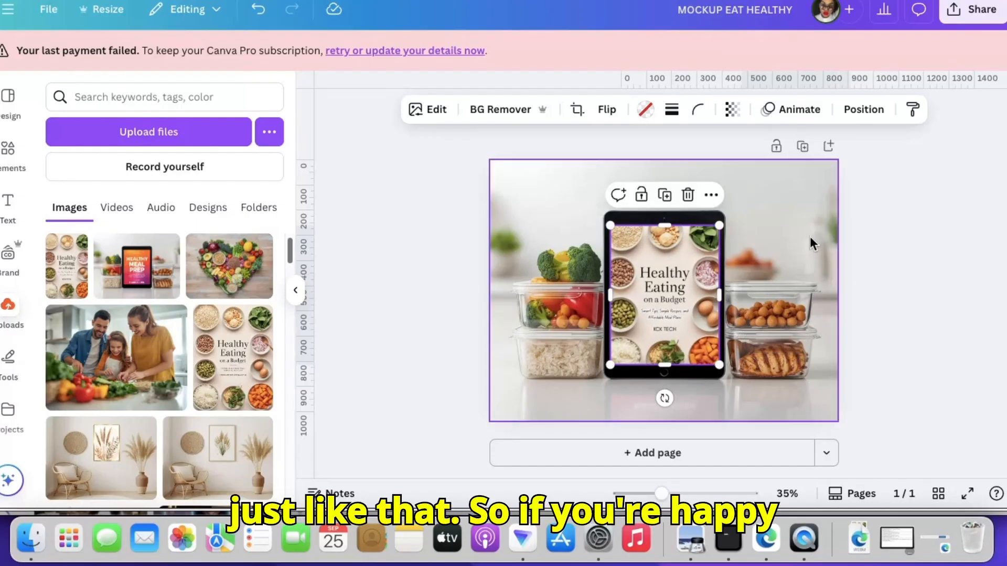
pyautogui.click(955, 258)
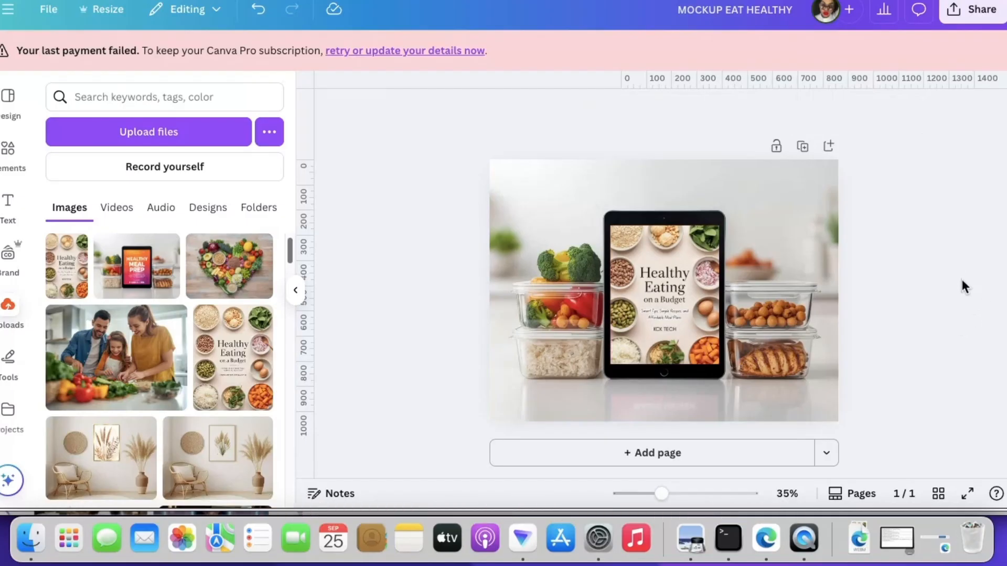
# - Download the MOCKUP EAT HEALTHY design as a JPG at size 3.125 and quality 100
pyautogui.click(984, 17)
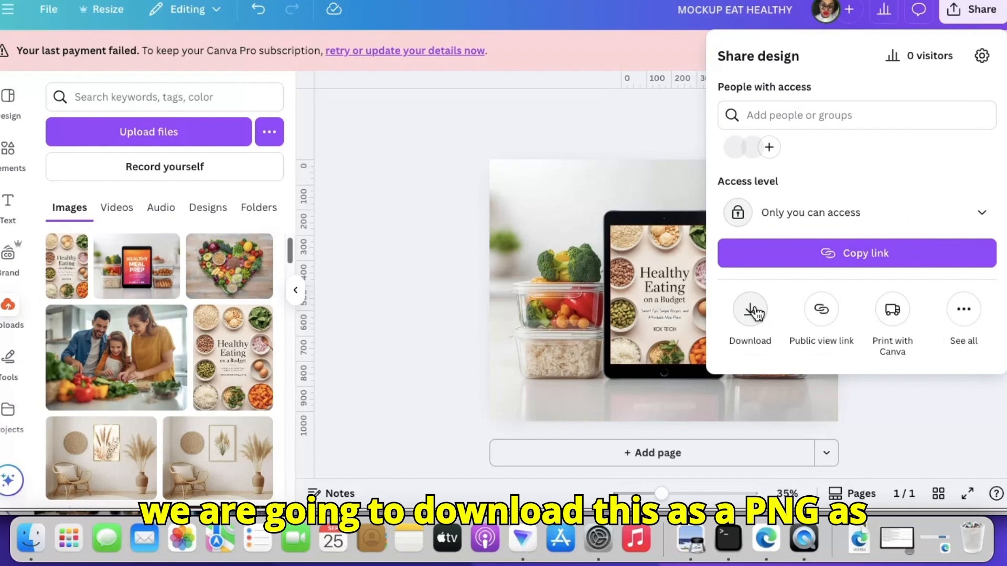
pyautogui.click(753, 312)
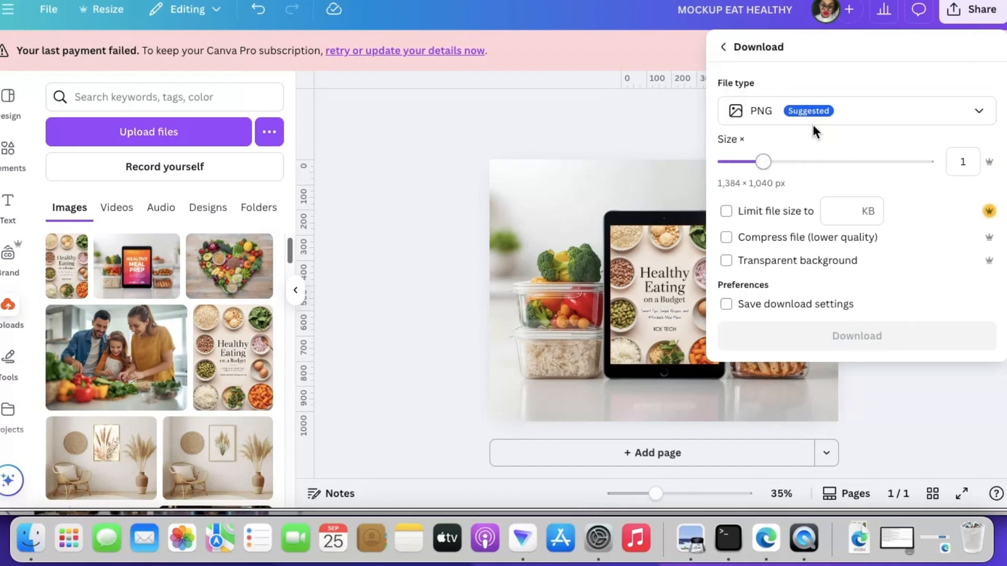
pyautogui.click(979, 113)
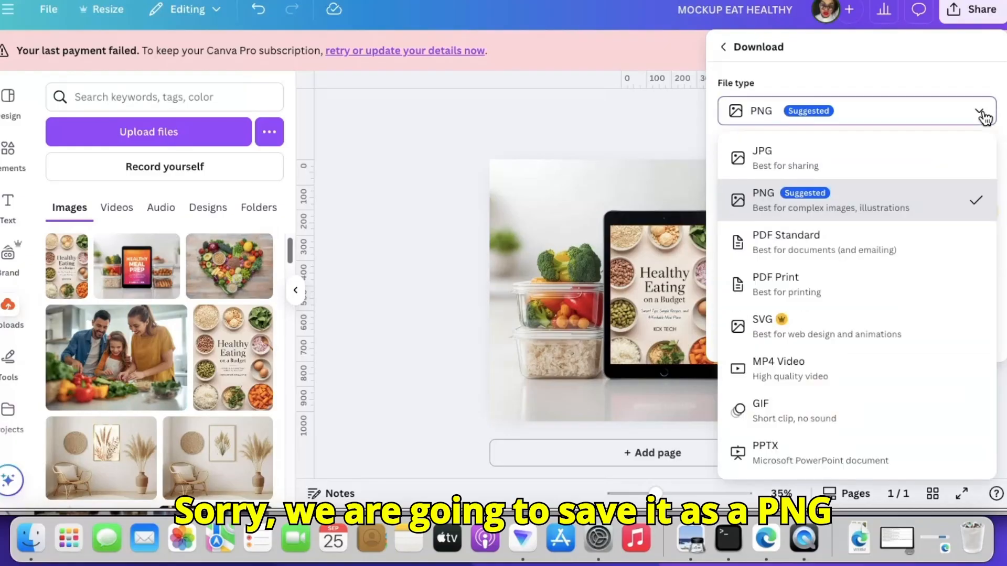
pyautogui.click(794, 164)
pyautogui.click(849, 337)
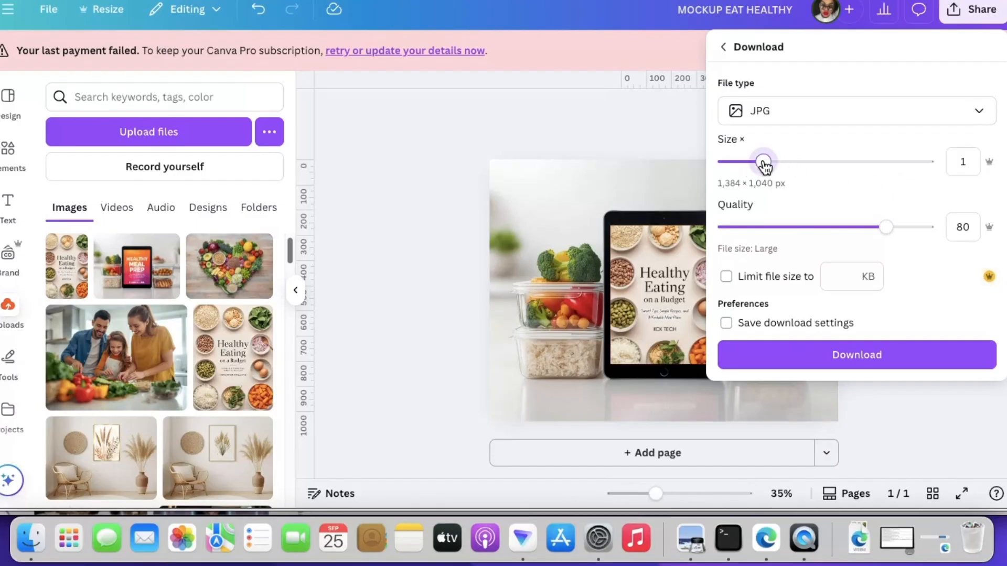
pyautogui.moveTo(898, 232); pyautogui.dragTo(983, 243)
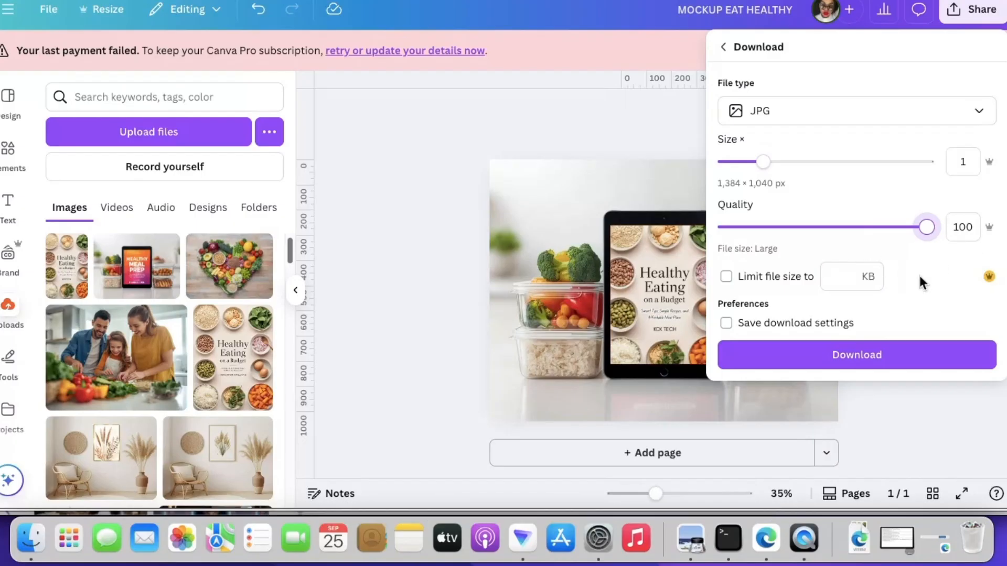
pyautogui.moveTo(765, 165); pyautogui.dragTo(998, 193)
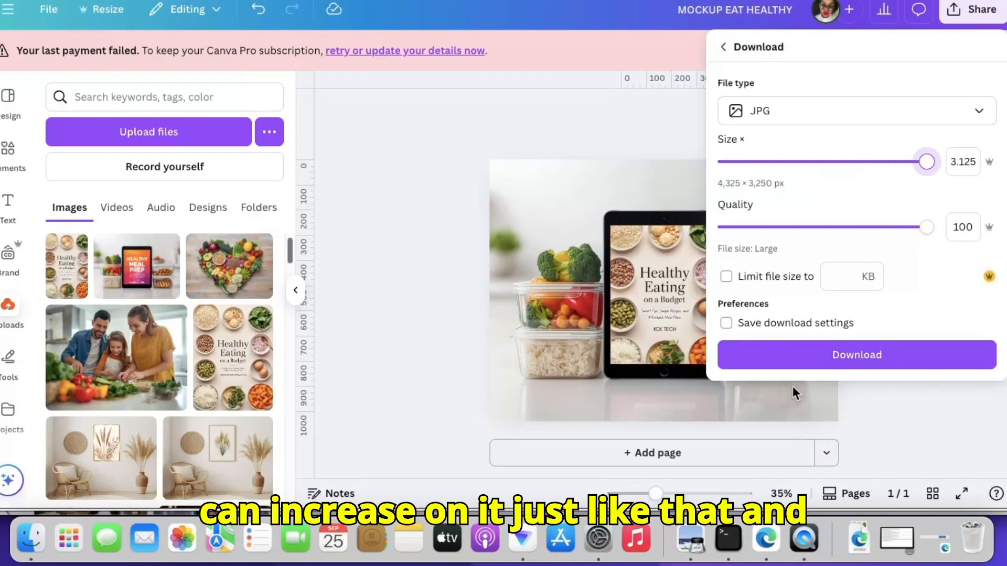
pyautogui.click(870, 367)
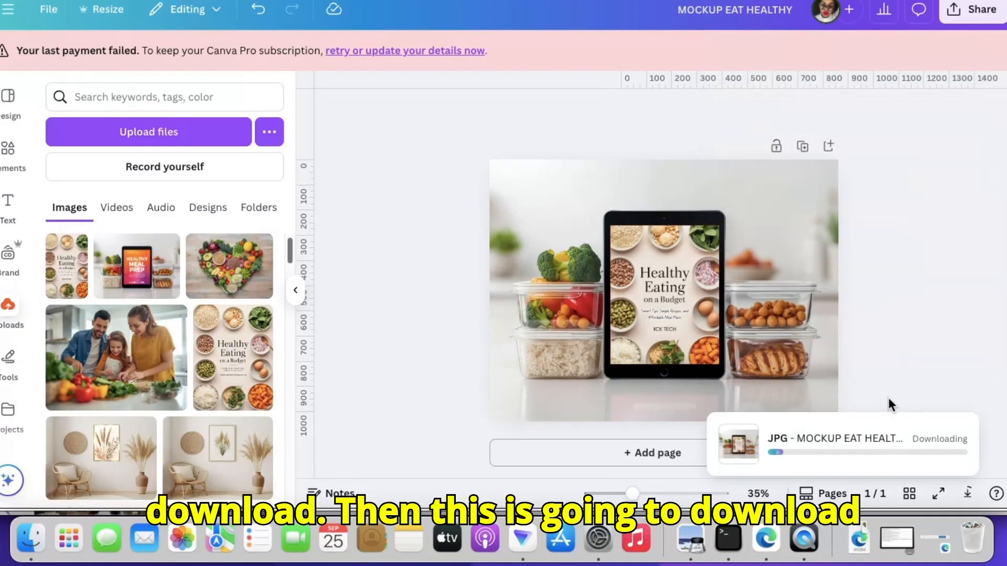
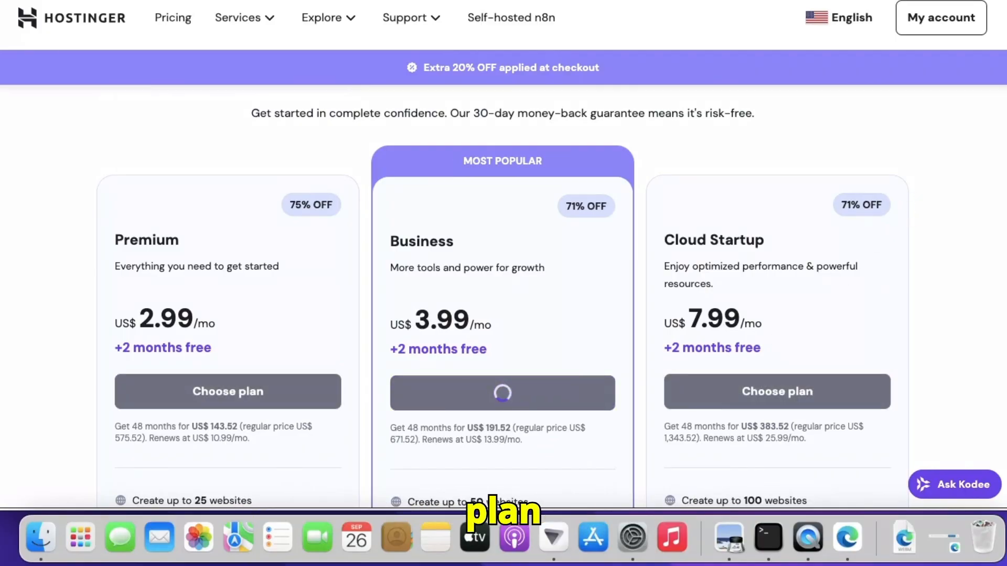
# - Review the 48-month Business Web Hosting order in the Hostinger cart and open the domain name search for entry
pyautogui.scroll(-2, 1004, 398)
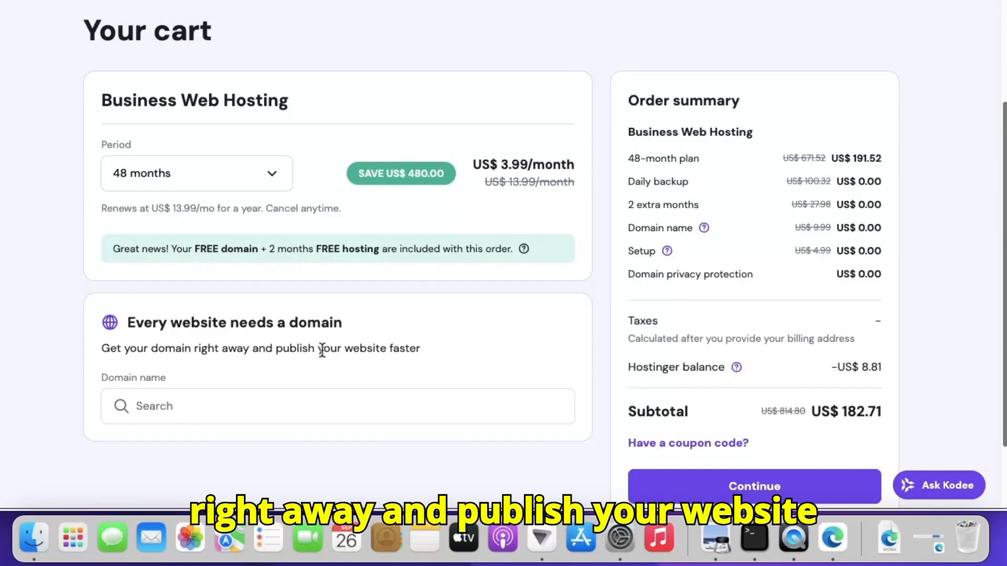
pyautogui.click(164, 409)
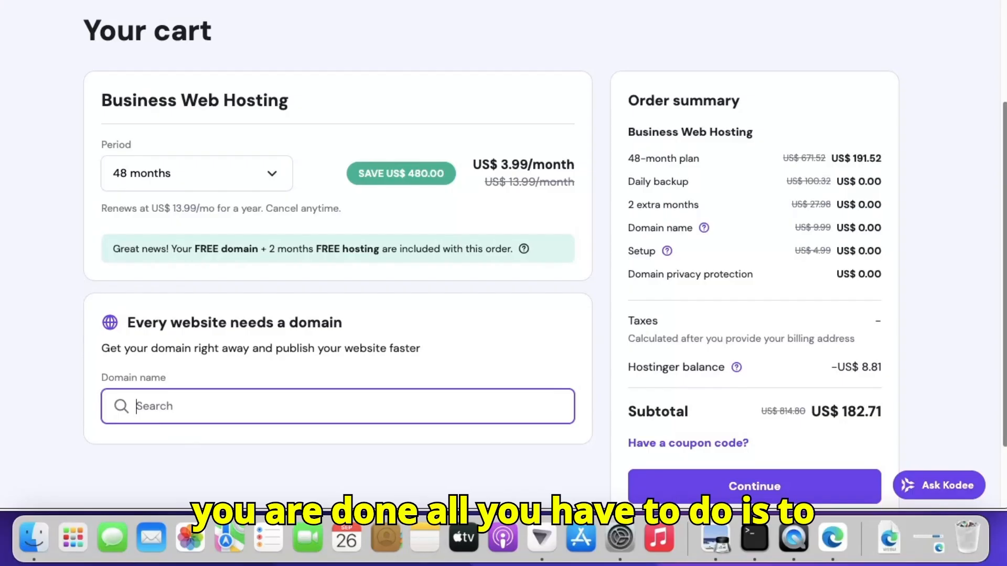
pyautogui.scroll(-2, 504, 263)
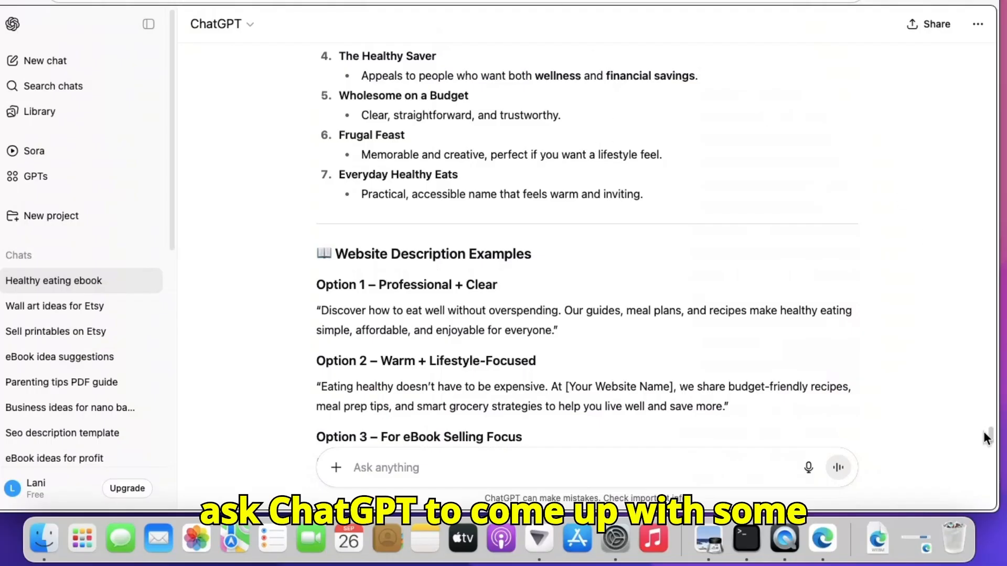
# - Copy the website name "SmartPlate Living" from the ChatGPT list and paste it as the brand name in Hostinger's AI website form
pyautogui.moveTo(990, 439)
pyautogui.mouseDown()
pyautogui.moveTo(992, 412)
pyautogui.moveTo(996, 430)
pyautogui.mouseUp()
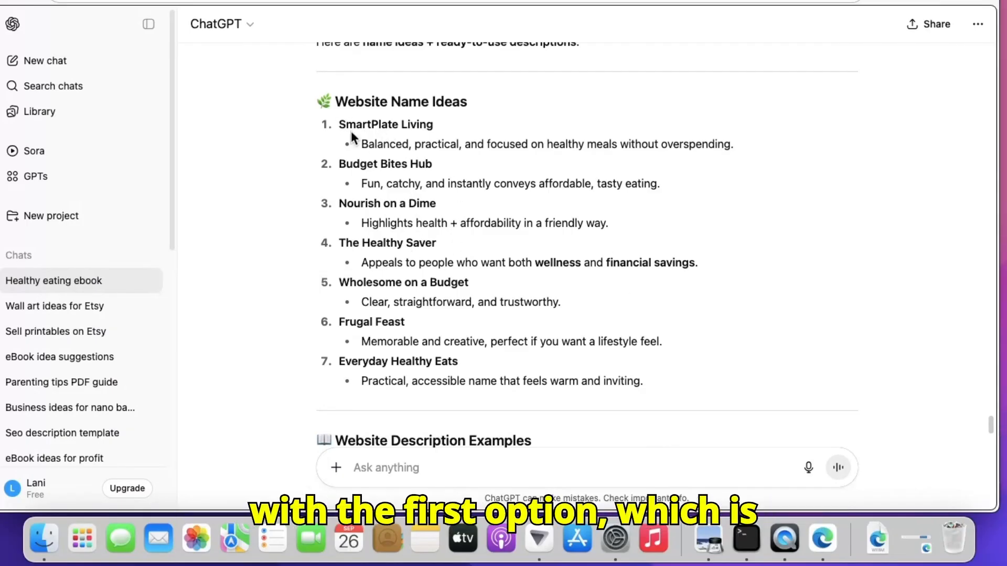
pyautogui.moveTo(337, 125); pyautogui.dragTo(437, 130)
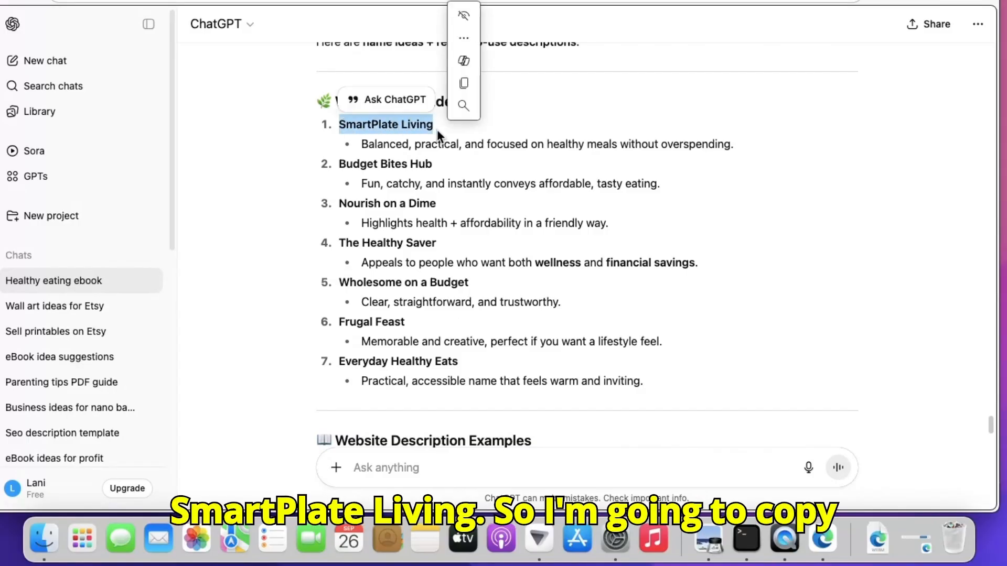
pyautogui.click(466, 84)
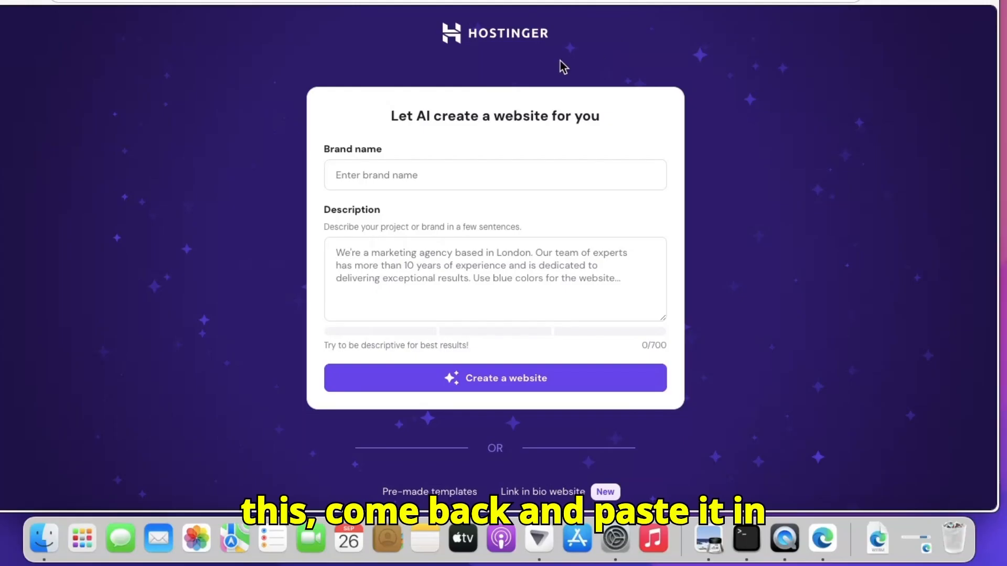
pyautogui.click(419, 172)
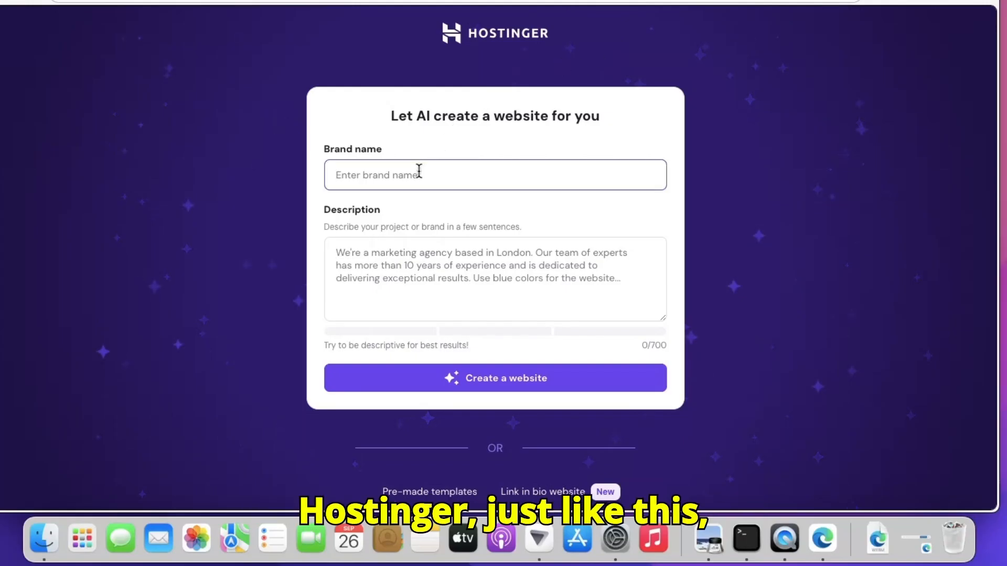
pyautogui.rightClick(430, 173)
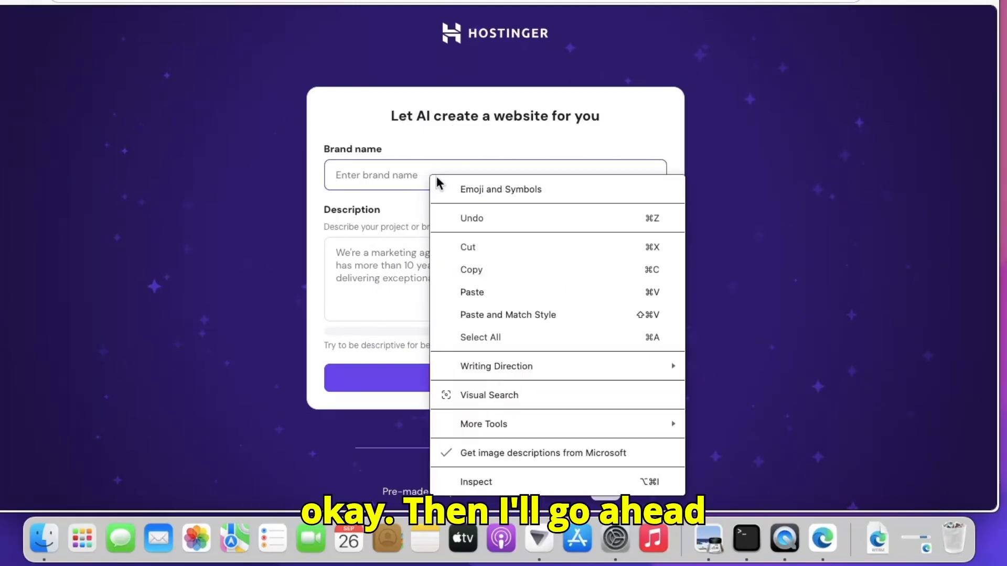
pyautogui.click(515, 295)
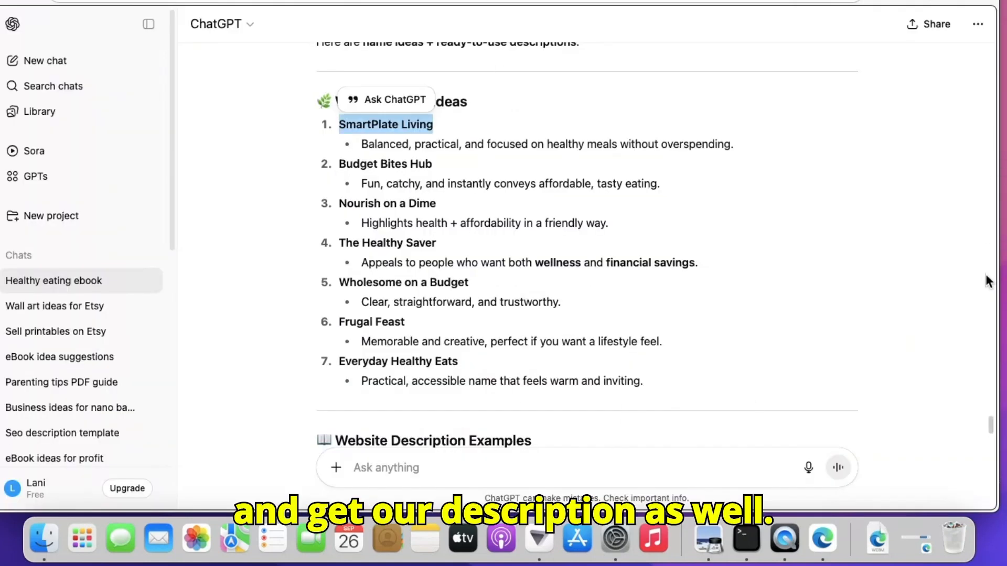
# - Copy the Option 1 "Professional + Clear" website description from ChatGPT and paste it as the description in the Hostinger form
pyautogui.scroll(-5, 995, 424)
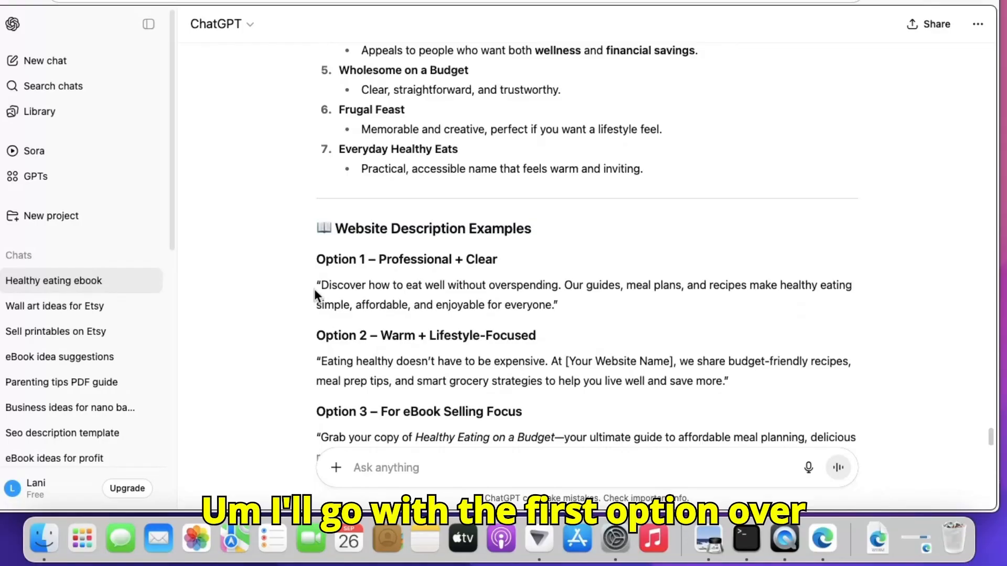
pyautogui.moveTo(379, 260); pyautogui.dragTo(641, 306)
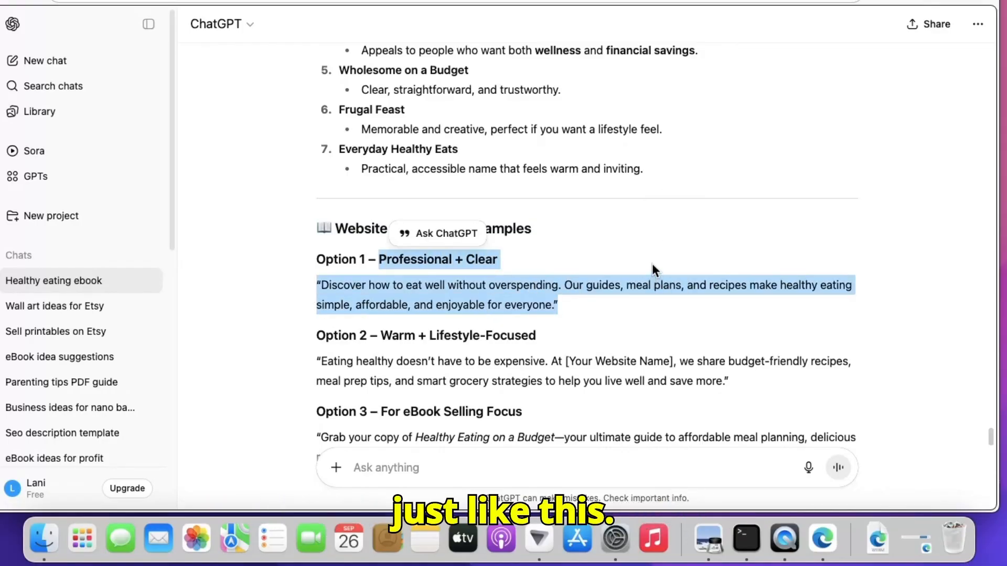
pyautogui.rightClick(439, 305)
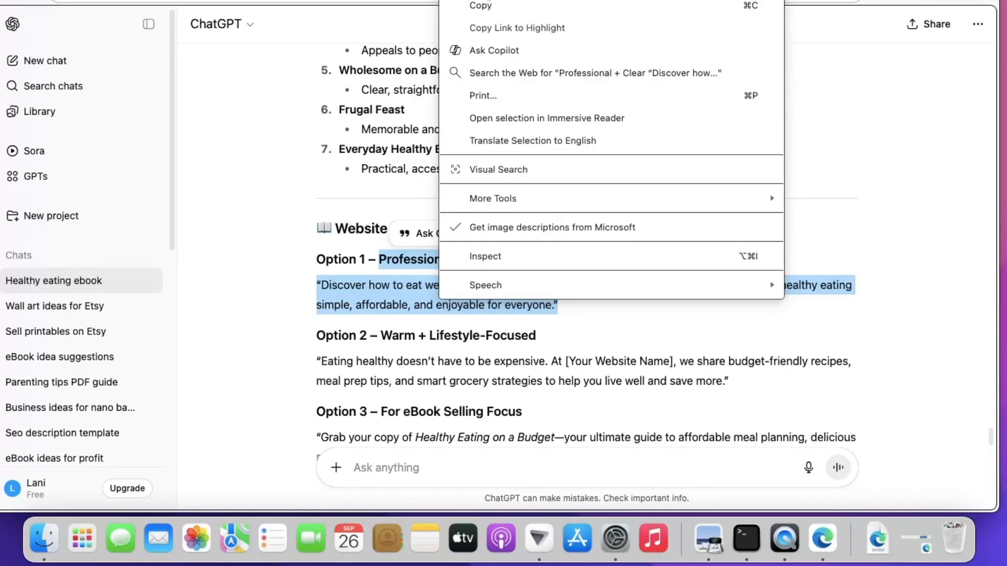
pyautogui.click(485, 9)
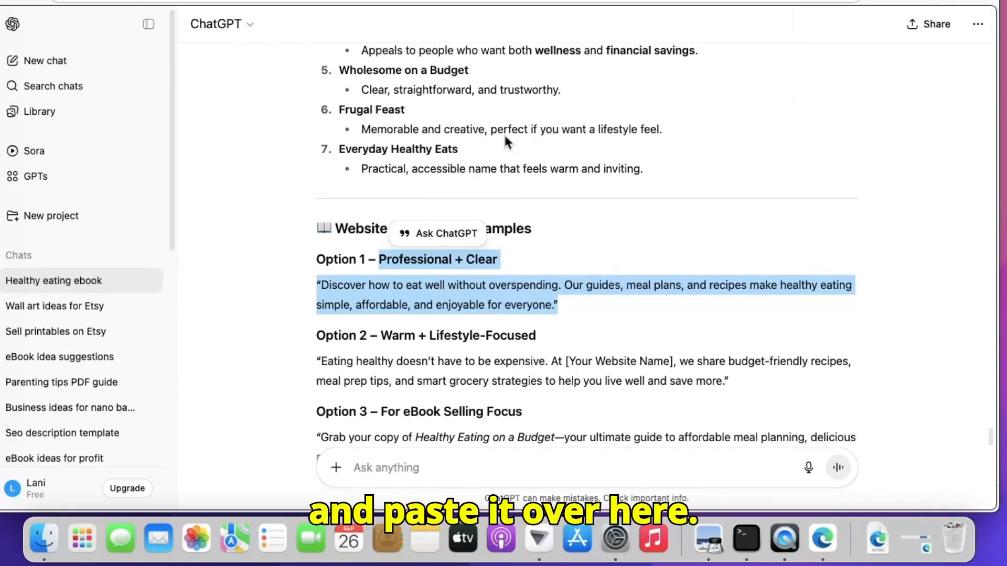
pyautogui.click(469, 1)
pyautogui.click(376, 270)
pyautogui.rightClick(378, 270)
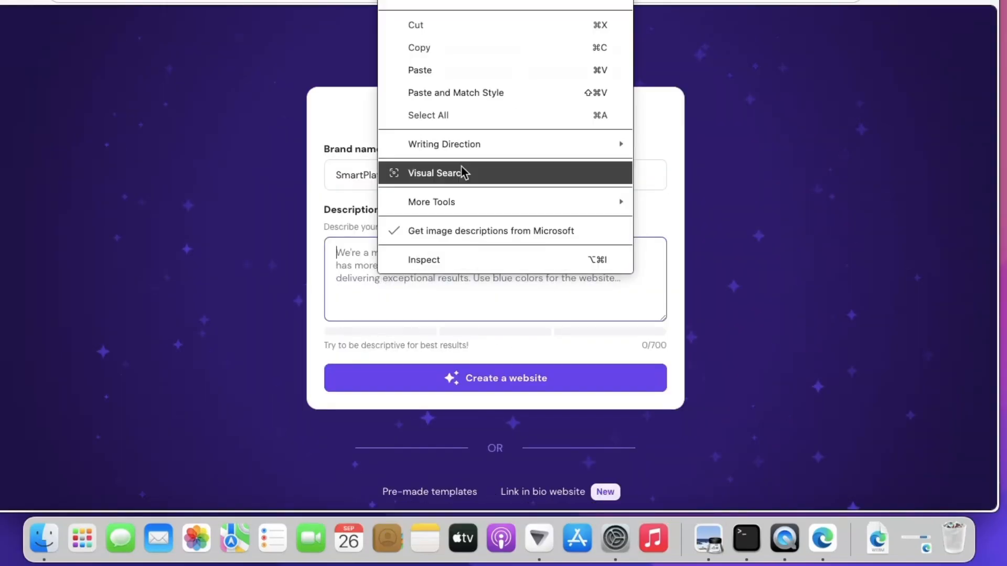
pyautogui.click(450, 79)
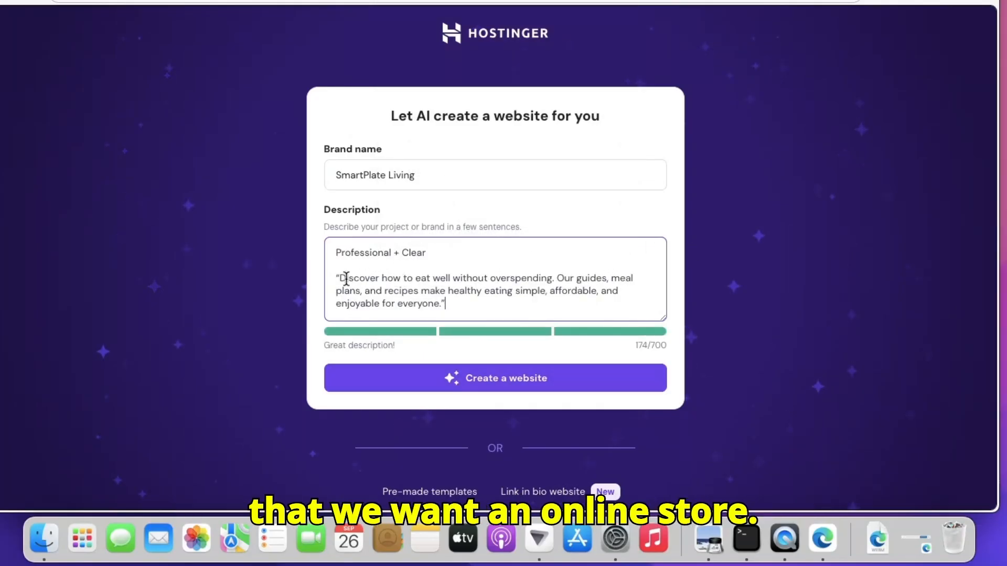
# - Add "Online store" after "Professional + Clear" in the description and generate the website with the online store included
pyautogui.click(427, 254)
pyautogui.write('On')
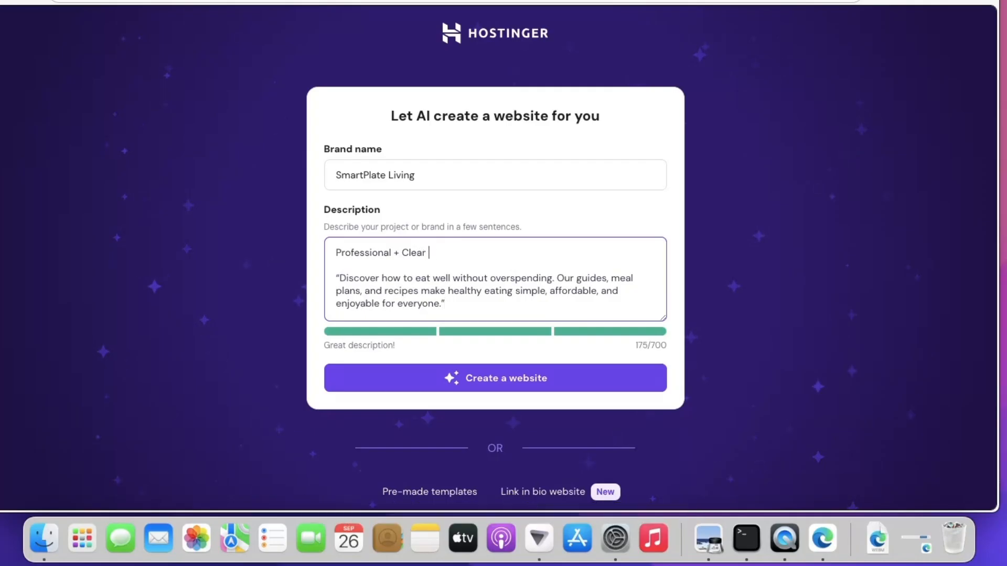
pyautogui.write('li')
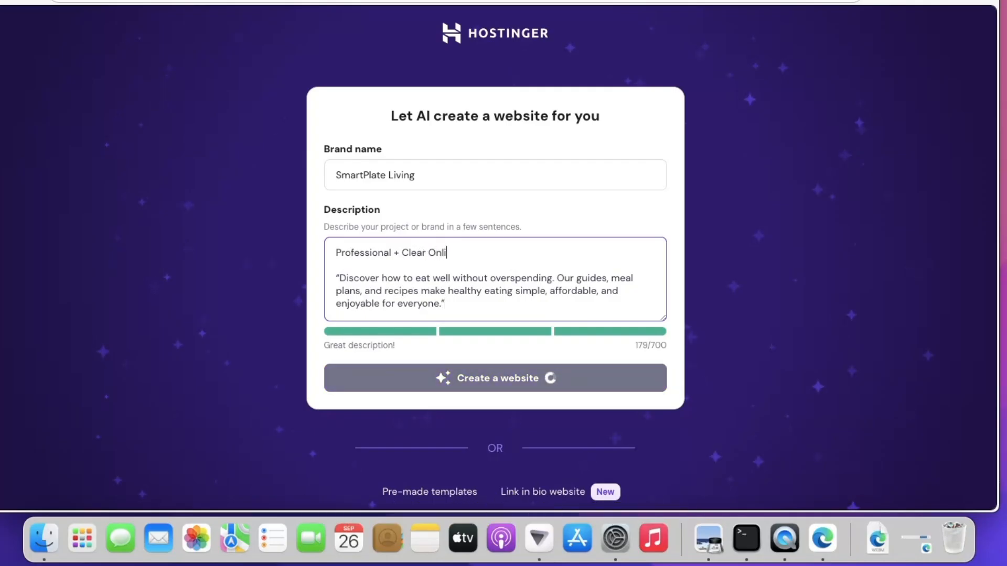
pyautogui.write('ne s')
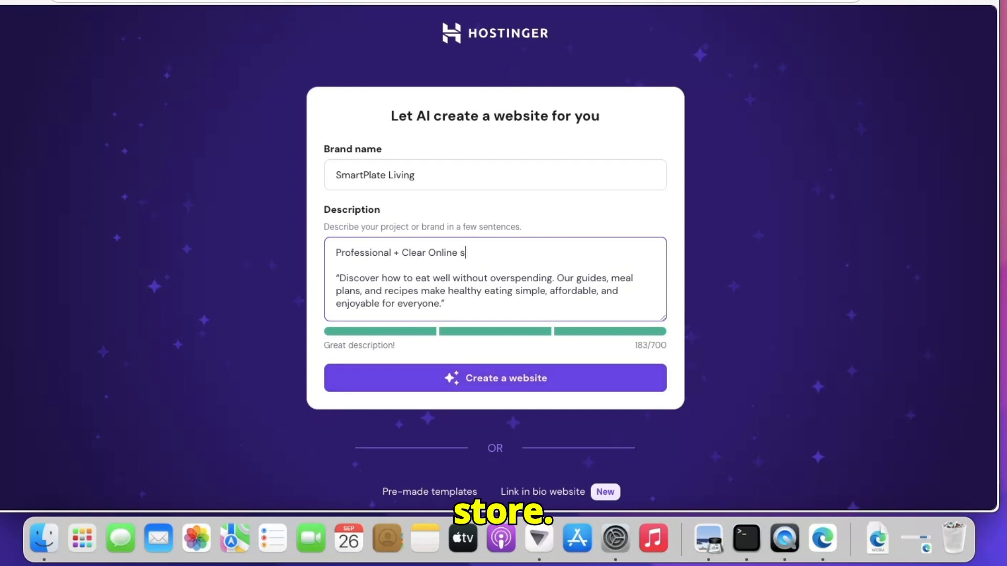
pyautogui.write('to')
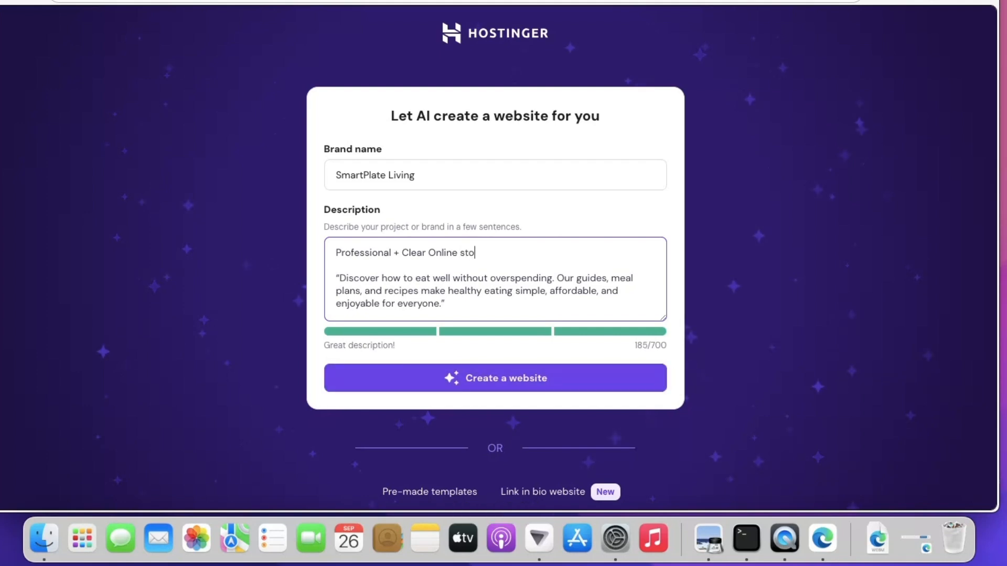
pyautogui.write('re')
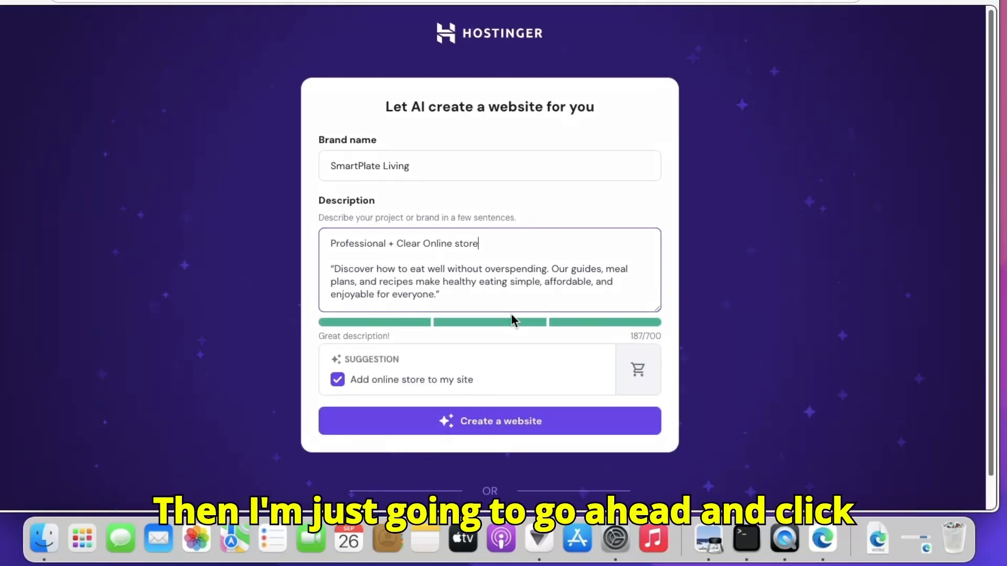
pyautogui.click(516, 426)
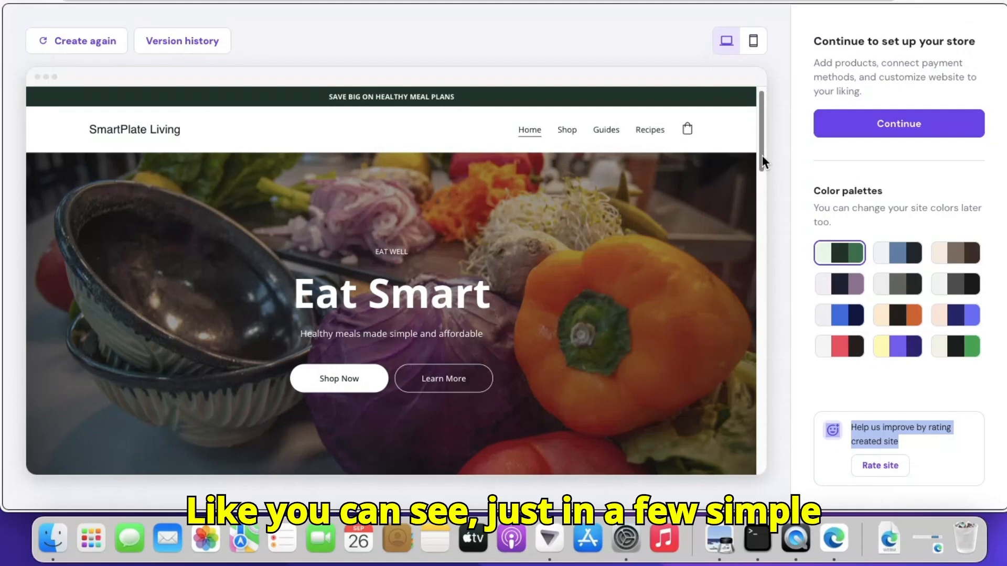
# - Review the generated SmartPlate Living homepage from header to footer in desktop view, and check its mobile view
pyautogui.moveTo(762, 155); pyautogui.dragTo(763, 513)
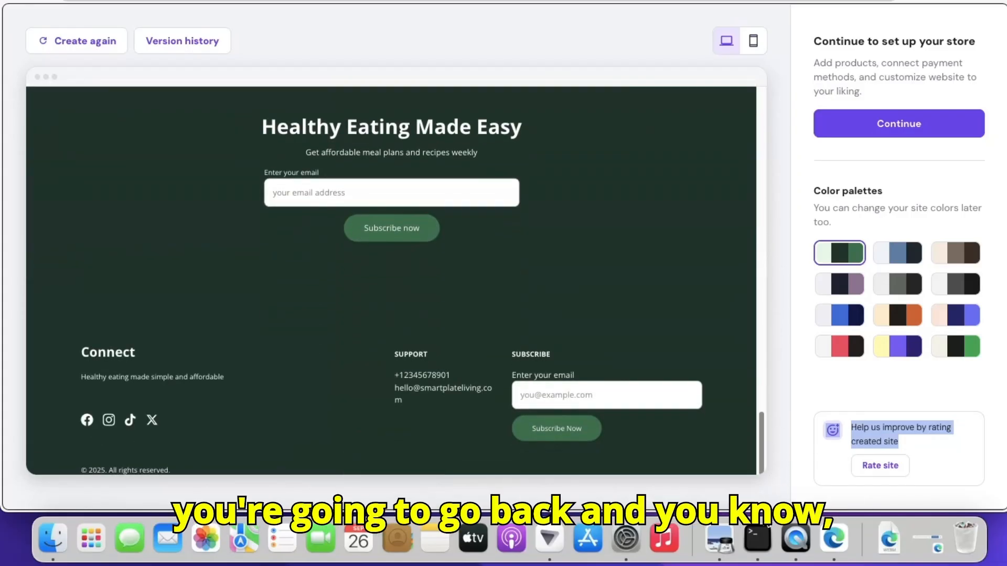
pyautogui.moveTo(762, 470); pyautogui.dragTo(772, 163)
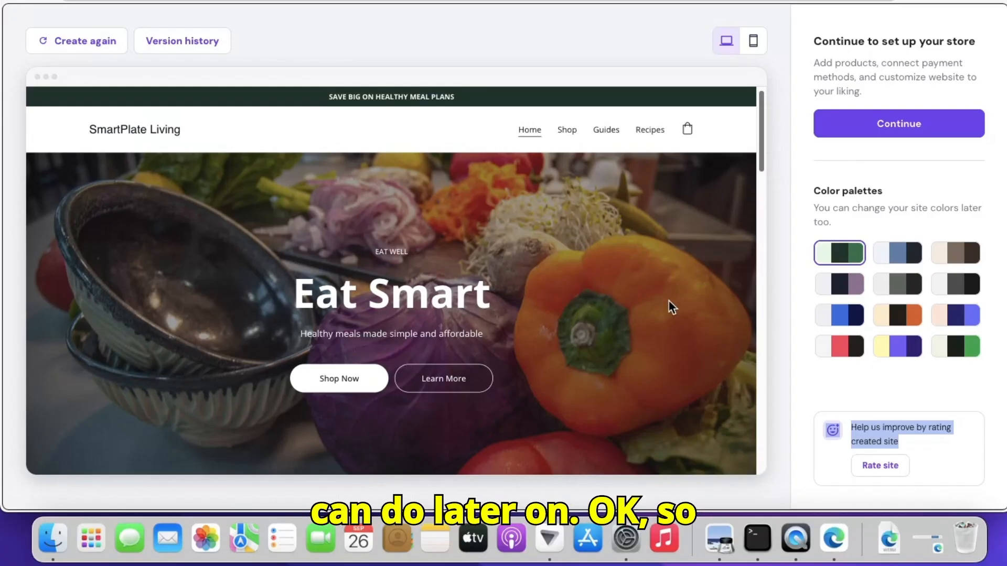
pyautogui.click(753, 42)
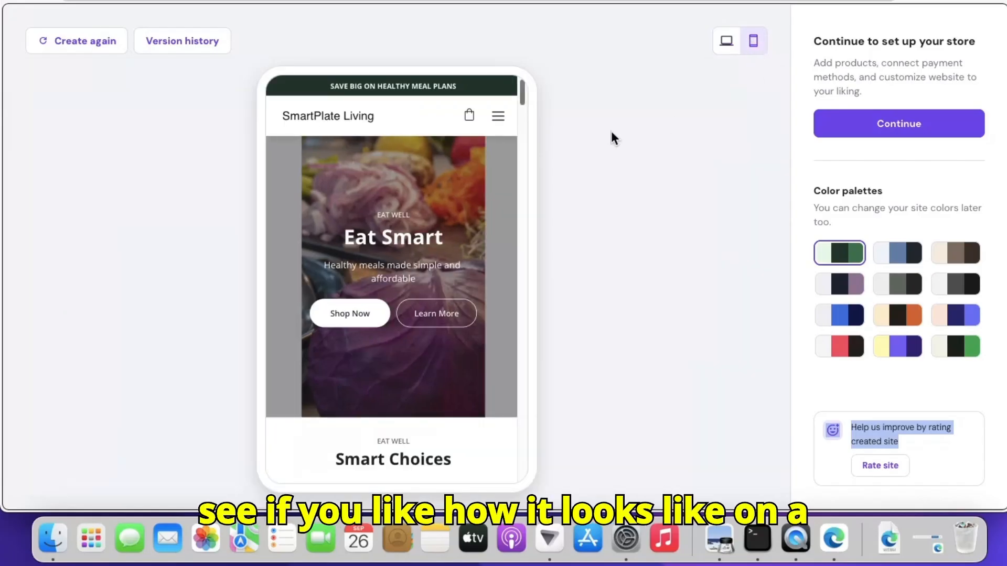
pyautogui.moveTo(523, 96)
pyautogui.mouseDown()
pyautogui.moveTo(513, 374)
pyautogui.moveTo(559, 83)
pyautogui.mouseUp()
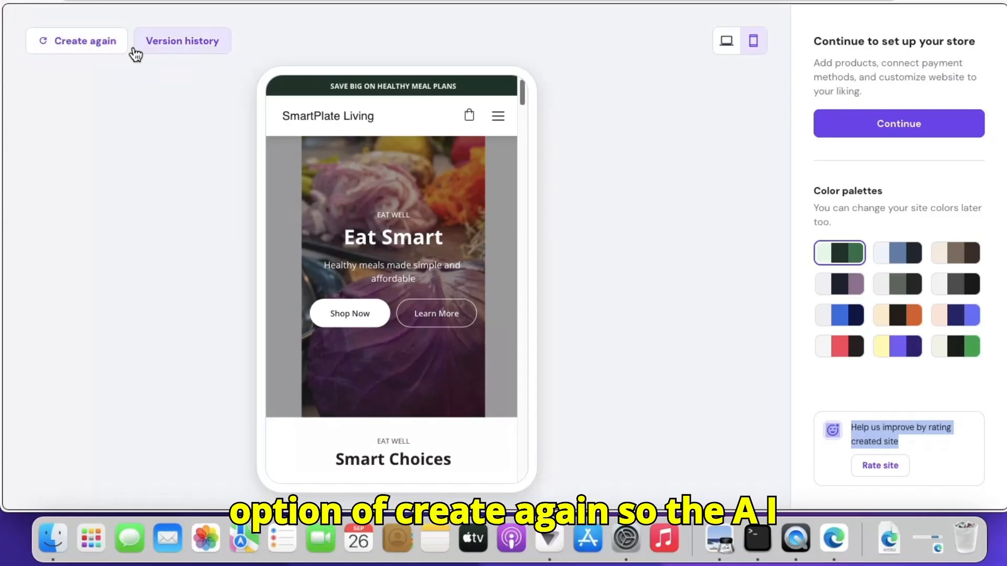
pyautogui.click(725, 46)
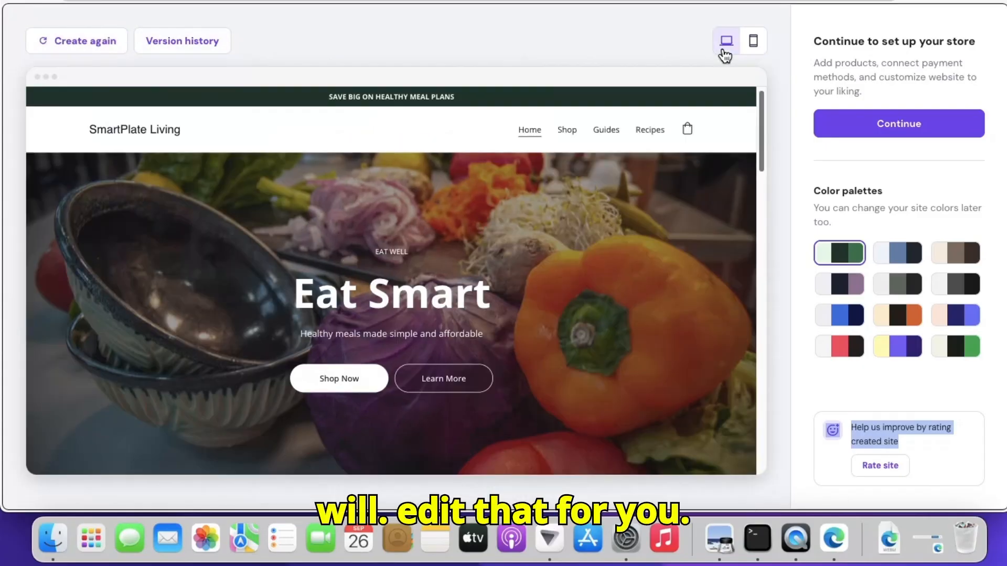
# - Try out the blue, brown, purple and grey colour palettes on the site preview and return to the dark green one
pyautogui.click(895, 255)
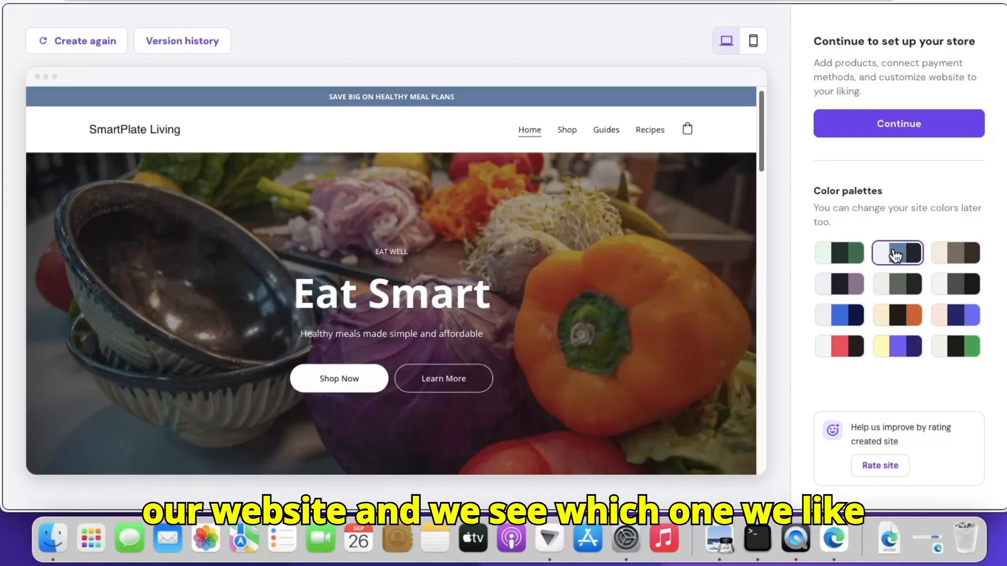
pyautogui.click(965, 254)
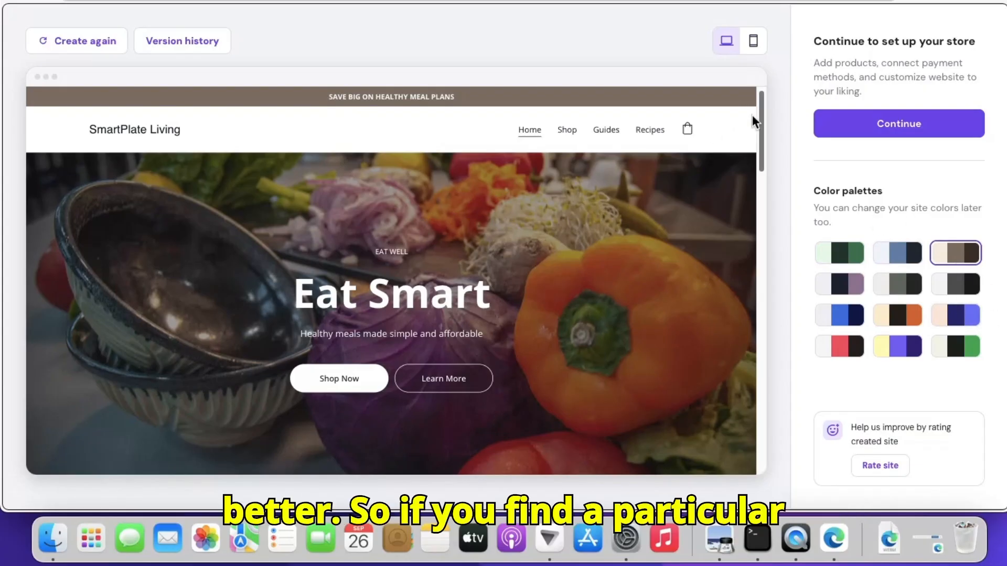
pyautogui.moveTo(763, 156); pyautogui.dragTo(771, 180)
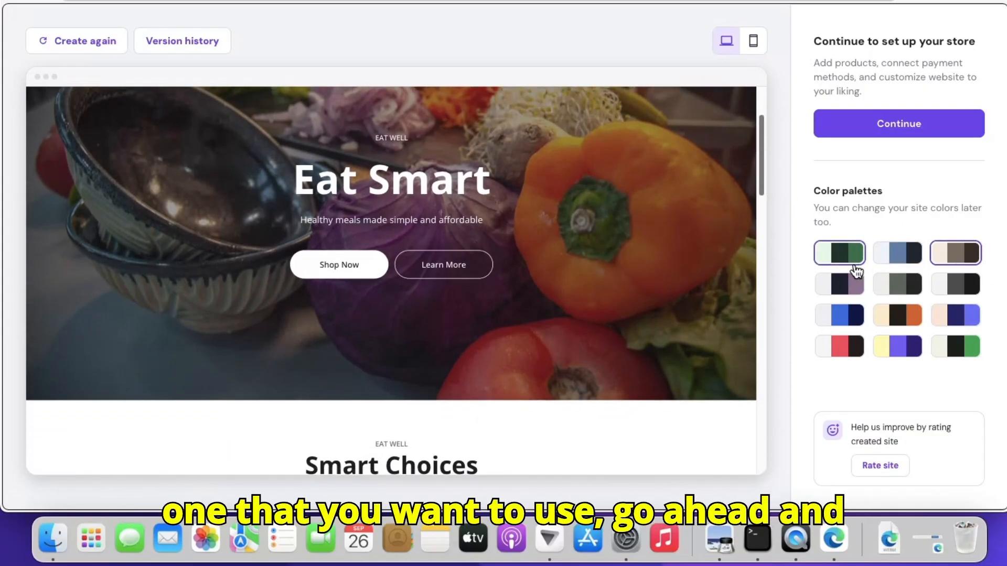
pyautogui.click(845, 286)
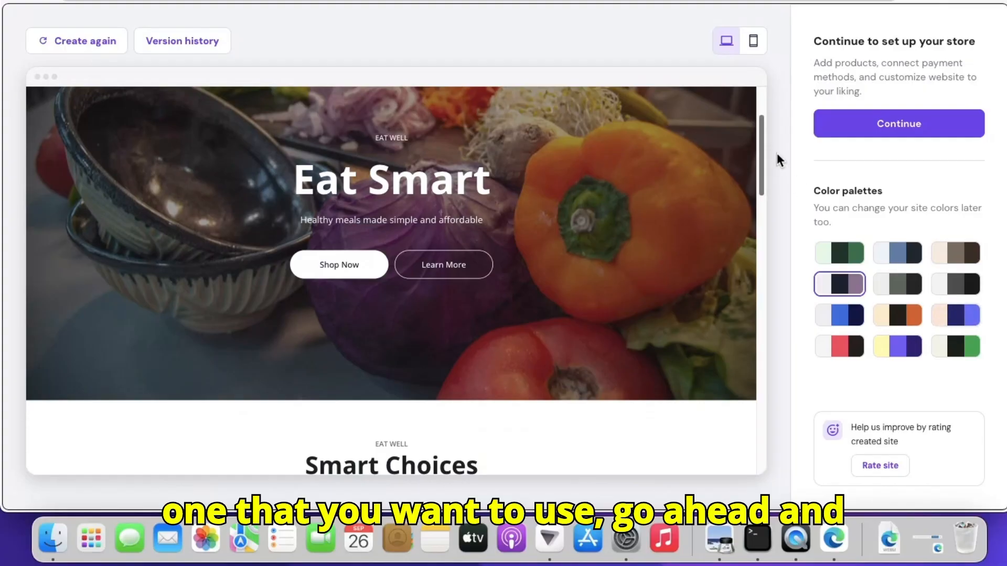
pyautogui.moveTo(763, 161); pyautogui.dragTo(763, 45)
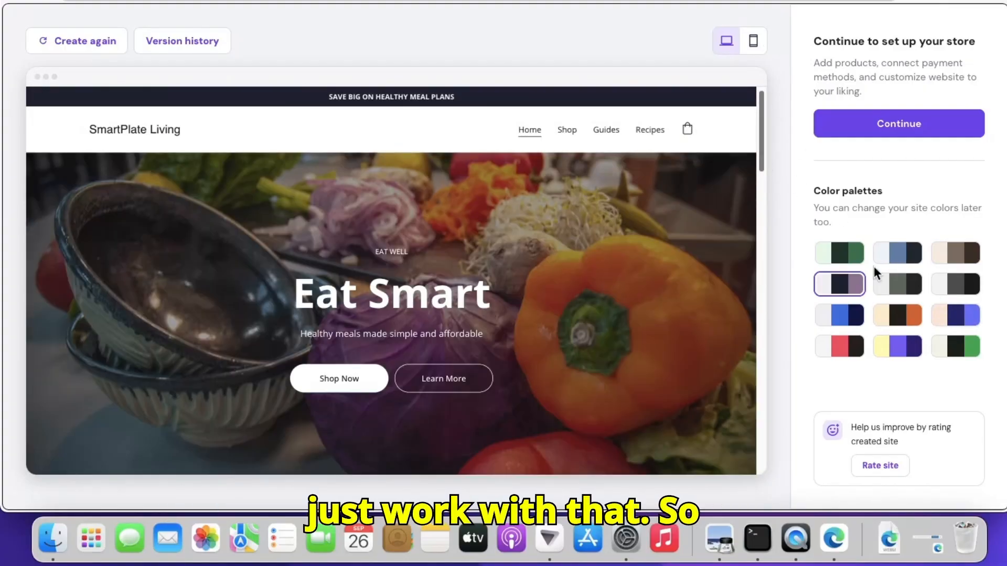
pyautogui.click(893, 286)
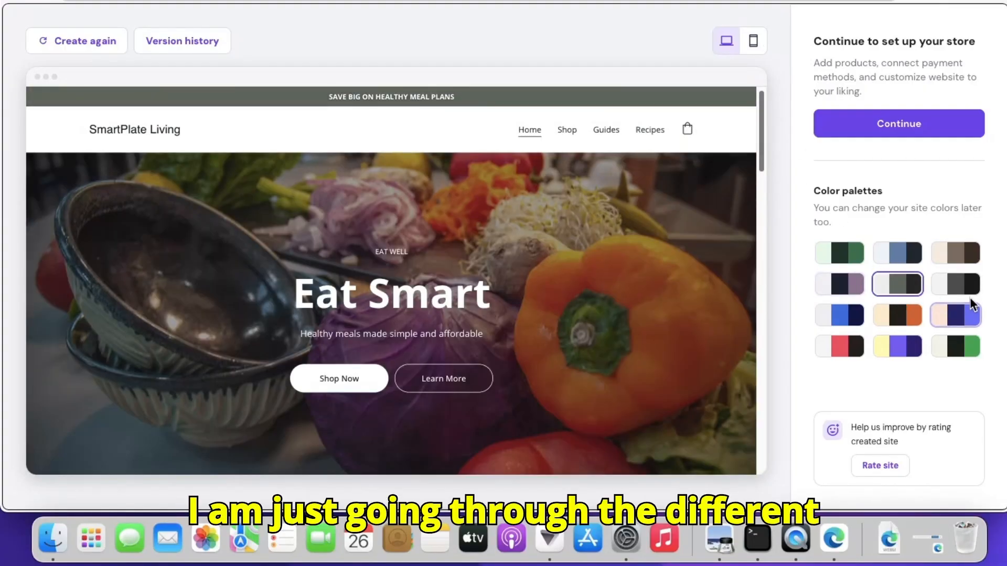
pyautogui.click(969, 296)
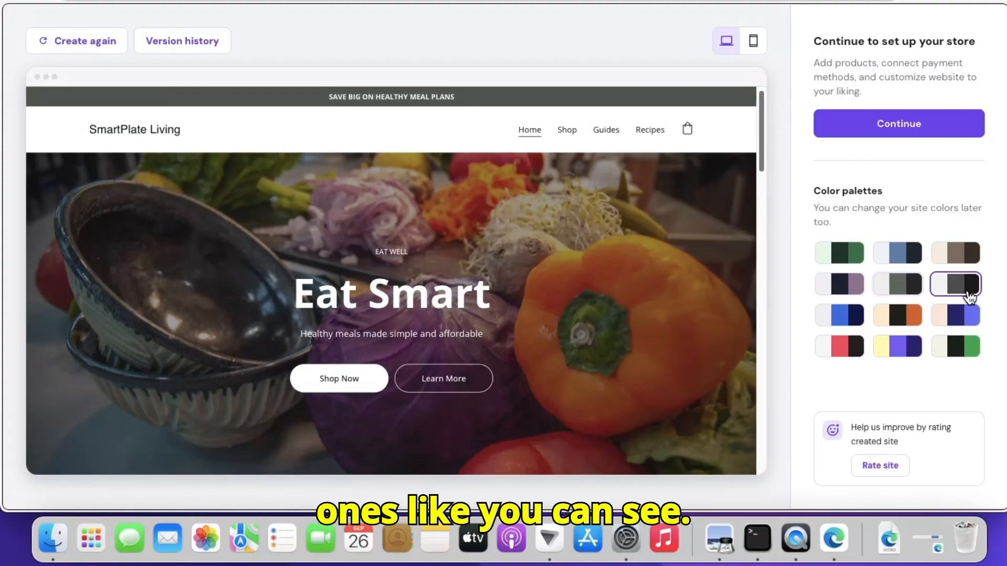
pyautogui.click(845, 318)
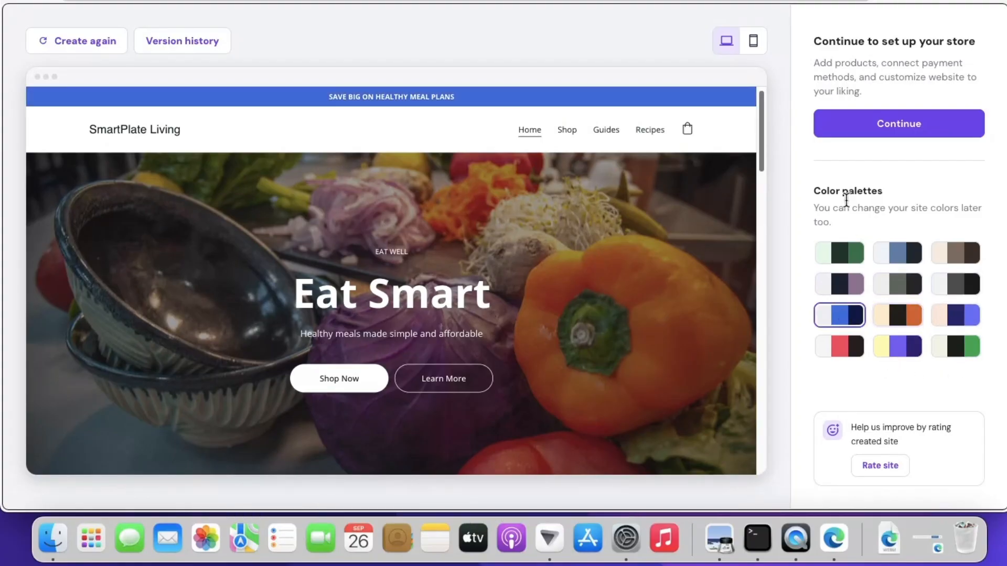
pyautogui.click(849, 256)
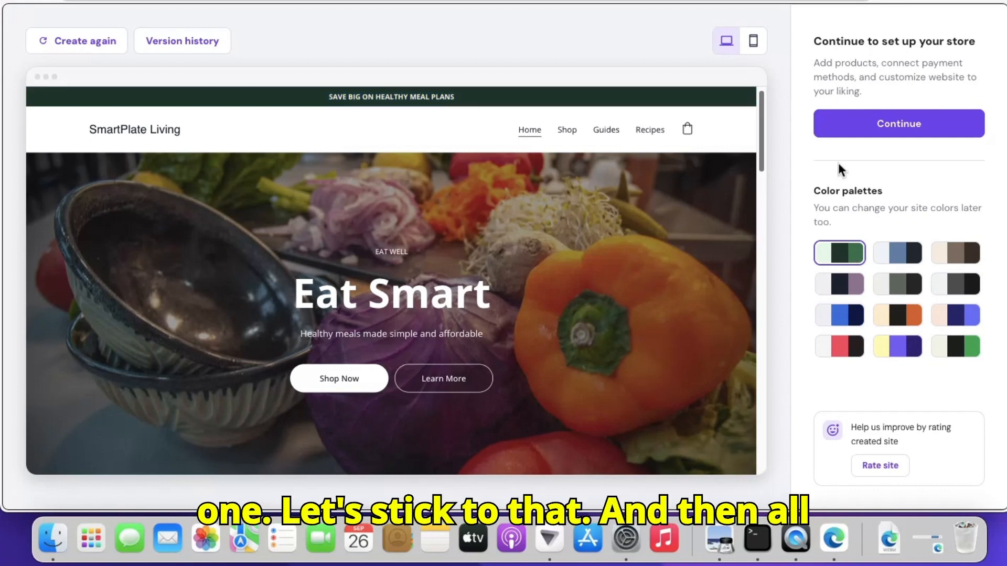
# - Continue to the store setup and open the generated website for editing
pyautogui.click(899, 124)
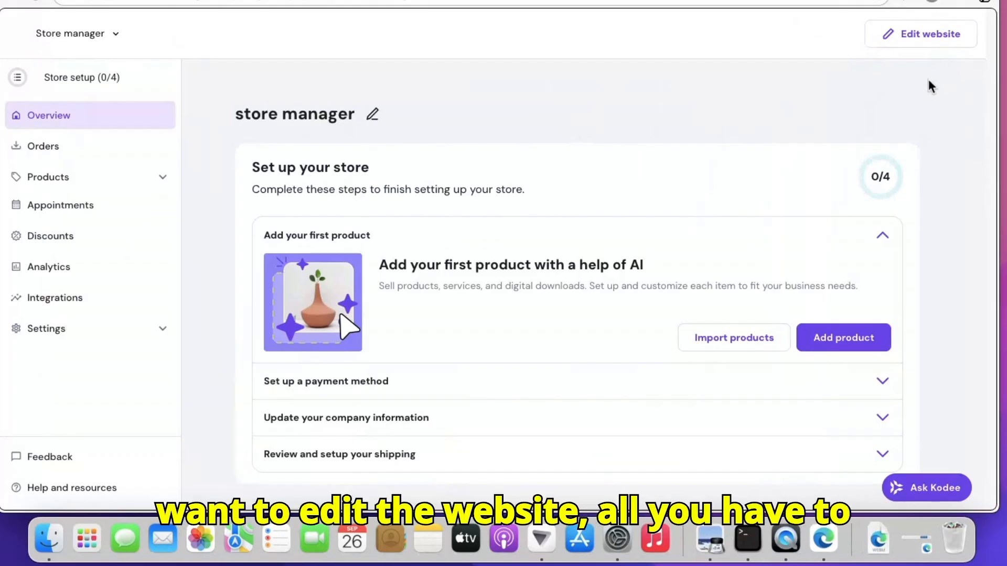
pyautogui.click(943, 41)
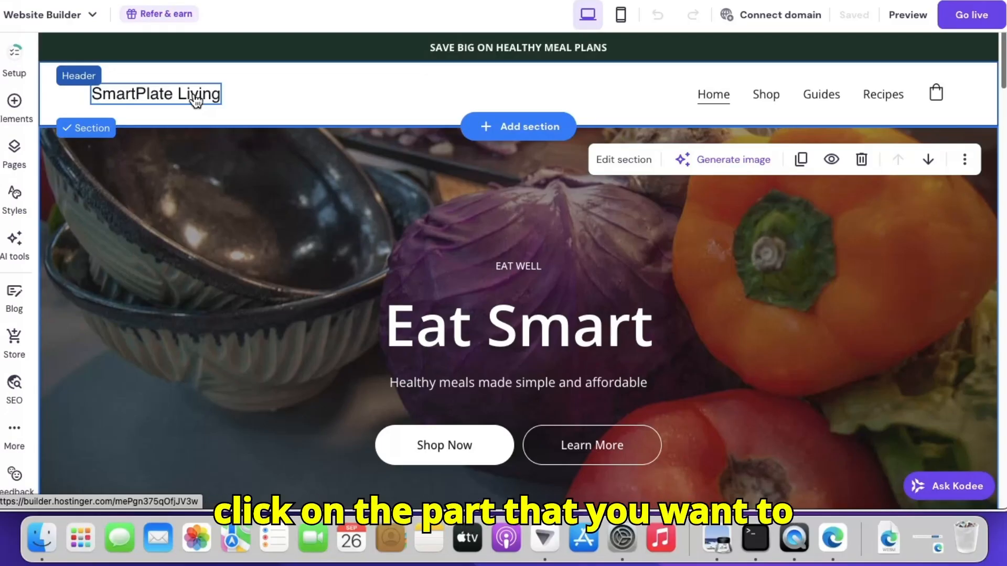
# - Look at the header's logo settings and at the editing options for the hero section and its "Eat Smart" heading
pyautogui.doubleClick(196, 99)
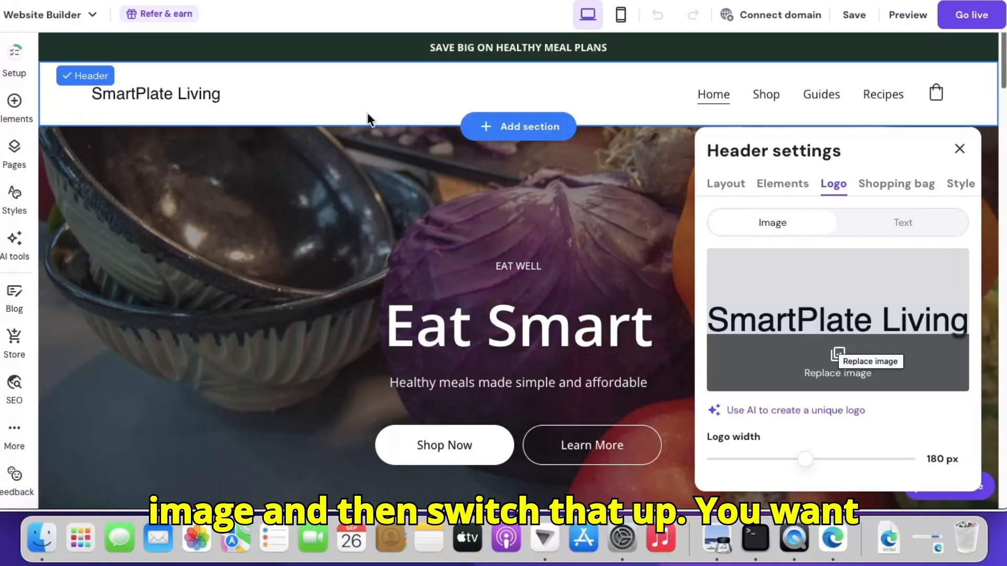
pyautogui.click(546, 173)
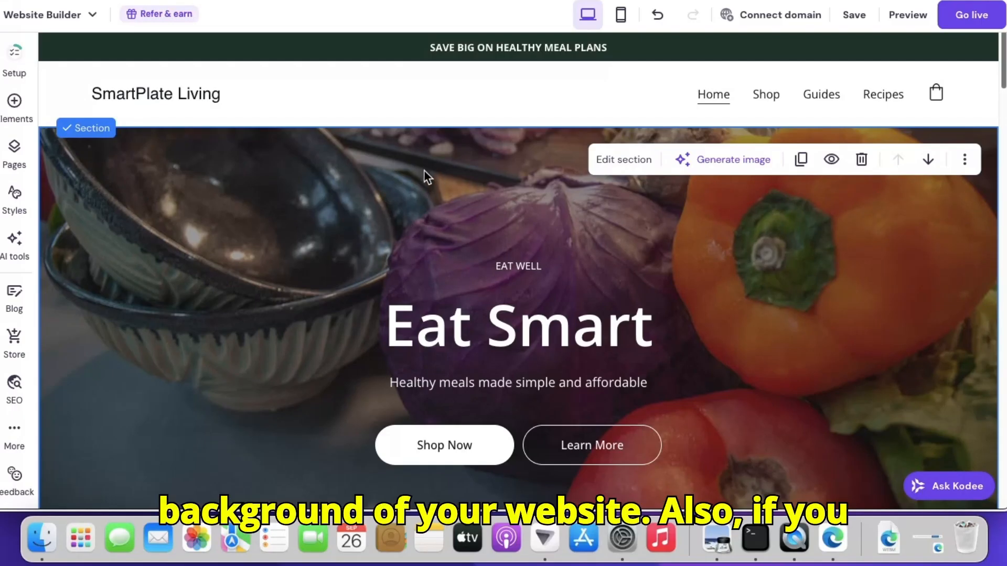
pyautogui.click(525, 322)
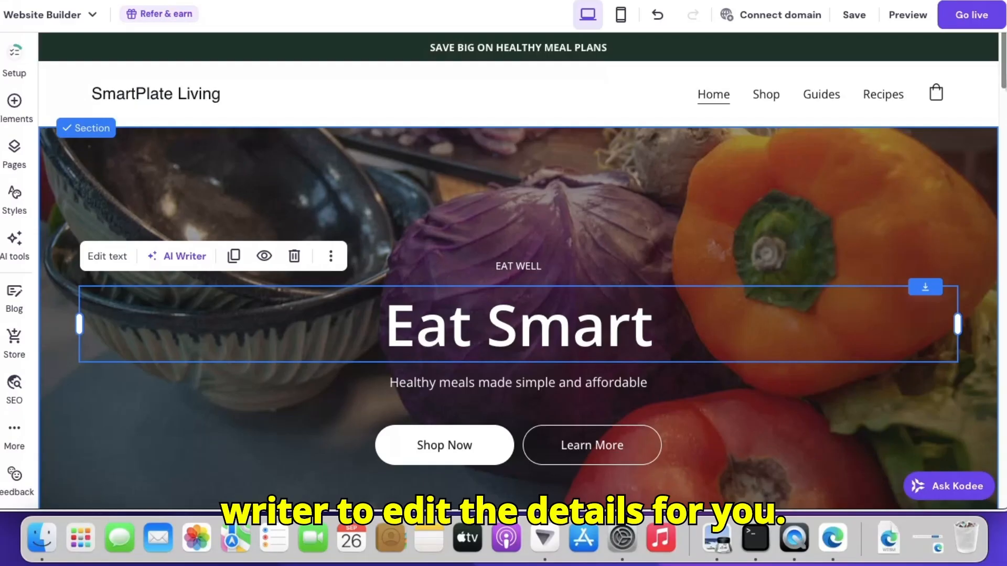
pyautogui.scroll(-3, 518, 273)
pyautogui.scroll(3, 518, 273)
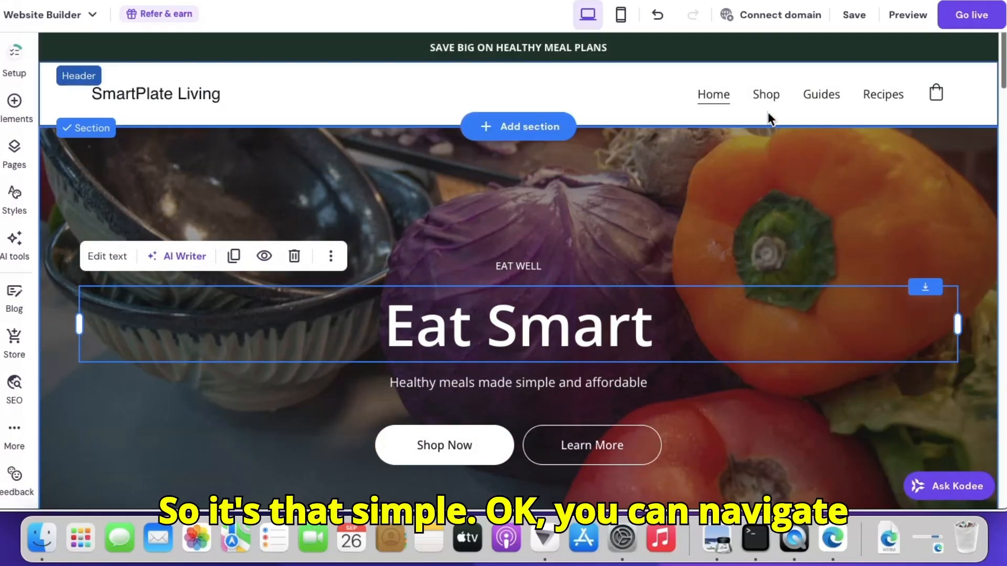
# - Open the Shop page in the editor and review its product grid down to the Customer Praise section
pyautogui.click(822, 118)
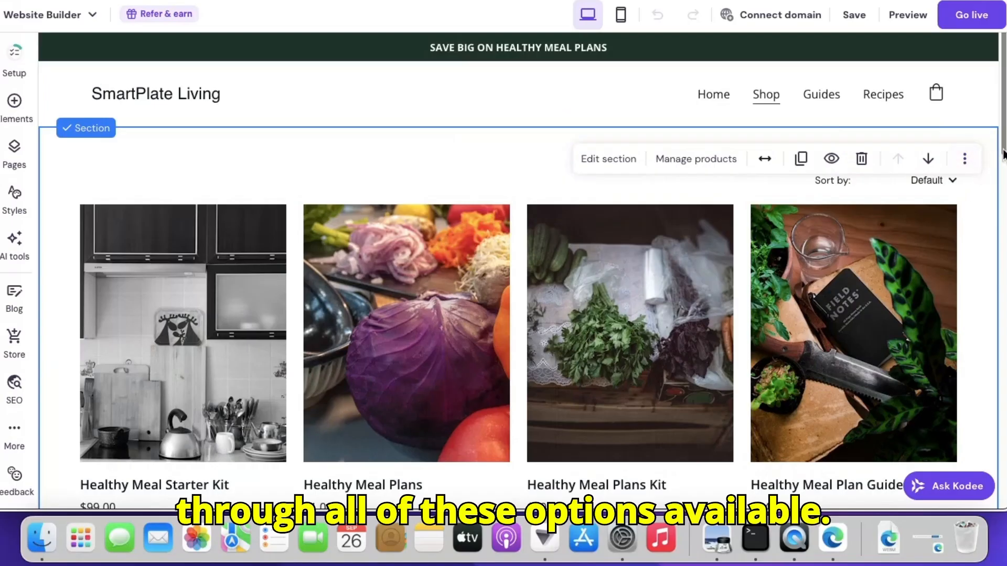
pyautogui.scroll(-3, 975, 193)
pyautogui.scroll(-6, 517, 271)
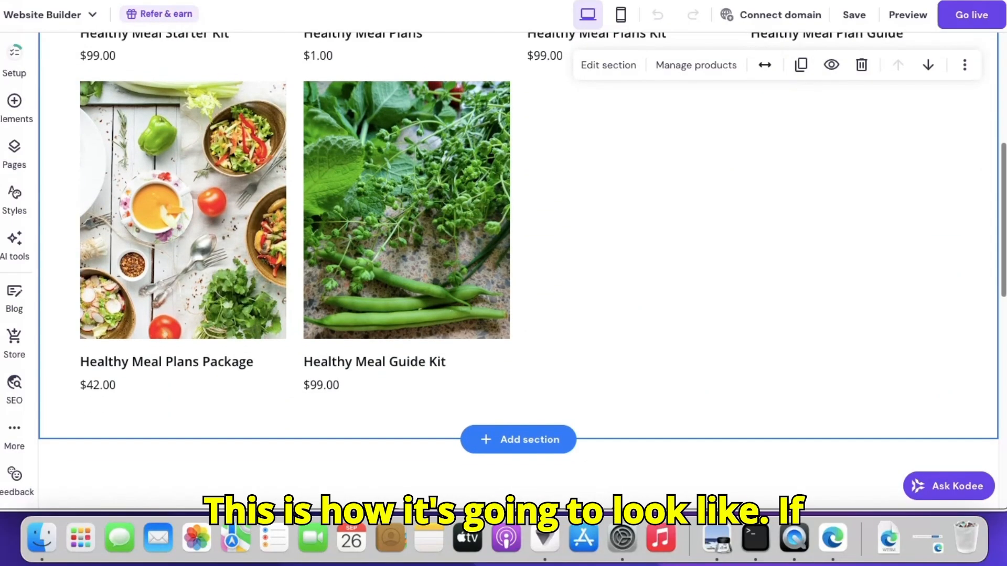
pyautogui.scroll(-4, 517, 270)
pyautogui.scroll(-1, 518, 270)
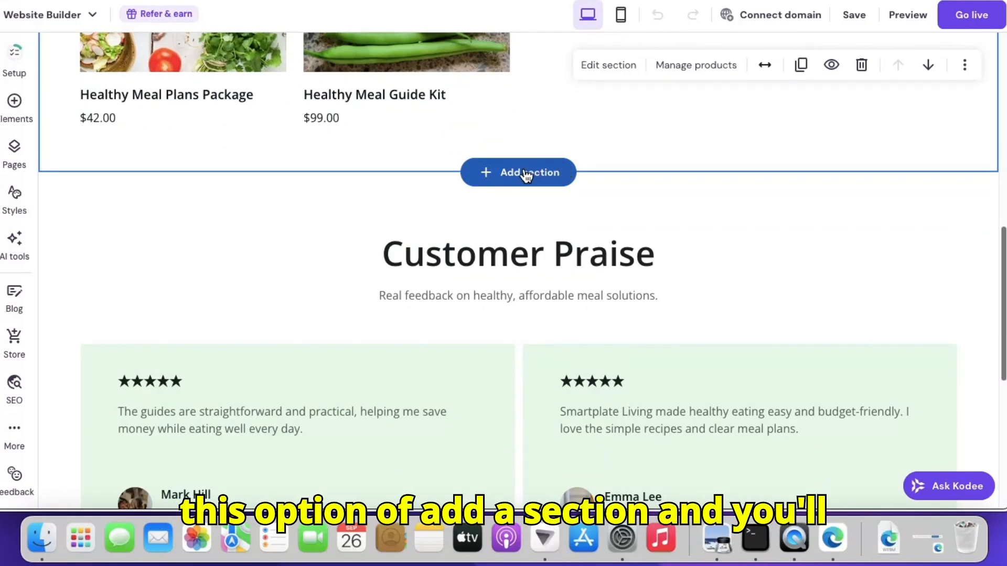
# - Browse the templates for a new section below the Shop page's product grid and close them without adding one
pyautogui.click(530, 173)
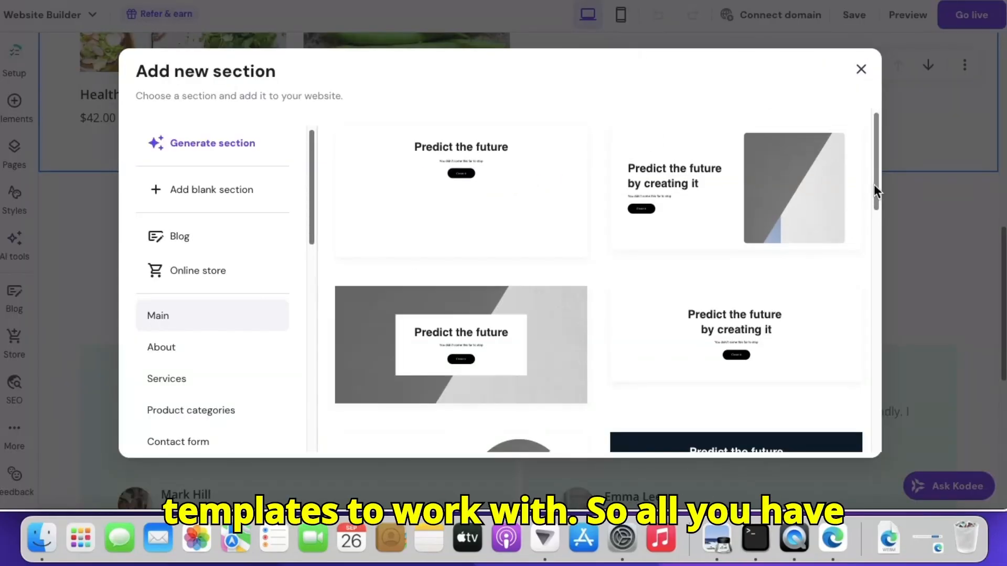
pyautogui.moveTo(873, 186); pyautogui.dragTo(889, 100)
pyautogui.click(861, 70)
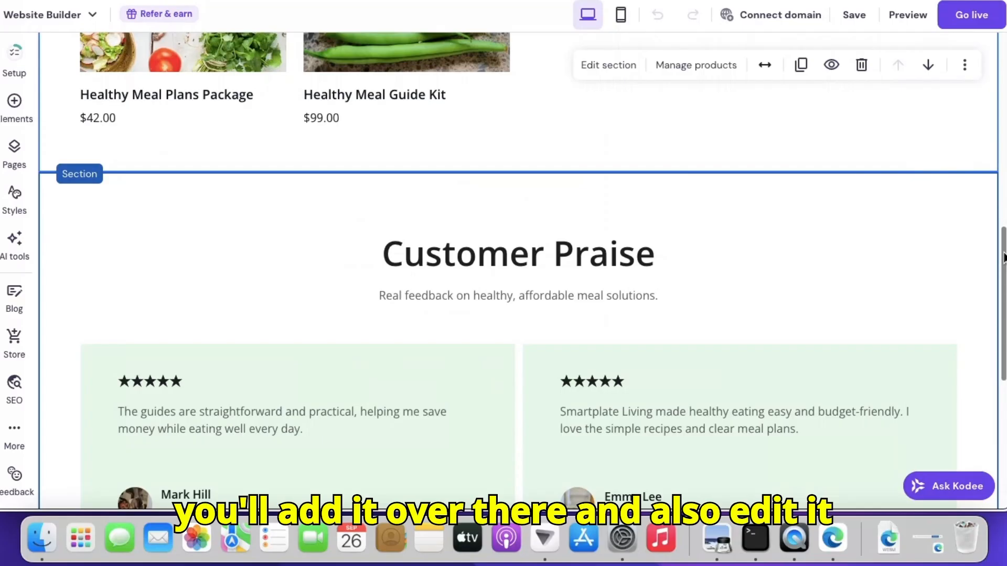
pyautogui.moveTo(1004, 252); pyautogui.dragTo(1004, 58)
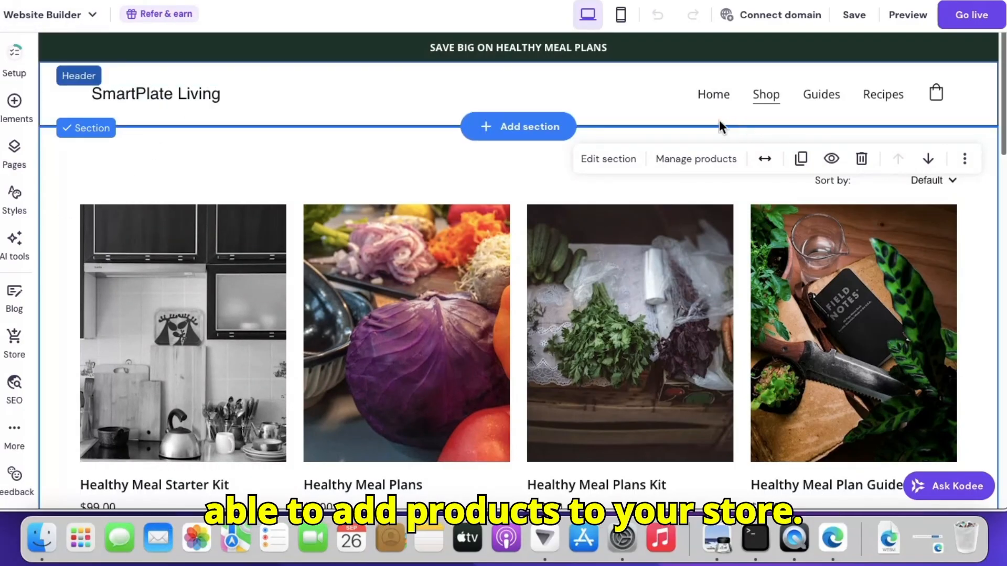
# - Return to the Home page, list the site's product pages, and open the Healthy Meal Starter Kit for product management
pyautogui.click(711, 95)
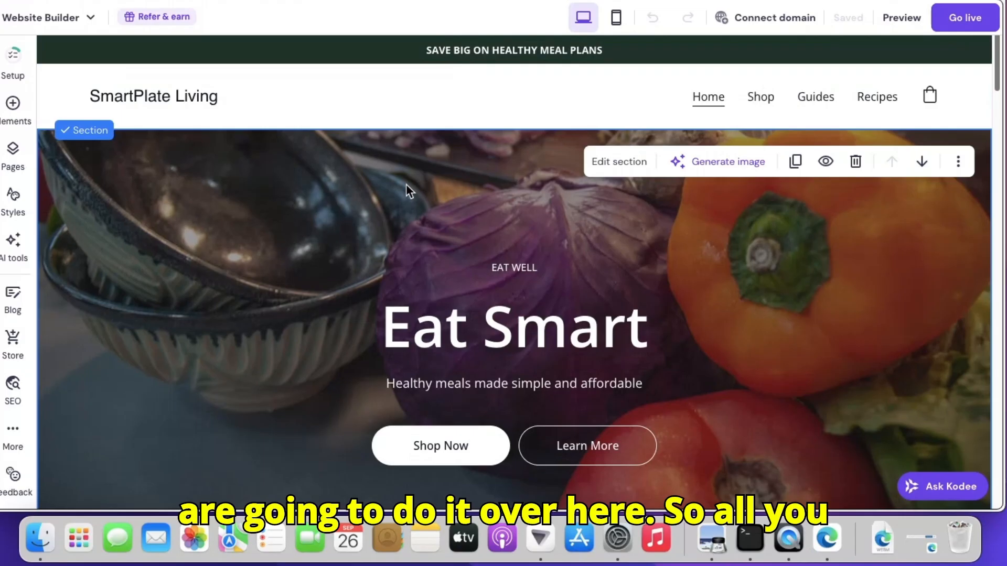
pyautogui.click(15, 157)
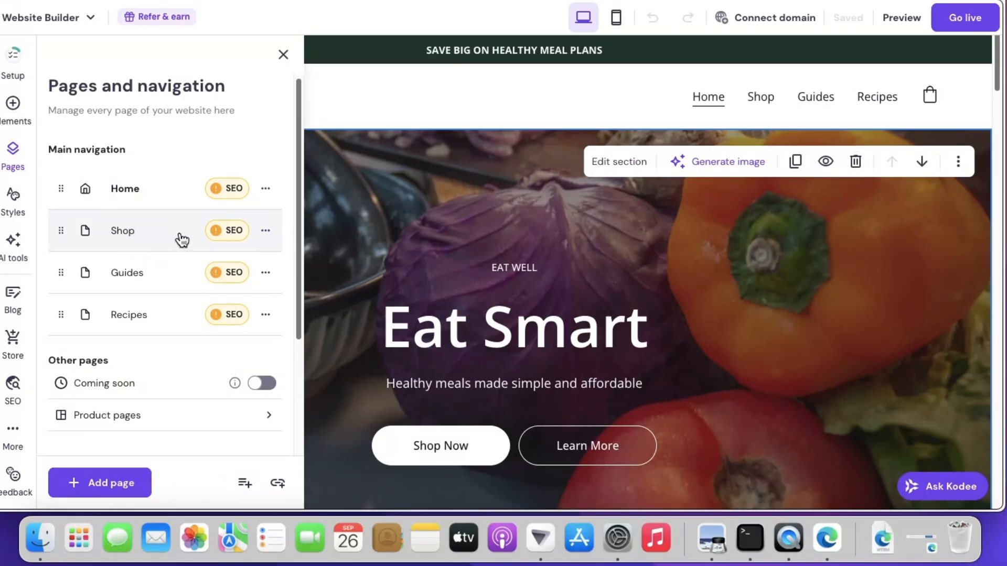
pyautogui.click(266, 233)
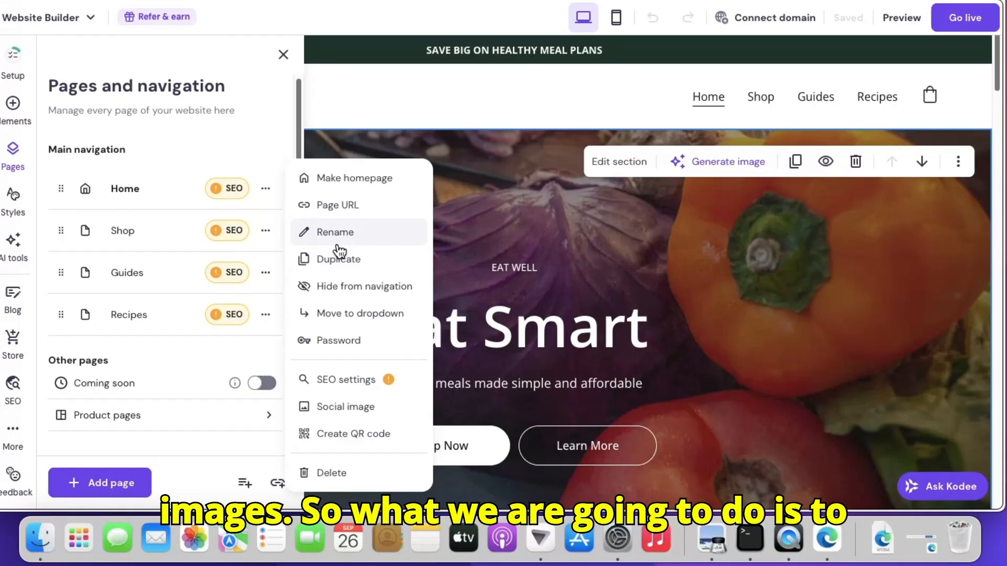
pyautogui.click(269, 420)
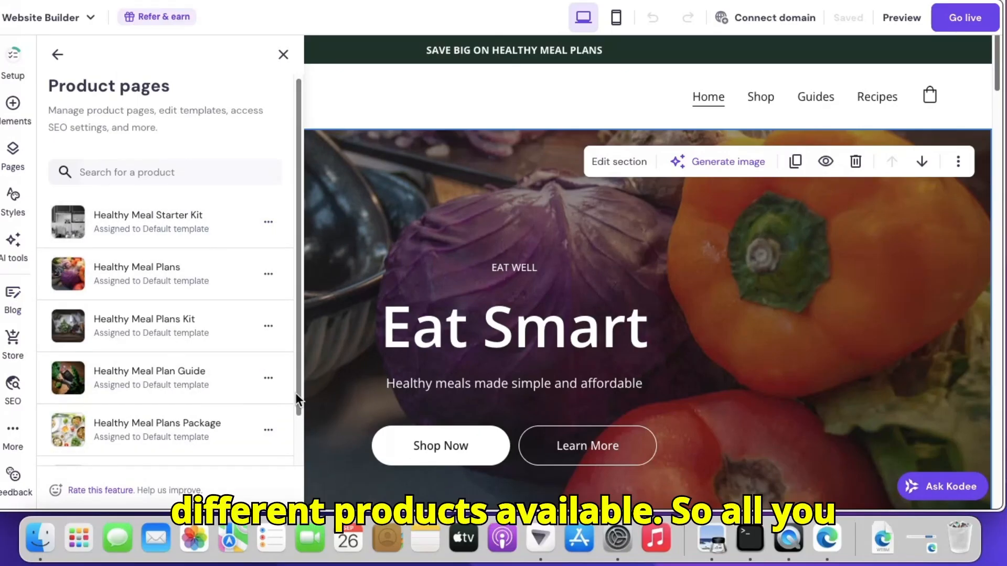
pyautogui.scroll(-2, 294, 392)
pyautogui.scroll(2, 308, 434)
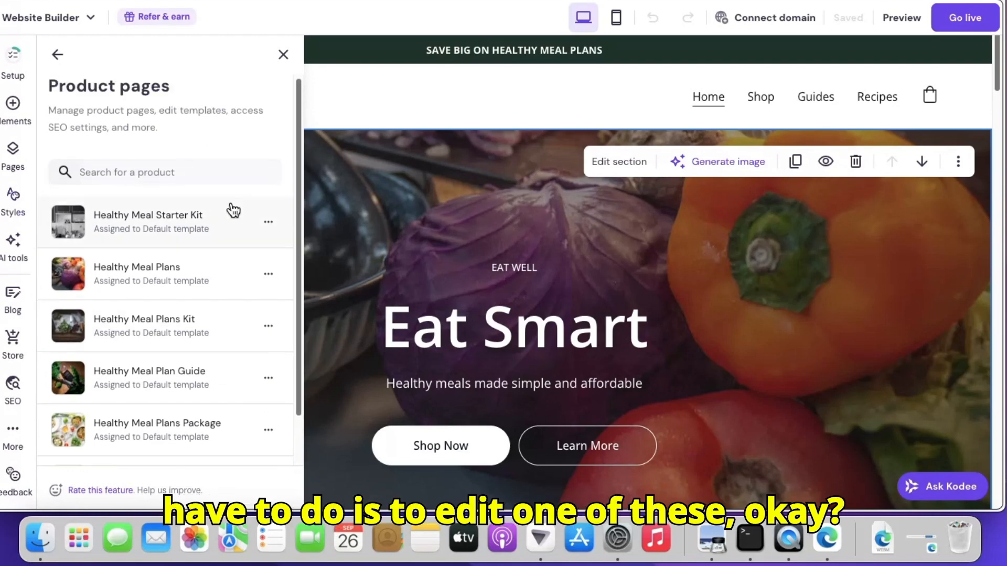
pyautogui.click(269, 223)
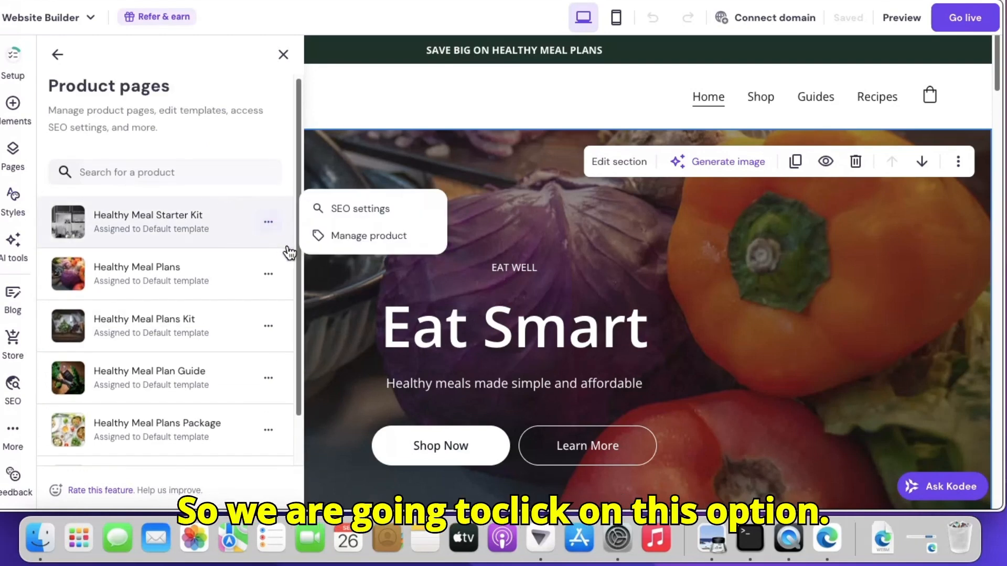
pyautogui.click(378, 243)
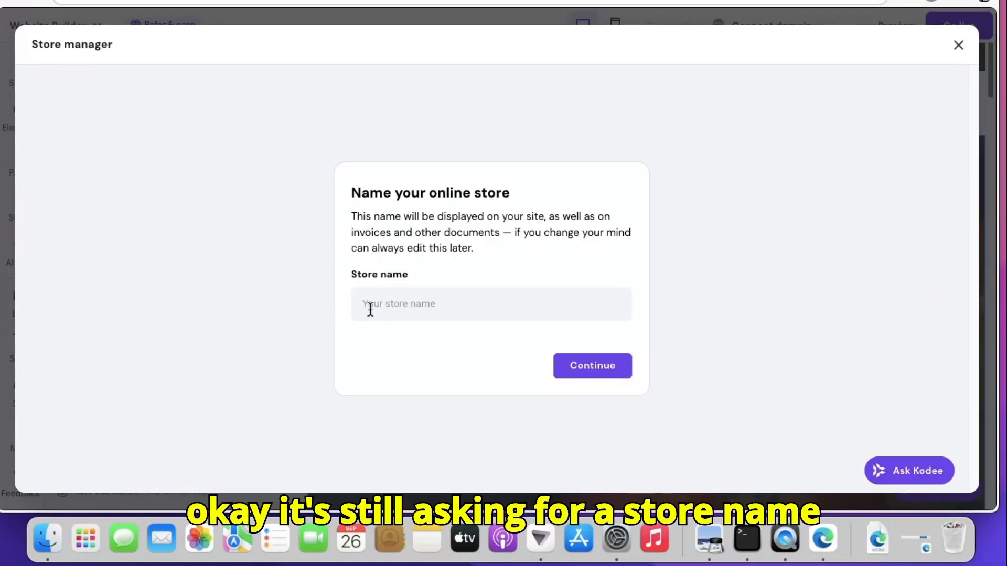
# - Name the online store "SmartPlate Living Store" and continue to its product list
pyautogui.rightClick(371, 305)
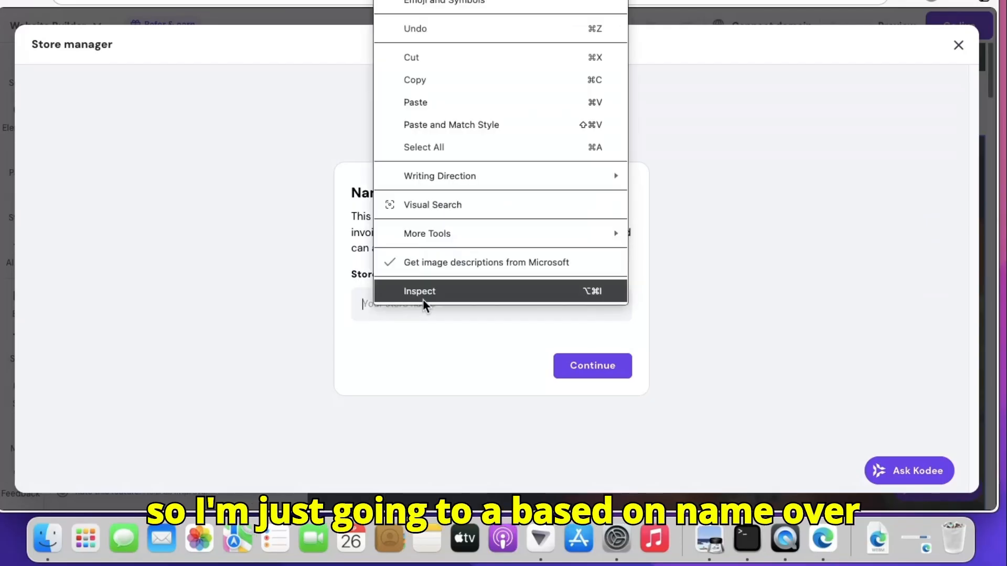
pyautogui.click(426, 102)
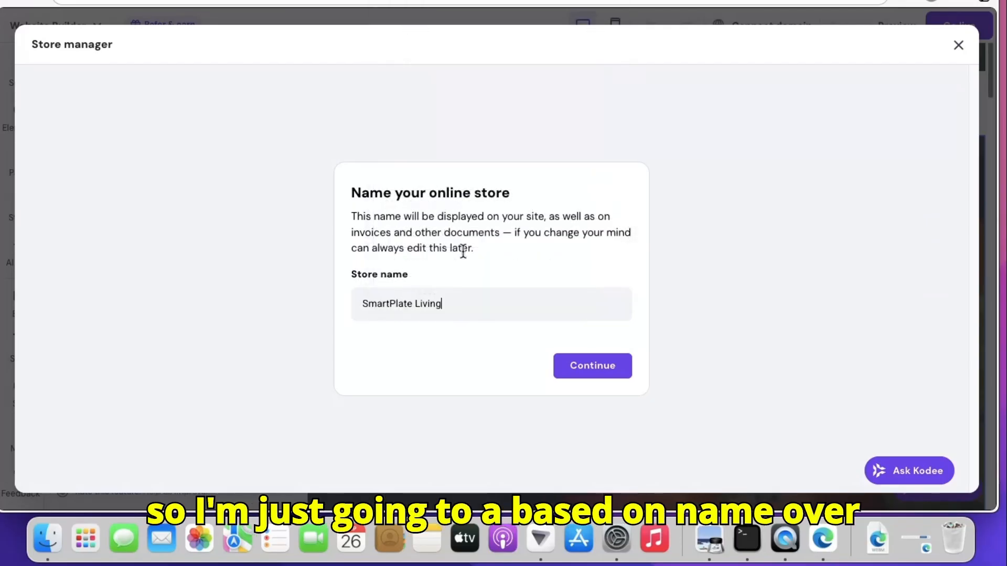
pyautogui.write('Store')
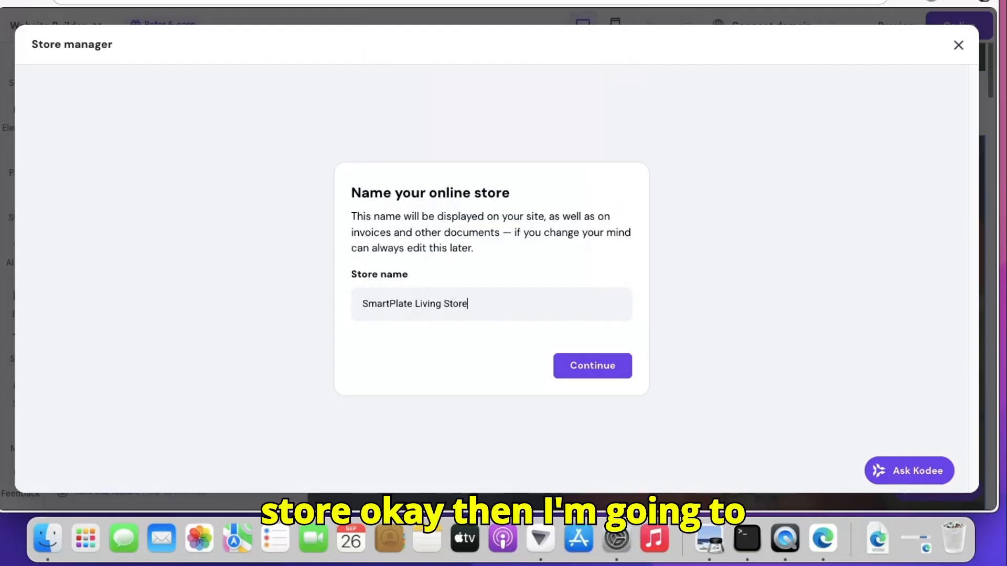
pyautogui.click(585, 370)
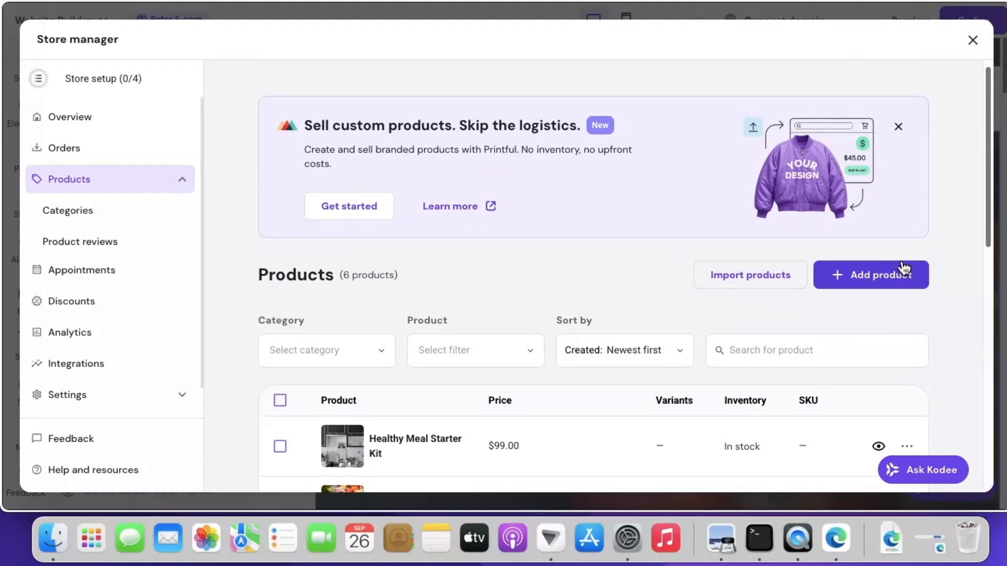
# - Start a new digital product and upload MOCKUP EAT HEALTHY.jpg as its product image
pyautogui.click(872, 277)
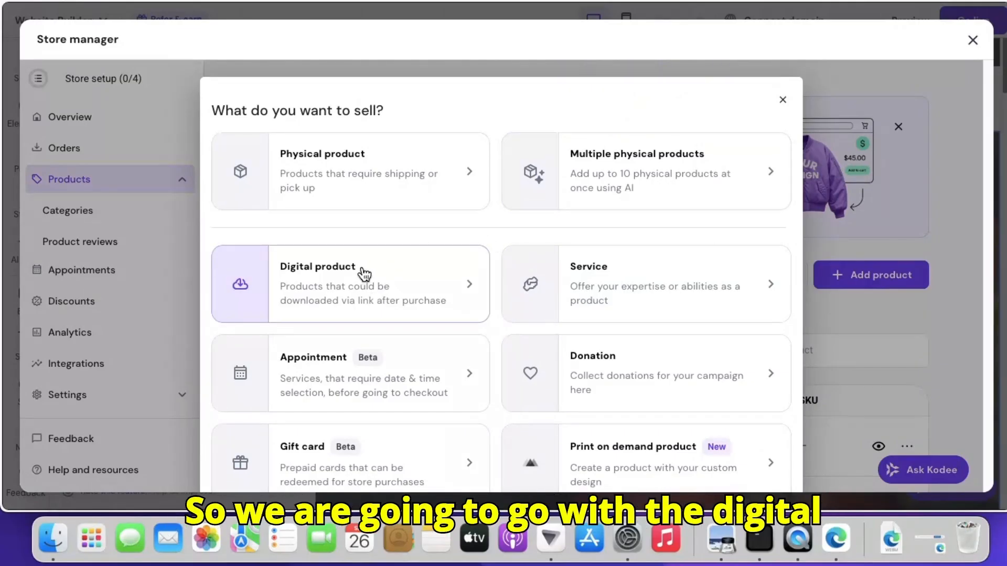
pyautogui.click(353, 279)
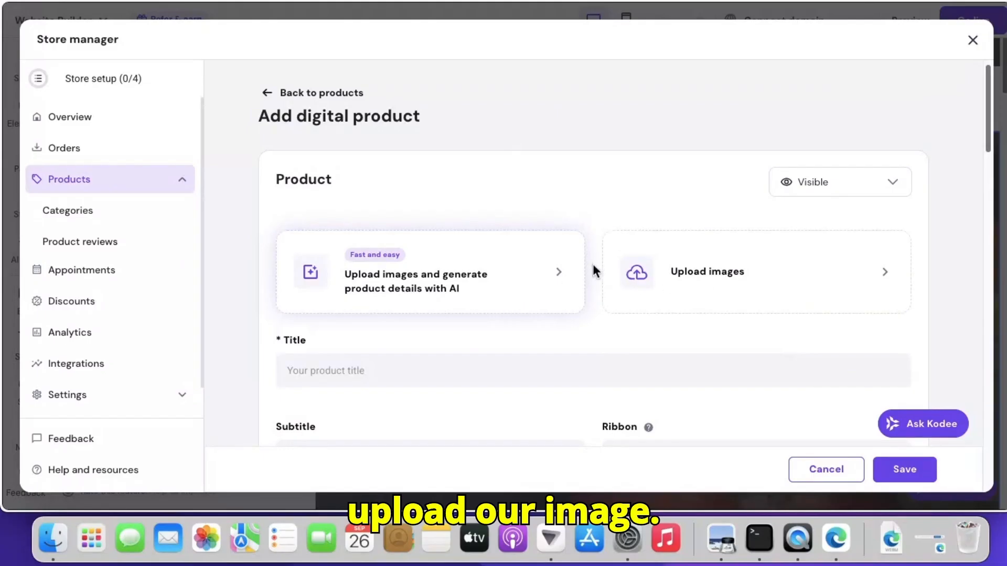
pyautogui.click(705, 277)
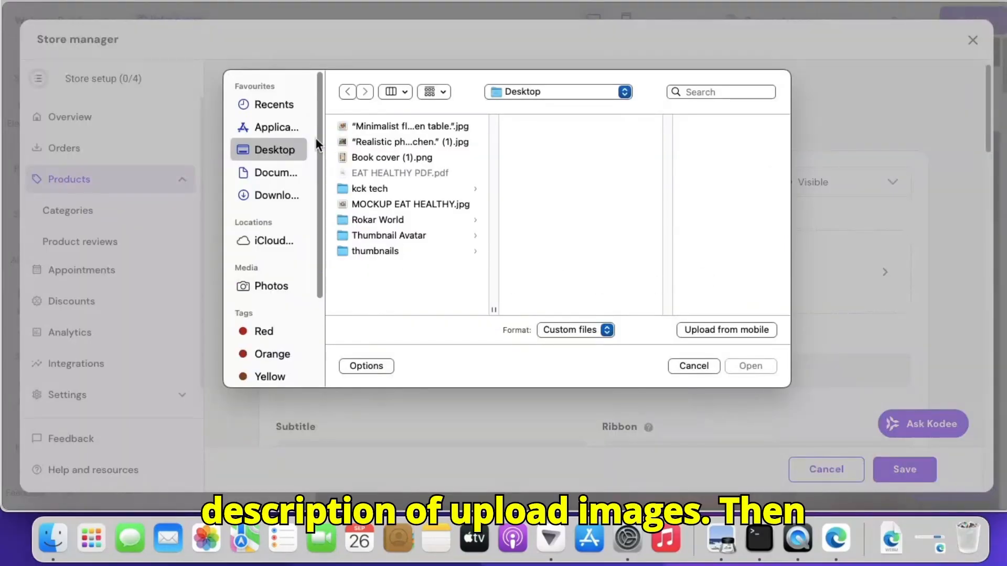
pyautogui.click(380, 133)
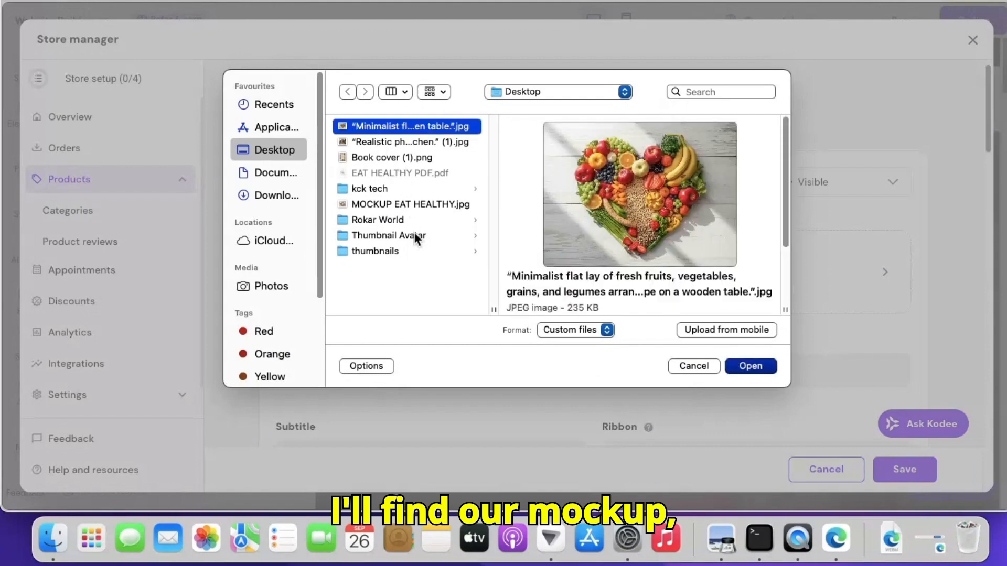
pyautogui.doubleClick(427, 204)
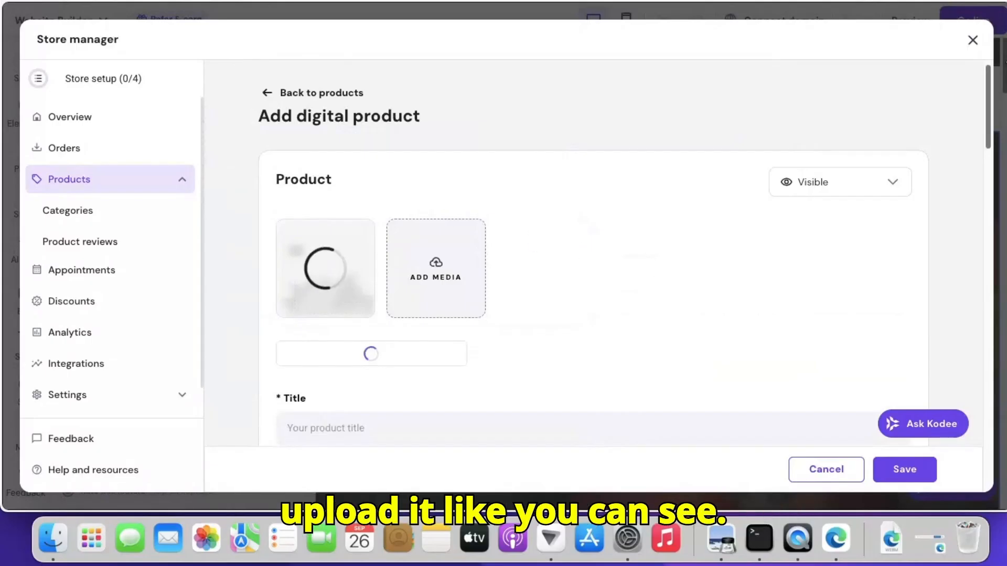
# - Enter "Eating healthy" as the digital product's title
pyautogui.moveTo(989, 138); pyautogui.dragTo(1003, 195)
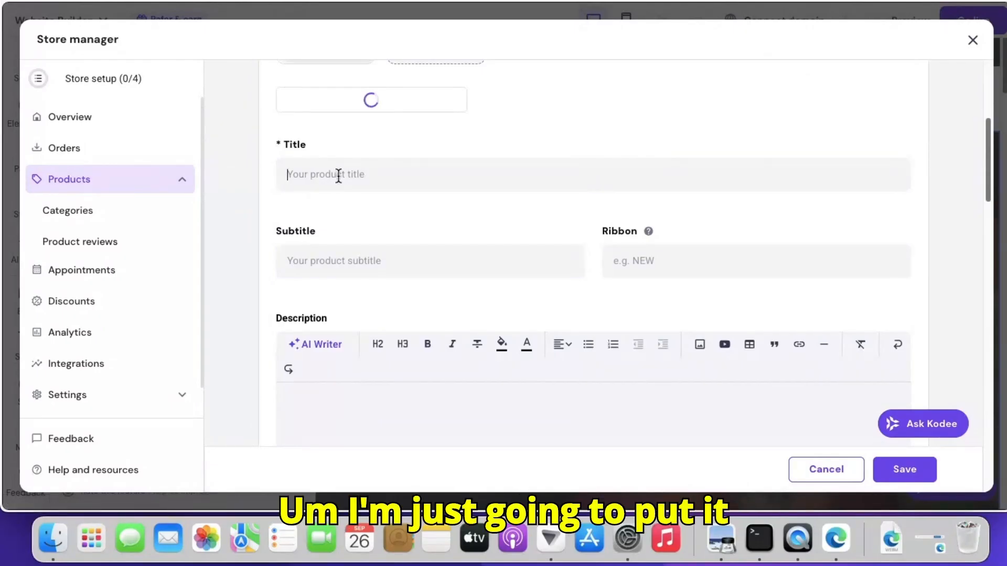
pyautogui.write('Eat')
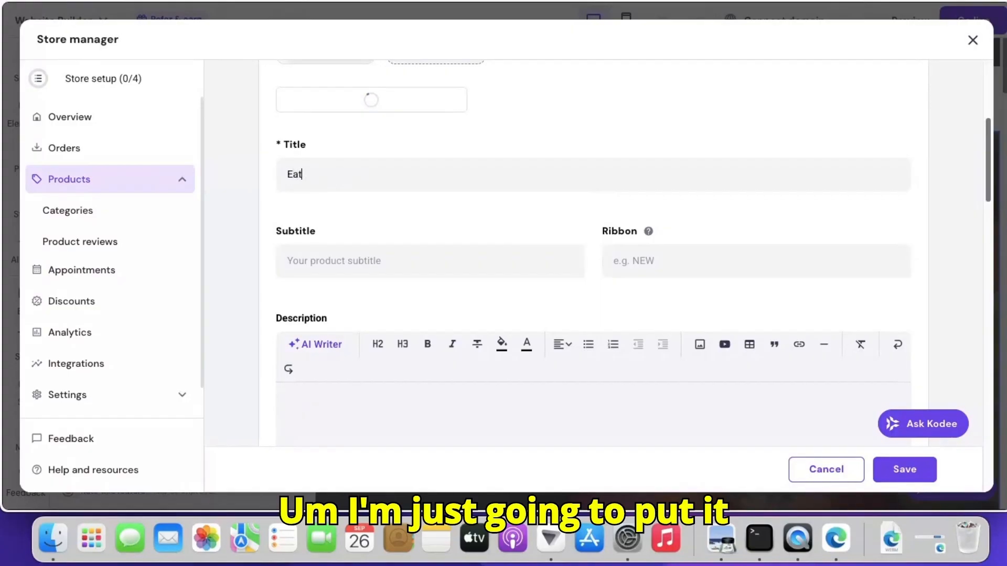
pyautogui.write('heal')
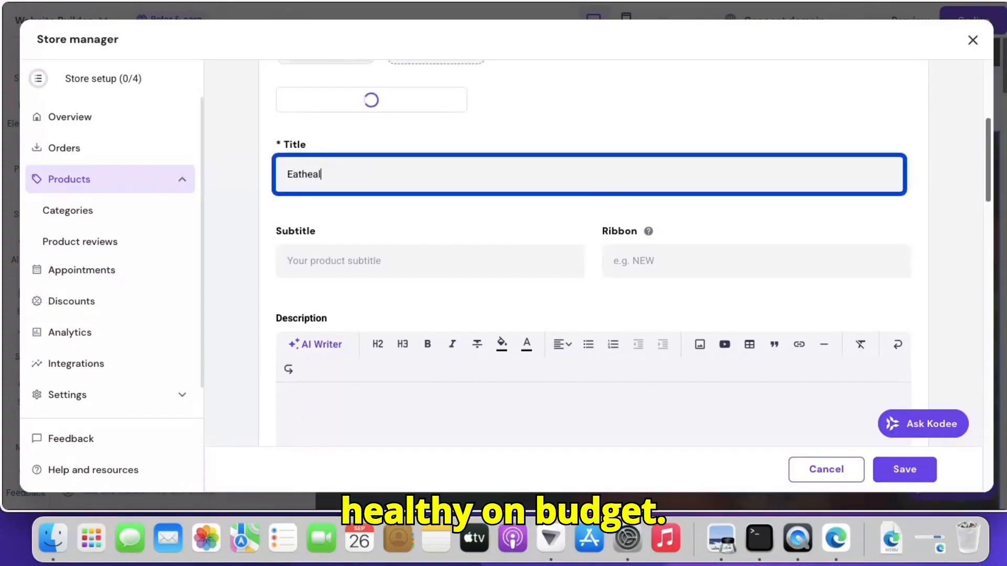
pyautogui.write('thy')
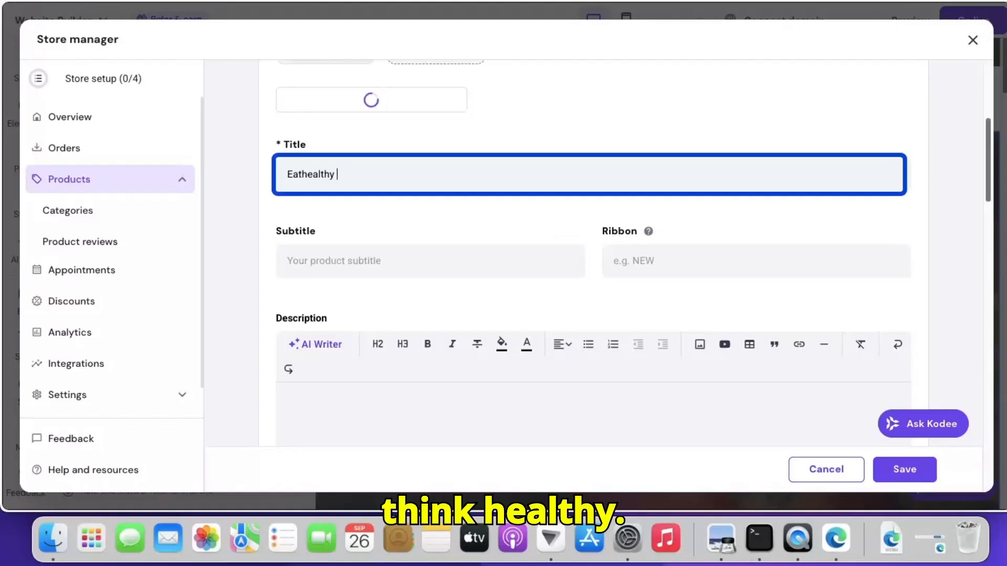
pyautogui.click(303, 176)
pyautogui.write('ing')
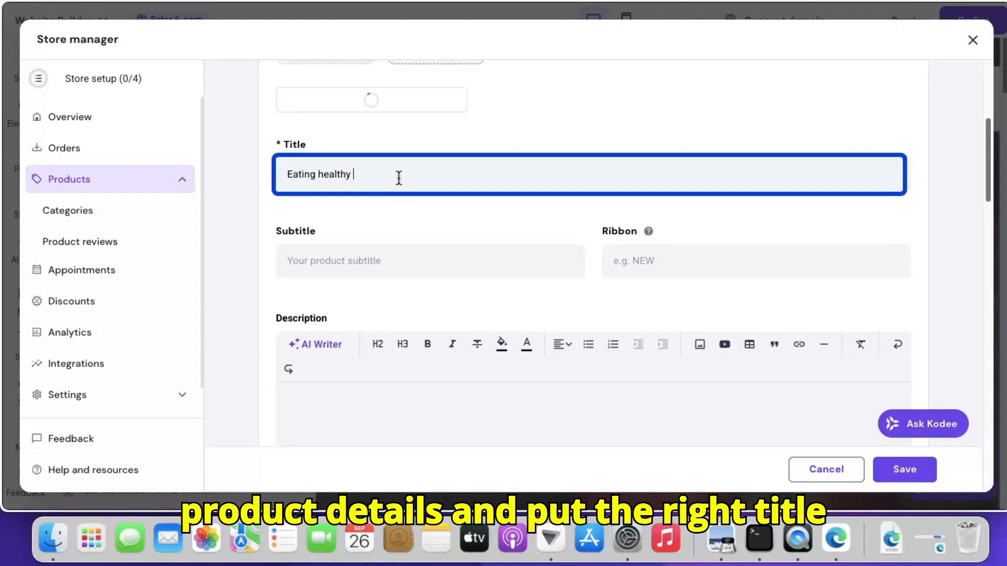
pyautogui.click(399, 179)
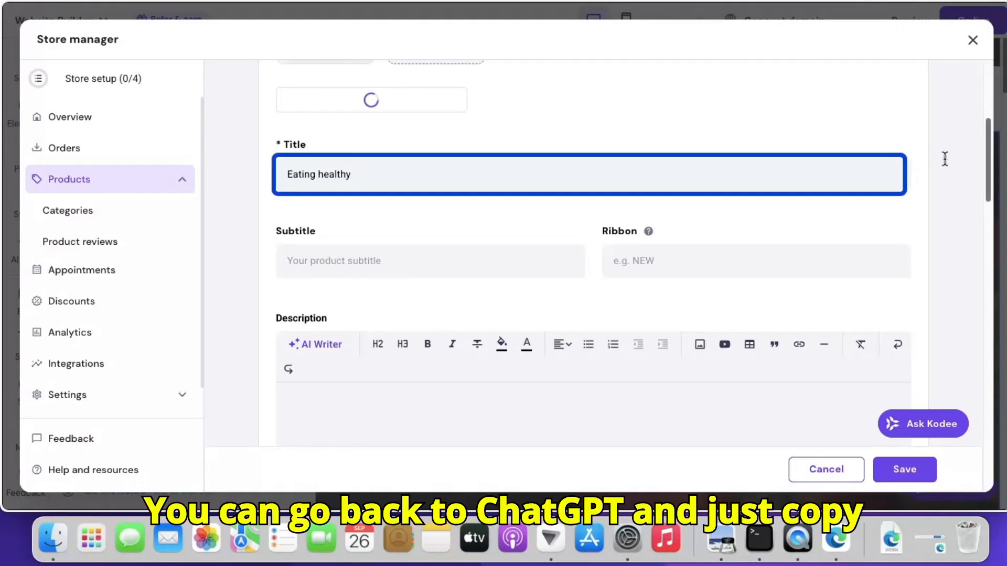
# - Set the digital product's price to $1 and leave quantity tracking off
pyautogui.moveTo(989, 182)
pyautogui.mouseDown()
pyautogui.moveTo(998, 239)
pyautogui.moveTo(991, 169)
pyautogui.mouseUp()
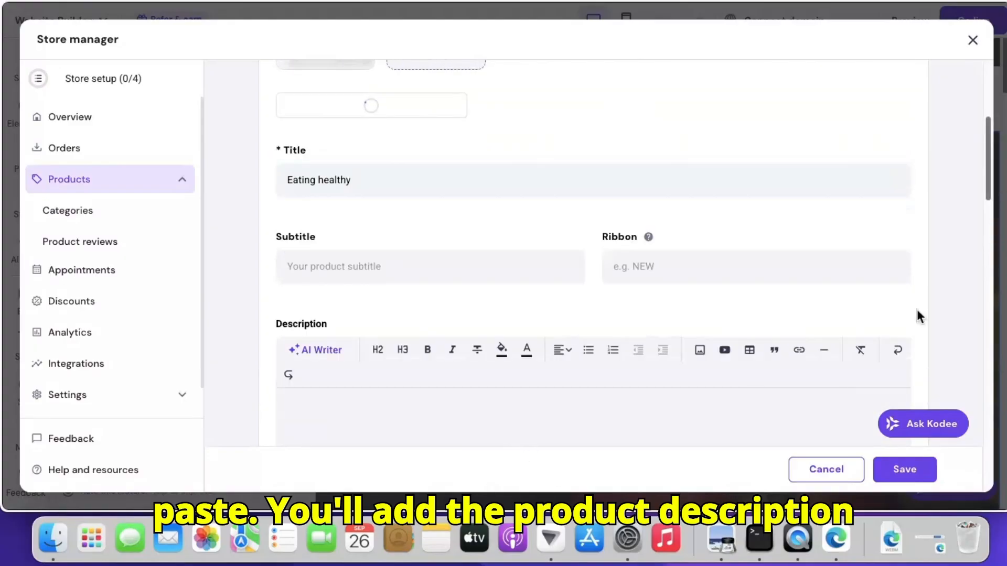
pyautogui.click(997, 207)
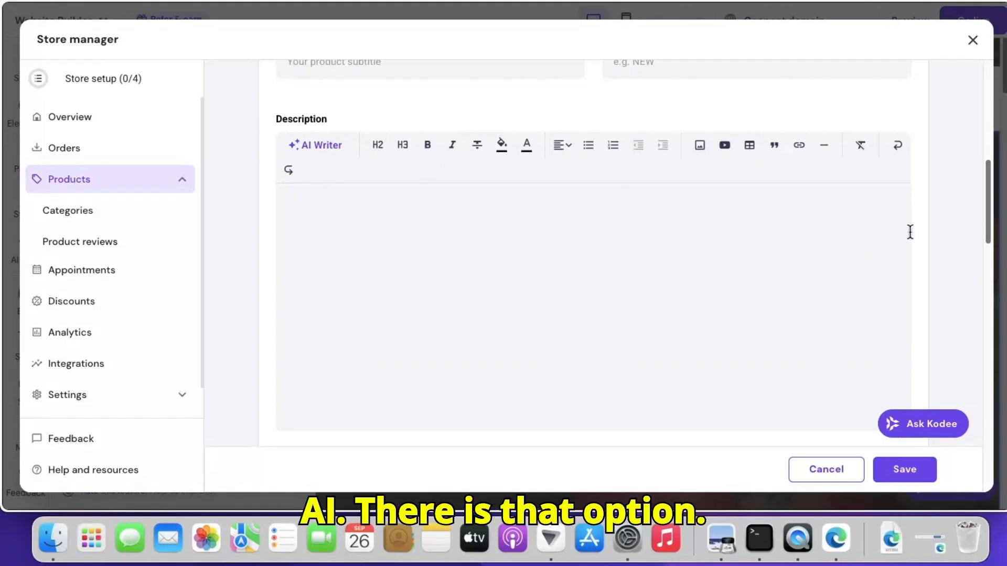
pyautogui.moveTo(987, 241); pyautogui.dragTo(1006, 321)
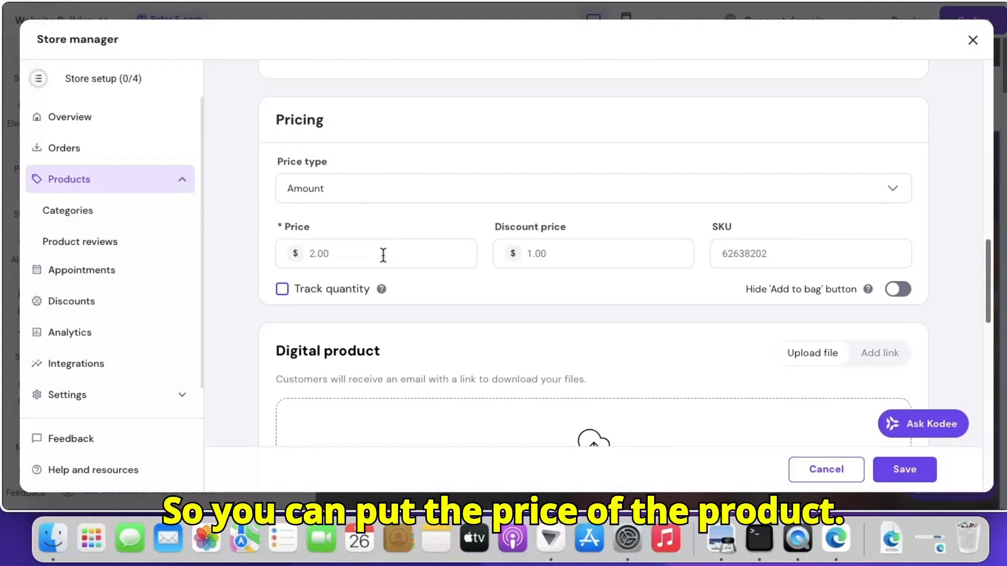
pyautogui.click(334, 253)
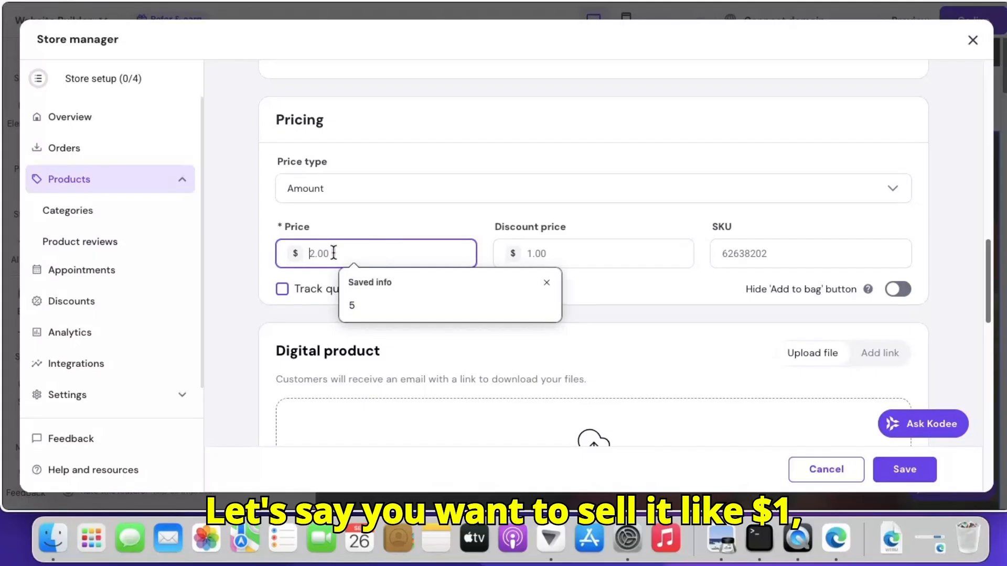
pyautogui.write('1')
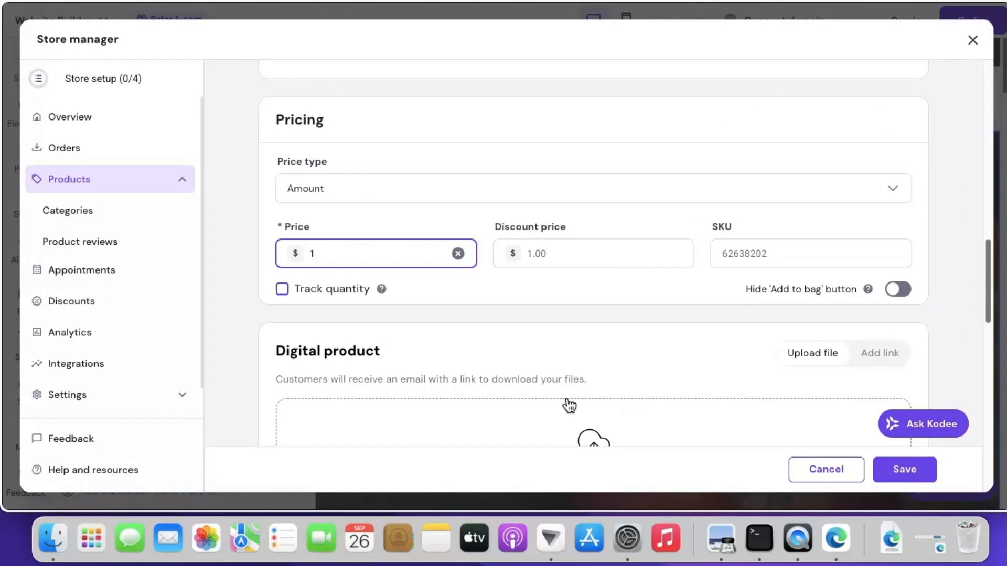
pyautogui.click(282, 291)
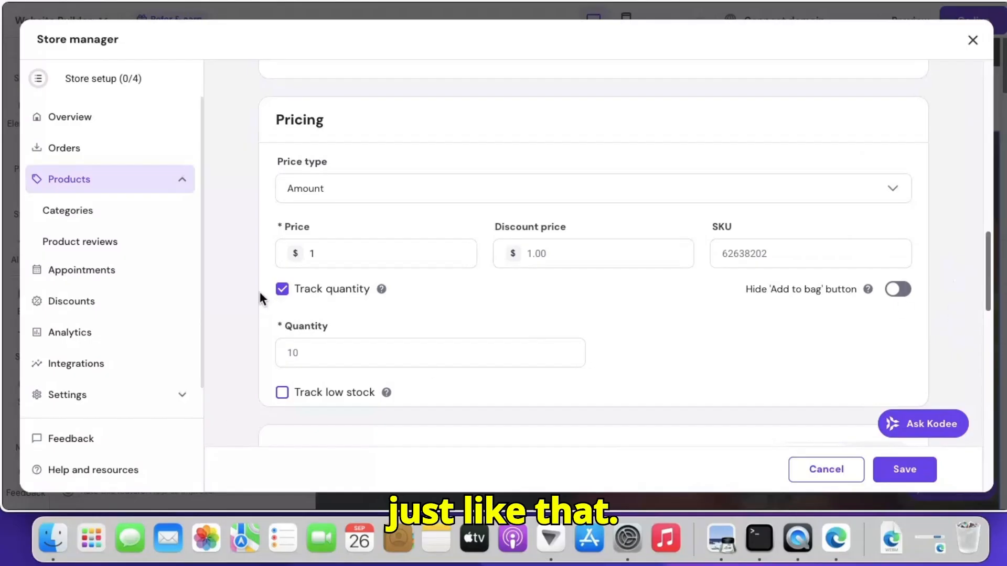
pyautogui.click(282, 290)
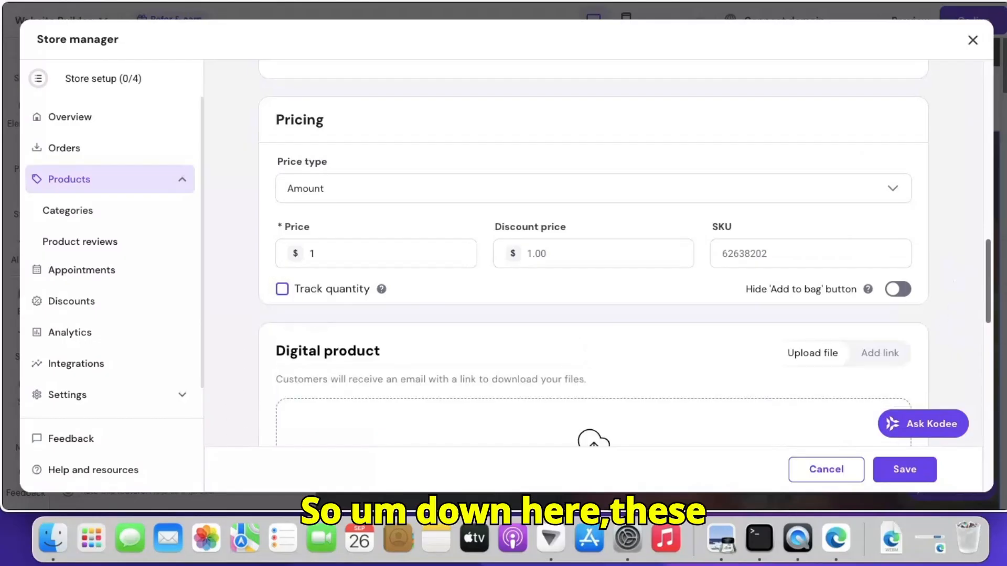
# - Upload EAT HEALTHY PDF.pdf as the product's downloadable file
pyautogui.scroll(-5, 991, 320)
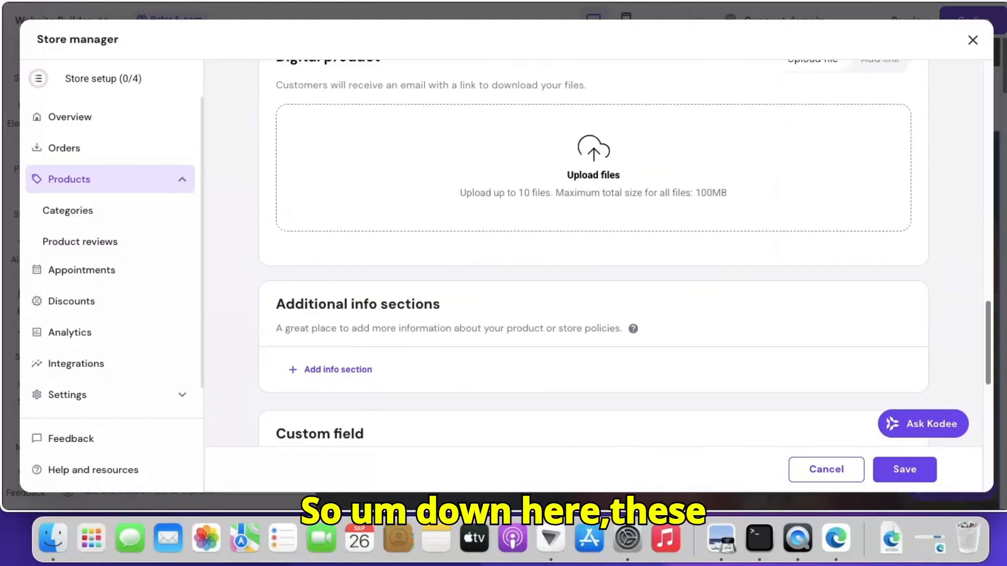
pyautogui.scroll(1, 688, 341)
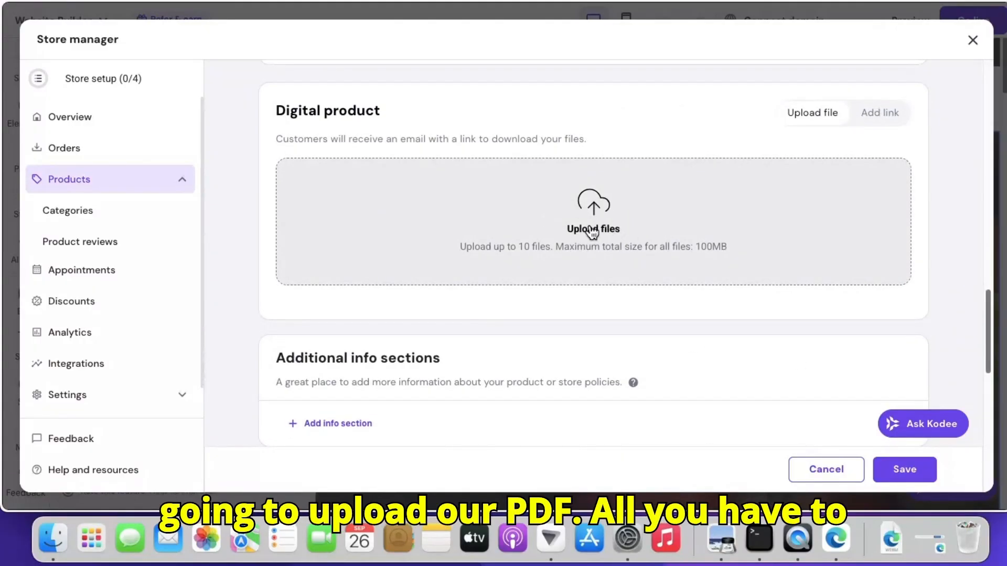
pyautogui.click(594, 226)
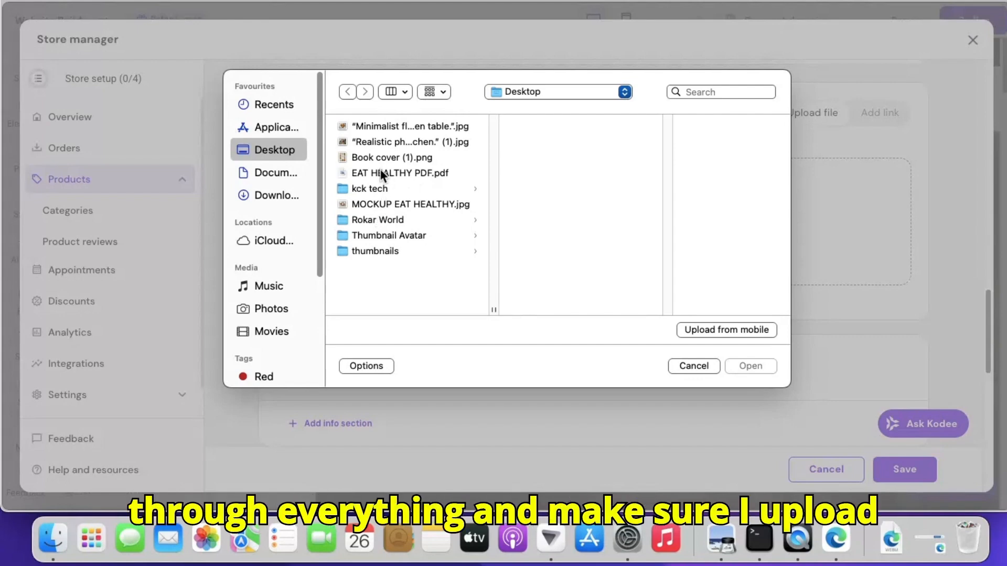
pyautogui.click(397, 174)
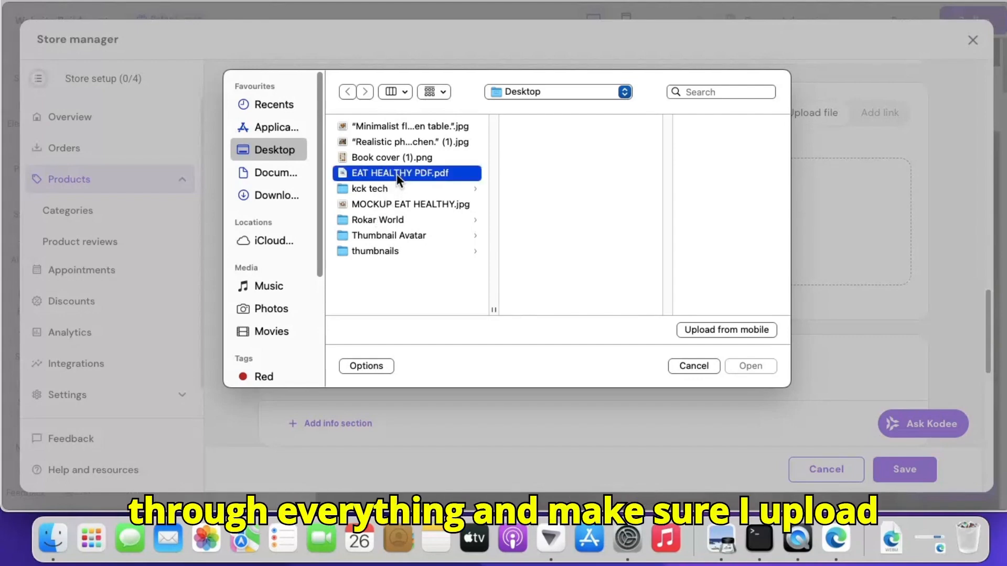
pyautogui.doubleClick(396, 175)
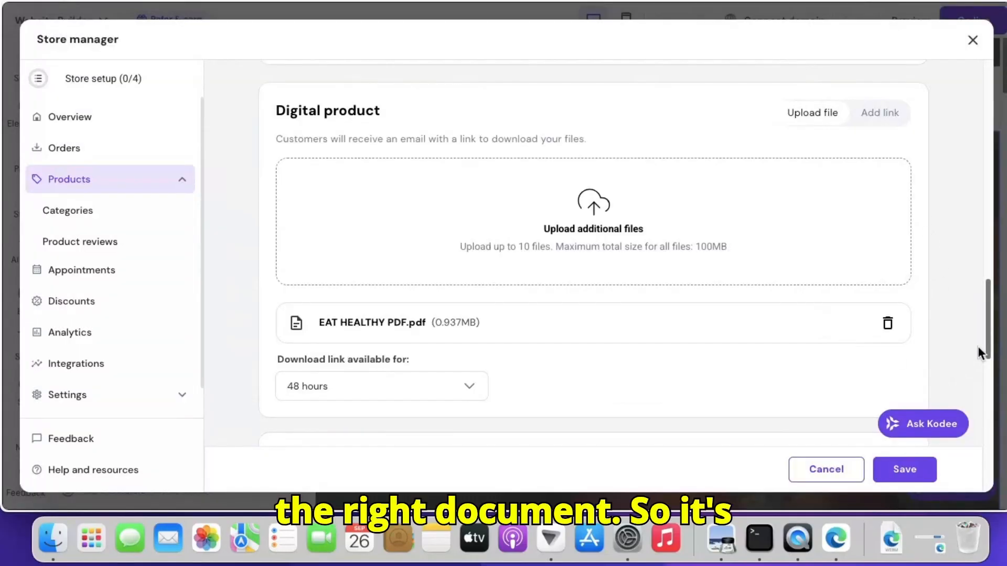
# - Keep the download link available for 48 hours, leave the optional sections empty and save the digital product
pyautogui.scroll(-5, 986, 356)
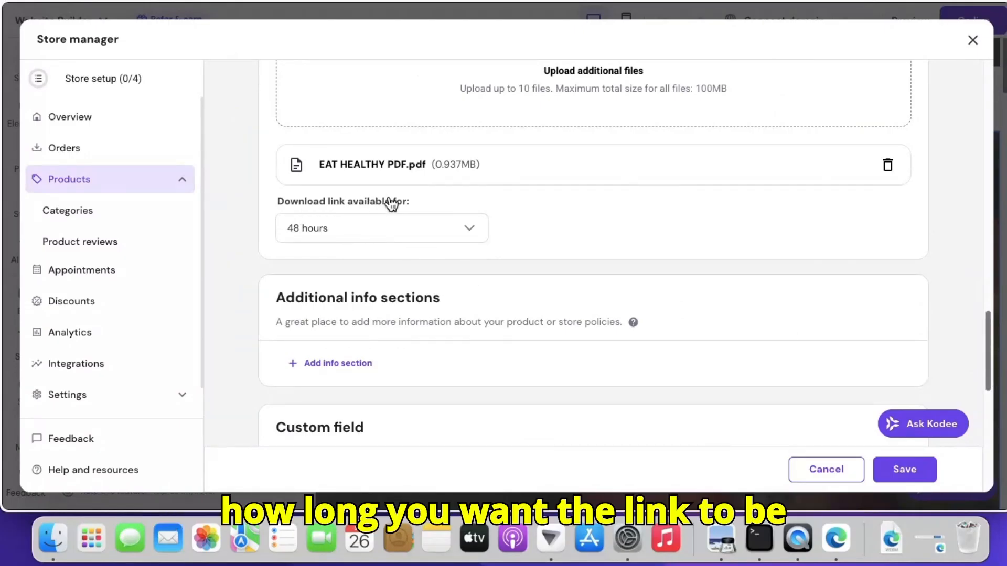
pyautogui.click(469, 234)
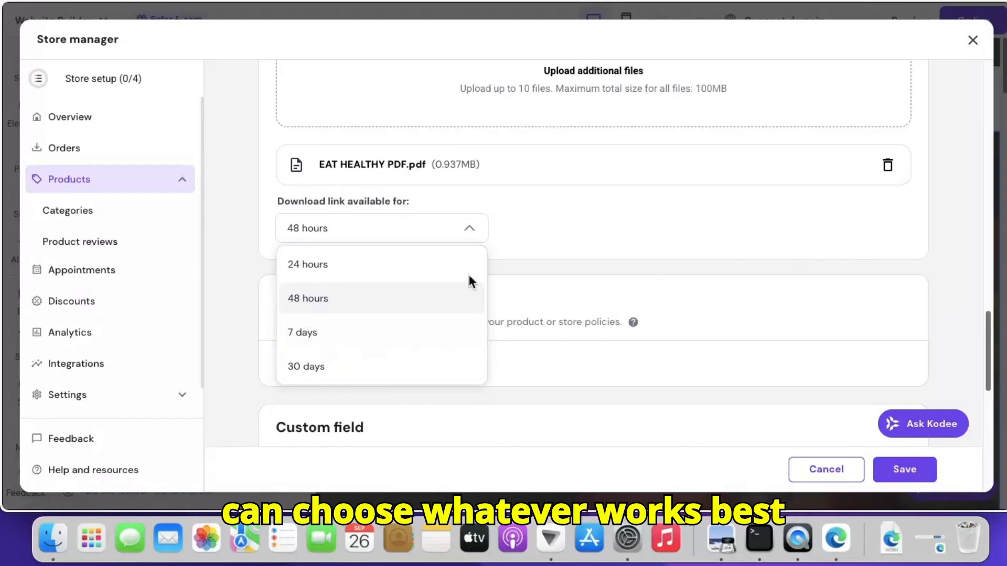
pyautogui.click(308, 299)
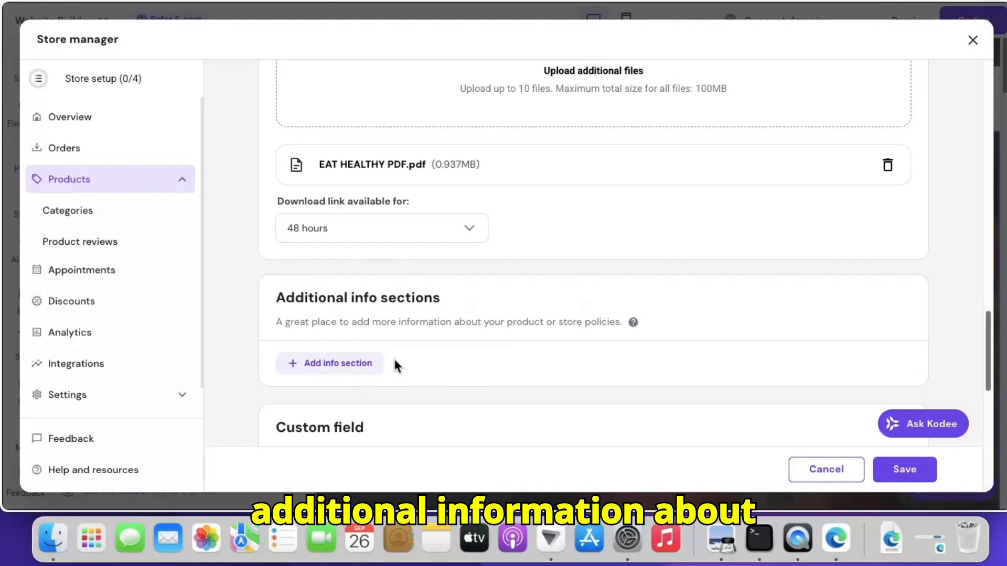
pyautogui.scroll(-5, 998, 415)
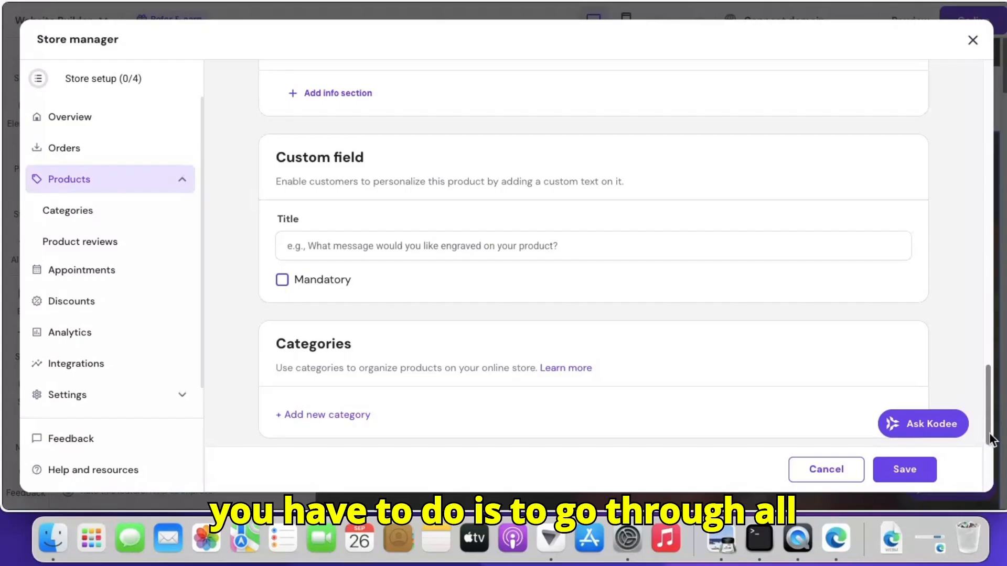
pyautogui.scroll(-5, 990, 438)
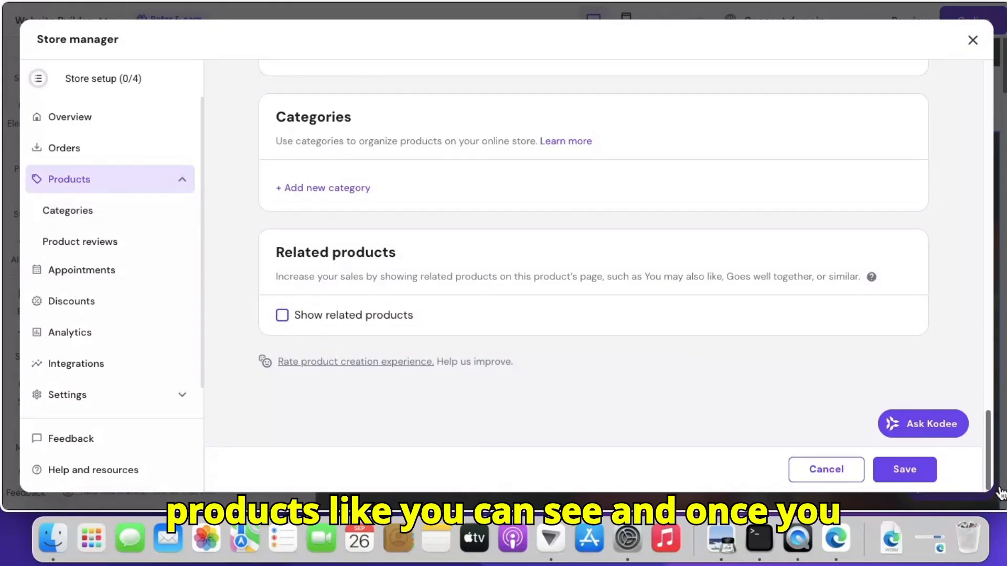
pyautogui.click(912, 470)
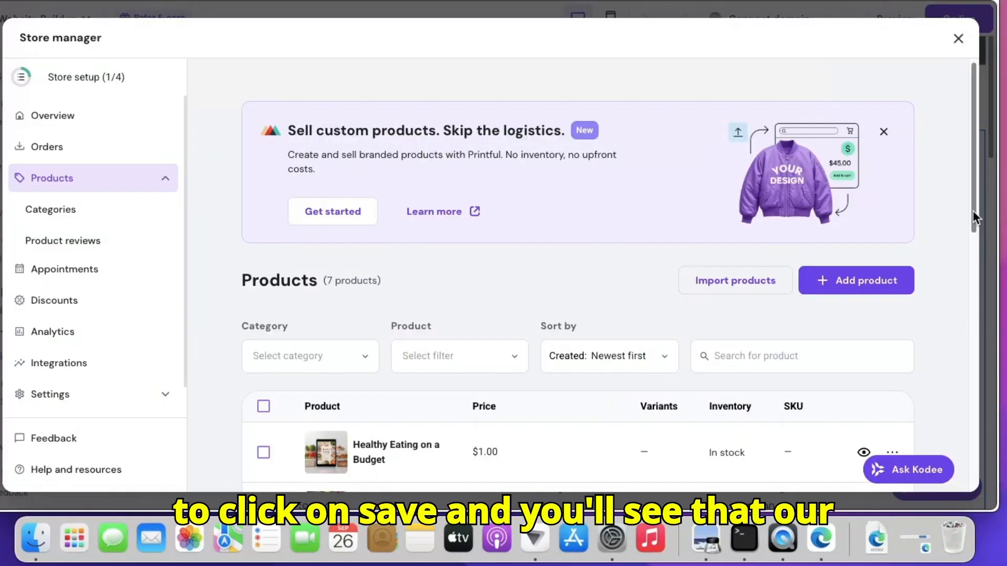
# - Delete the Healthy Meal Plans product priced at $1.00 and look through the remaining products in the store
pyautogui.moveTo(973, 210); pyautogui.dragTo(989, 303)
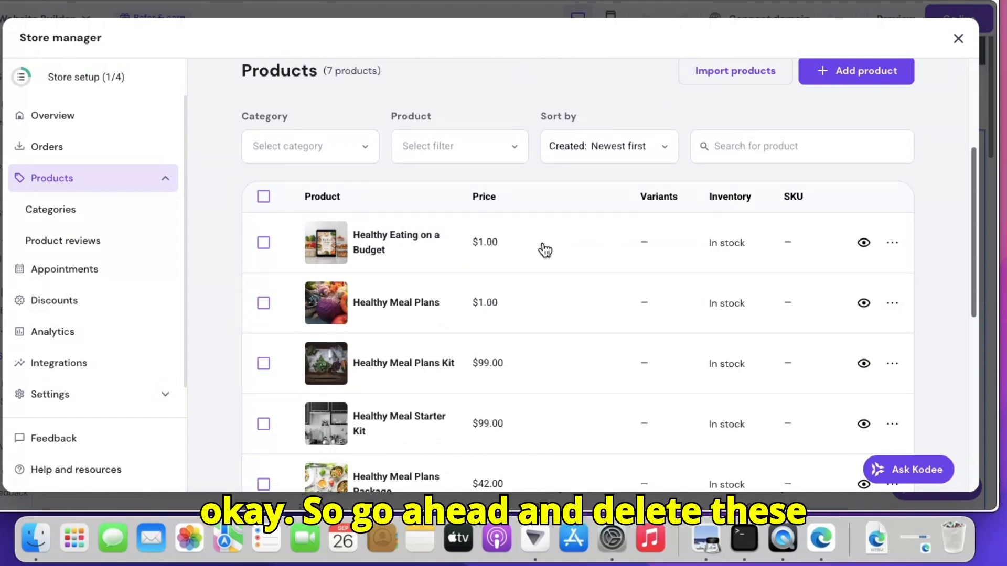
pyautogui.click(890, 307)
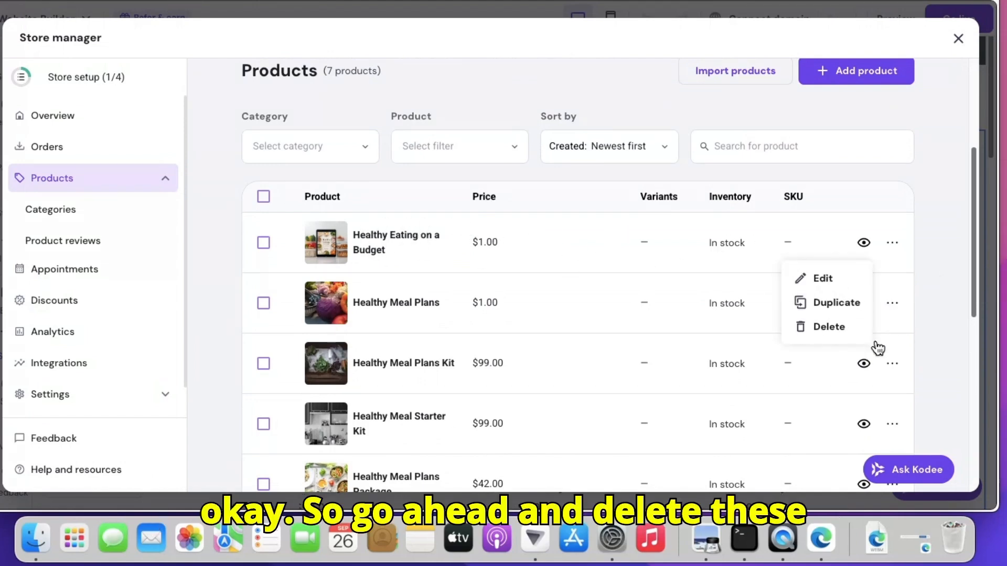
pyautogui.click(829, 327)
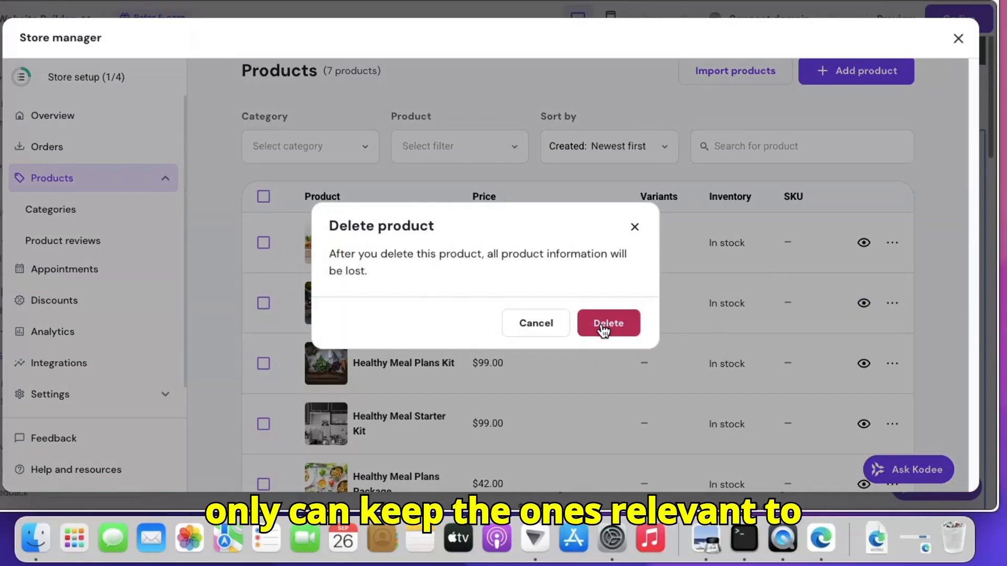
pyautogui.click(581, 332)
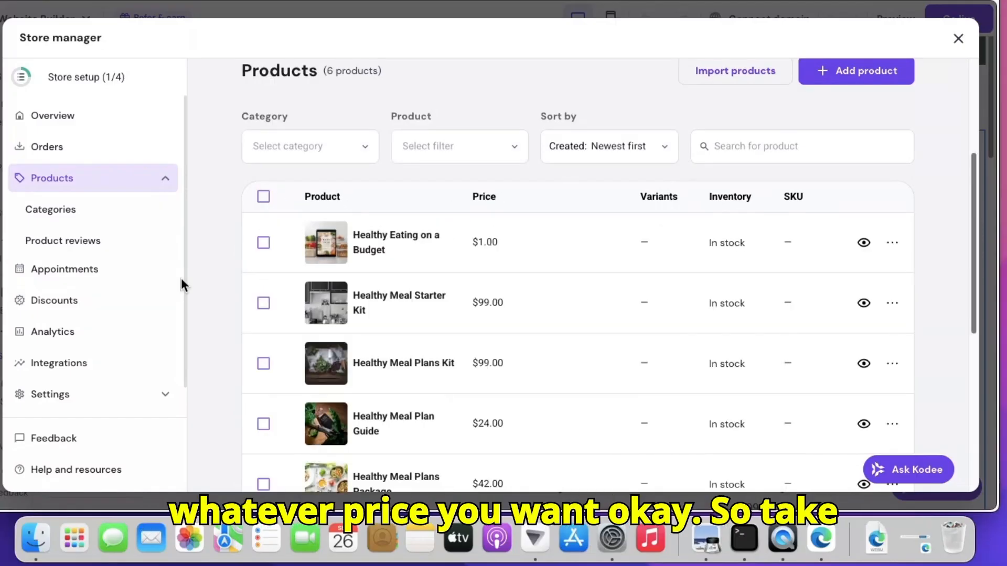
pyautogui.click(894, 306)
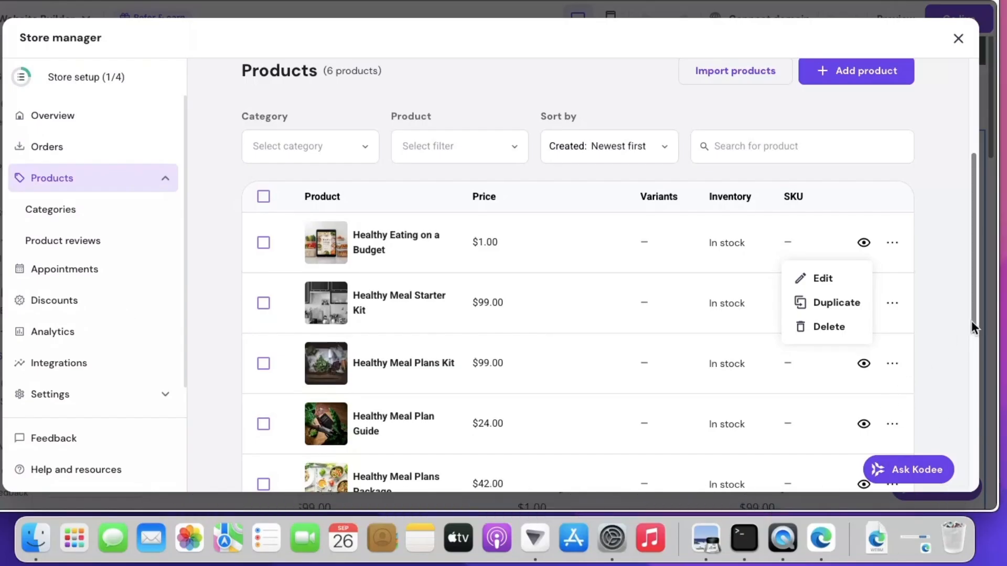
pyautogui.moveTo(972, 320); pyautogui.dragTo(995, 379)
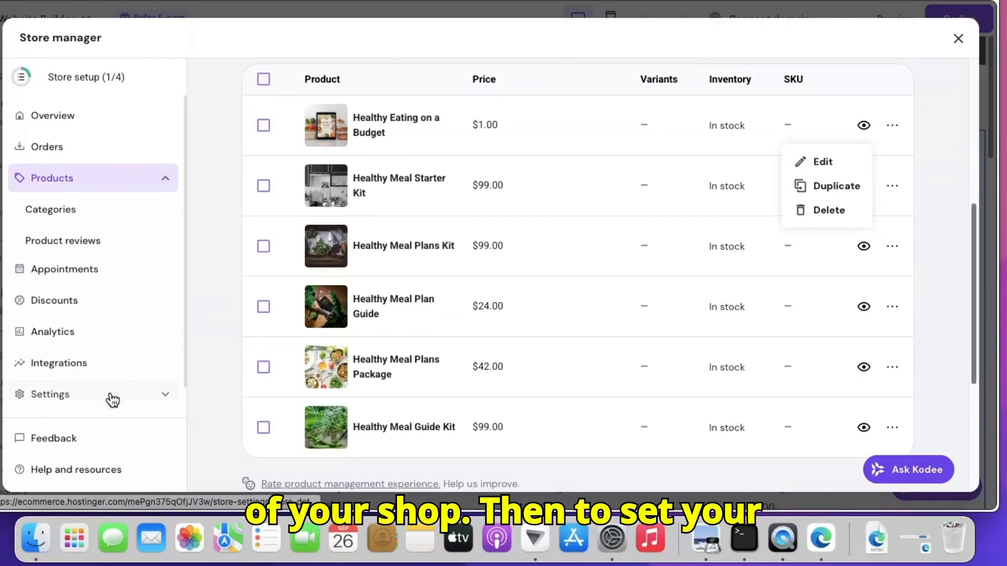
# - Review the store's general settings, including the store name, measurement system and available currency options
pyautogui.click(69, 401)
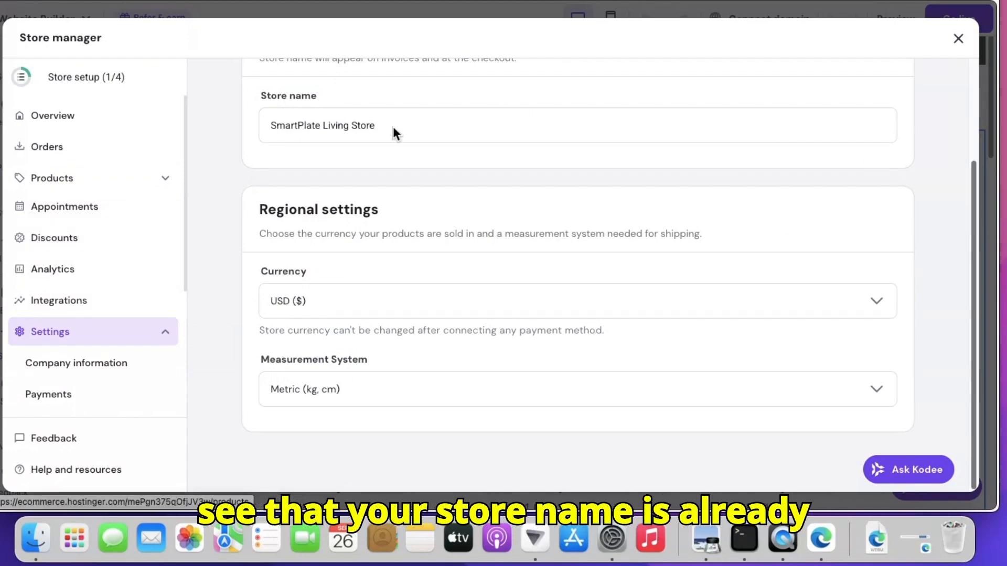
pyautogui.moveTo(974, 203); pyautogui.dragTo(985, 234)
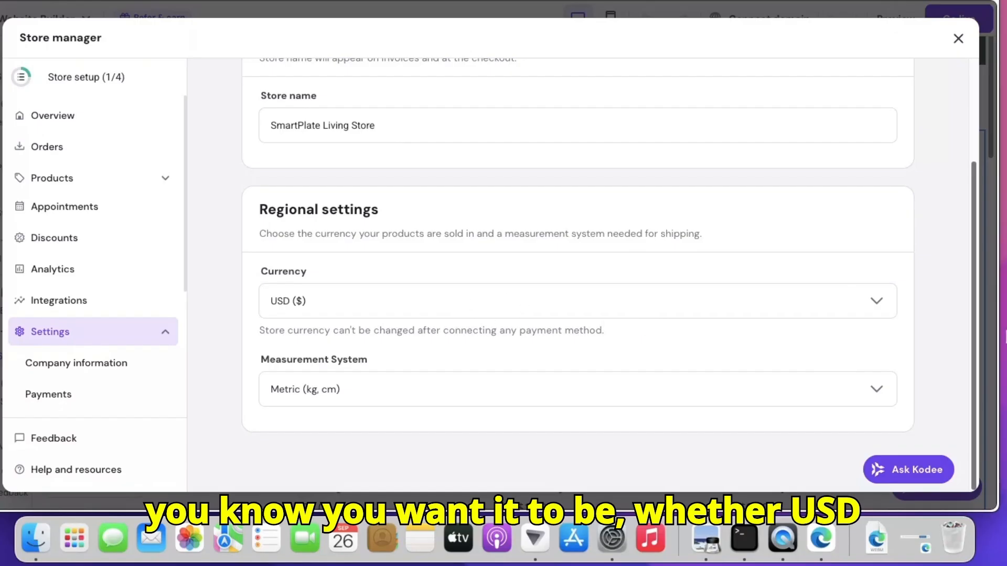
pyautogui.click(878, 304)
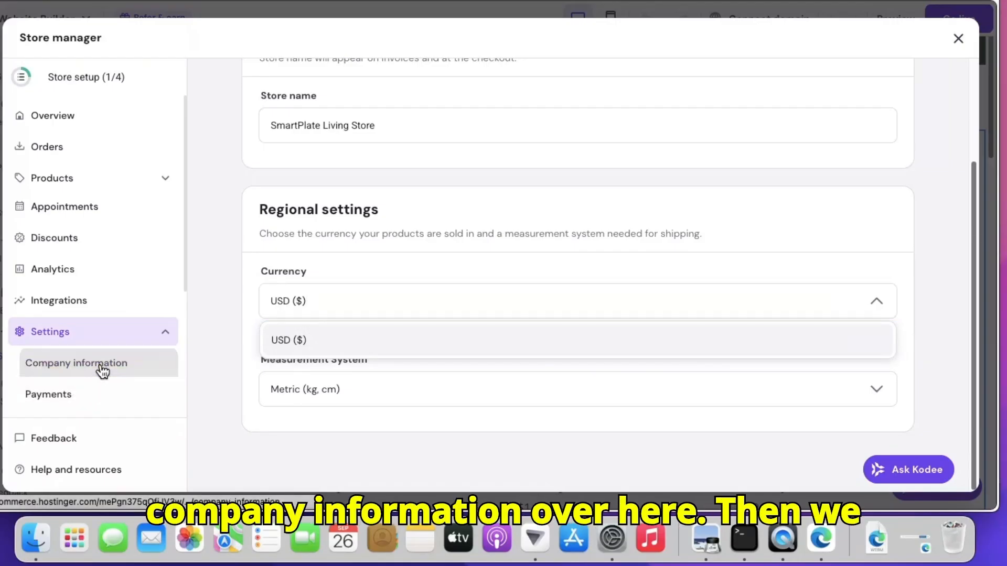
# - Review the store's payment methods and the payment setup guides, and close the store manager
pyautogui.click(69, 405)
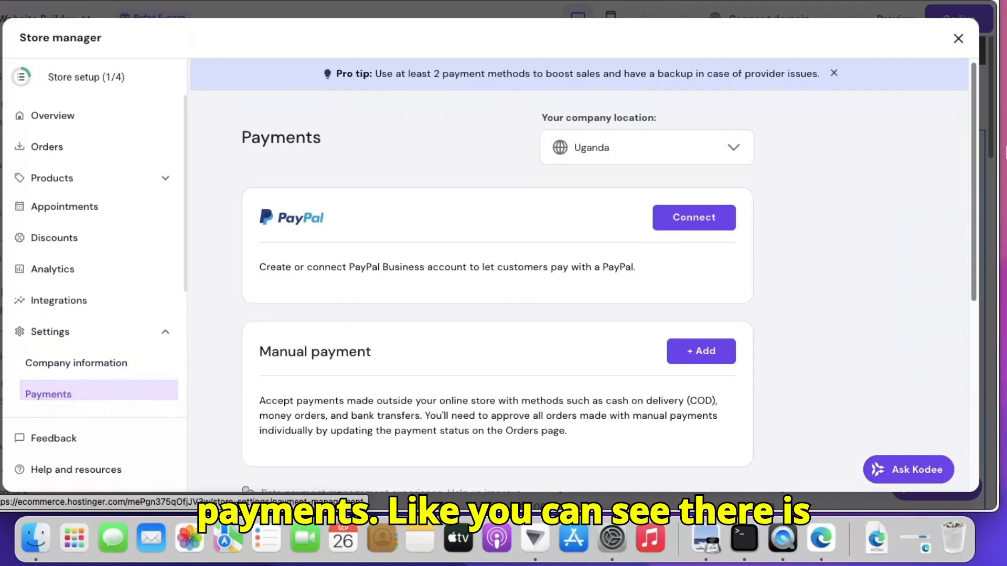
pyautogui.moveTo(975, 289); pyautogui.dragTo(1002, 543)
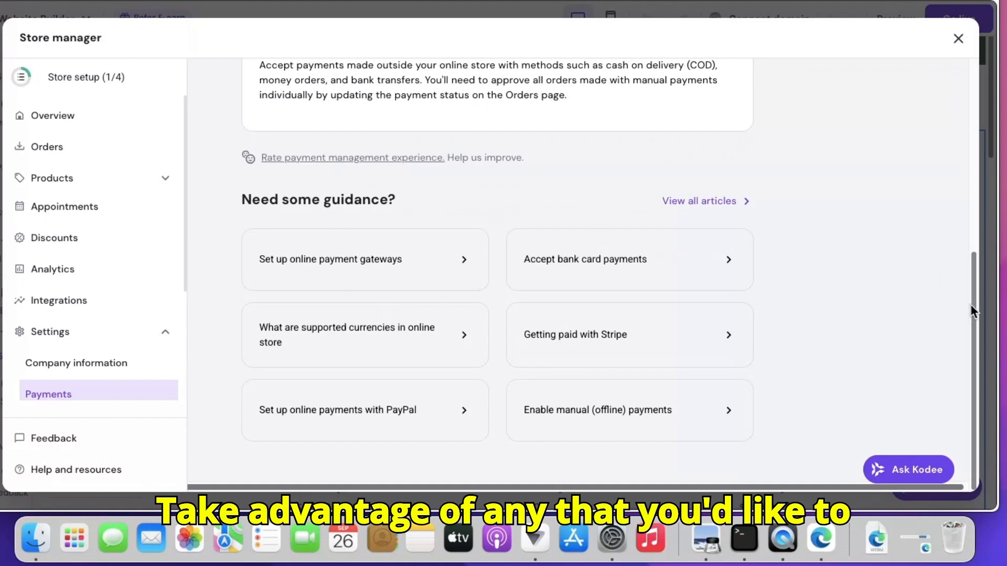
pyautogui.moveTo(978, 289); pyautogui.dragTo(979, 285)
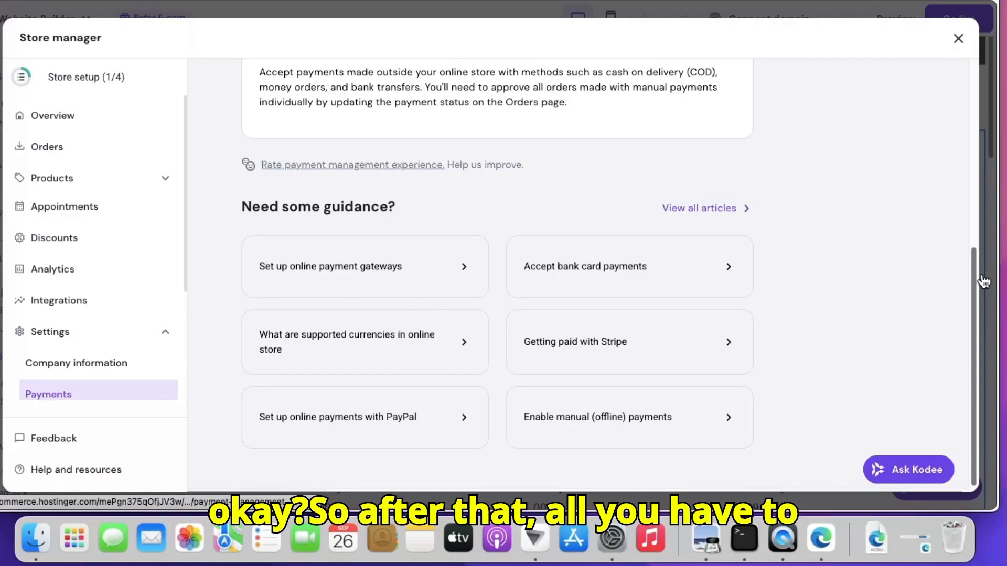
pyautogui.click(961, 40)
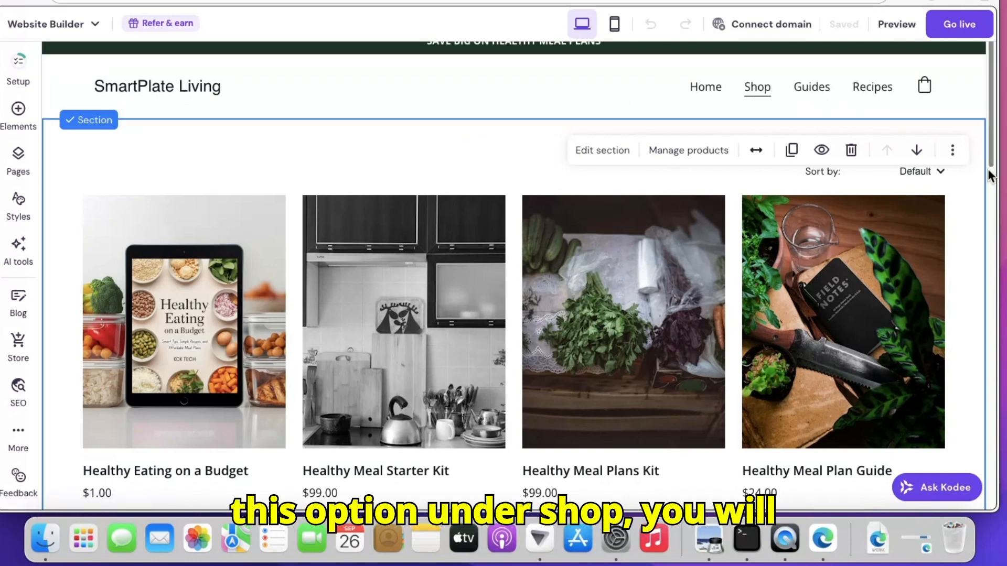
# - Open the Healthy Eating on a Budget product page from the shop and examine its image, title, subtitle, price and description
pyautogui.scroll(-5, 1001, 204)
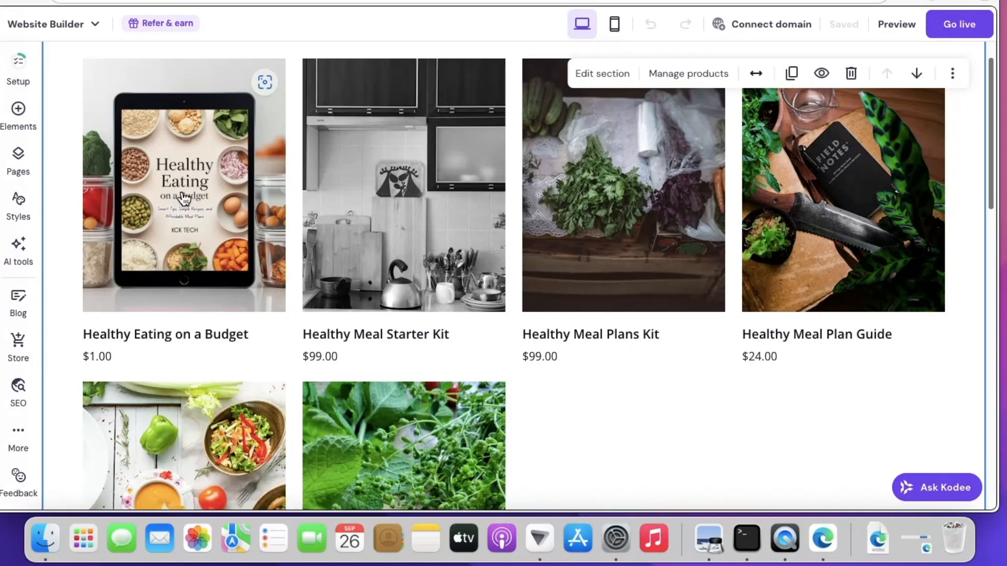
pyautogui.click(168, 213)
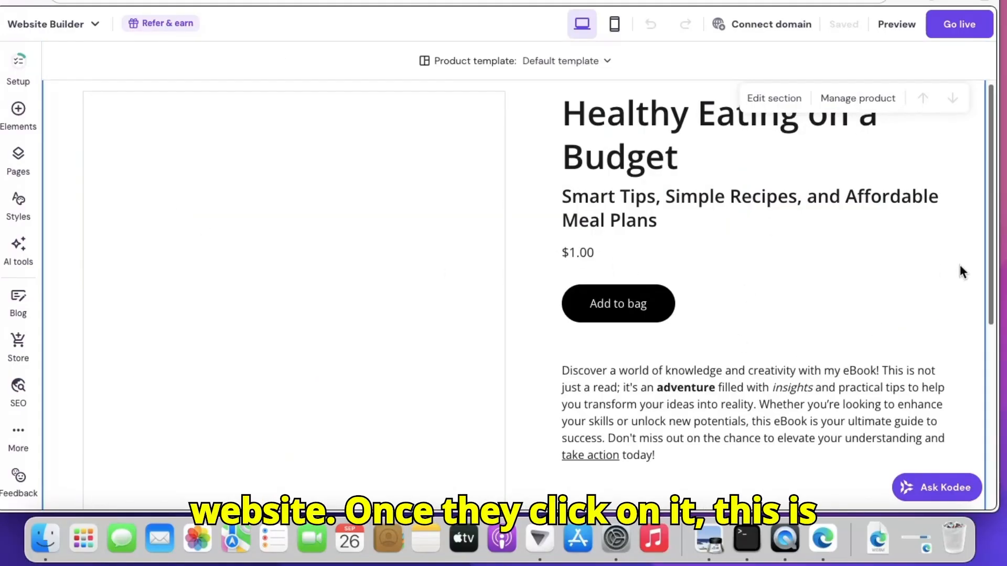
pyautogui.scroll(-3, 995, 321)
pyautogui.scroll(3, 997, 315)
pyautogui.moveTo(1001, 304); pyautogui.dragTo(998, 301)
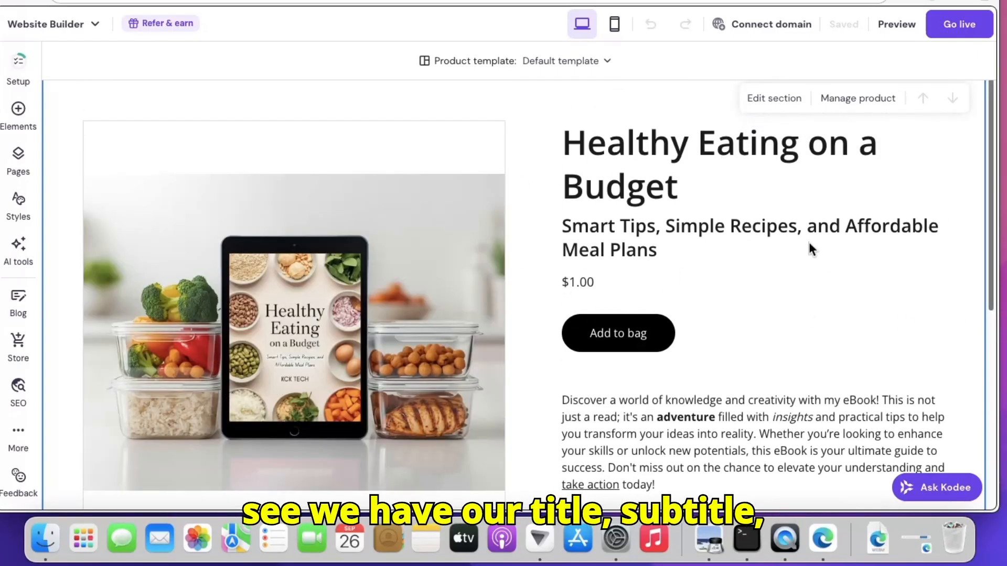
pyautogui.scroll(-3, 999, 358)
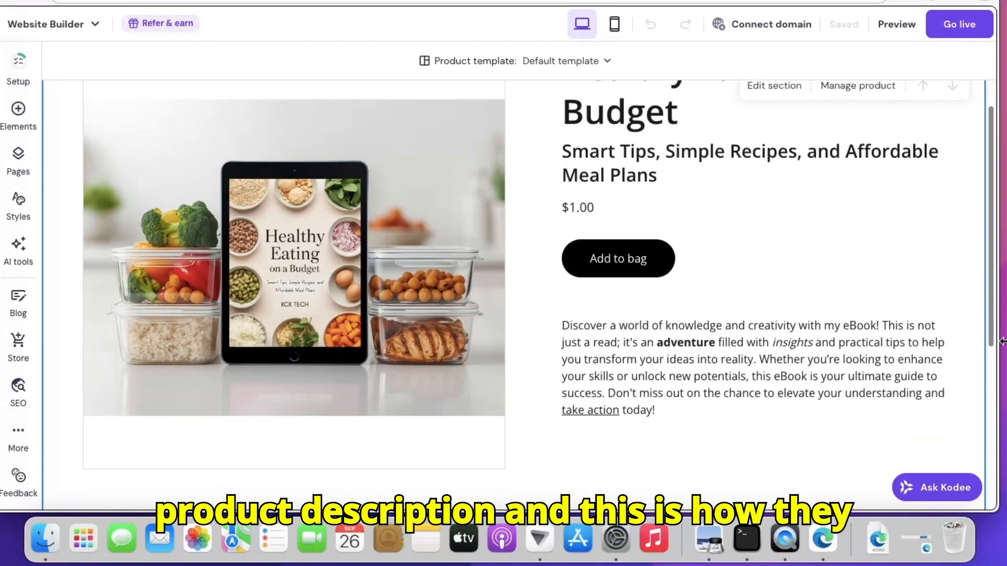
pyautogui.moveTo(1000, 358)
pyautogui.mouseDown()
pyautogui.moveTo(1000, 277)
pyautogui.moveTo(1002, 347)
pyautogui.mouseUp()
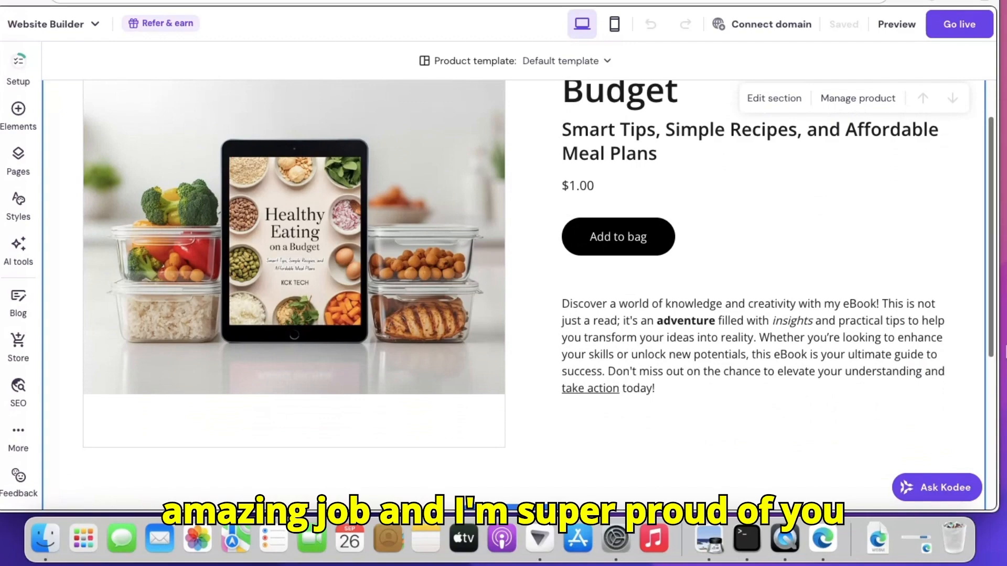
pyautogui.moveTo(996, 349); pyautogui.dragTo(991, 270)
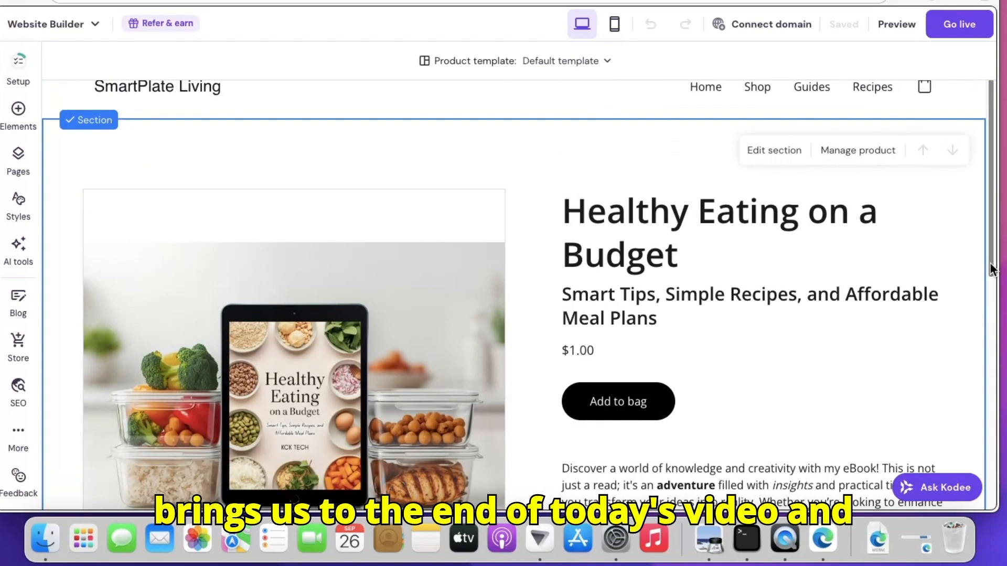